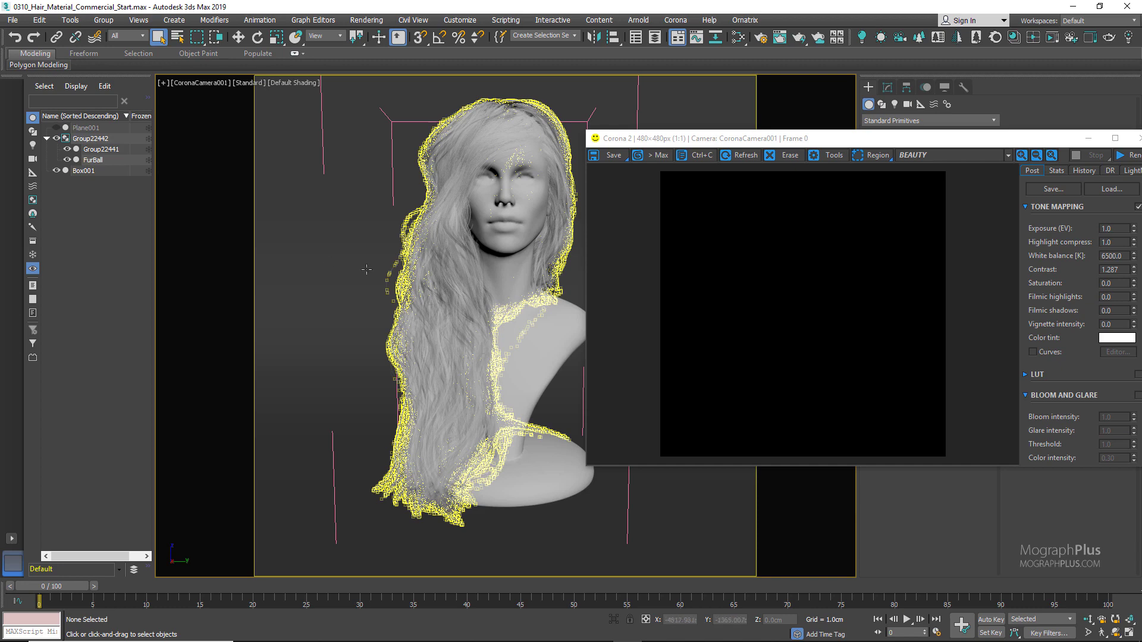
- Select the mannequin's hair object and create a CoronaHairMtl in an empty area of the material node view
click(437, 255)
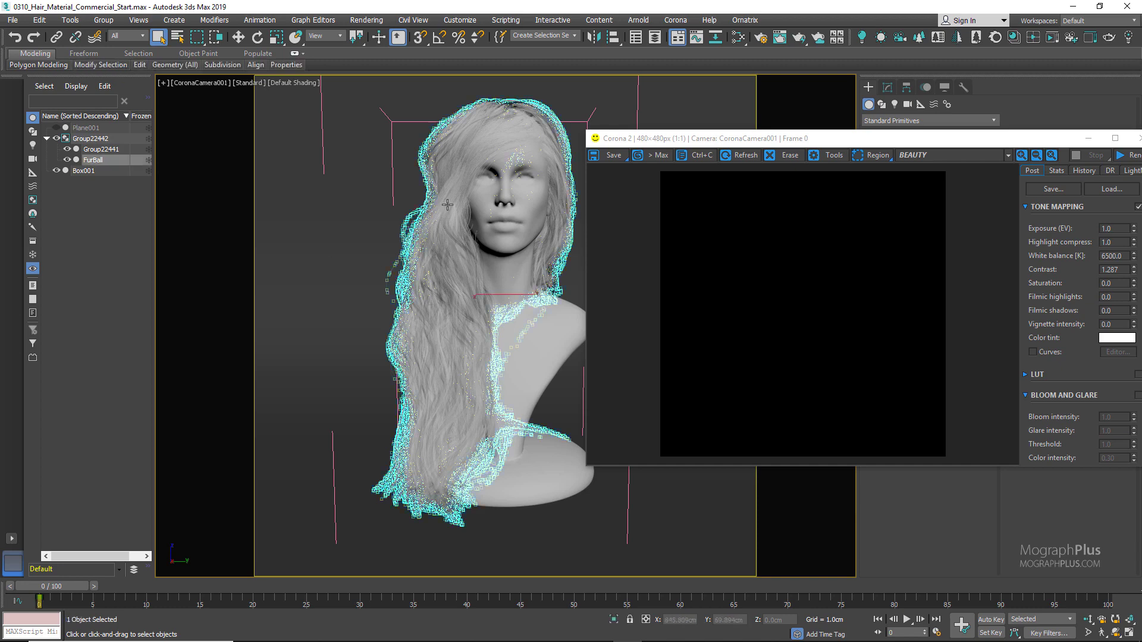
key(m)
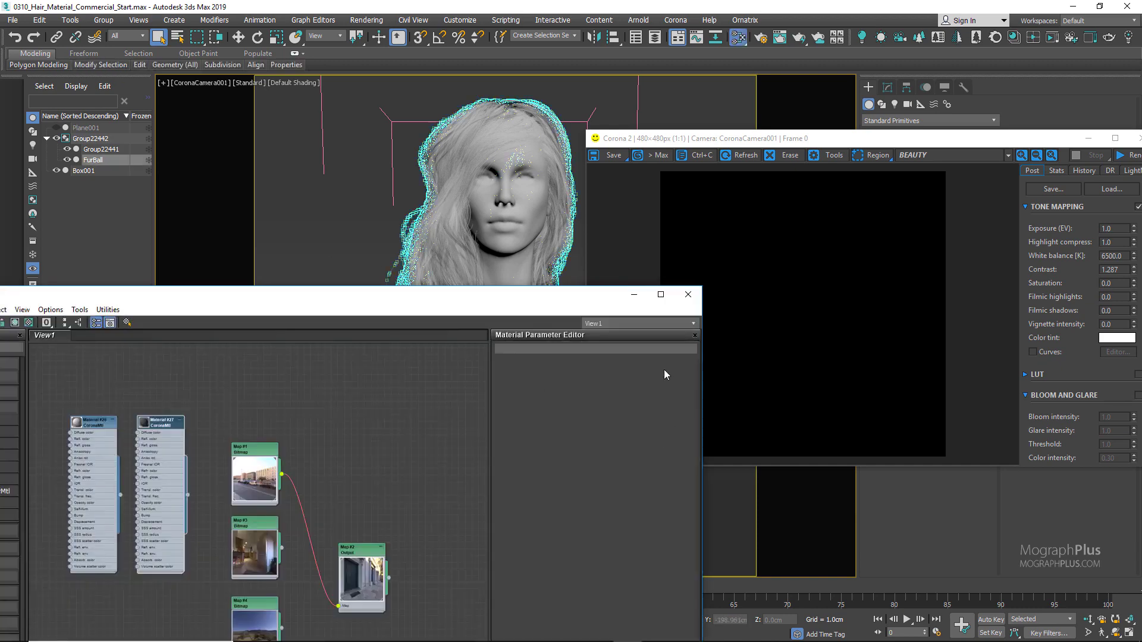
drag(534, 301, 537, 56)
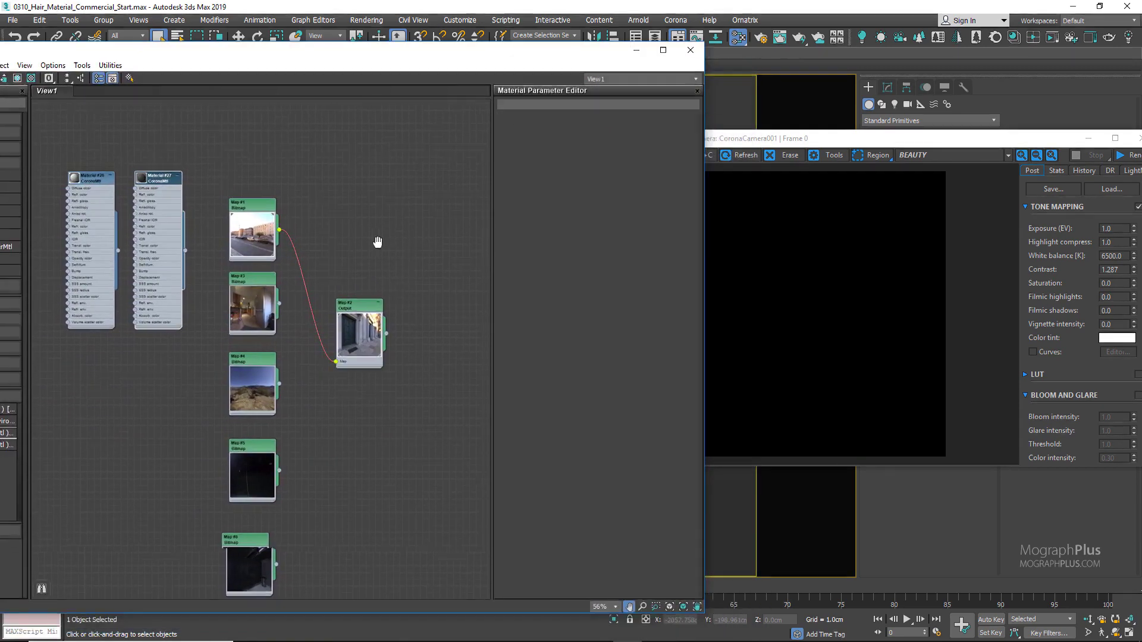
middle_drag(377, 242, 117, 243)
right_click(195, 238)
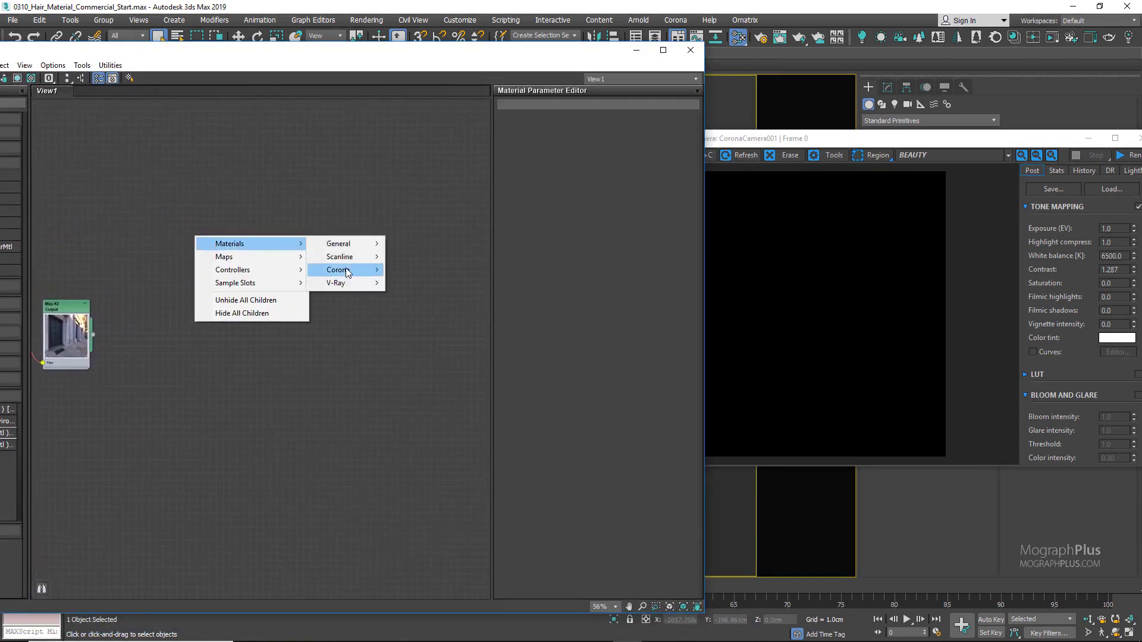
mouse_move(365, 274)
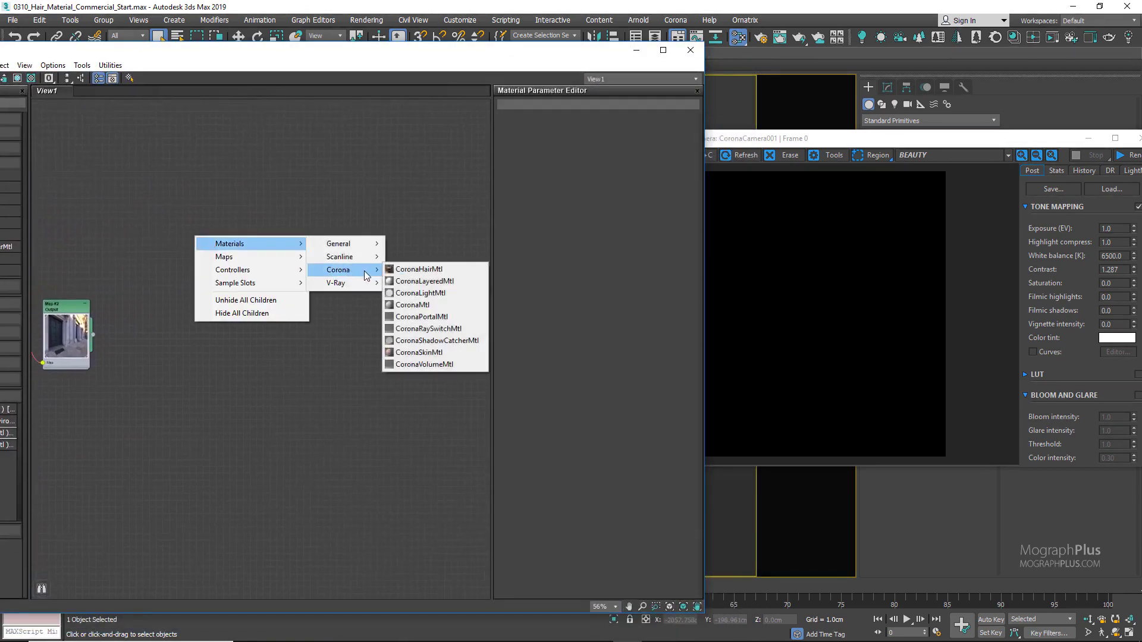
click(418, 270)
drag(194, 236, 244, 243)
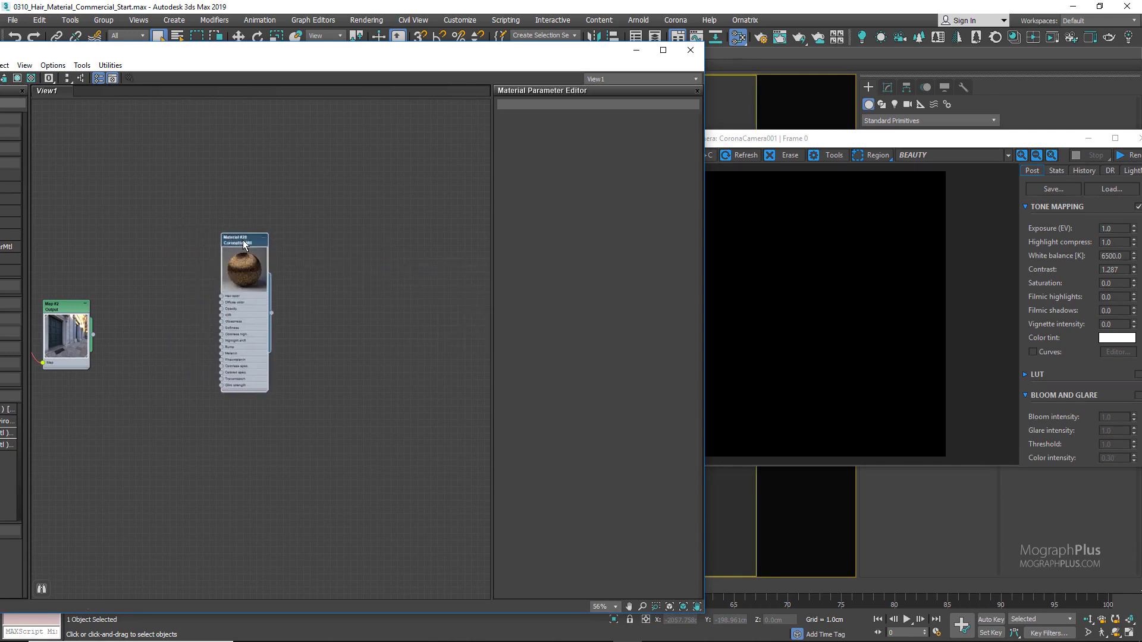
- Assign the new CoronaHairMtl to the selected hair and open its parameters for editing beside the viewport
right_click(243, 240)
click(263, 256)
scroll(240, 263, up, 4)
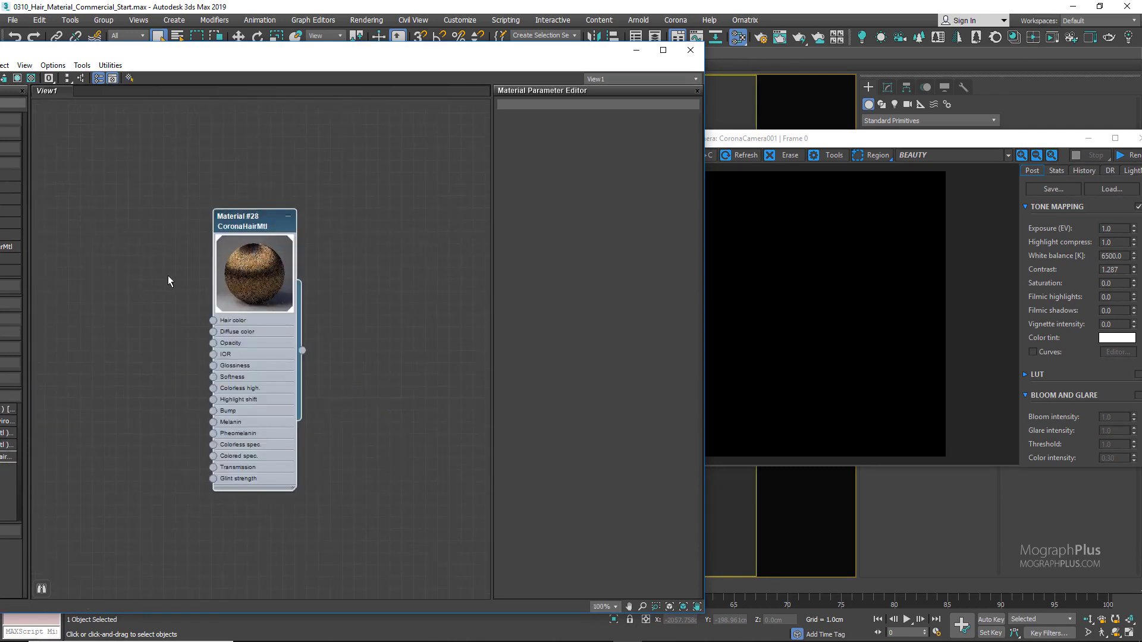
middle_drag(168, 276, 176, 222)
double_click(242, 176)
drag(241, 176, 300, 189)
drag(470, 56, 327, 53)
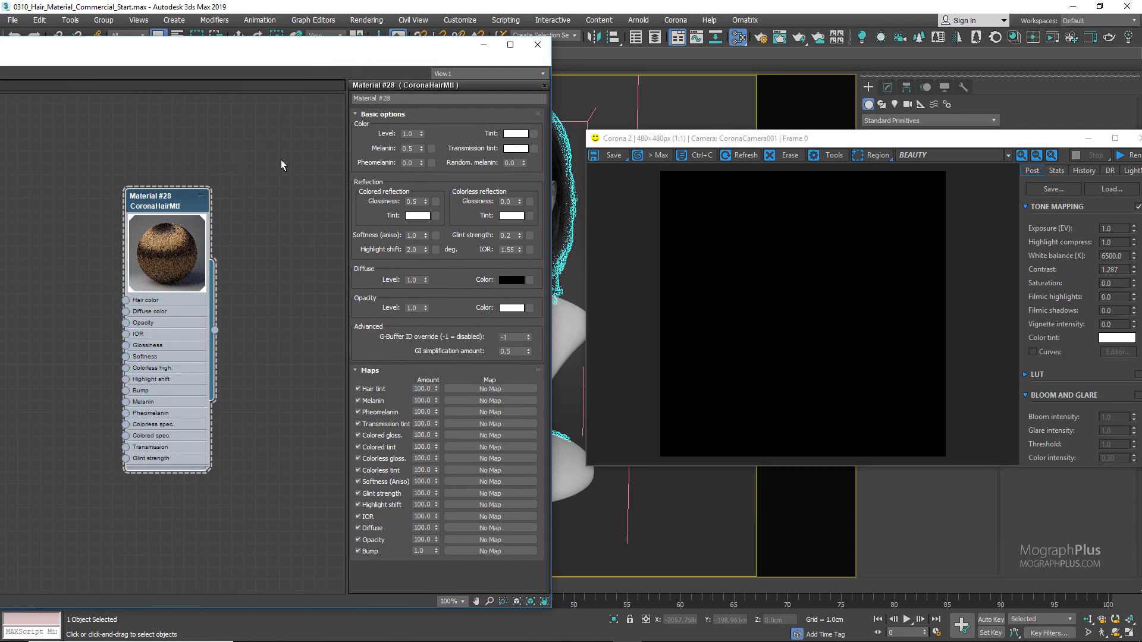
- Start Corona interactive rendering and limit it to a region enclosing the hair and the bust
drag(1003, 142, 987, 142)
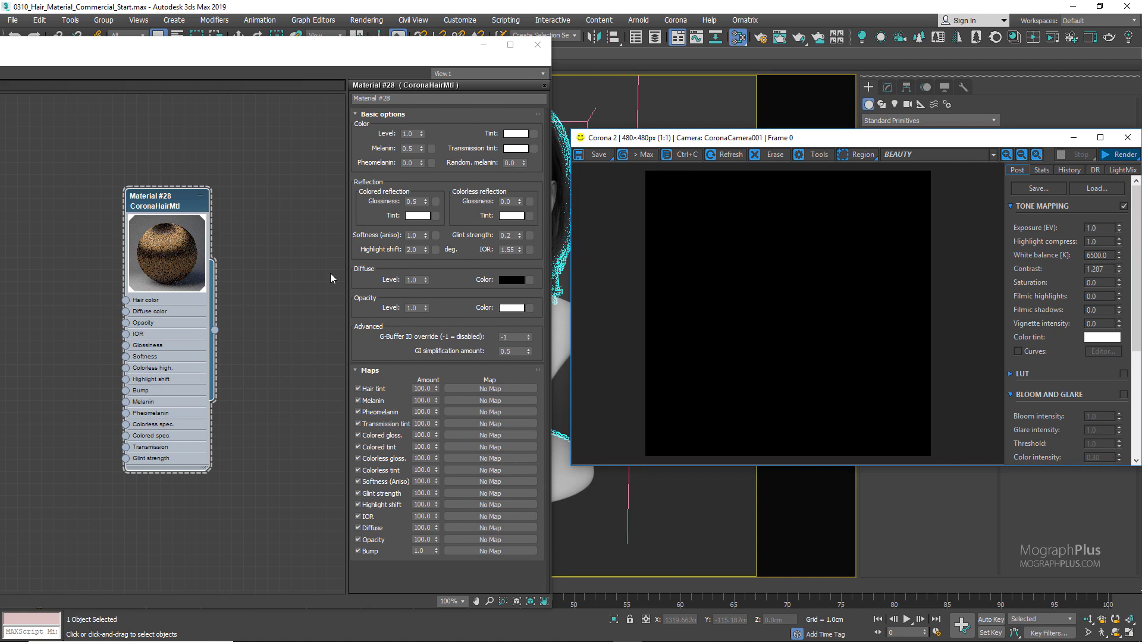
key(shift+q)
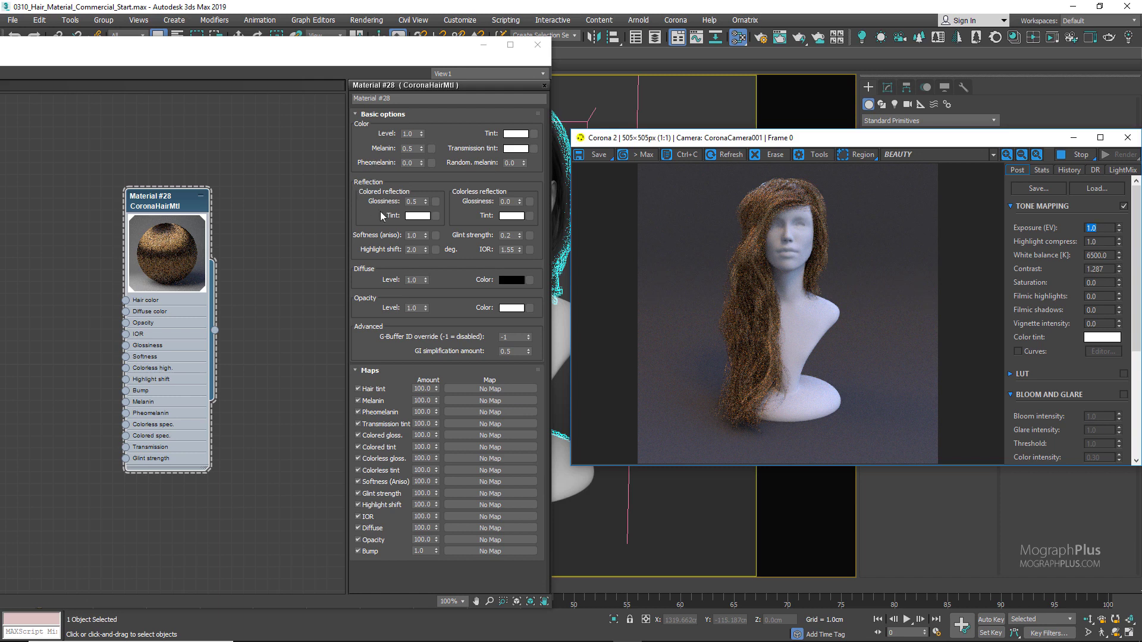
click(858, 154)
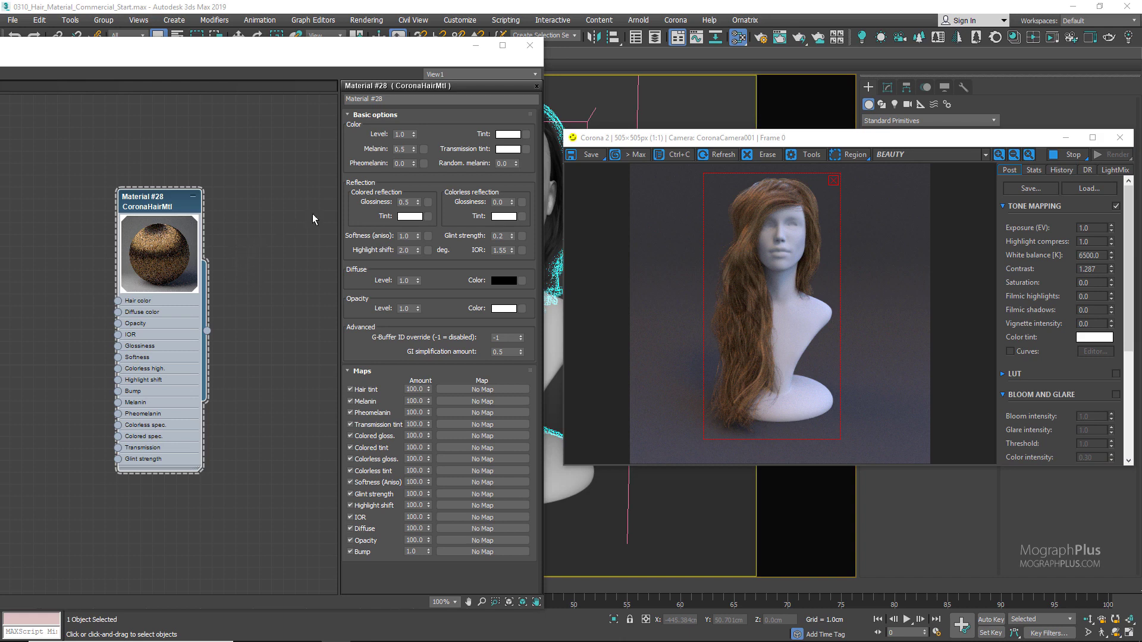
- Try the hair material's melanin at 0 and at 0.25 in the interactive render
double_click(403, 149)
text(0)
key(Return)
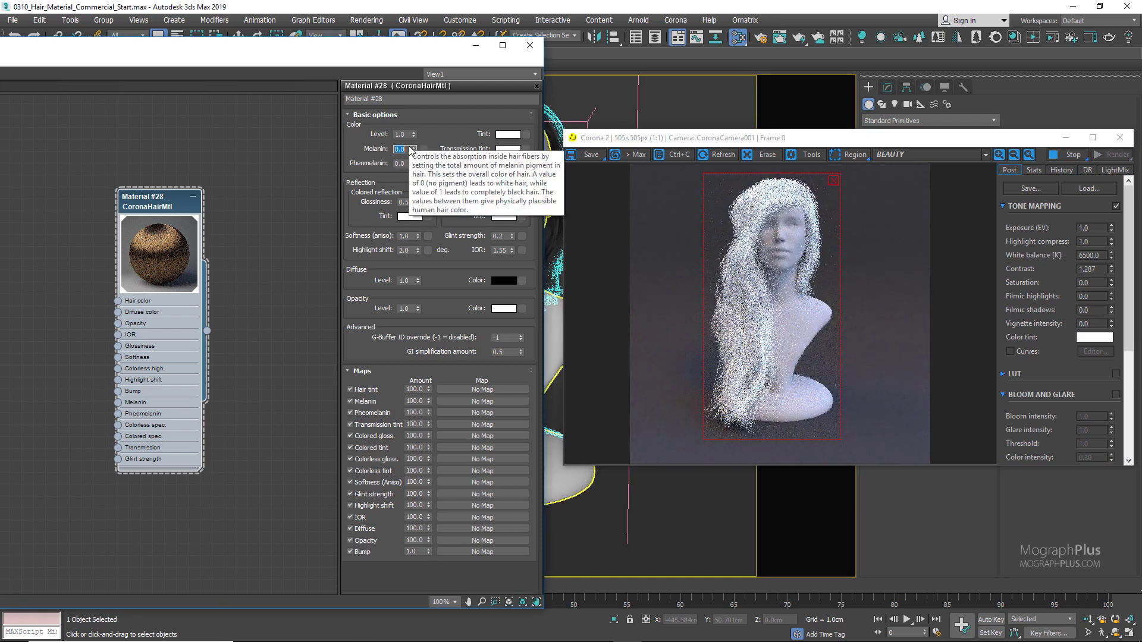
text(.2)
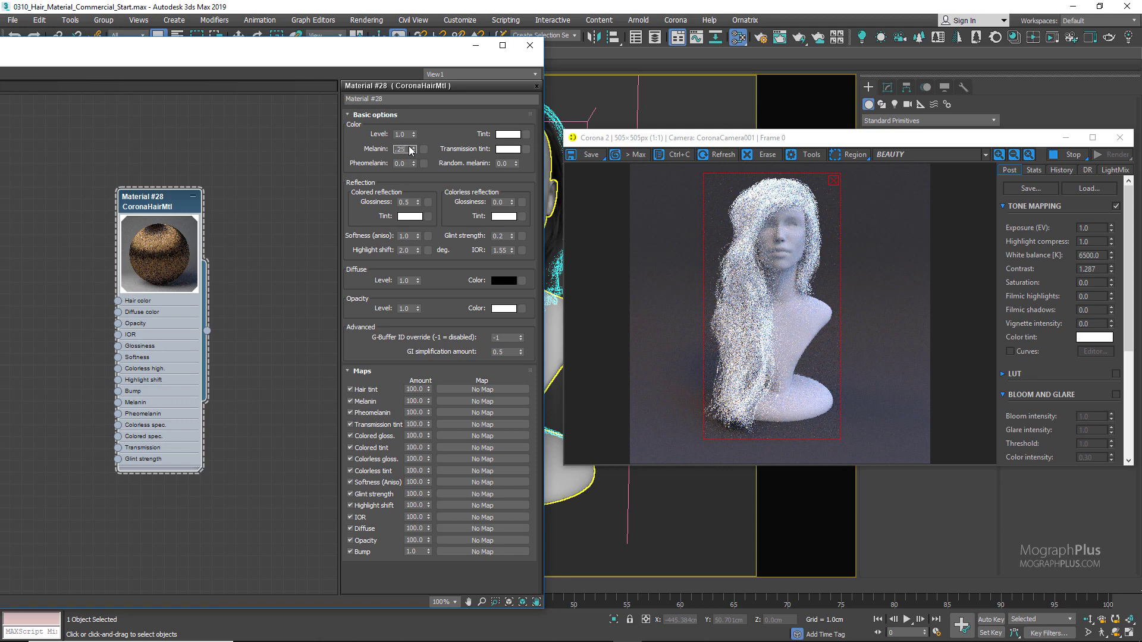
text(5)
key(Return)
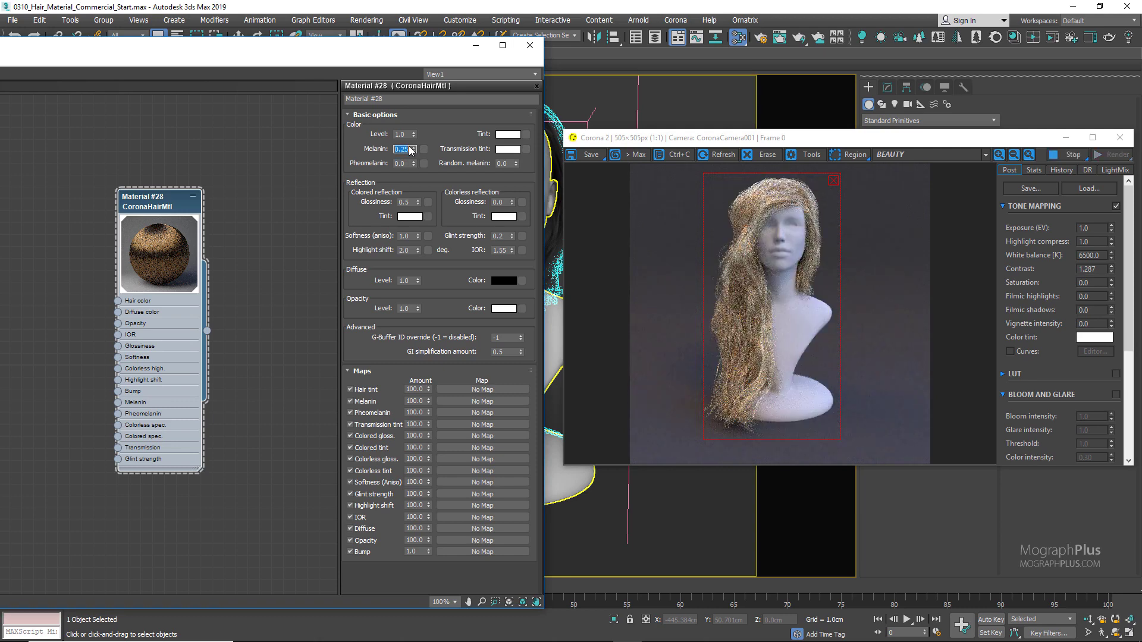
- Try darker hair with melanin values of 0.5, 0.75 and 1
text(.5)
key(Return)
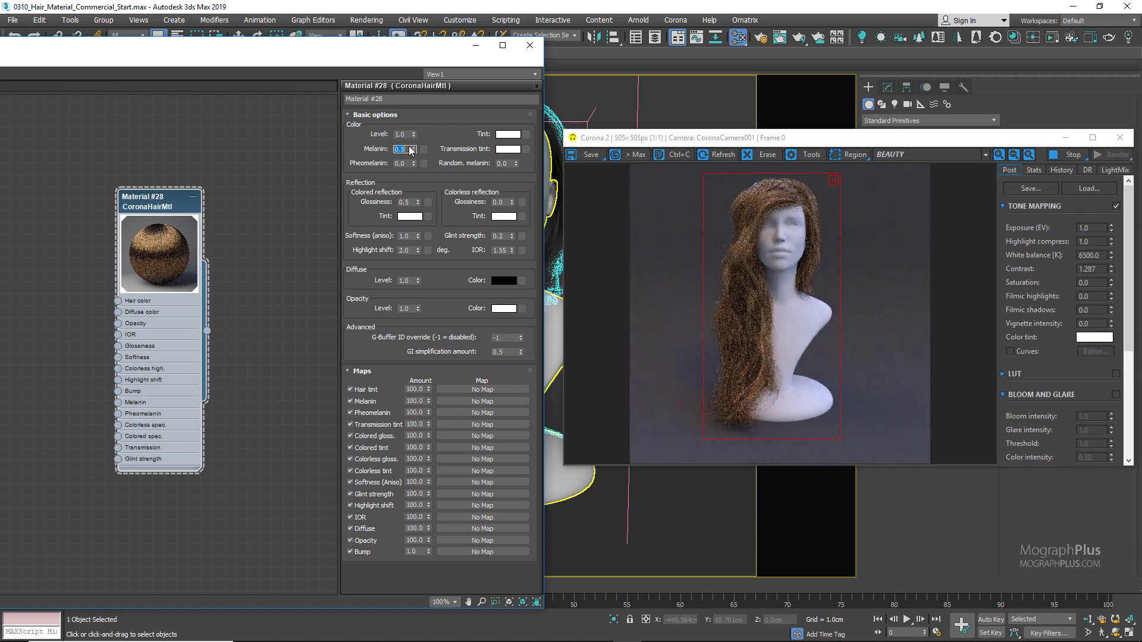
text(.75)
key(Return)
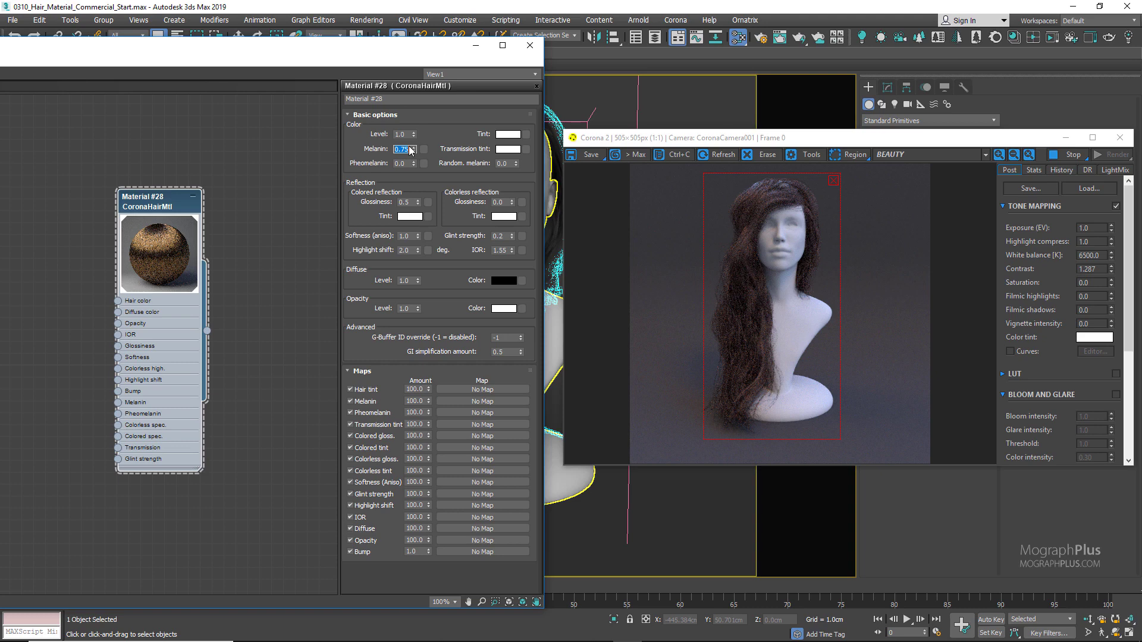
text(1)
key(Return)
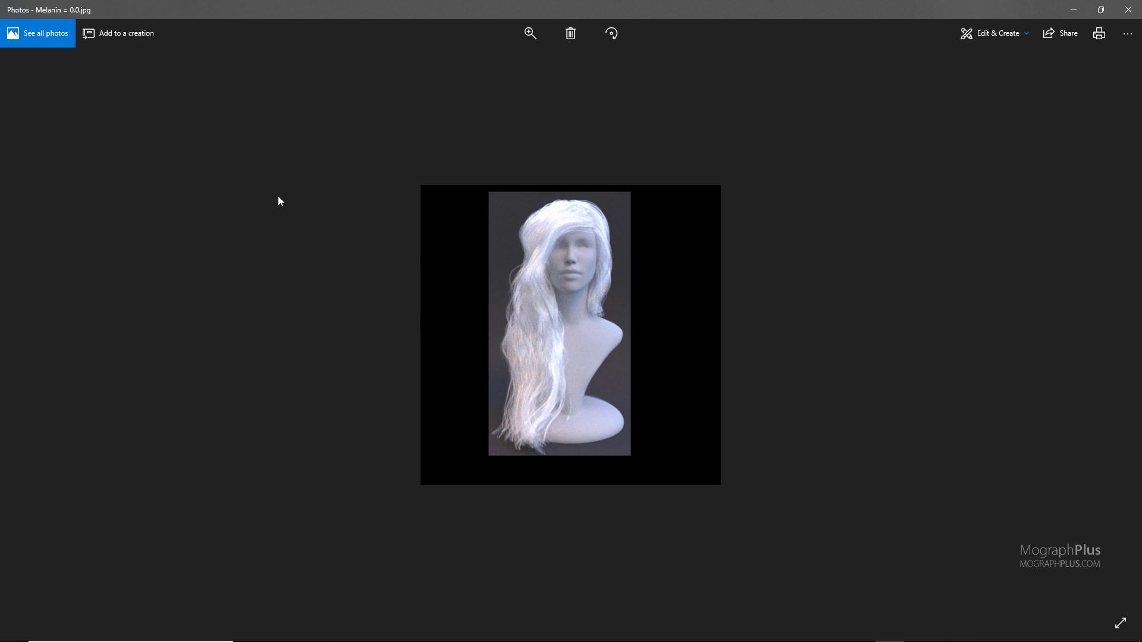
- Compare the saved melanin renders from 0.0 to 1.0 in Photos and close the viewer
key(Right)
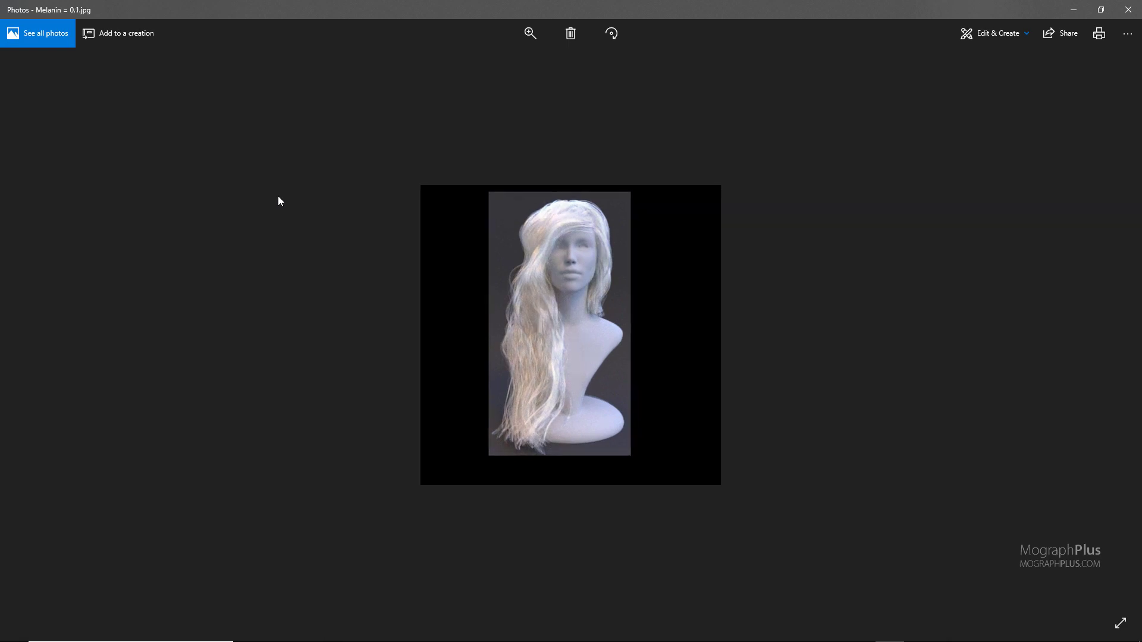
key(Right)
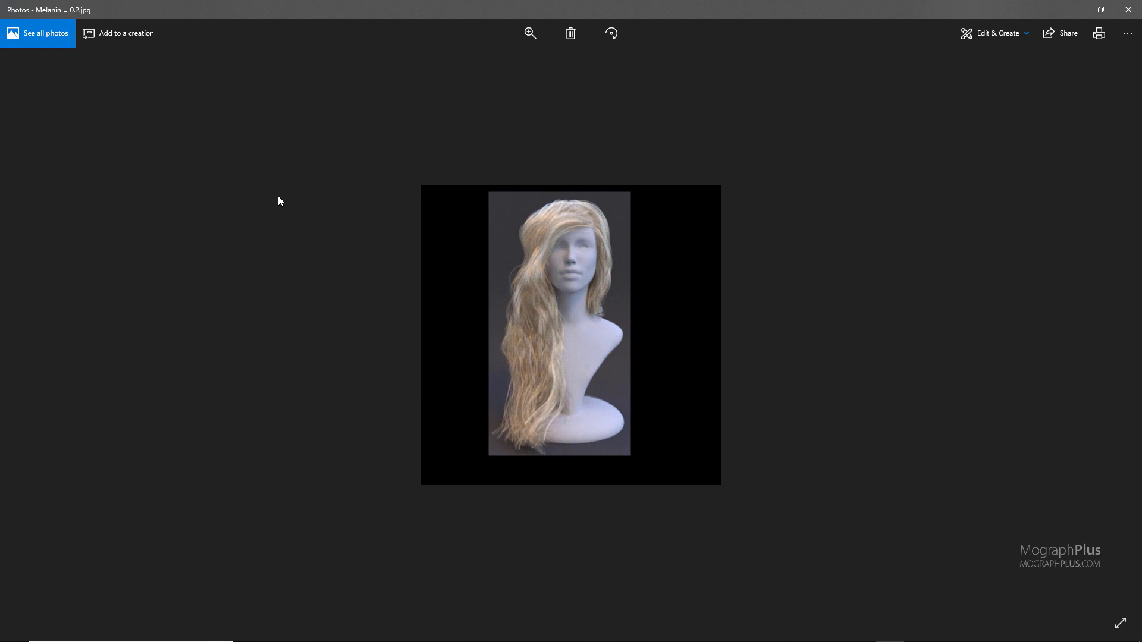
key(Right)
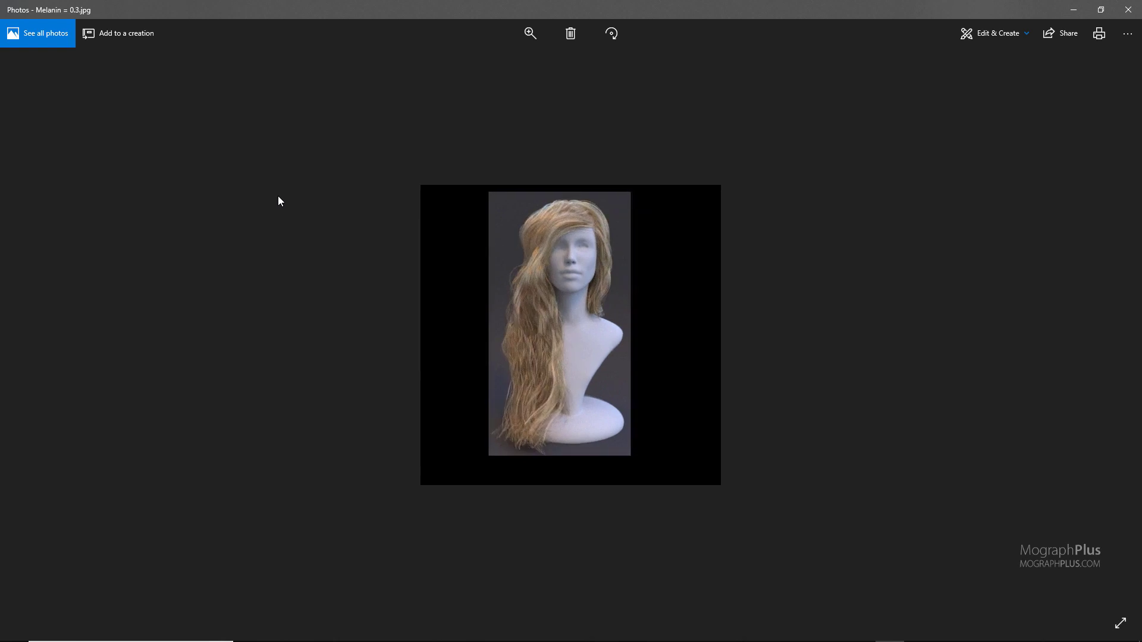
key(Right)
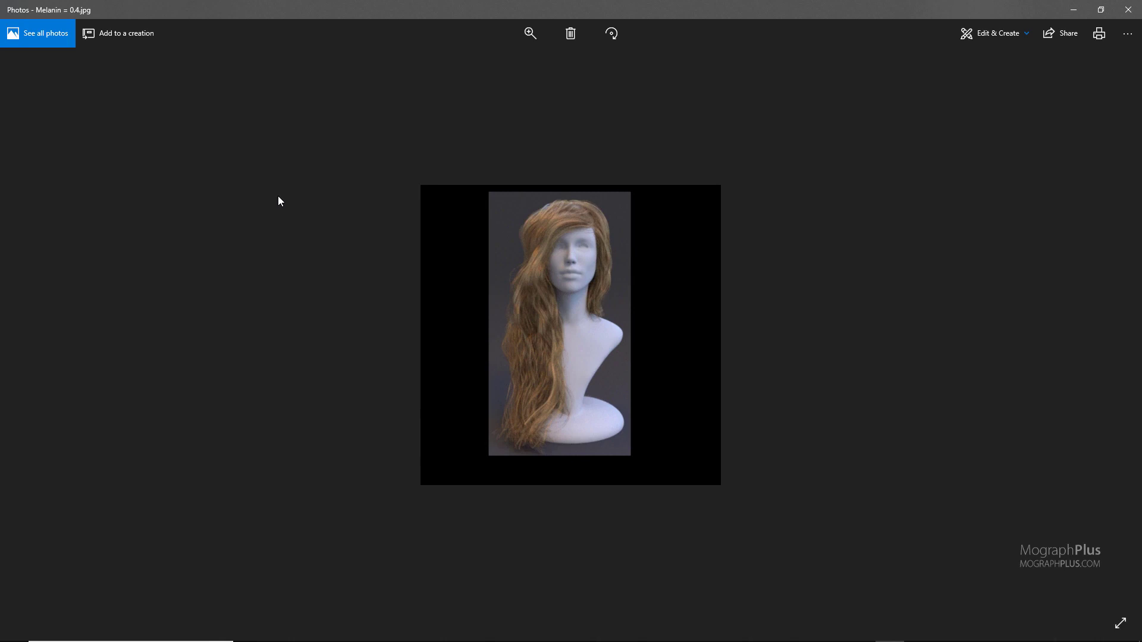
key(Right)
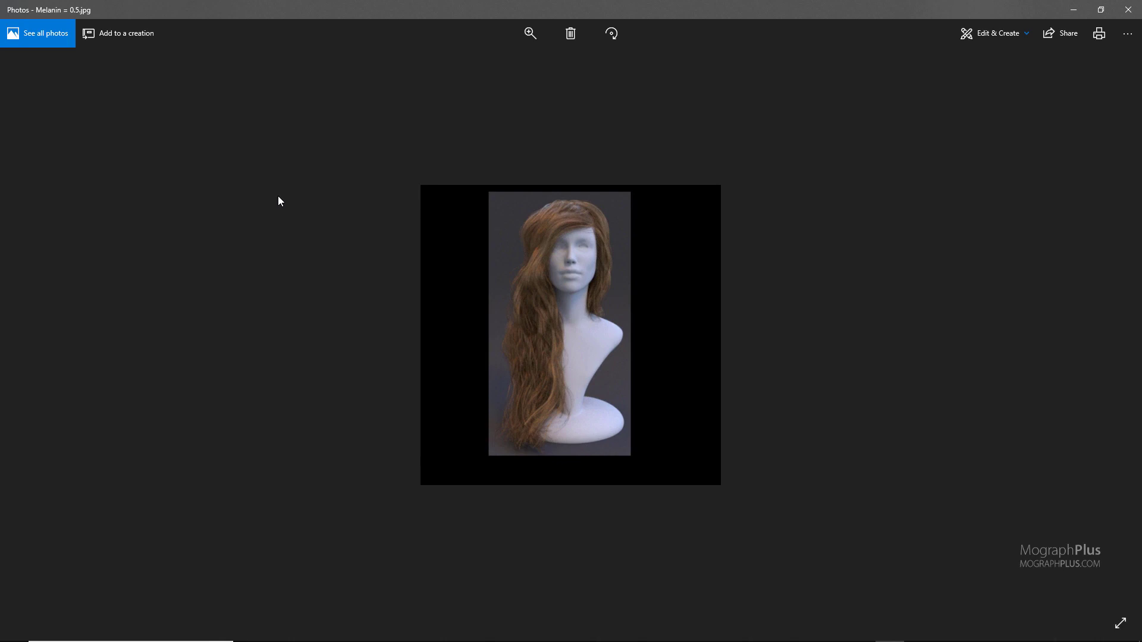
key(Right)
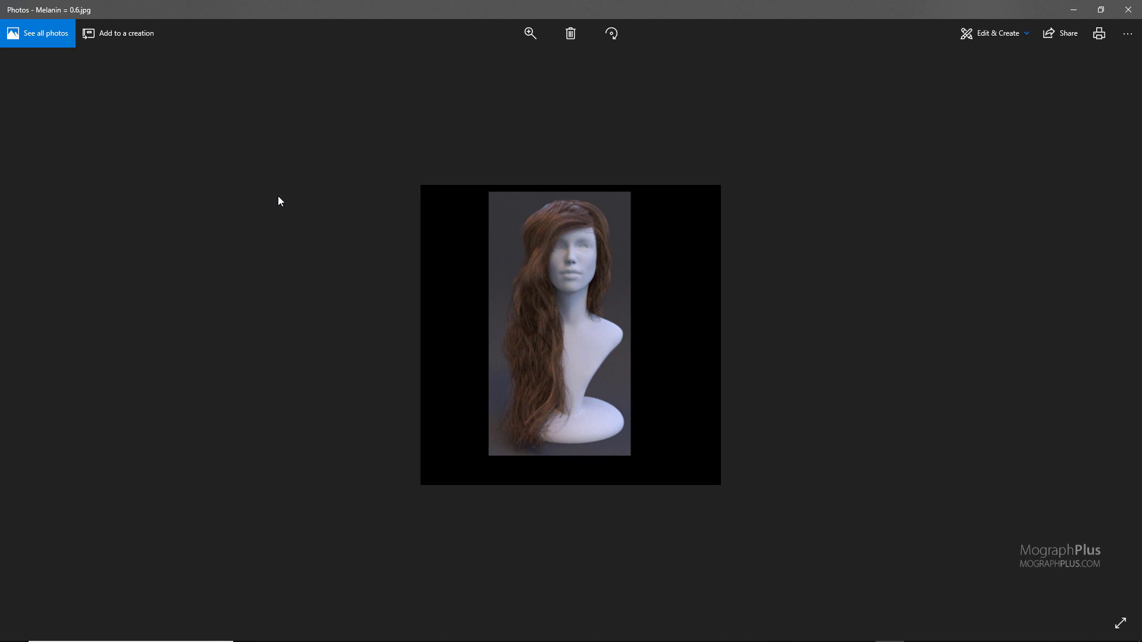
key(Right)
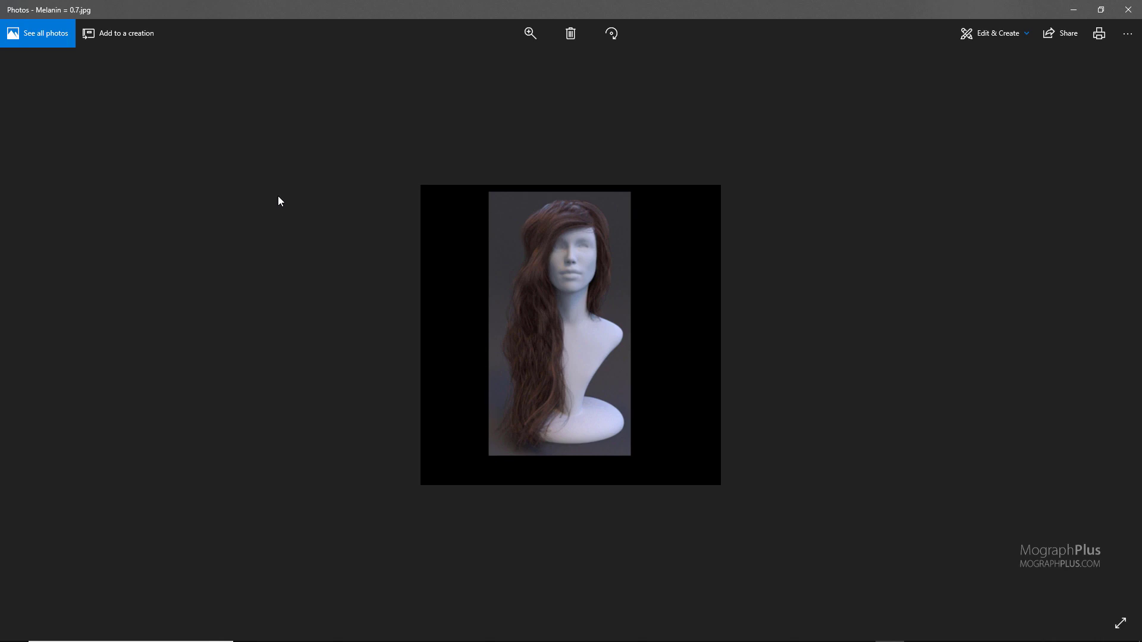
key(Right)
key(Right)
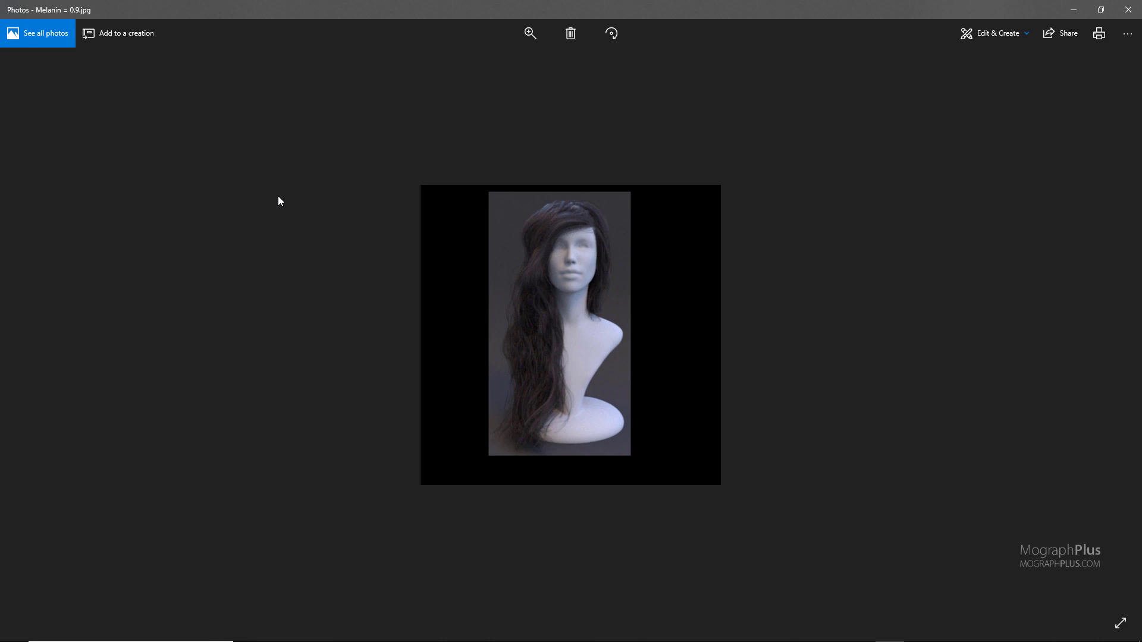
key(Right)
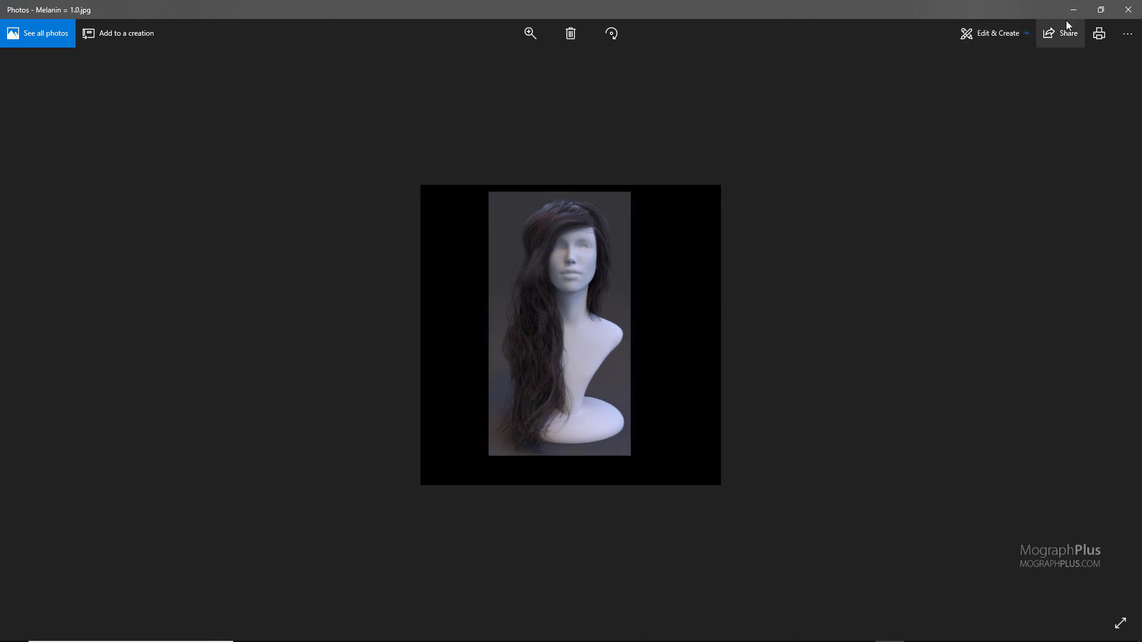
click(1127, 11)
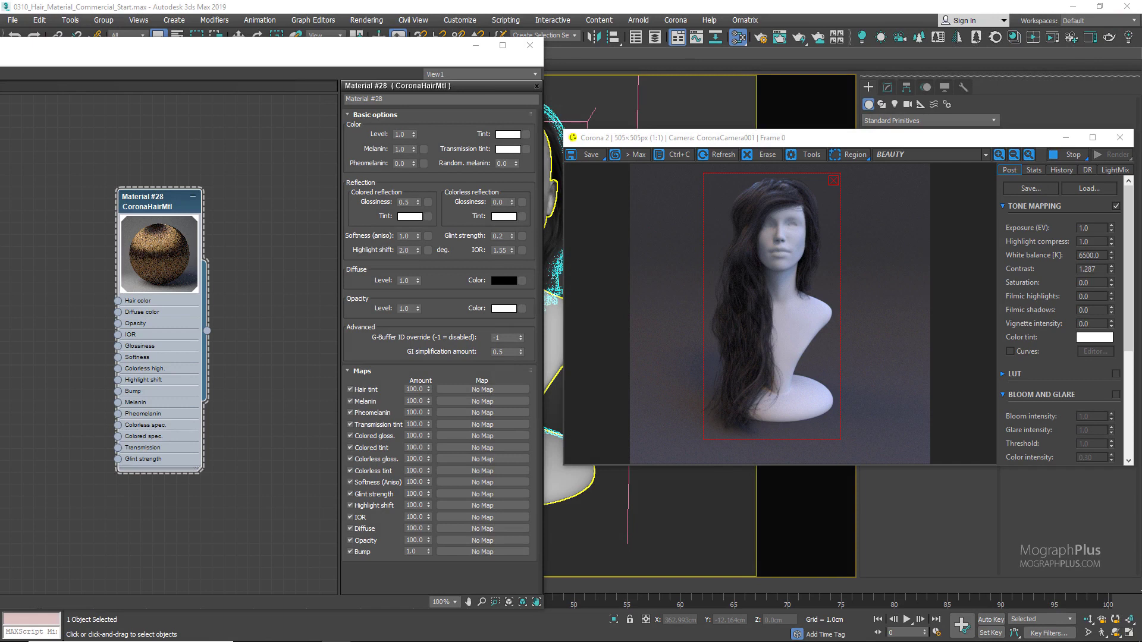
- Set the hair material's melanin to 0.75
double_click(401, 149)
text(0.75)
key(Return)
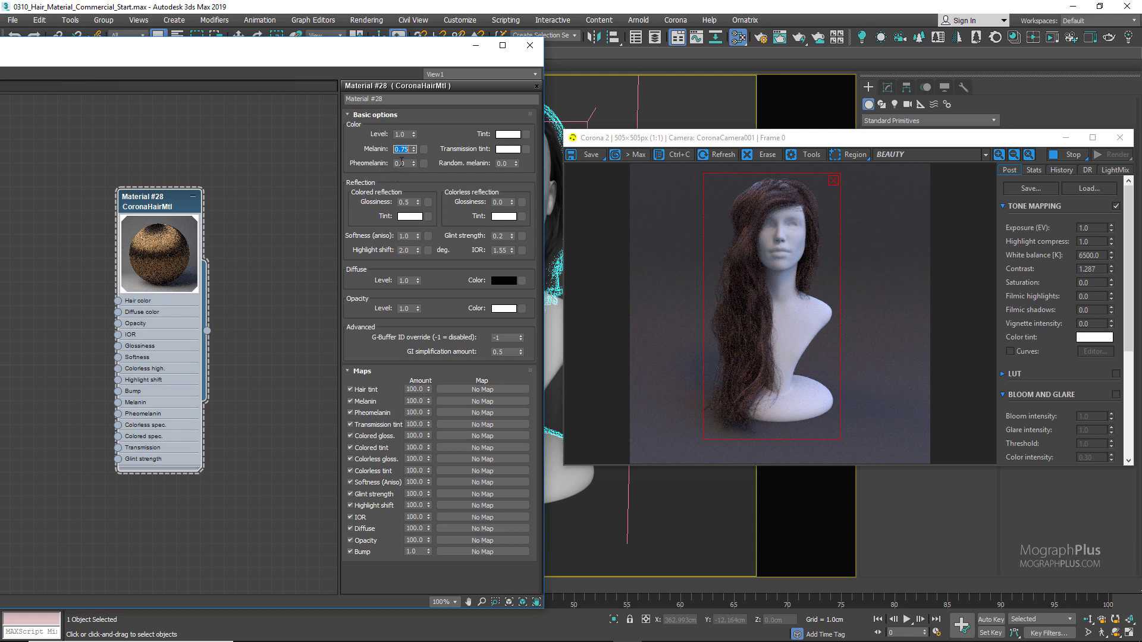
- Try a pheomelanin value of 1 and browse the saved pheomelanin renders in Photos, starting from 0.0
key(Tab)
text(1)
key(Return)
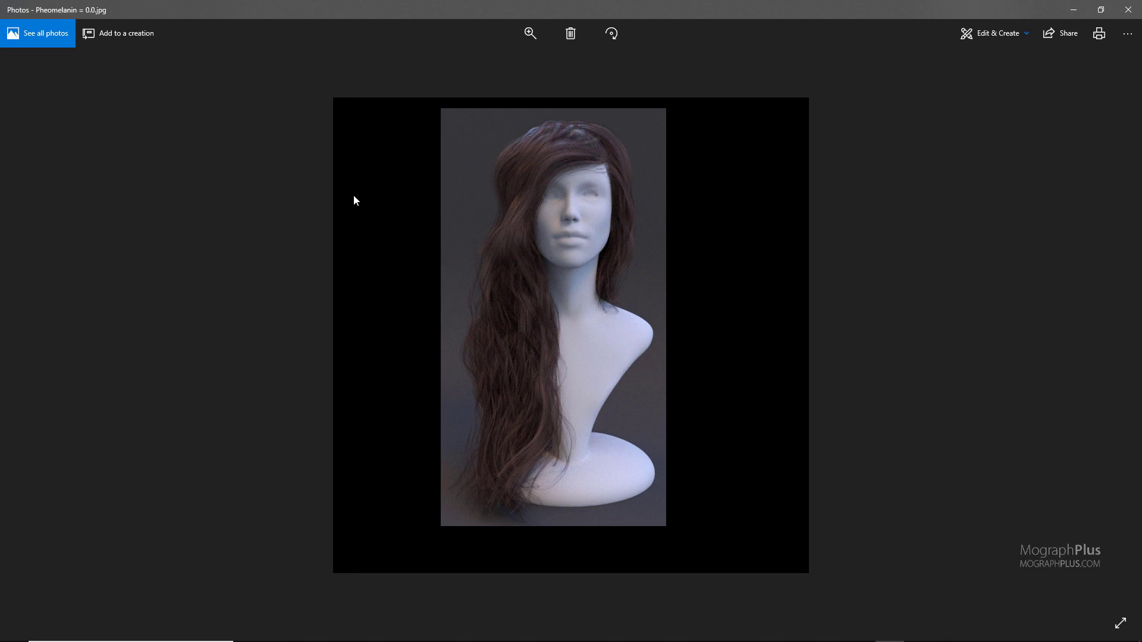
key(Right)
key(Right)
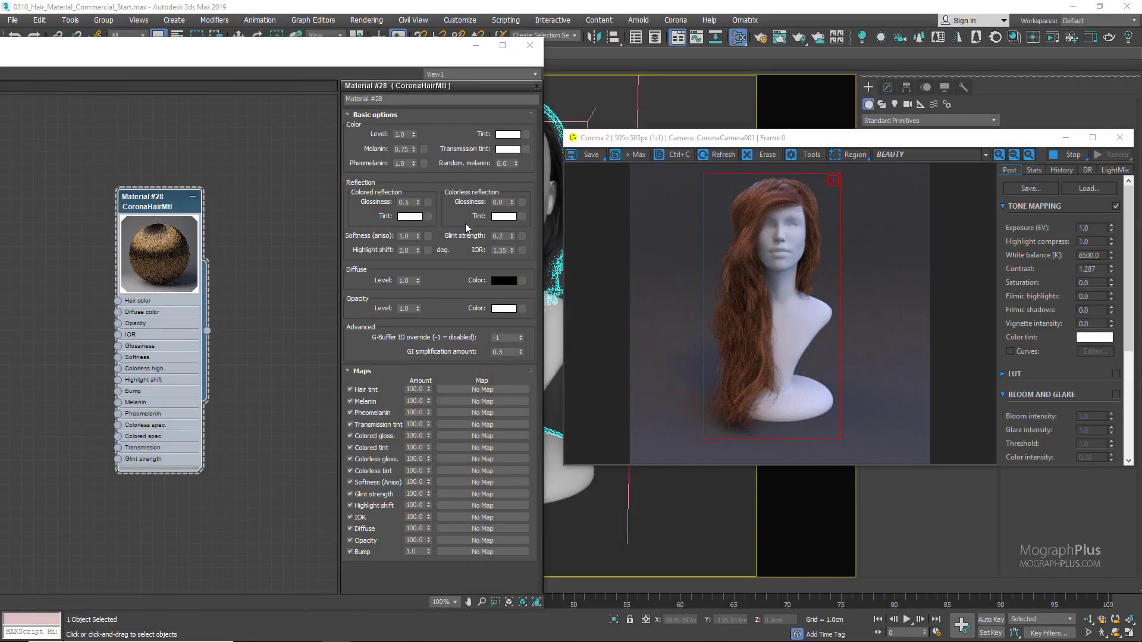
- Set the hair material's pheomelanin back to 0 and its random melanin to 1
double_click(402, 163)
text(0)
key(Return)
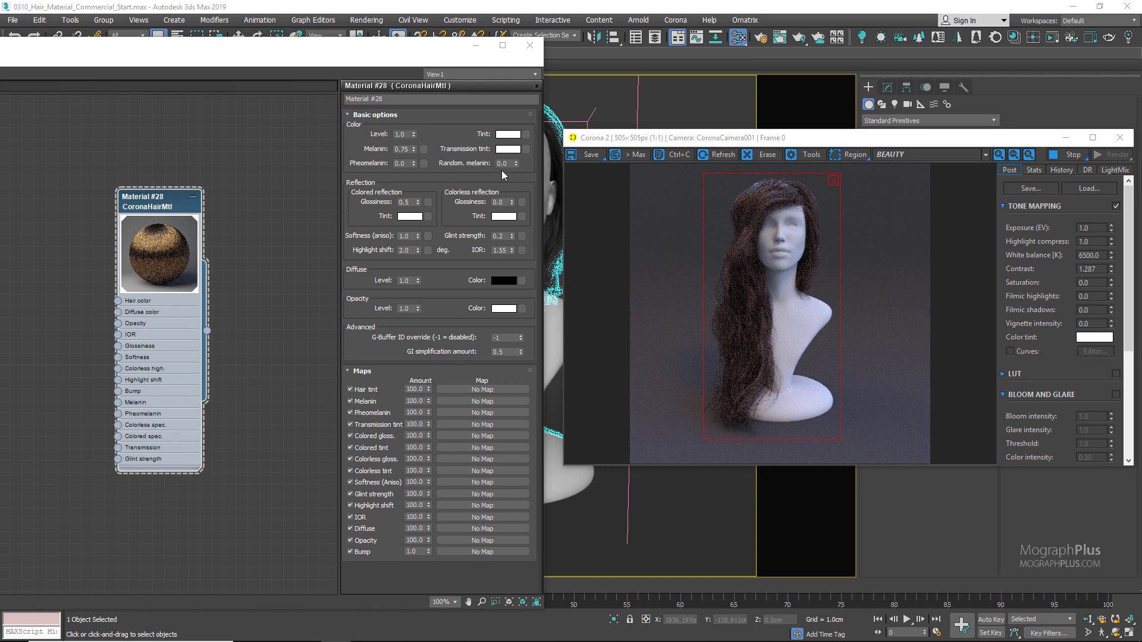
double_click(504, 164)
text(1)
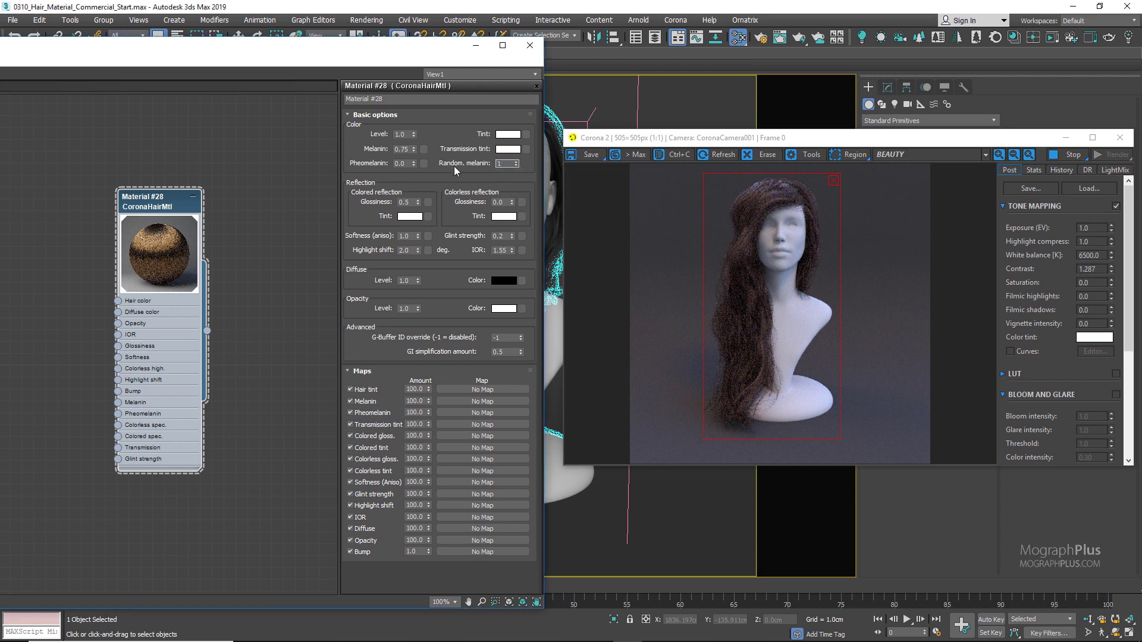
key(Return)
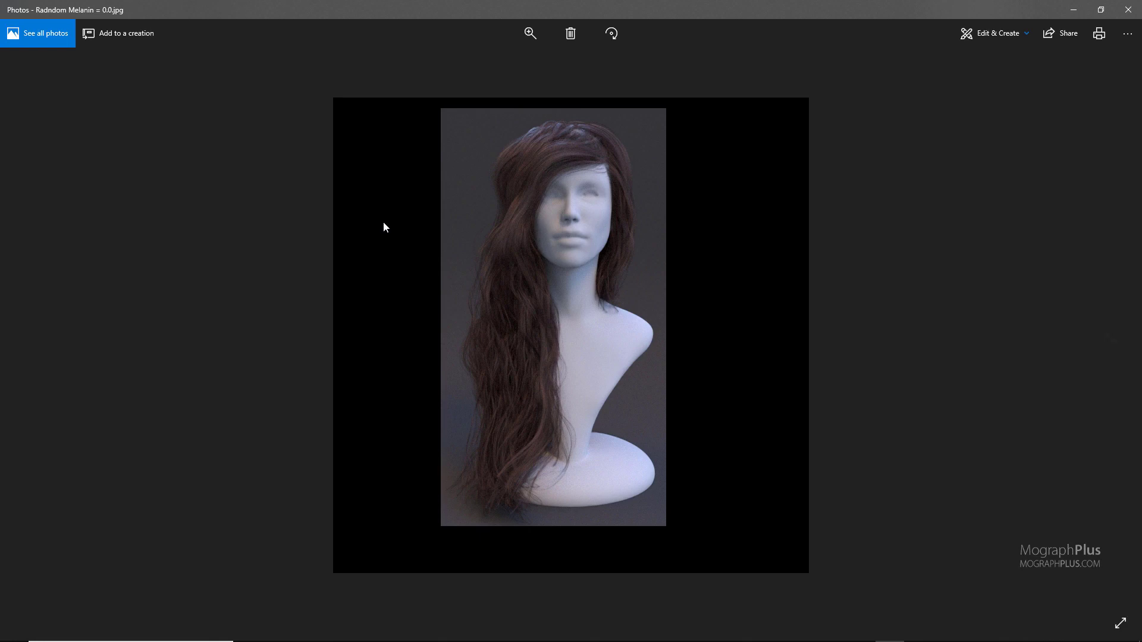
- View the saved random melanin 0.5 render in Photos and place the viewer window below the material's colour settings
key(Right)
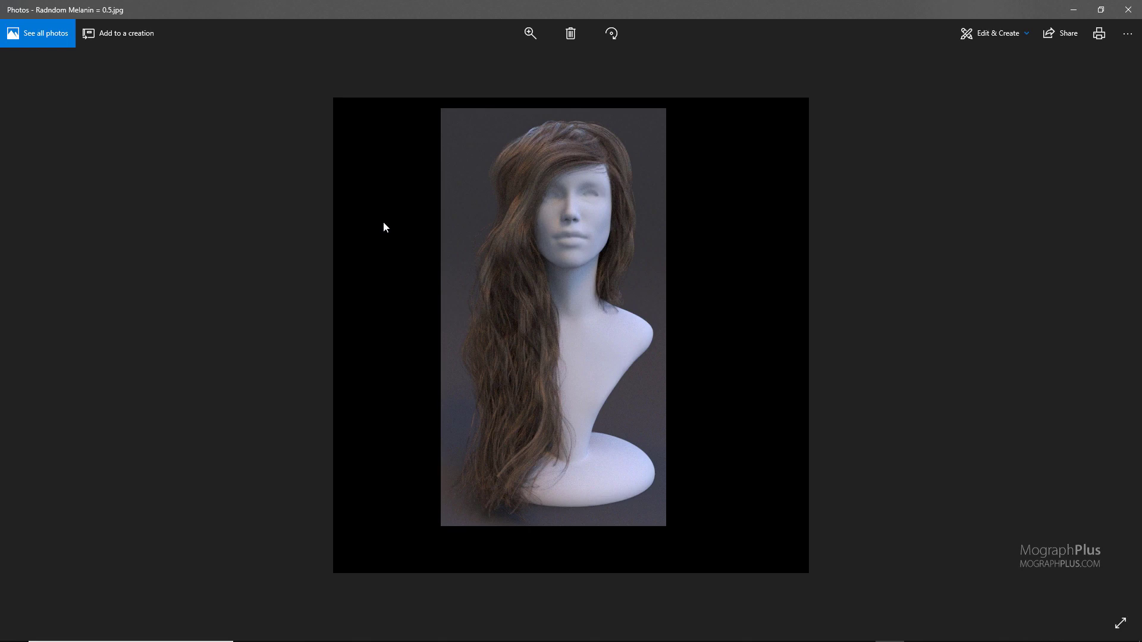
drag(500, 5, 529, 281)
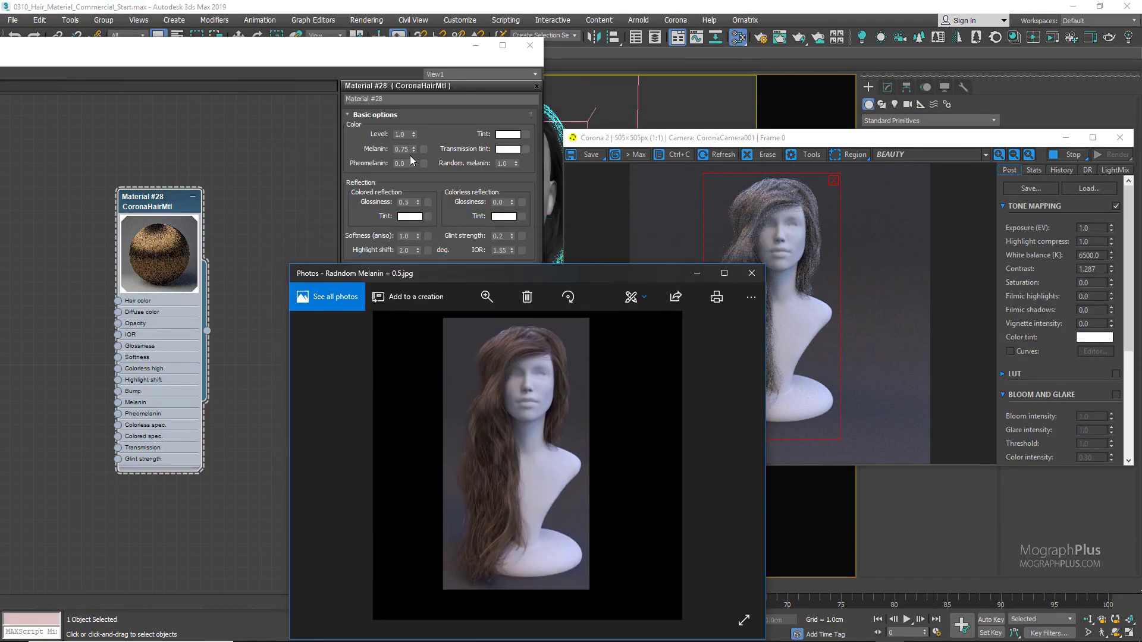
- Compare the saved random melanin 0.5 and 1.0 renders in a maximized Photos window and close the viewer
double_click(540, 269)
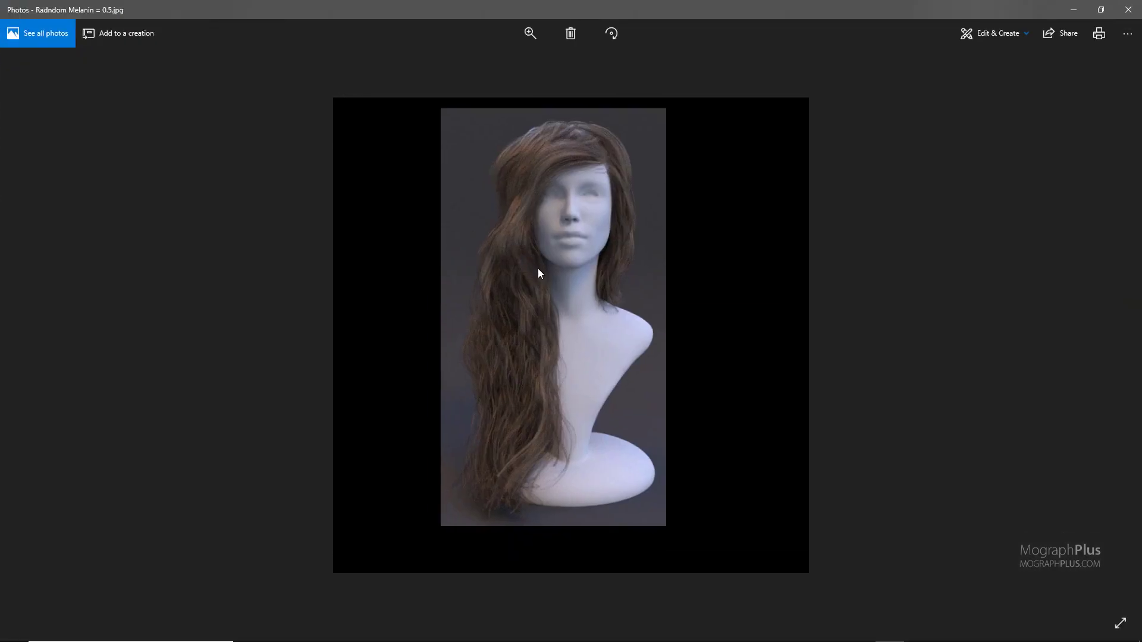
key(Right)
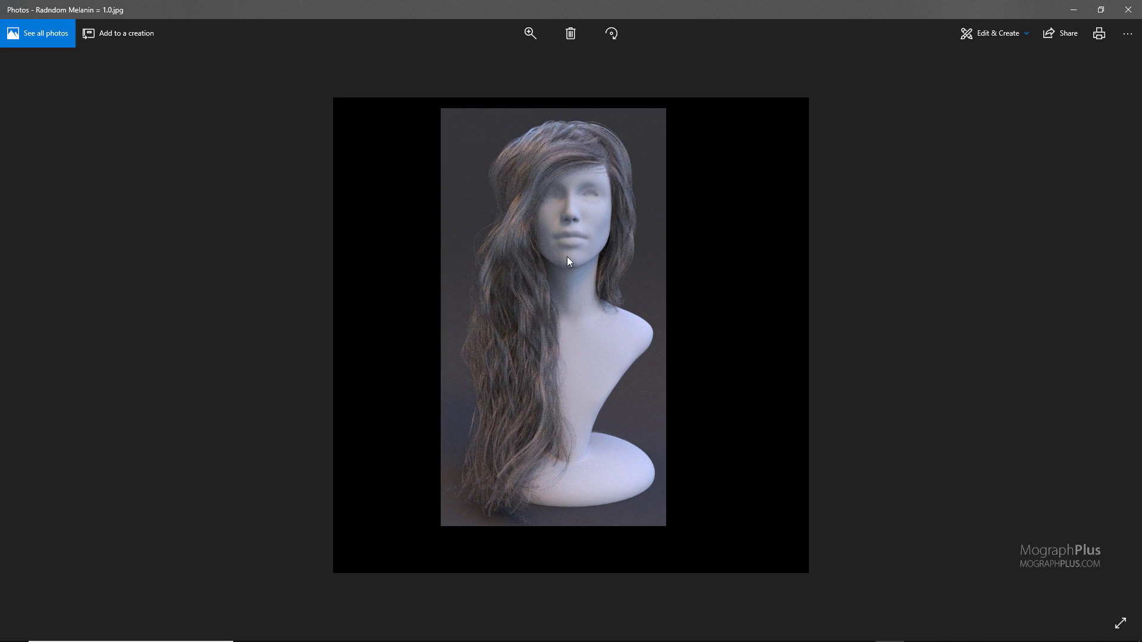
click(1128, 10)
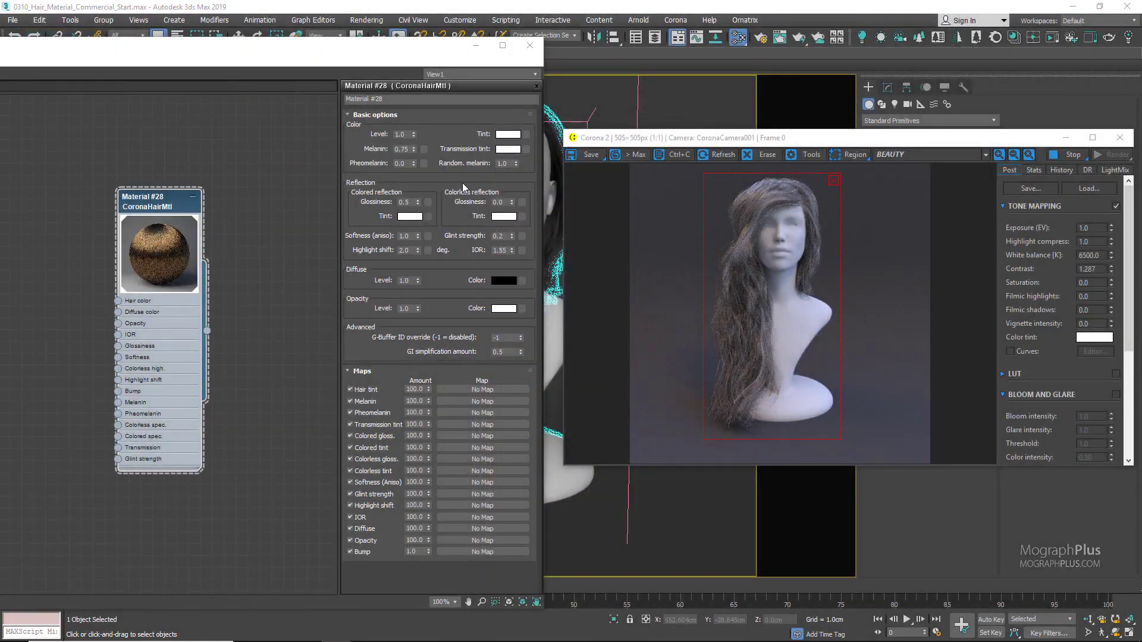
- Reset the hair material's random melanin to 0 and set its colored reflection glossiness to 0.9
right_click(515, 164)
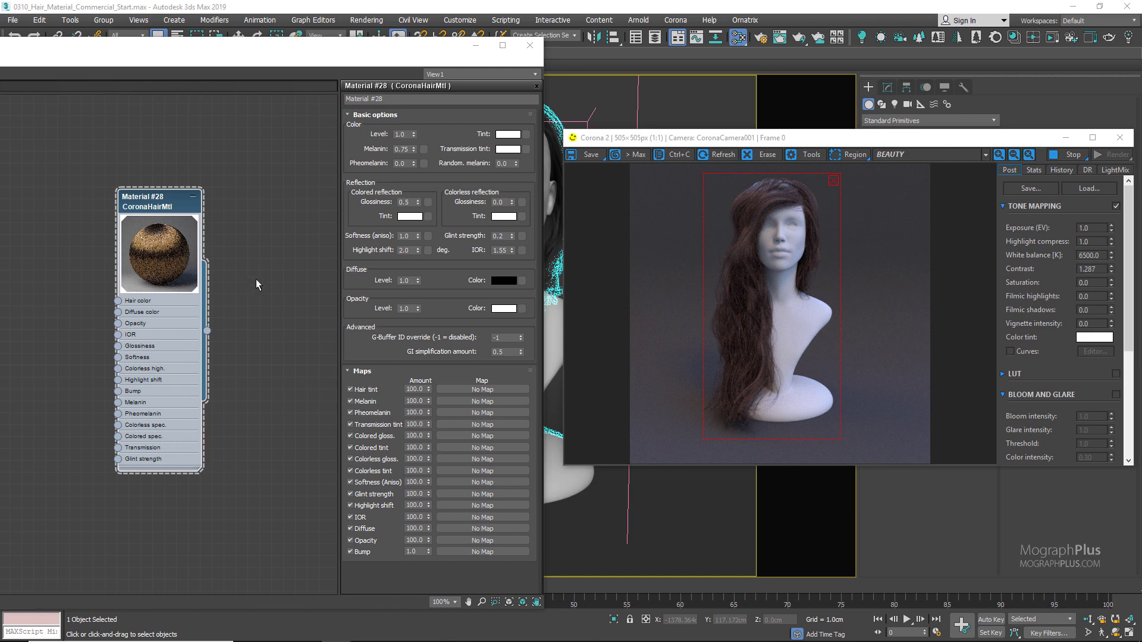
double_click(408, 202)
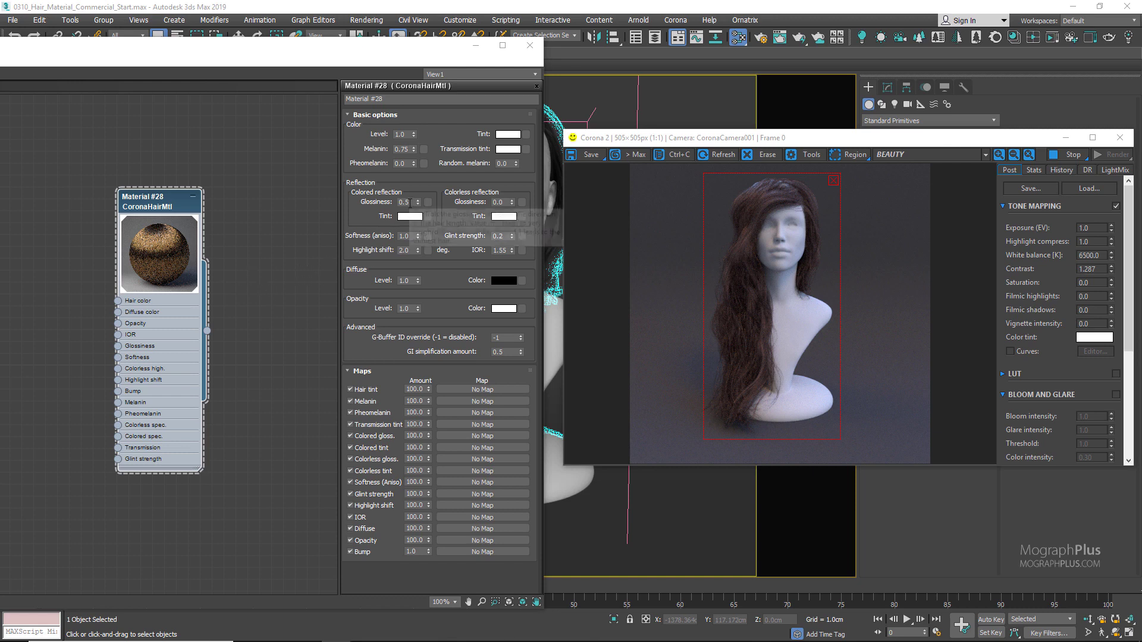
text(0.9)
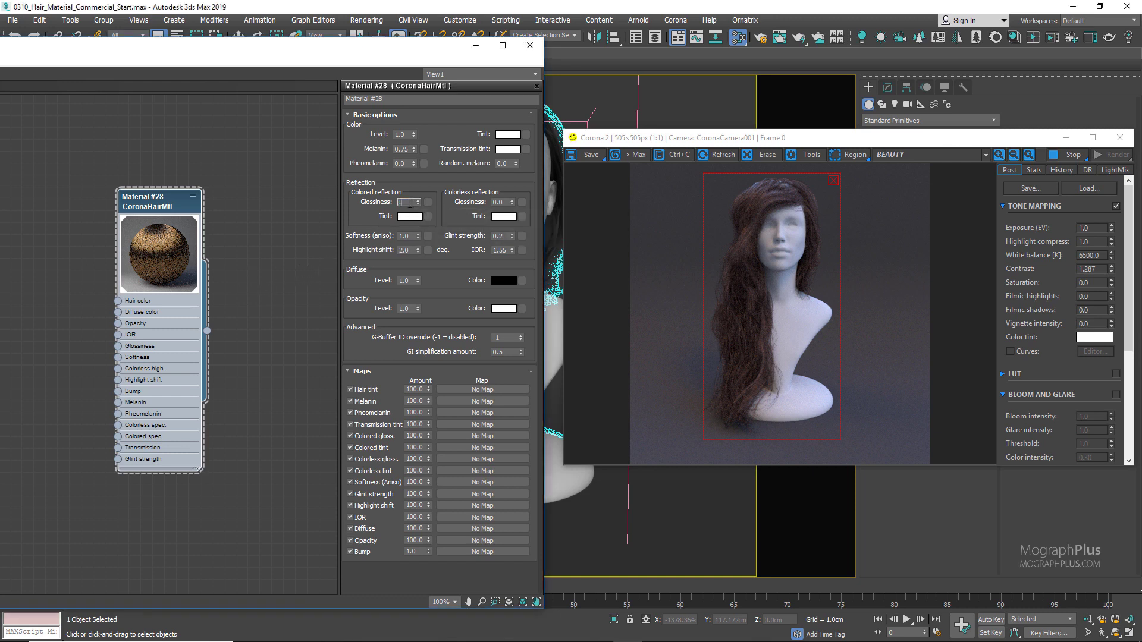
key(Return)
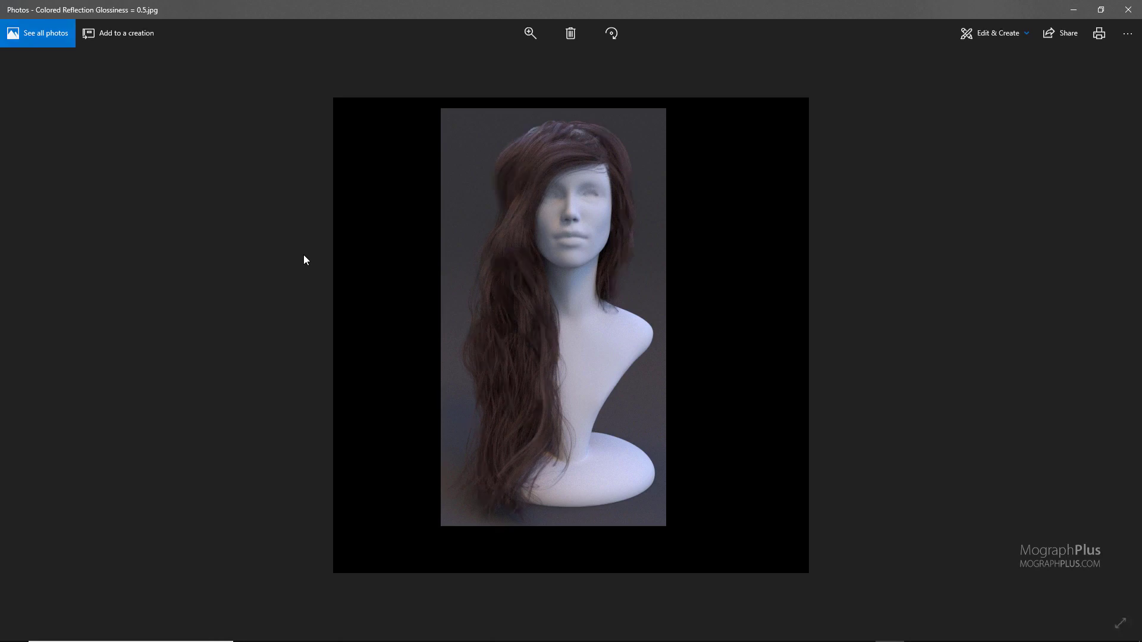
- Compare the saved colored reflection glossiness 0.5 and 0.9 renders in Photos and close the viewer
key(Right)
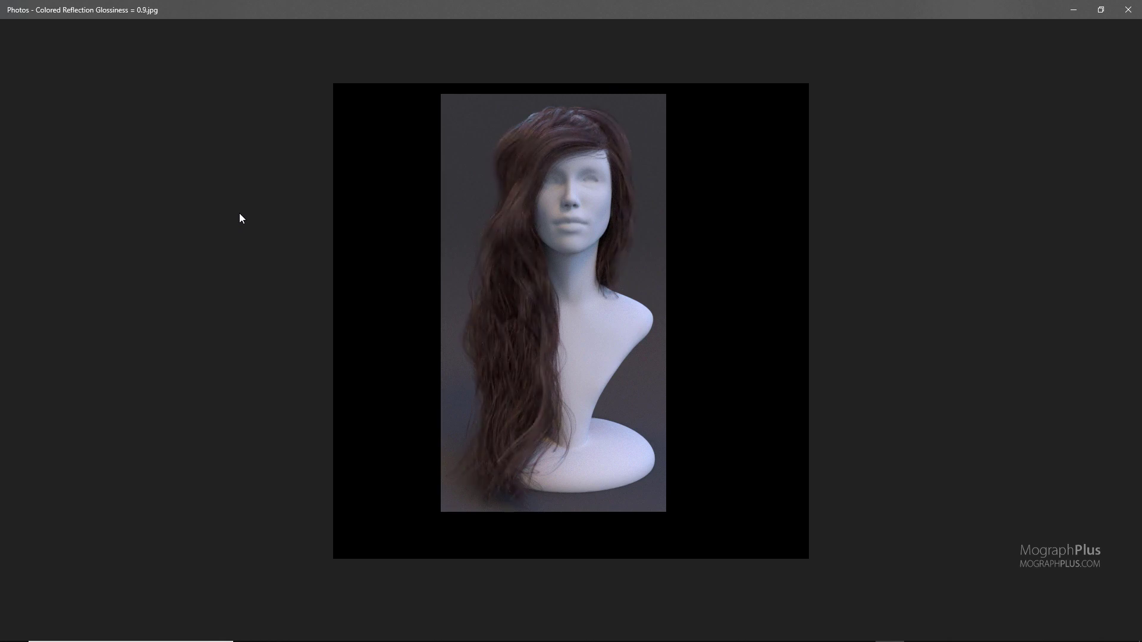
click(1127, 9)
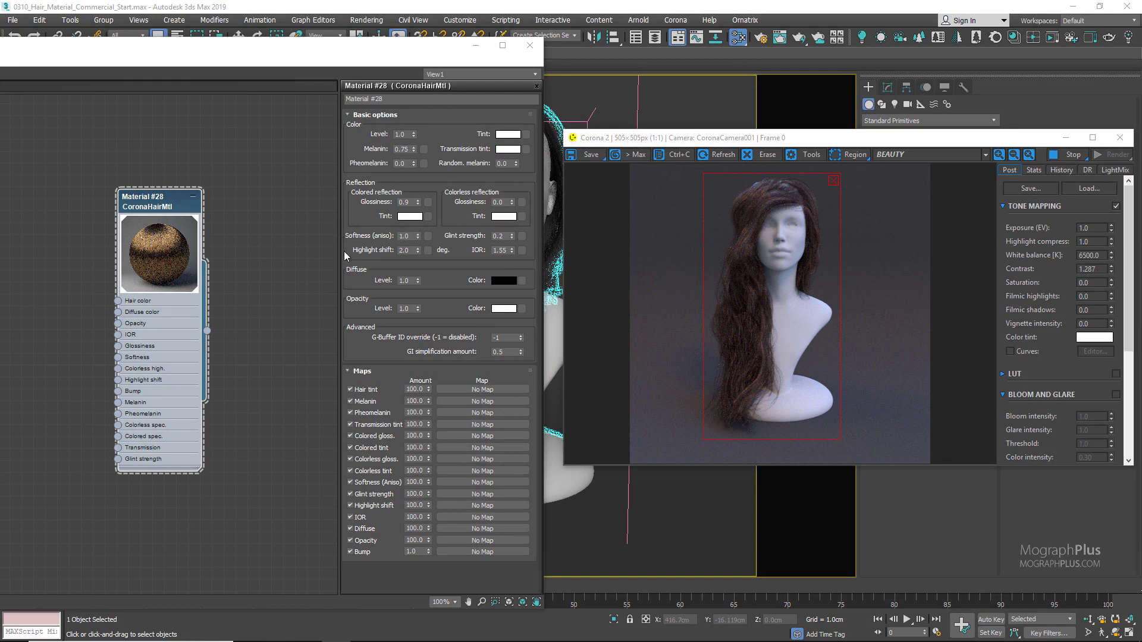
- Try a pink tint with hue 218 and saturation 240 for the colored reflection, without keeping it
click(410, 216)
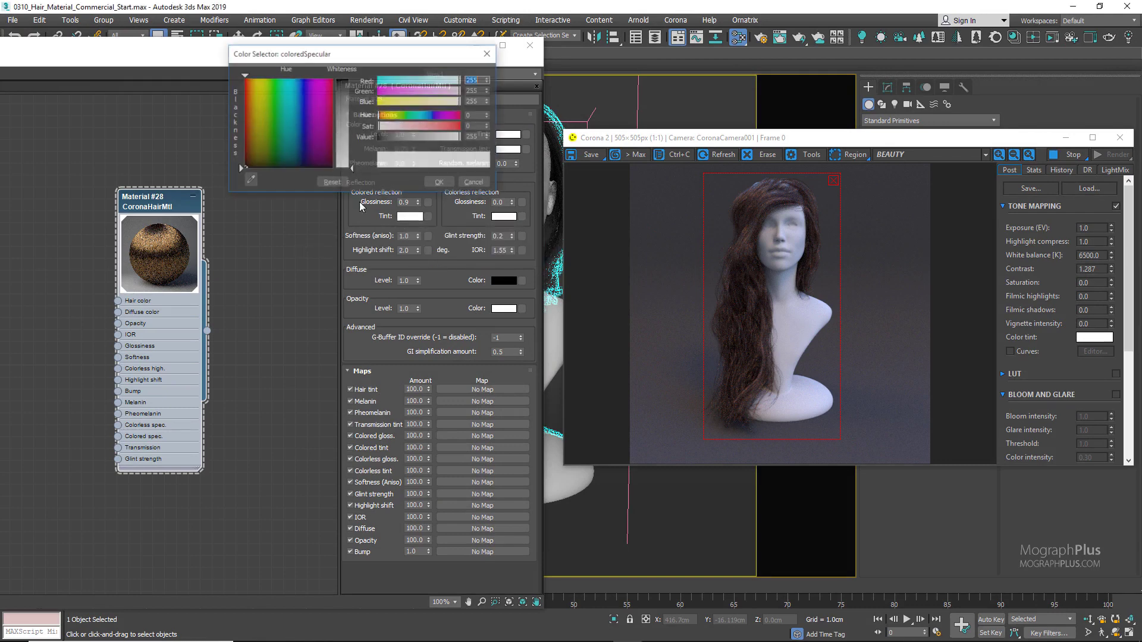
click(449, 116)
click(457, 127)
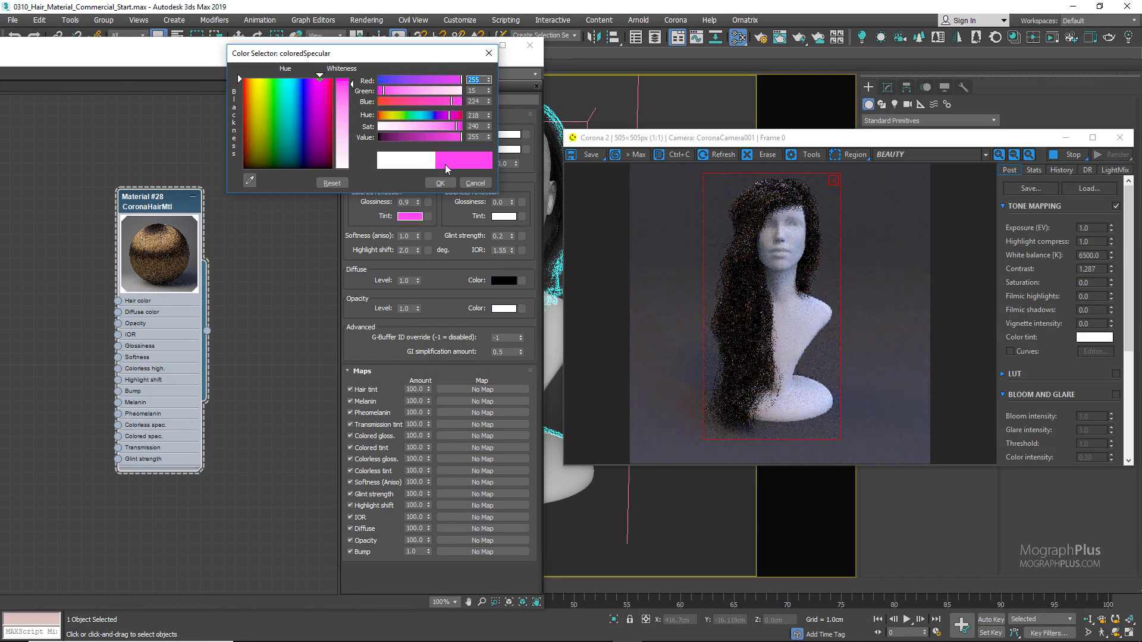
click(475, 182)
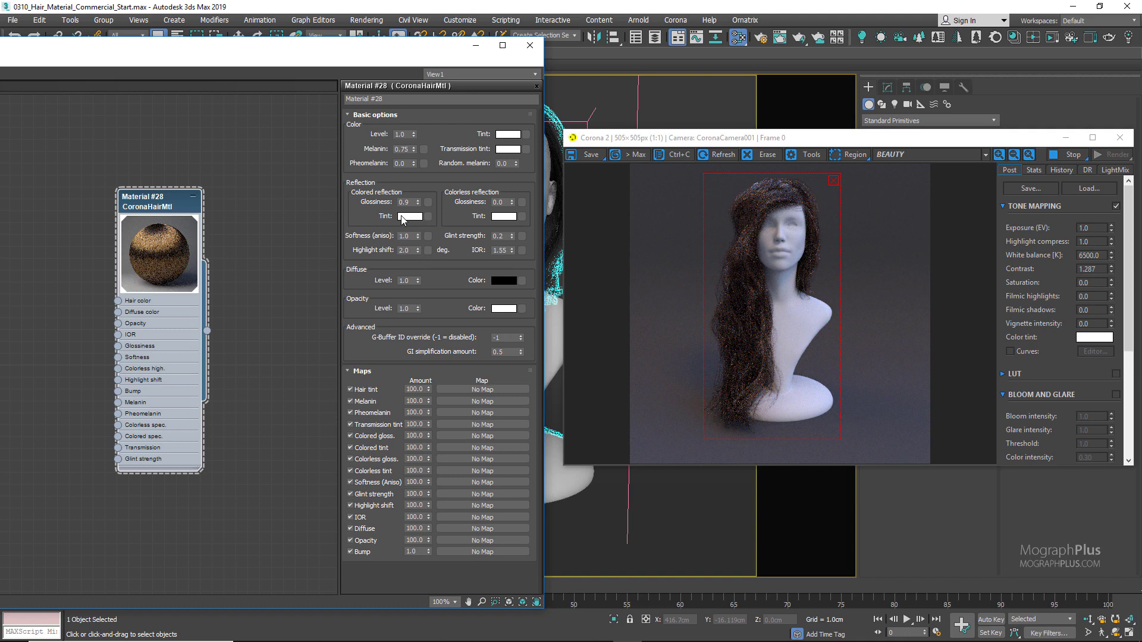
- Lower the colored reflection glossiness to 0 and store the current render in the frame buffer's history
drag(418, 202, 415, 283)
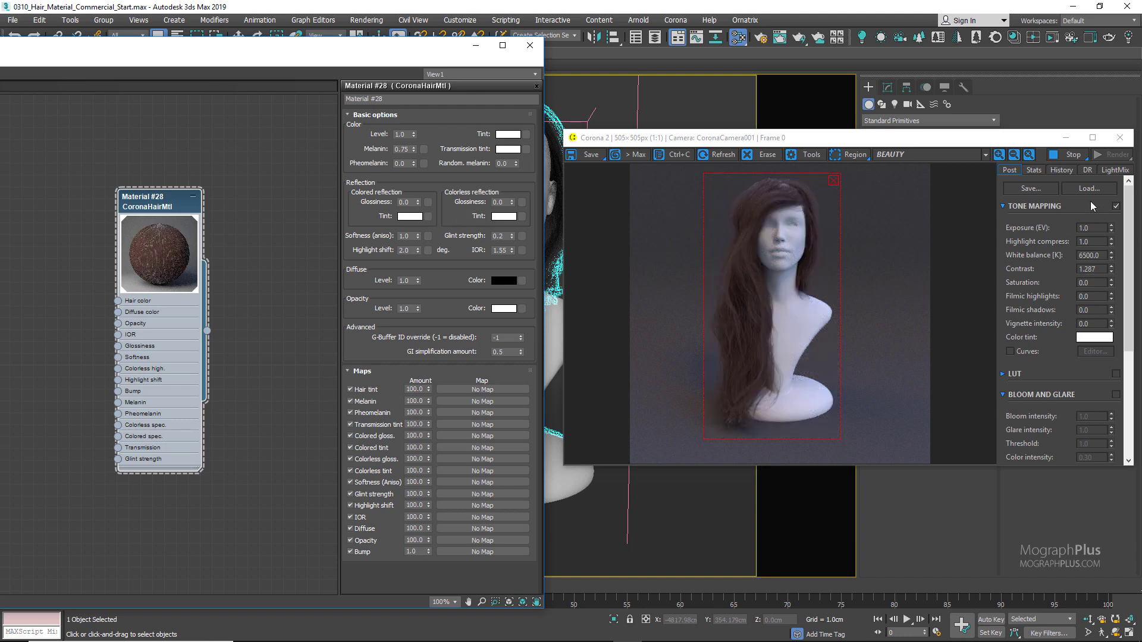
click(1062, 171)
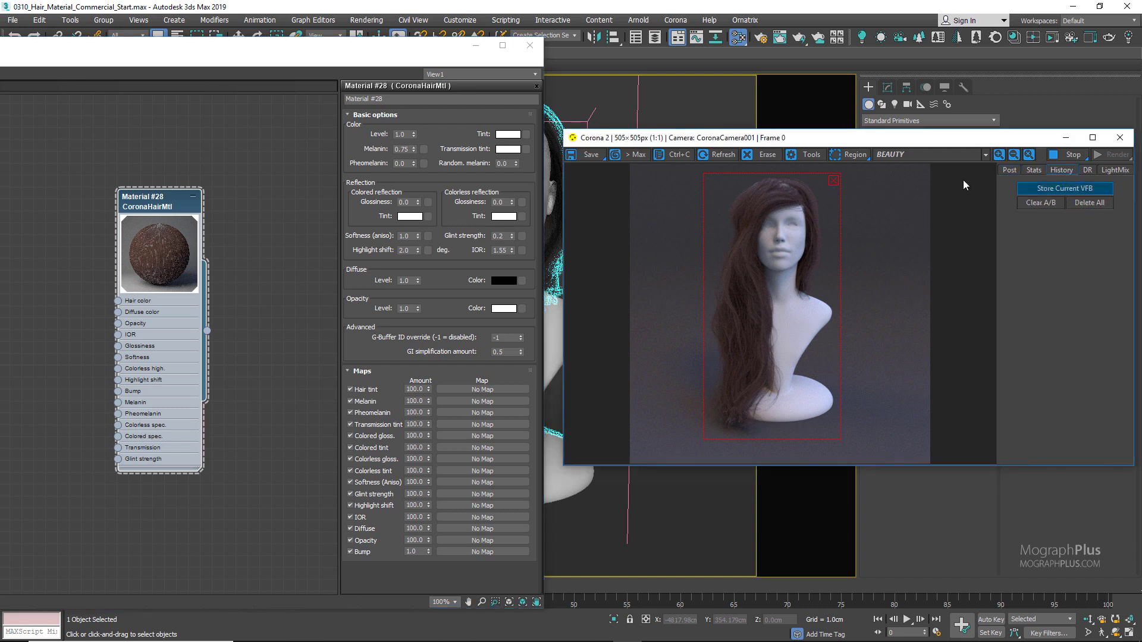
click(1005, 170)
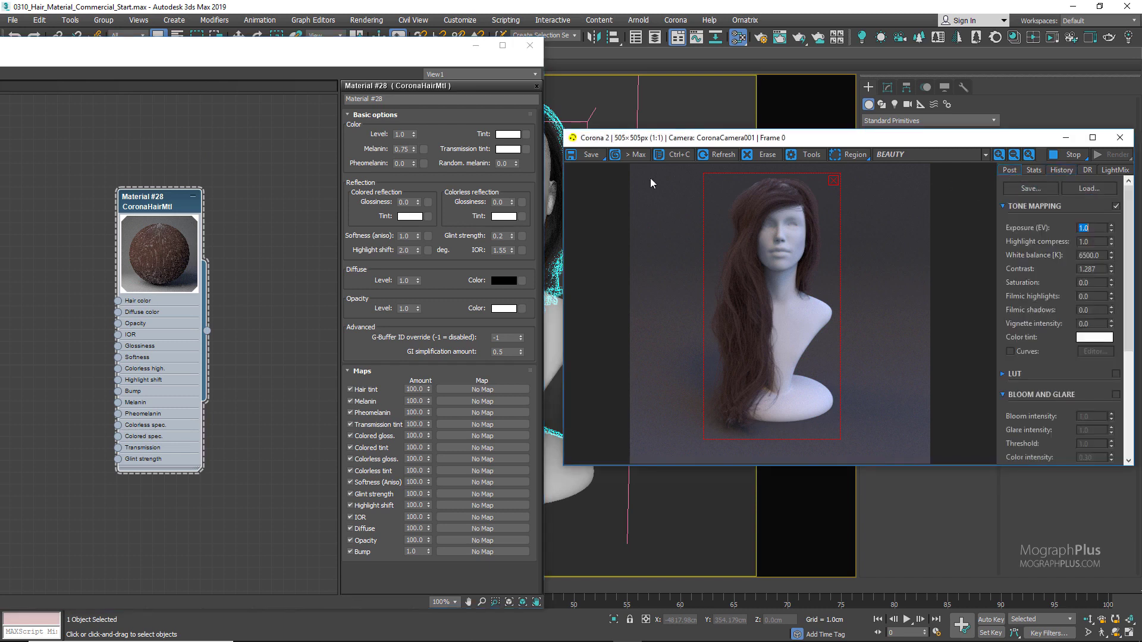
- Try a colorless reflection glossiness of 1 on the hair material
click(499, 202)
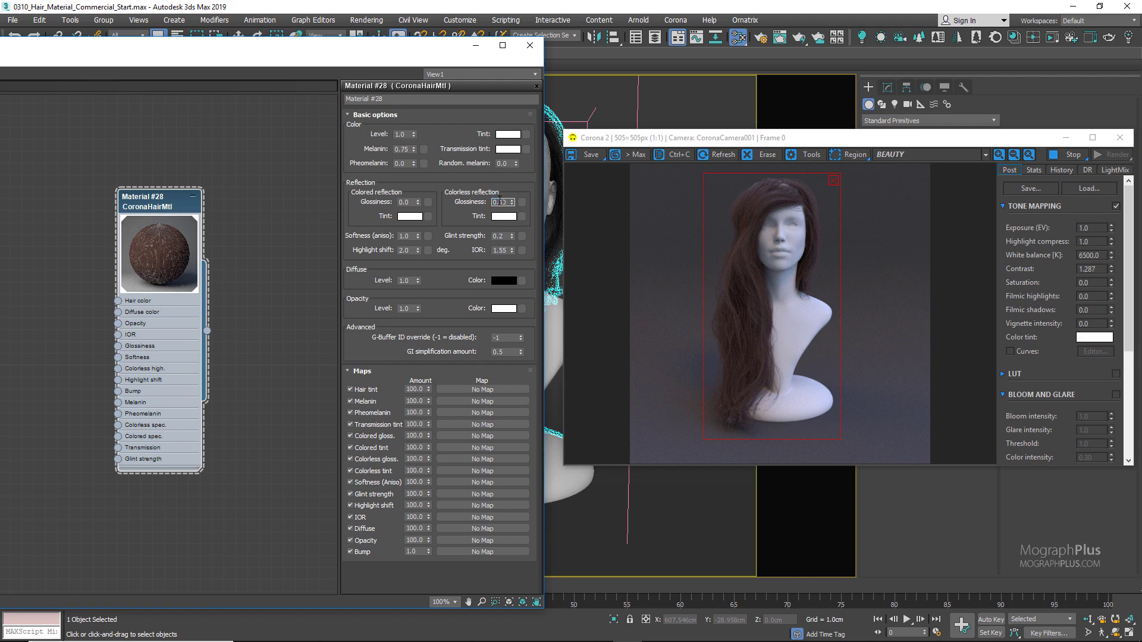
text(1)
key(Return)
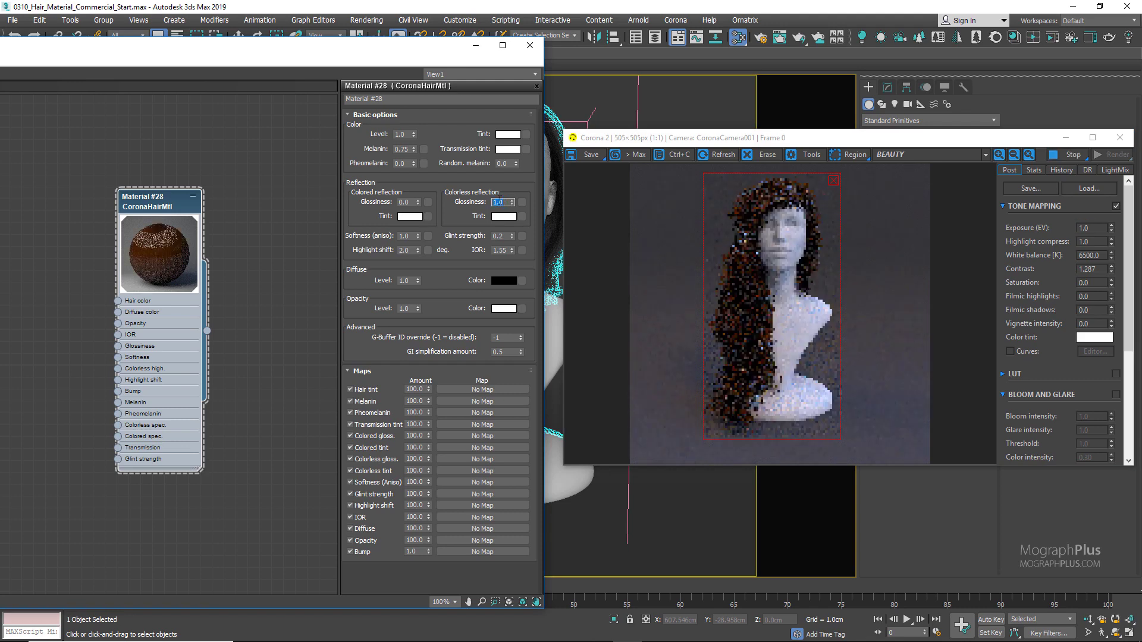
- Compare the stored render with the current one using the A/B divider across the hair, and clear the comparison
click(1059, 170)
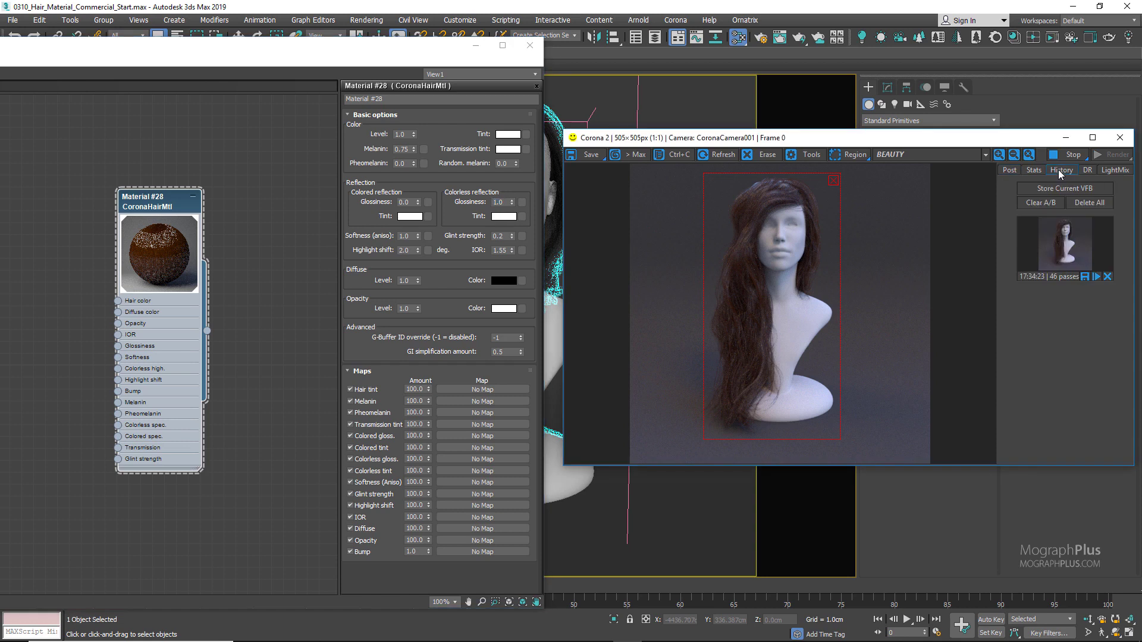
click(1051, 238)
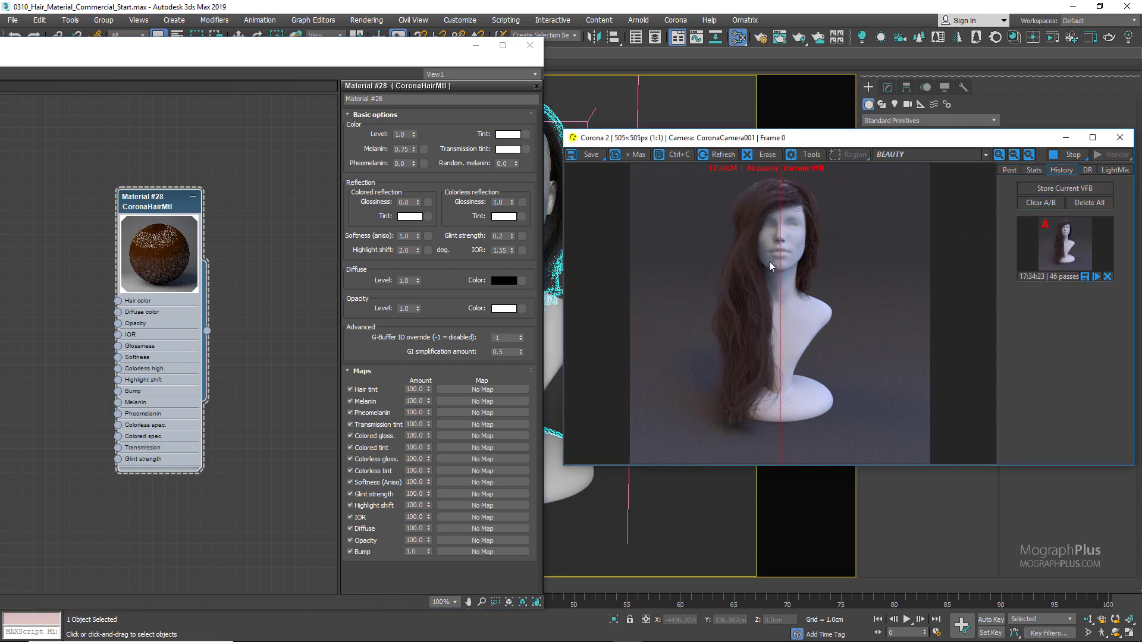
drag(774, 263, 708, 278)
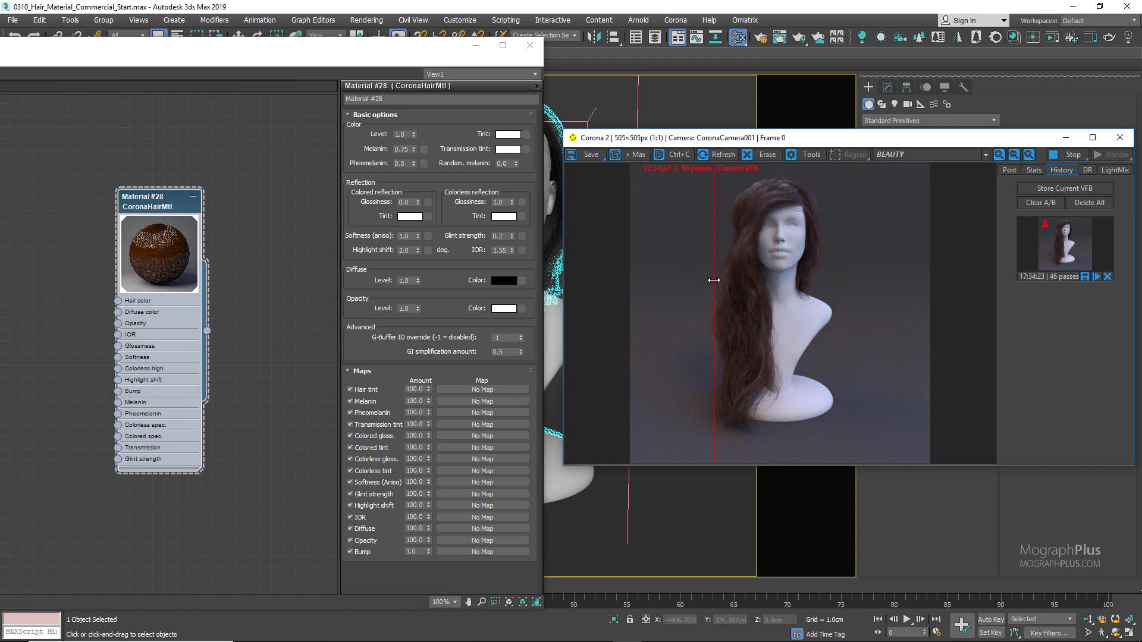
click(1048, 203)
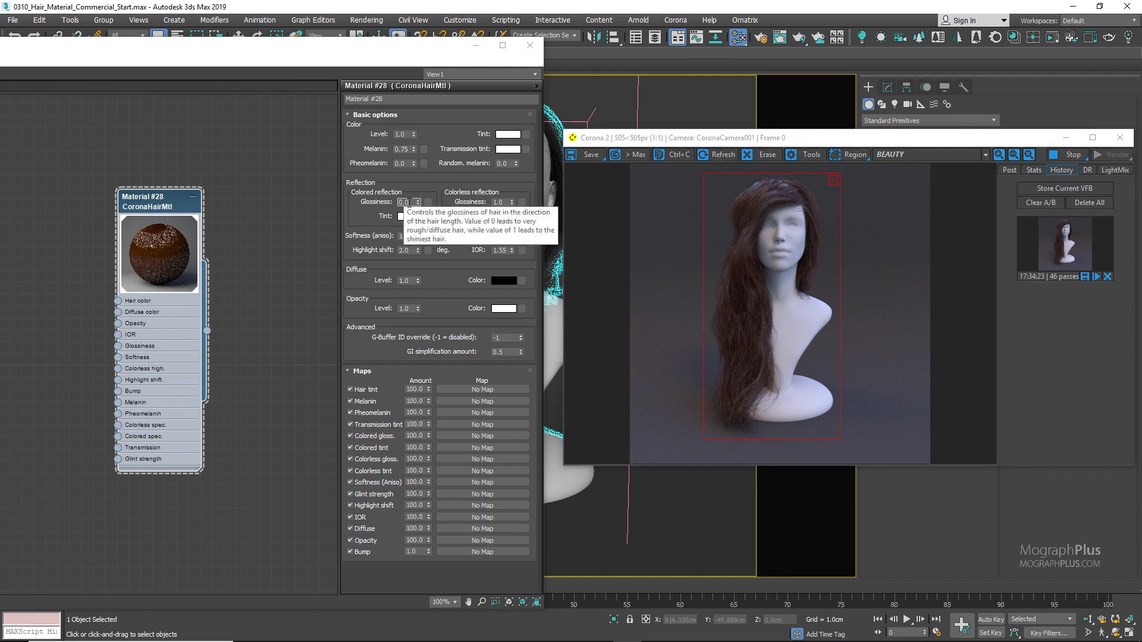
- Reset the colorless reflection glossiness to 0 and set the colored reflection glossiness to 0.5
right_click(512, 203)
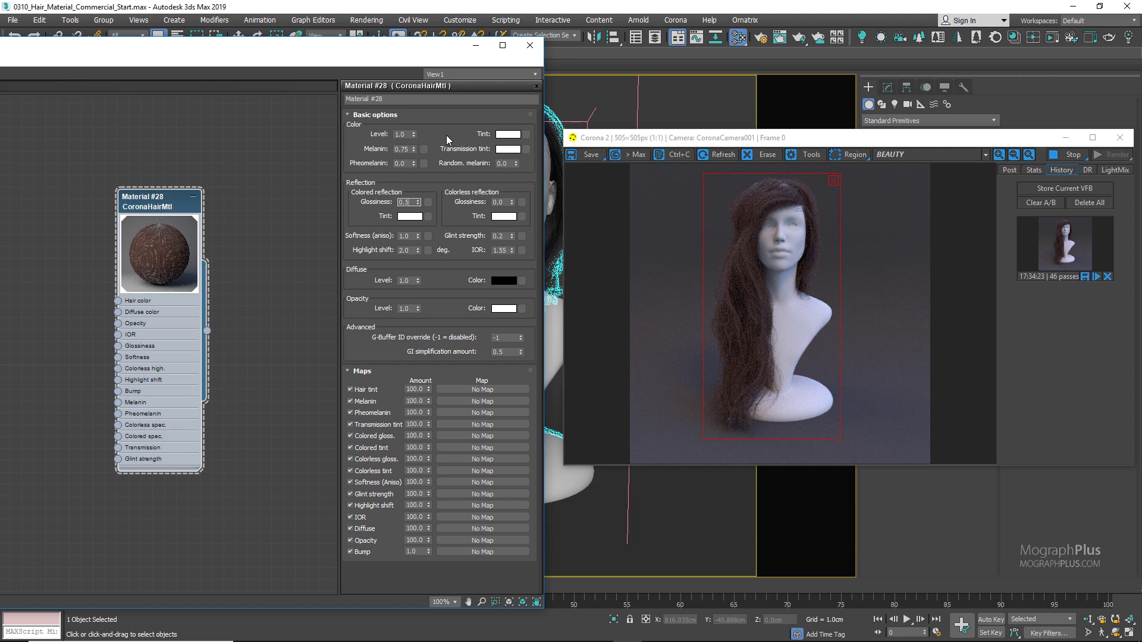
key(Return)
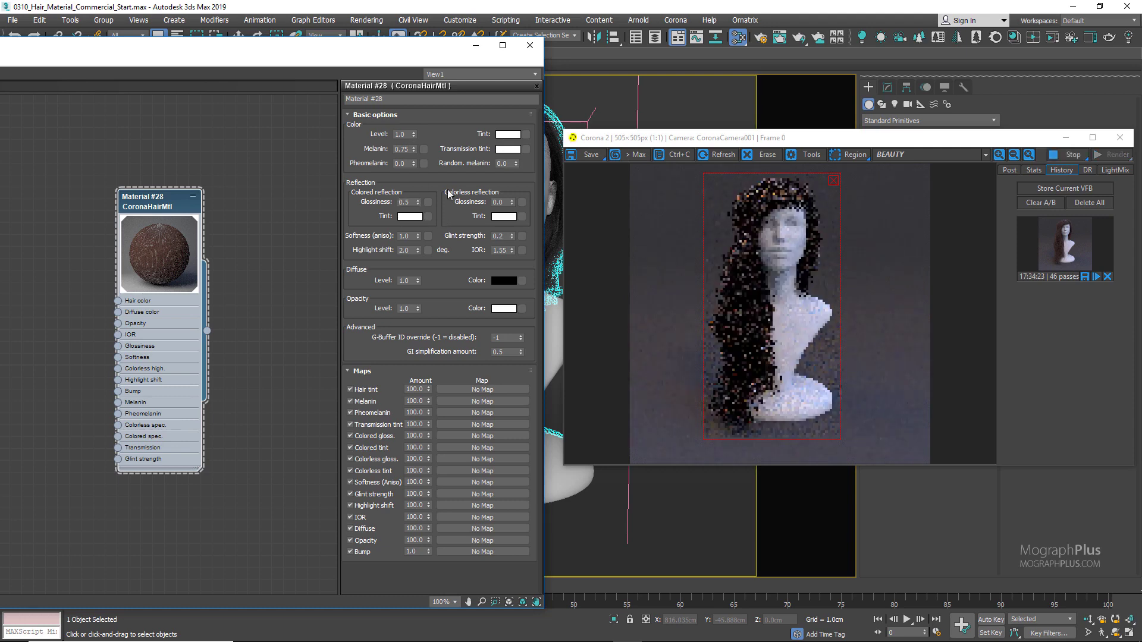
- Try a color level of 0 on the hair material and restore the level to 1
right_click(416, 135)
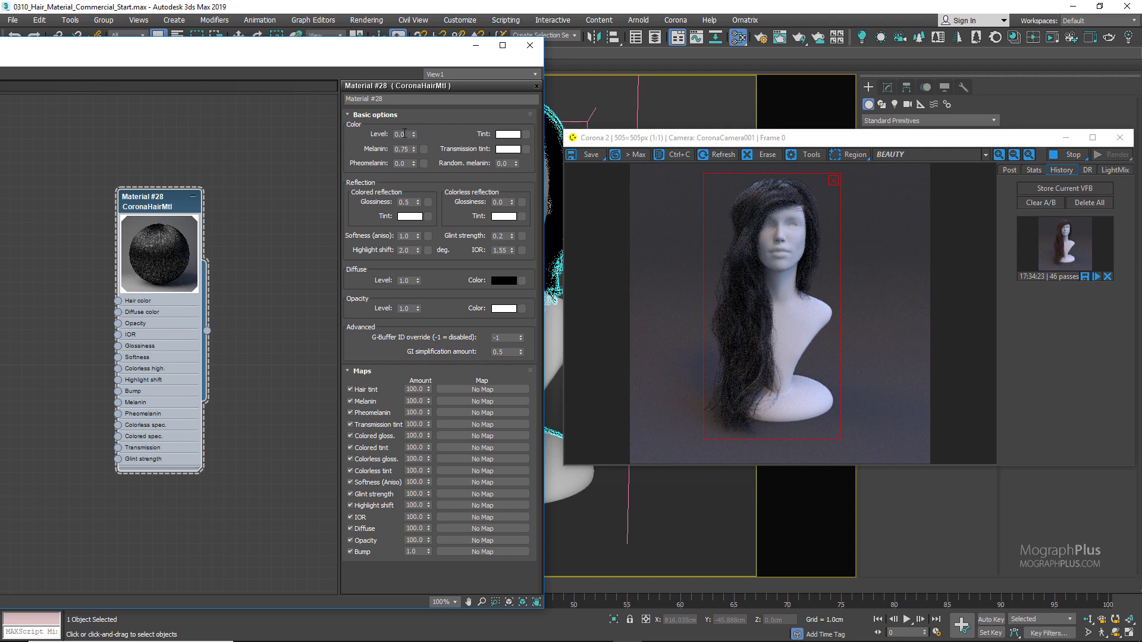
drag(409, 135, 365, 139)
text(1)
key(Return)
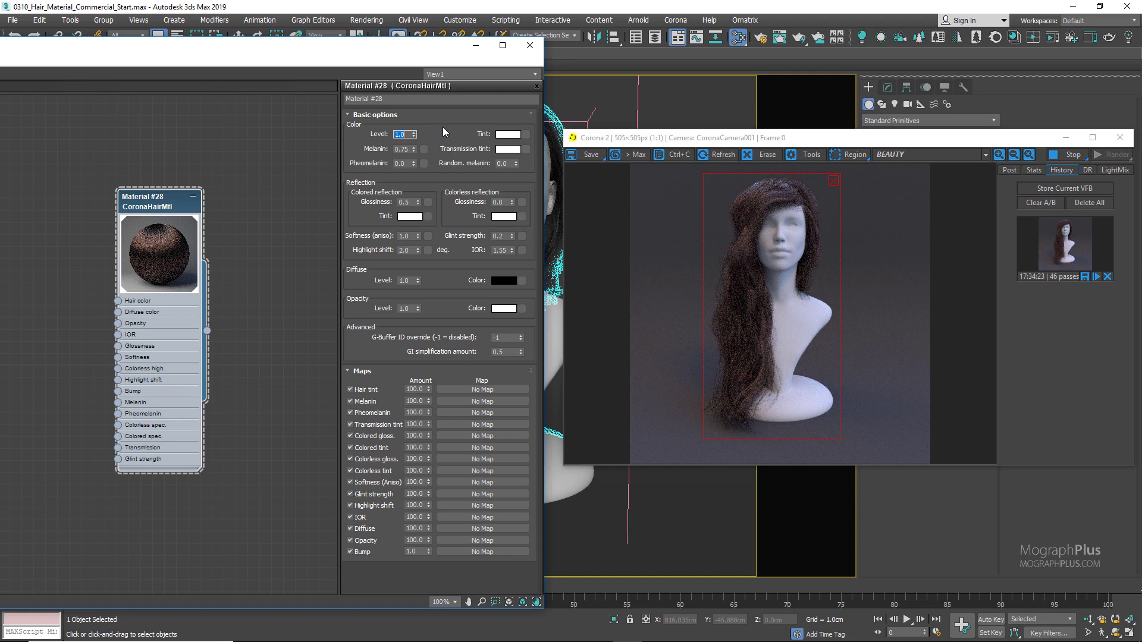
- Set the hair material's color tint to magenta with RGB 255, 0, 144
click(507, 134)
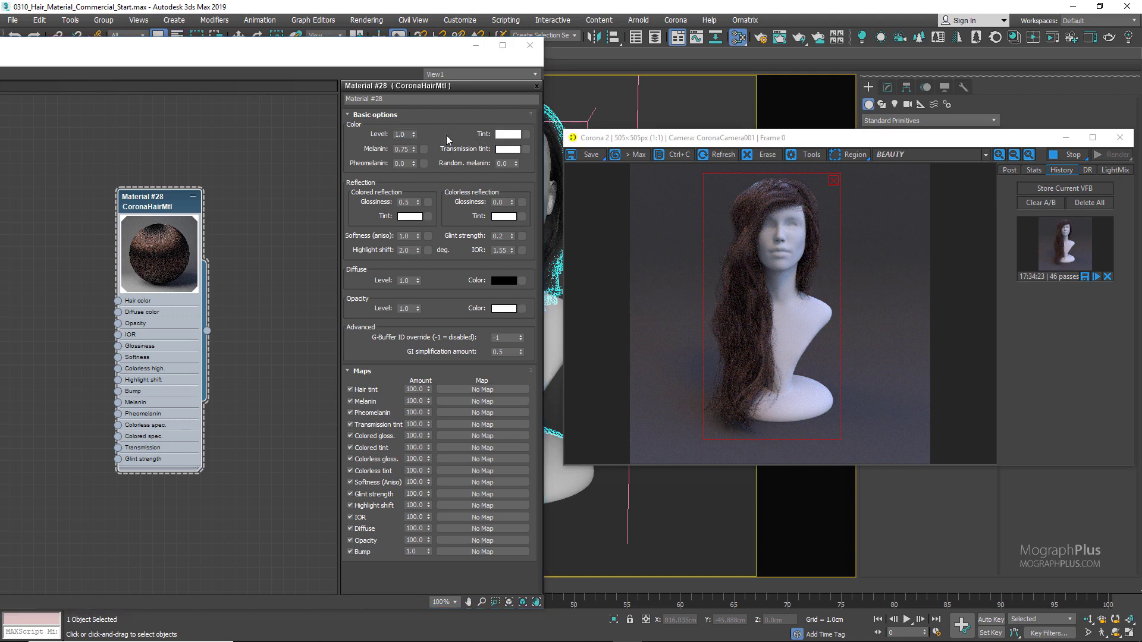
click(454, 116)
drag(454, 126, 466, 127)
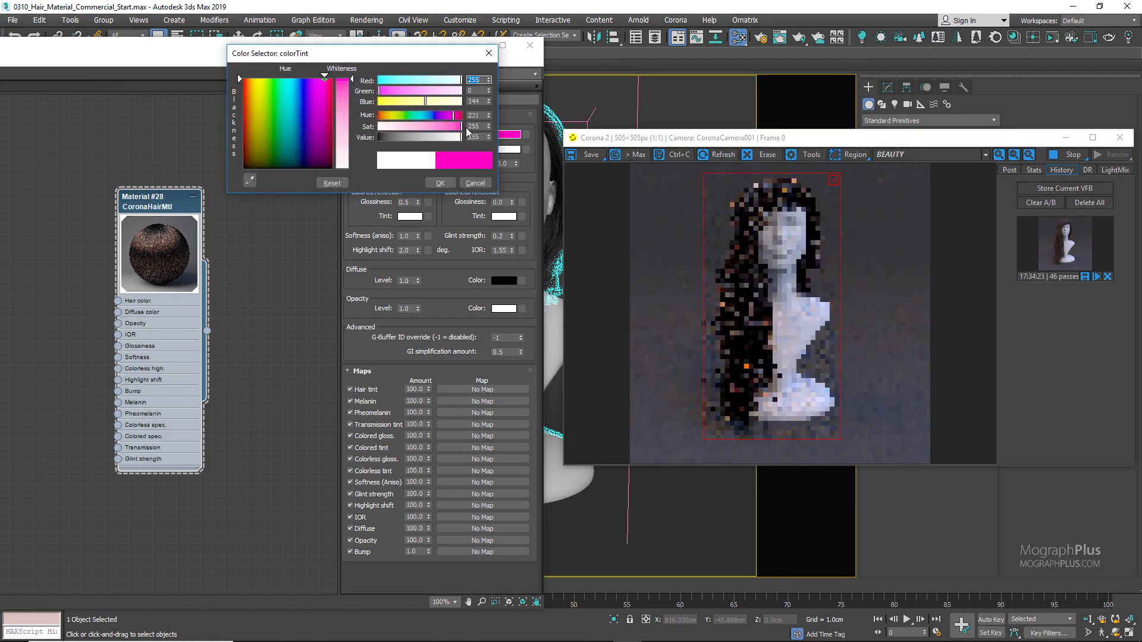
click(440, 183)
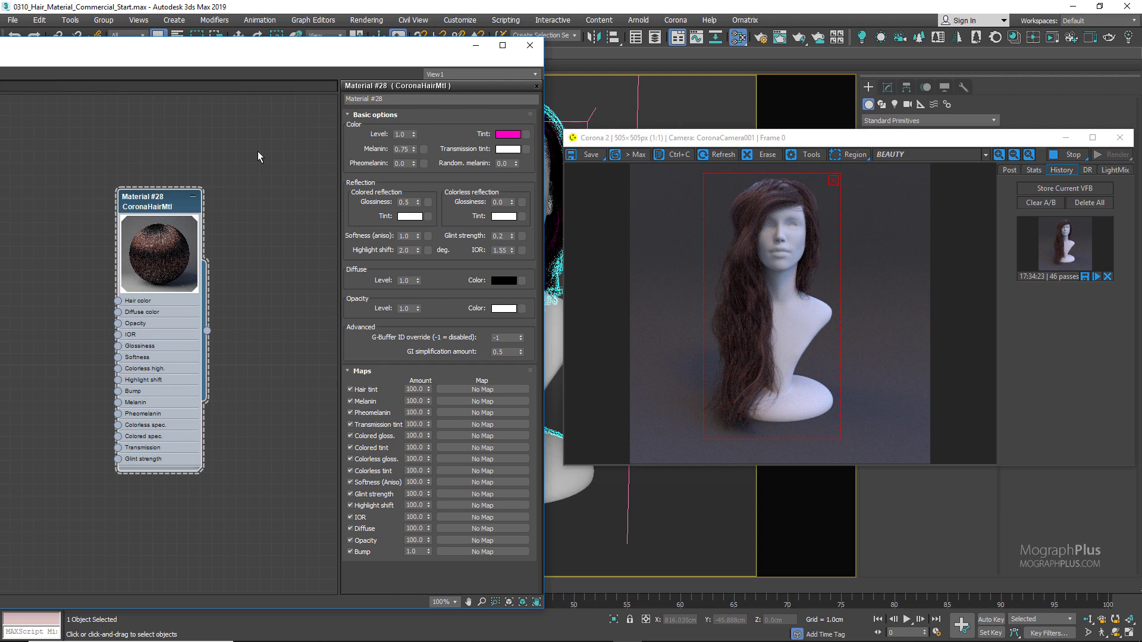
- Try a melanin value of 0.35 with the magenta hair tint
double_click(398, 149)
text(0.35)
key(Return)
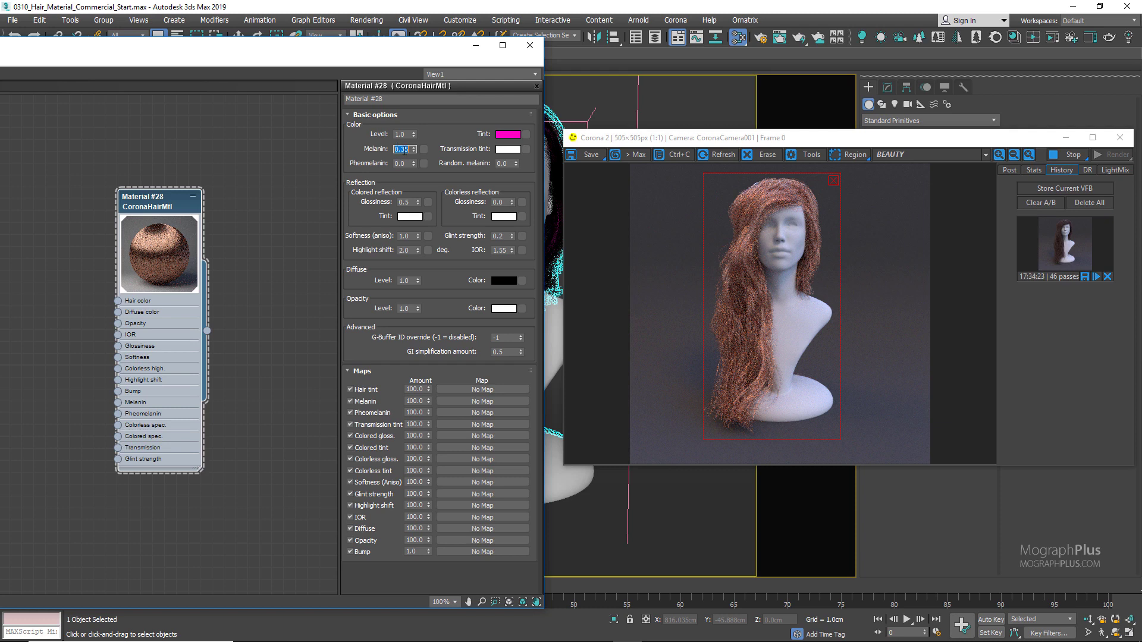
click(370, 153)
- Try blue-violet, green and yellow color tints on the hair material, without keeping them
click(509, 135)
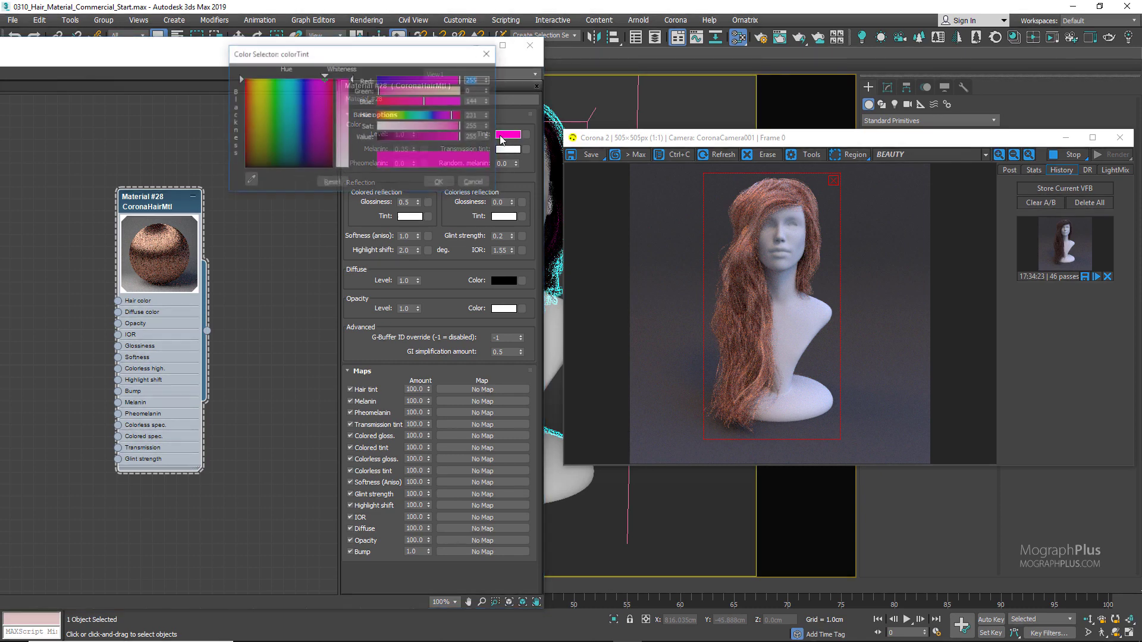
drag(441, 119, 435, 113)
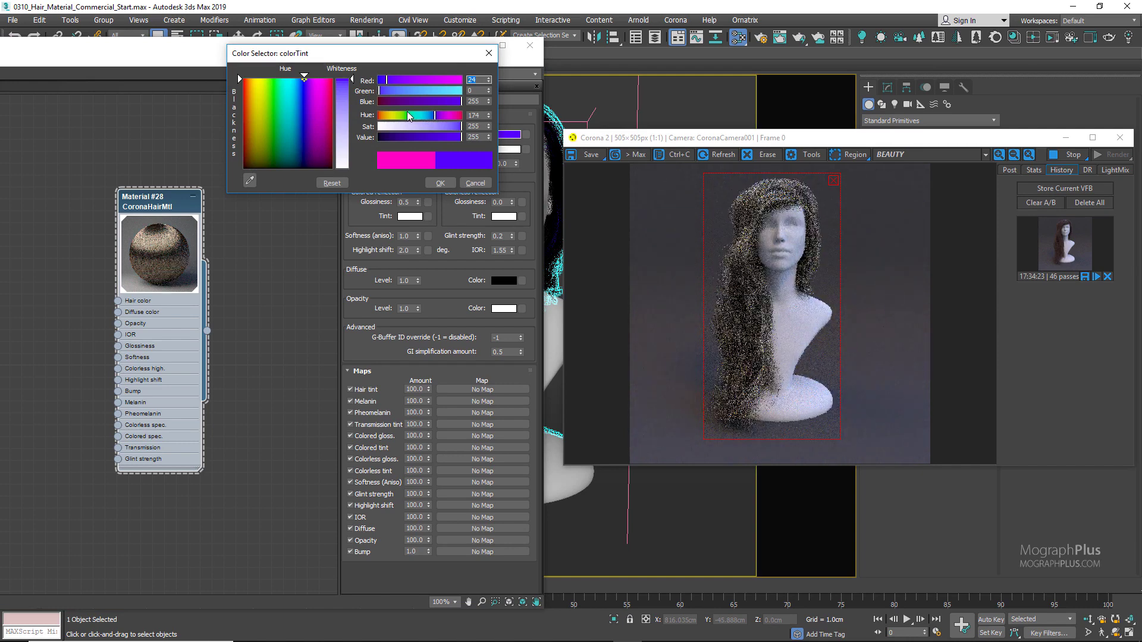
click(407, 112)
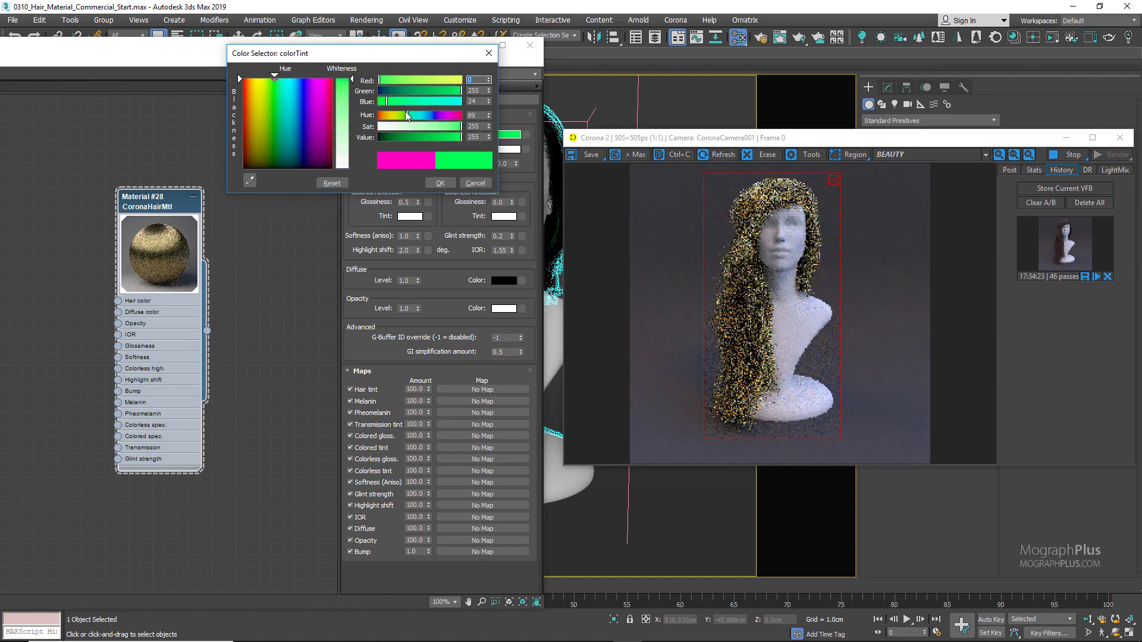
click(391, 112)
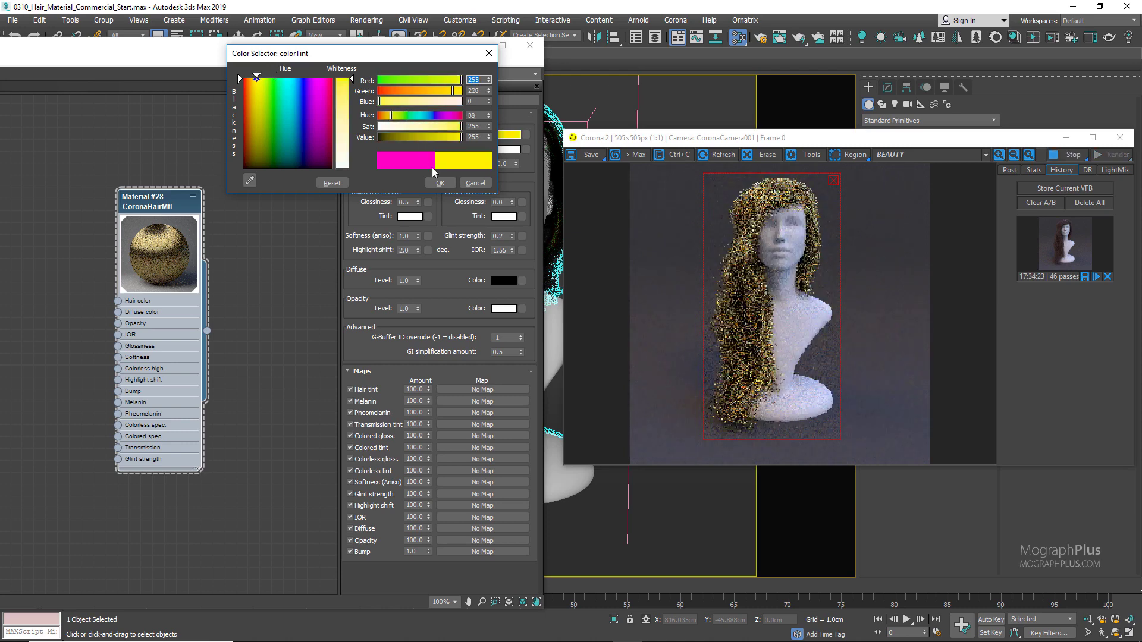
click(476, 183)
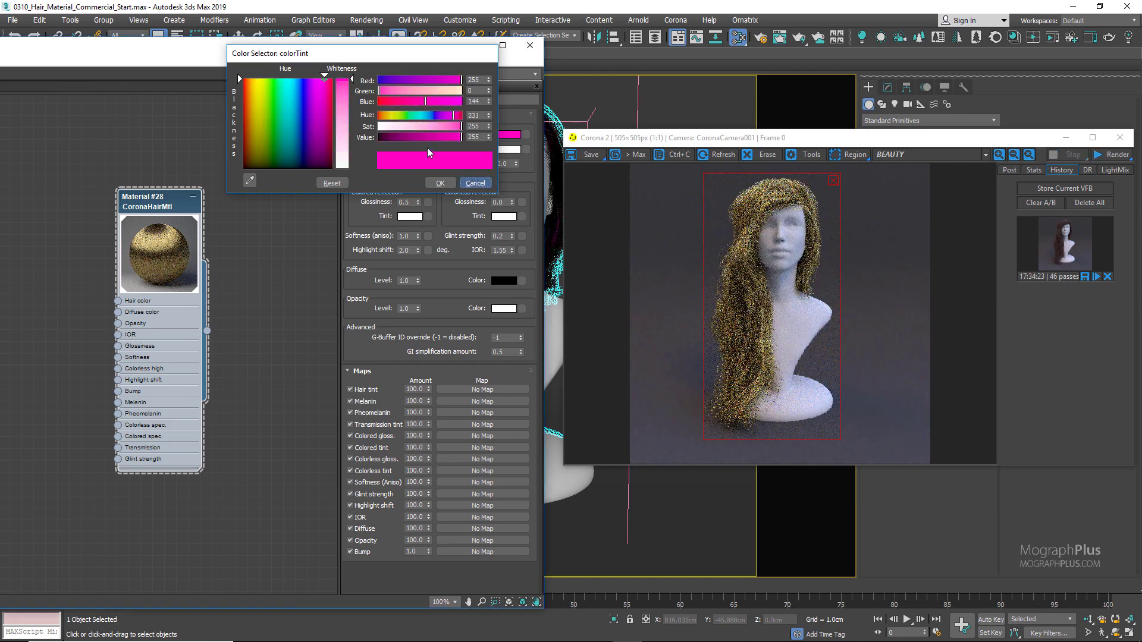
- Lower the hair material's melanin to 0
drag(422, 187, 425, 217)
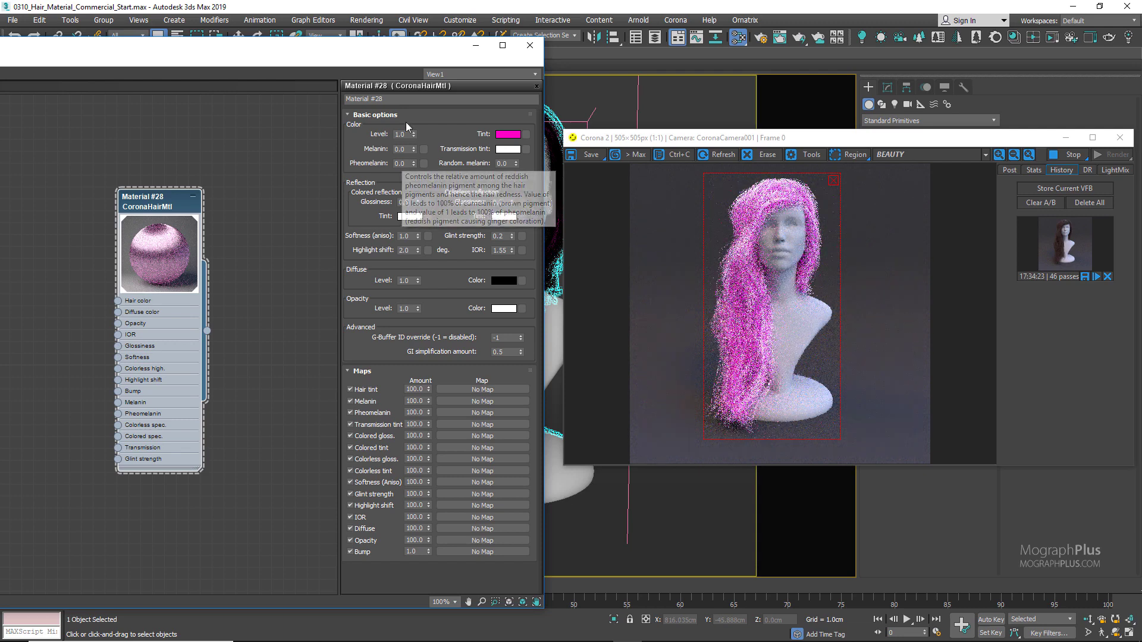
- Try turquoise and yellow hues for the hair material's color tint, settling on pure white
click(507, 134)
drag(422, 115, 410, 116)
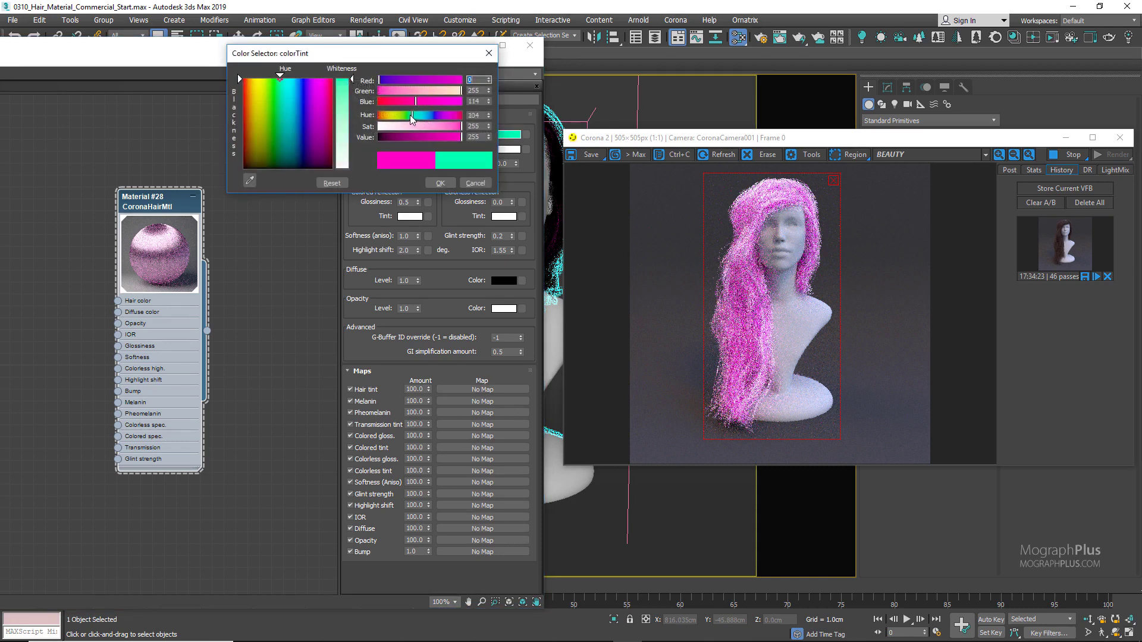
click(390, 116)
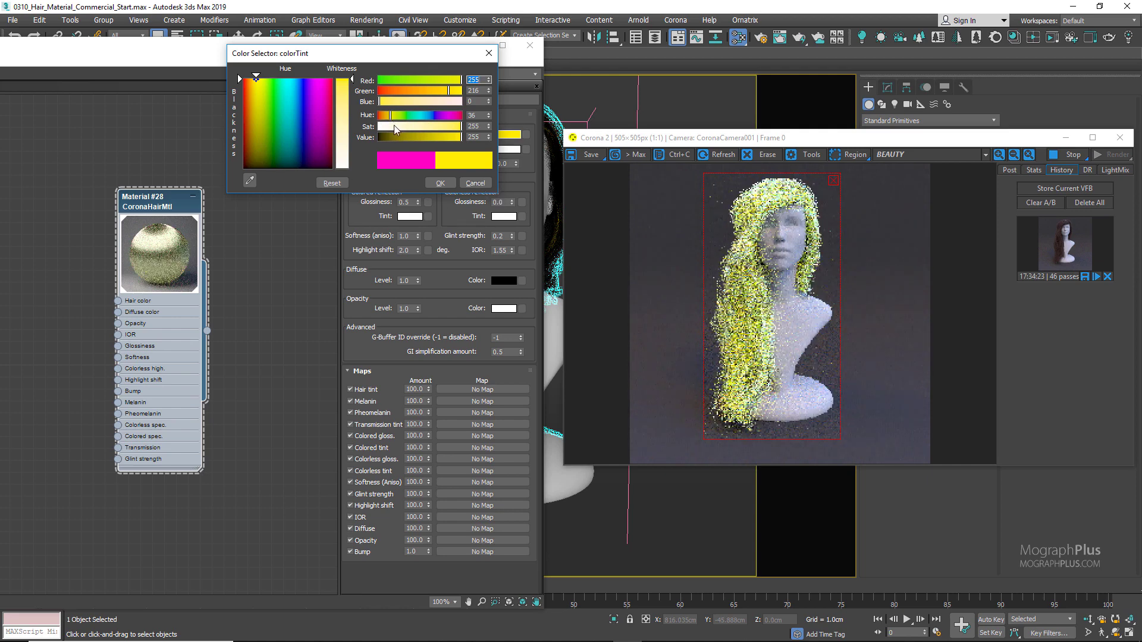
drag(394, 125, 379, 126)
click(441, 183)
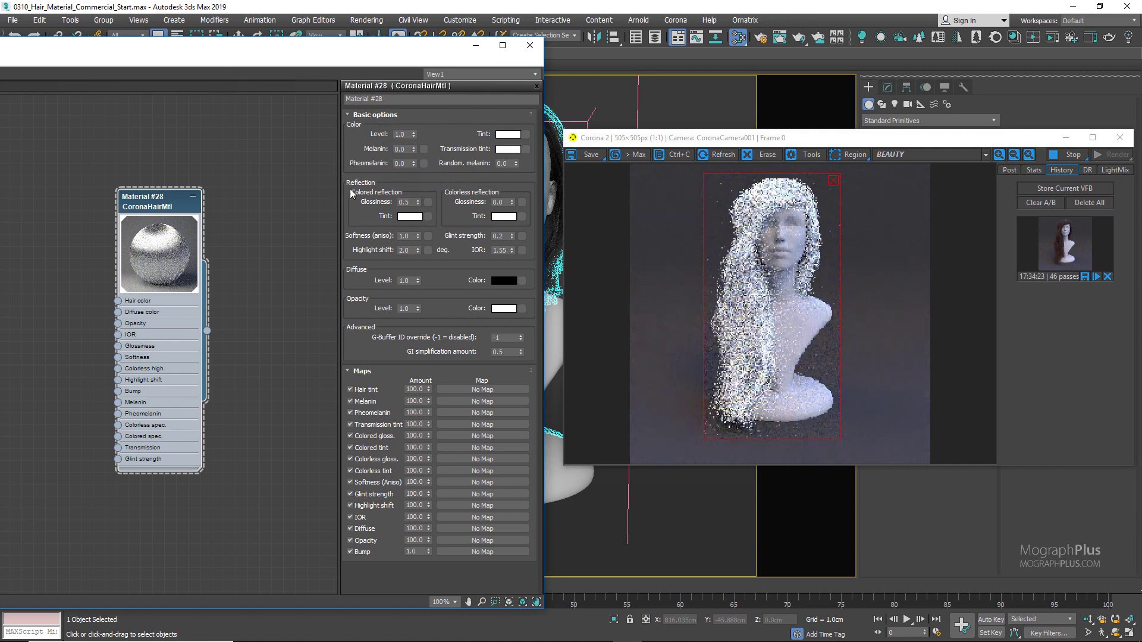
- Set the hair material's melanin to 0.35
double_click(406, 150)
text(0.)
text(3)
key(Return)
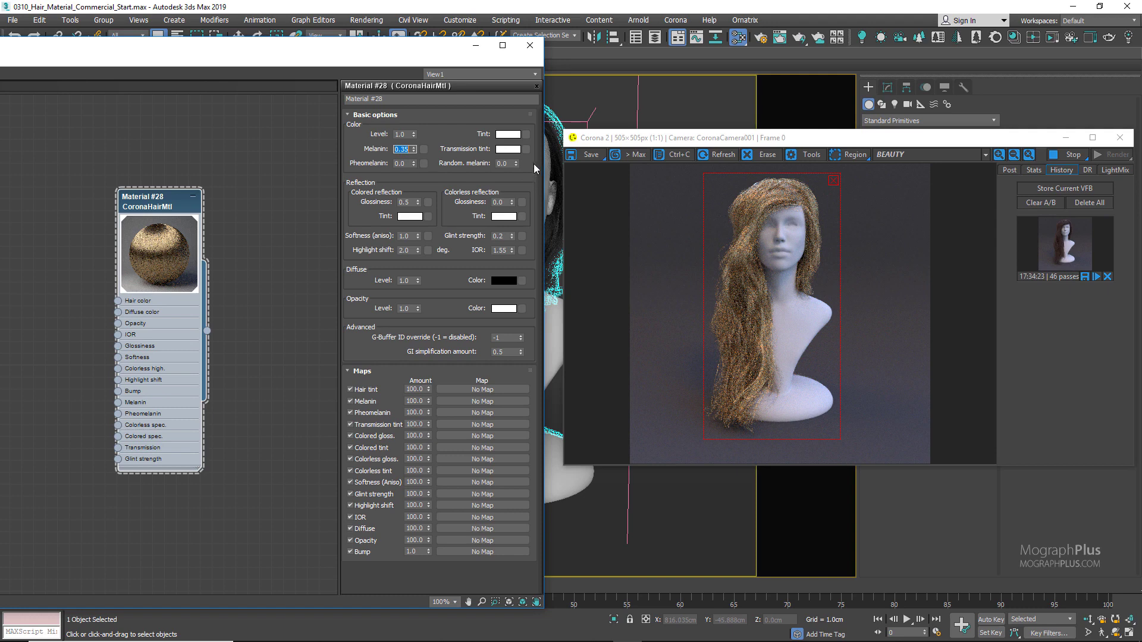
- Try pink, blue, green and orange transmission tints on the hair material, and return the tint to white
click(509, 149)
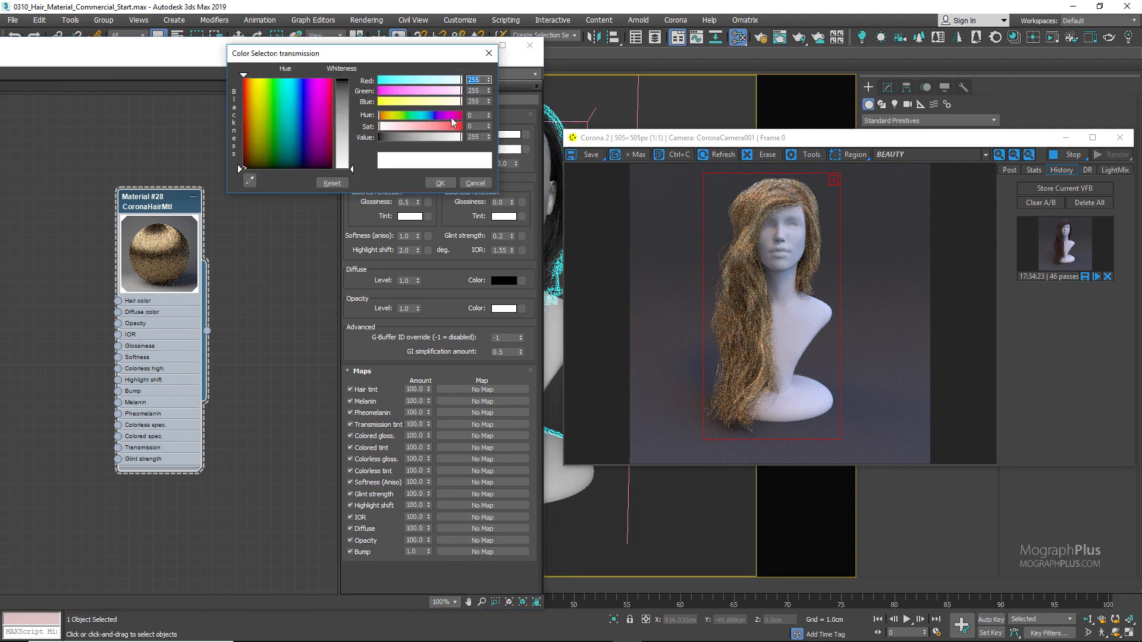
click(457, 116)
click(457, 126)
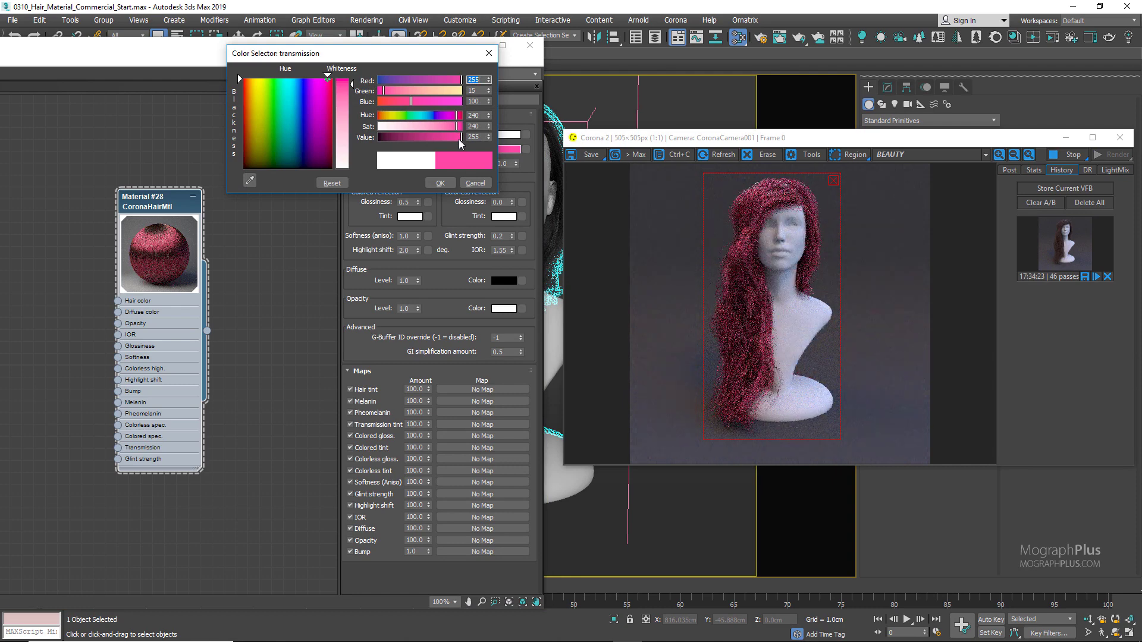
click(431, 116)
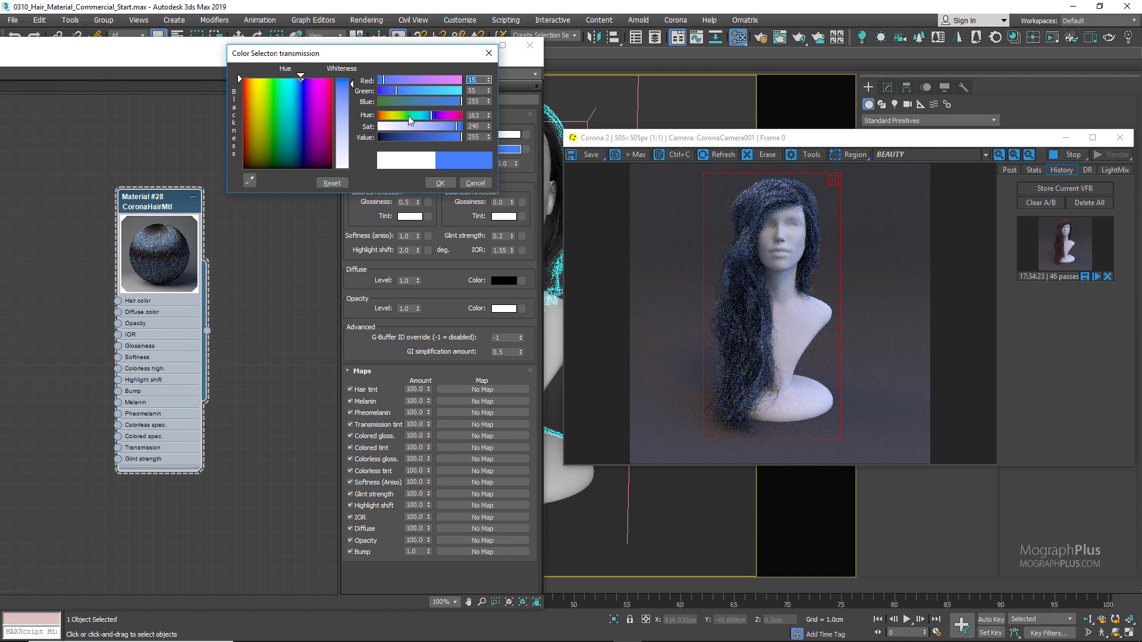
click(408, 115)
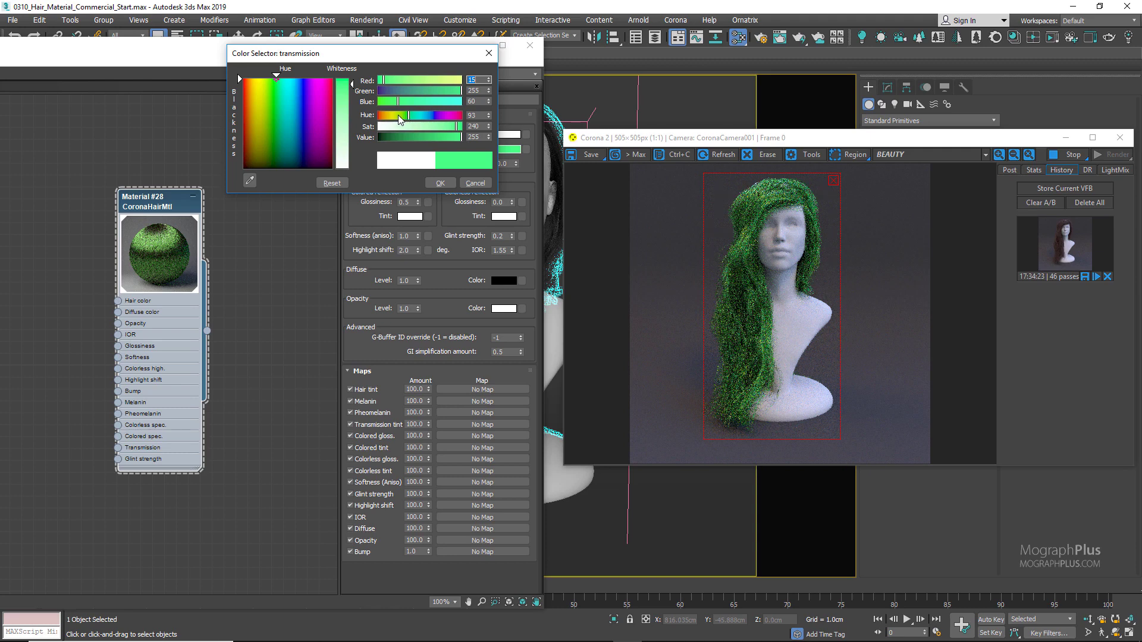
click(385, 115)
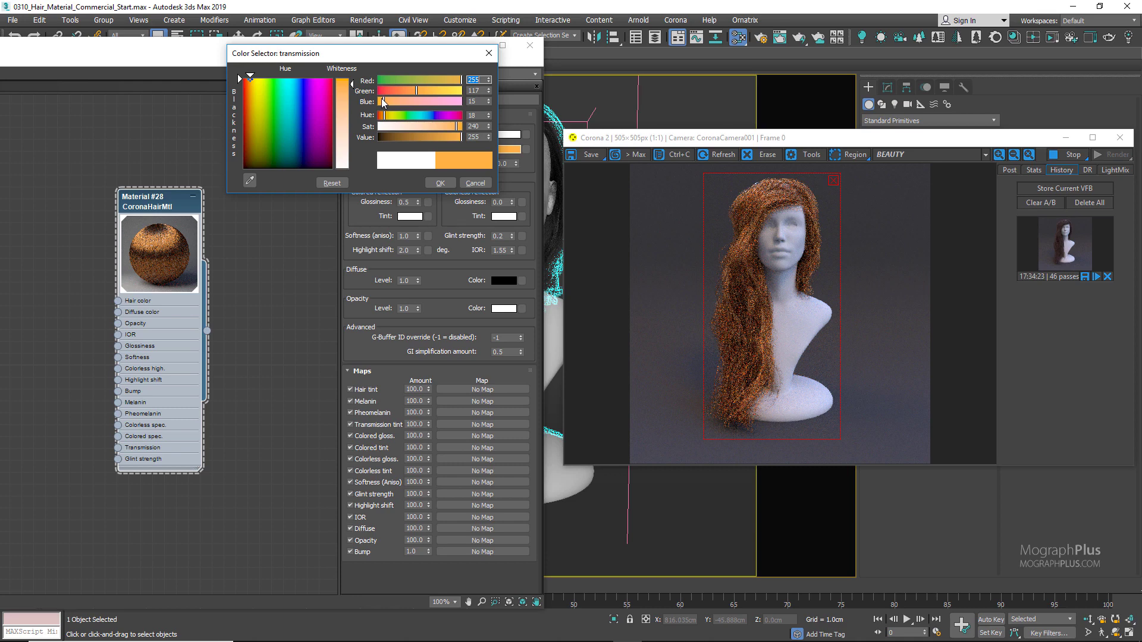
drag(404, 128, 385, 127)
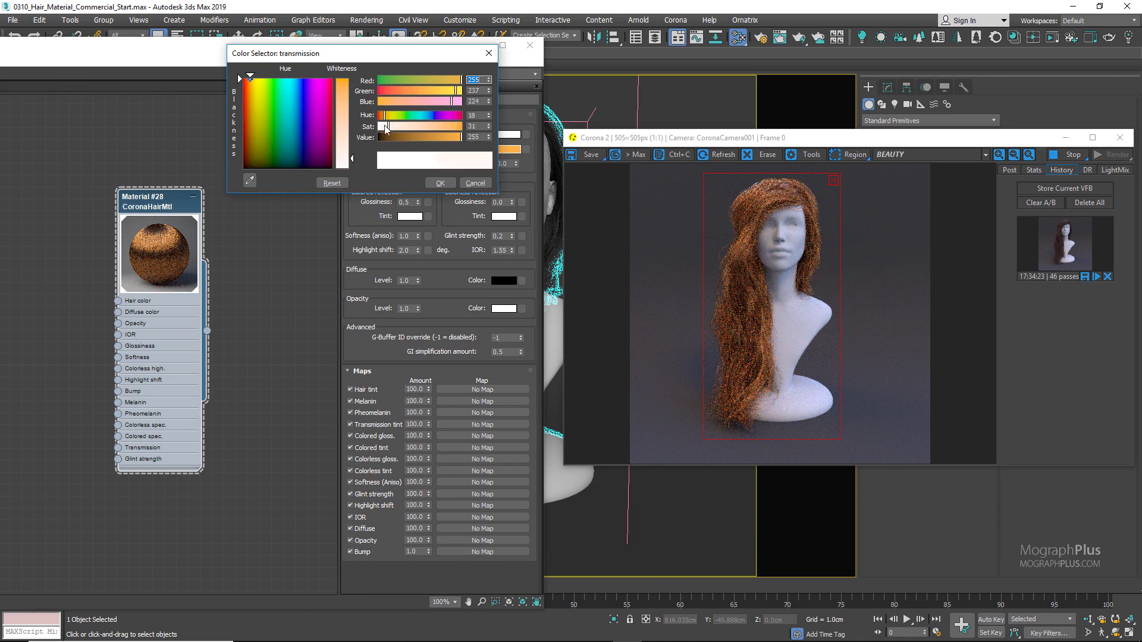
click(440, 182)
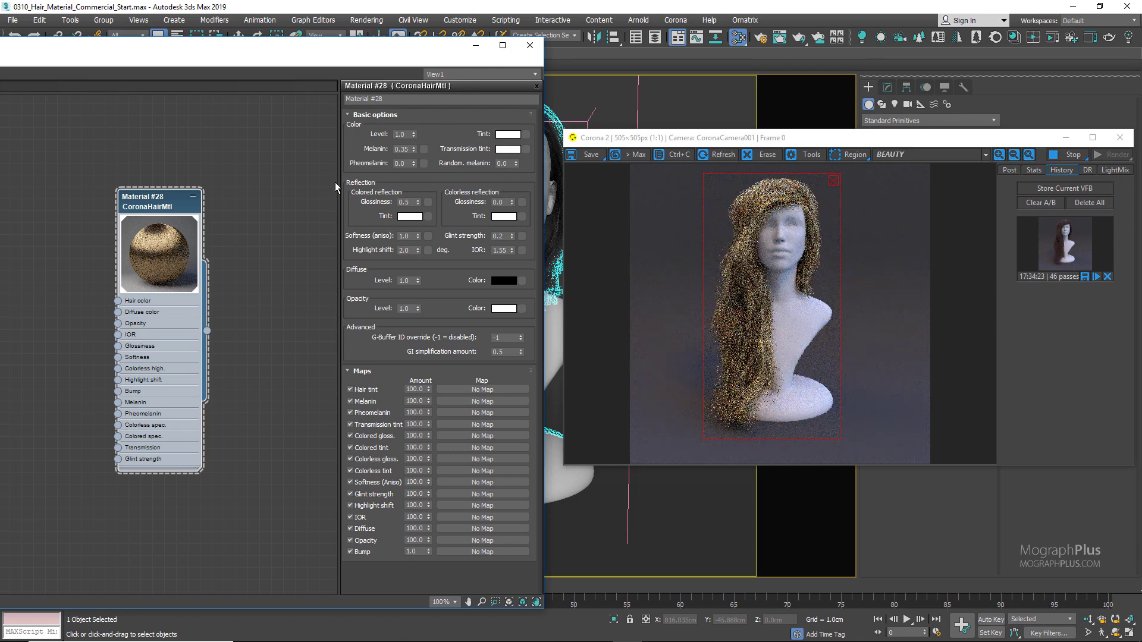
- Set the colored reflection glossiness of the hair material to 0.9
click(412, 205)
text(9)
key(Return)
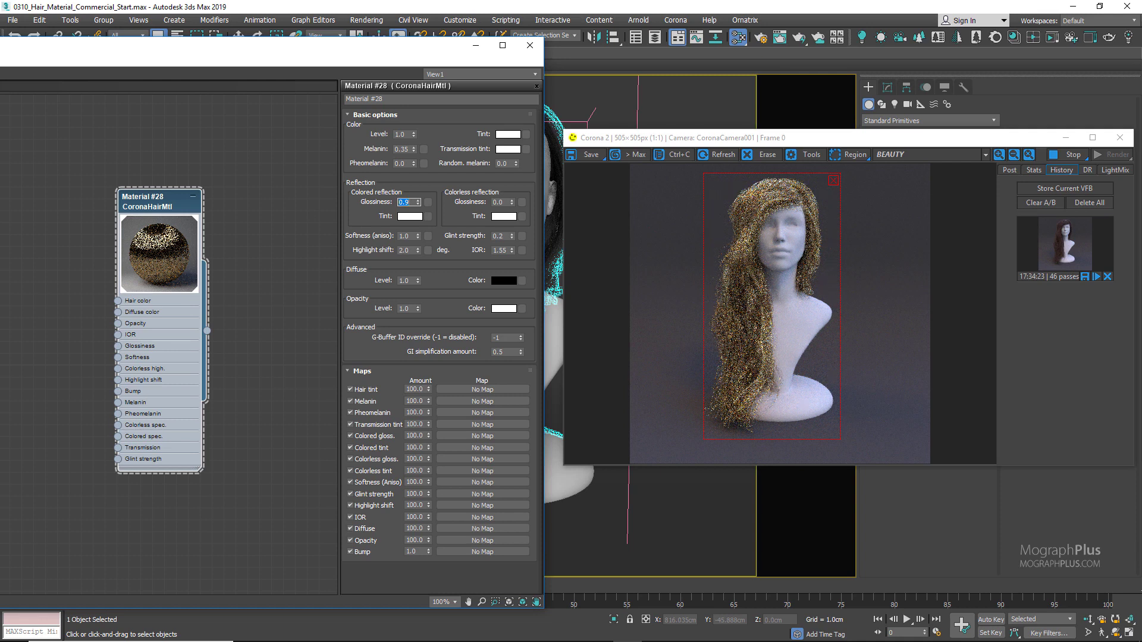
- Try lowering the hair material's softness (aniso) close to 0
click(368, 240)
drag(419, 237, 422, 295)
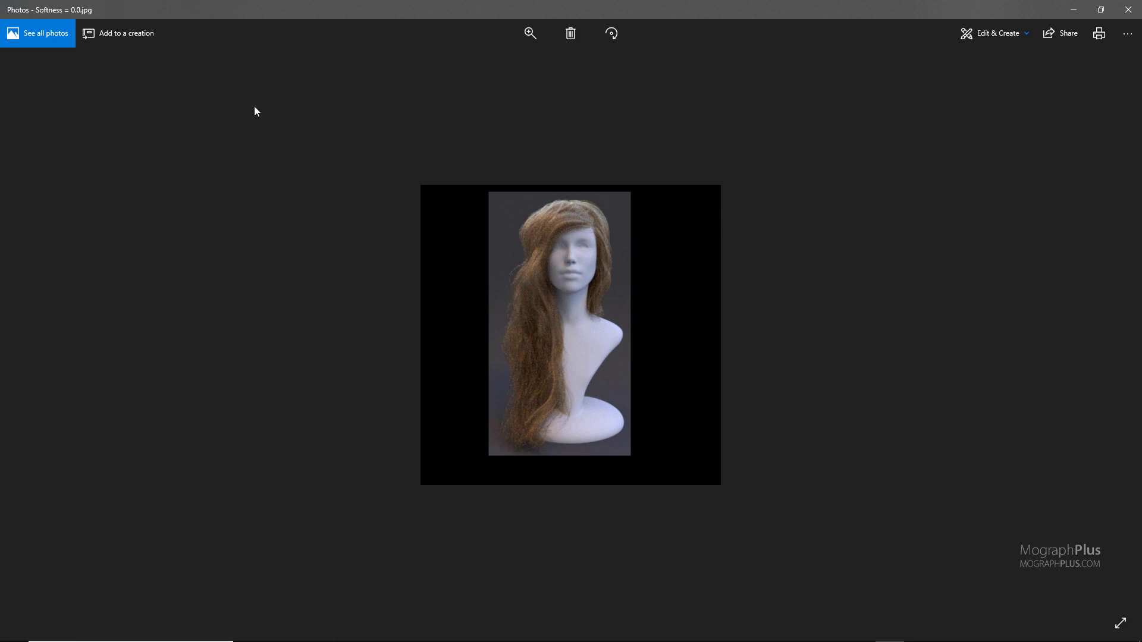
- Compare the saved renders for softness 0.0 and softness 1.0 in Photos, and close the viewer
key(Right)
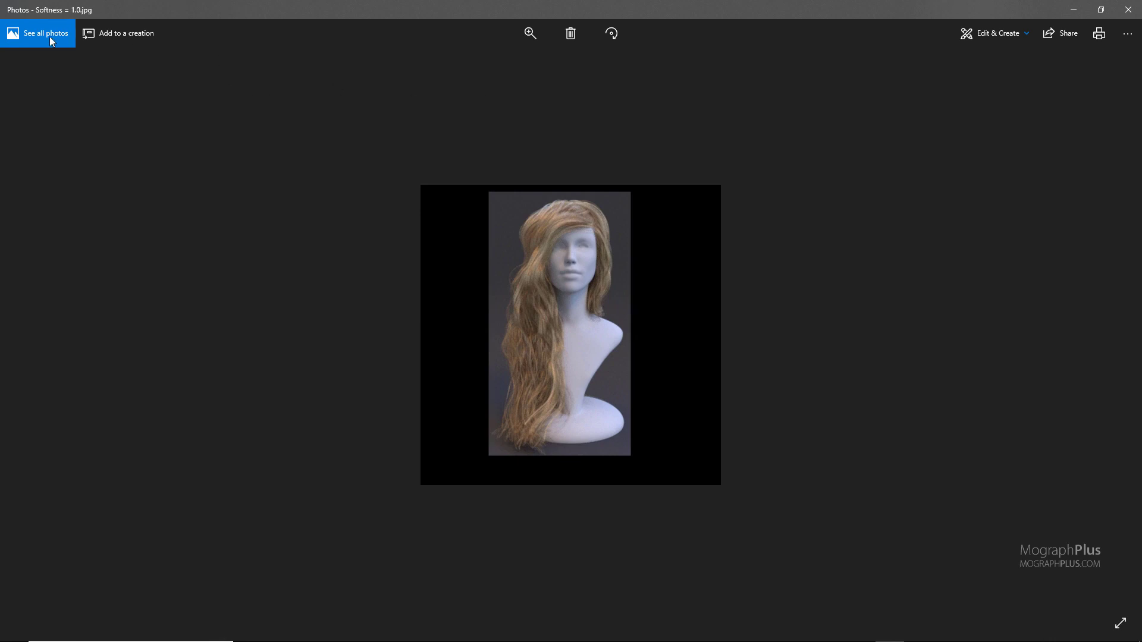
key(Left)
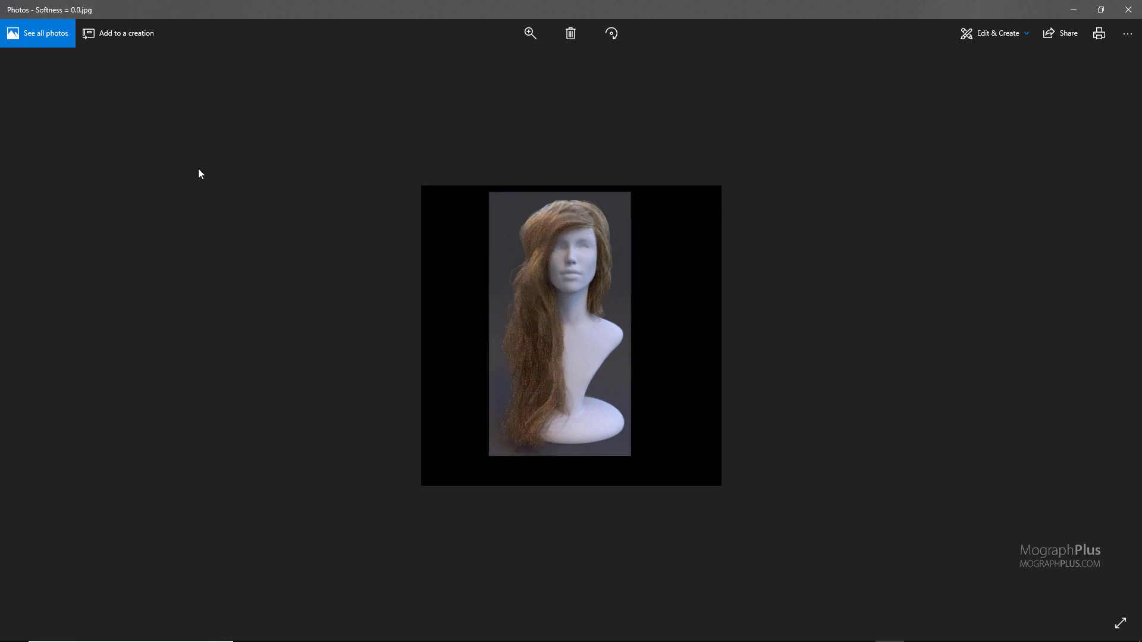
key(Right)
key(Left)
key(Right)
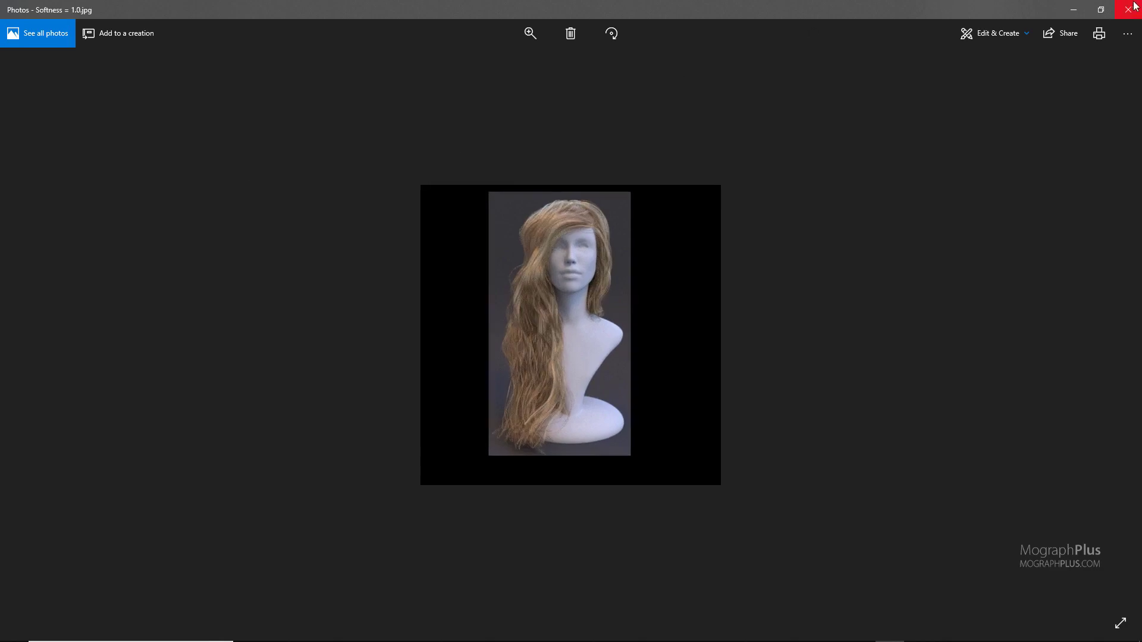
click(1134, 5)
- Set the hair material's softness (aniso) back to 1.0
double_click(405, 236)
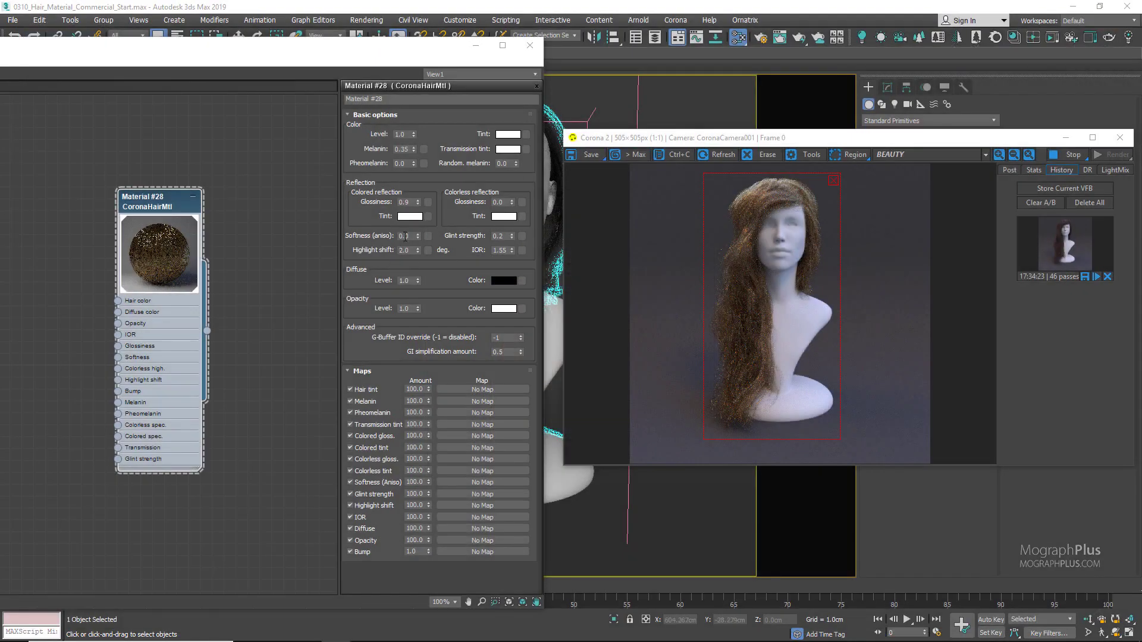
text(1)
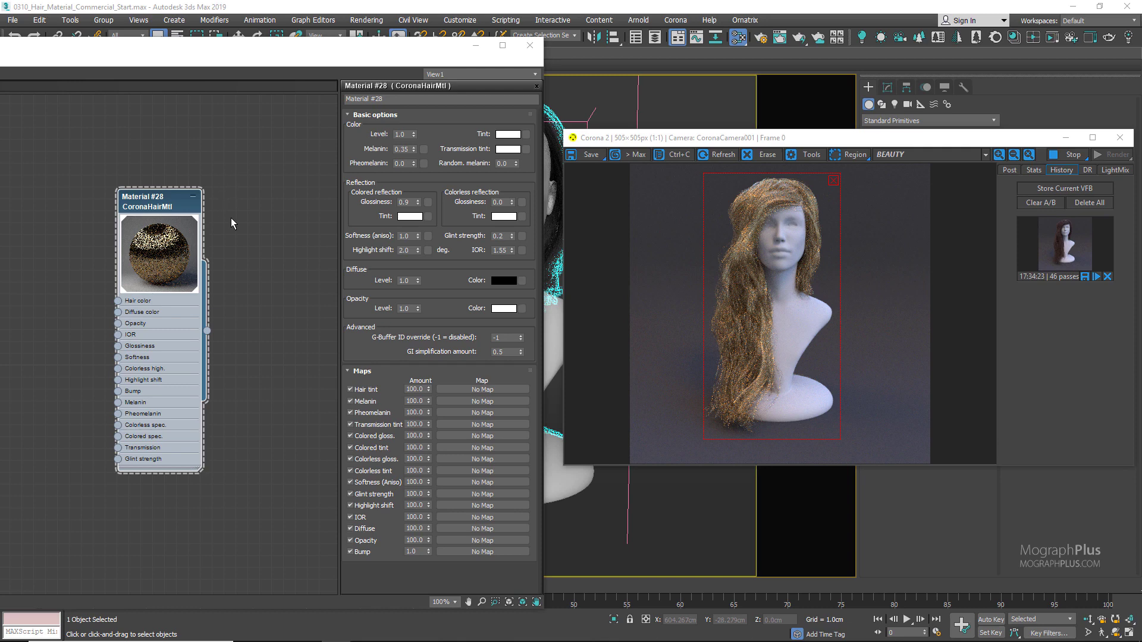
- Try highlight shifts of 0 and 5 degrees and a colorless glossiness of 0.35, and restore both to 2.0 and 0.0
drag(418, 250, 419, 342)
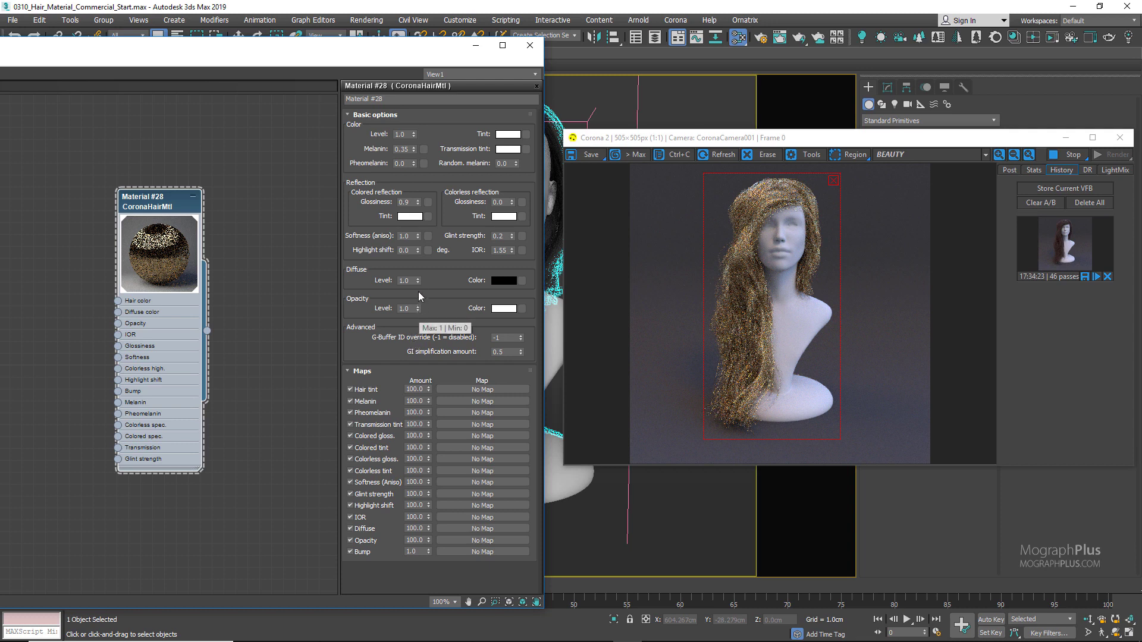
drag(416, 248, 493, 483)
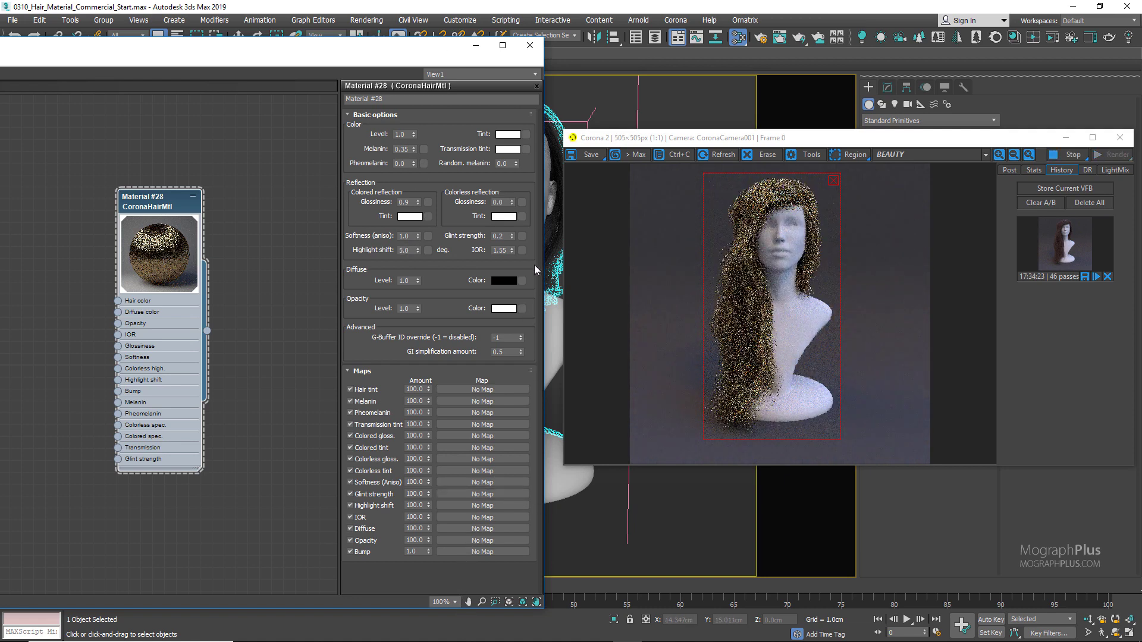
mouse_move(512, 202)
mouse_down()
mouse_move(512, 170)
mouse_move(526, 190)
mouse_up()
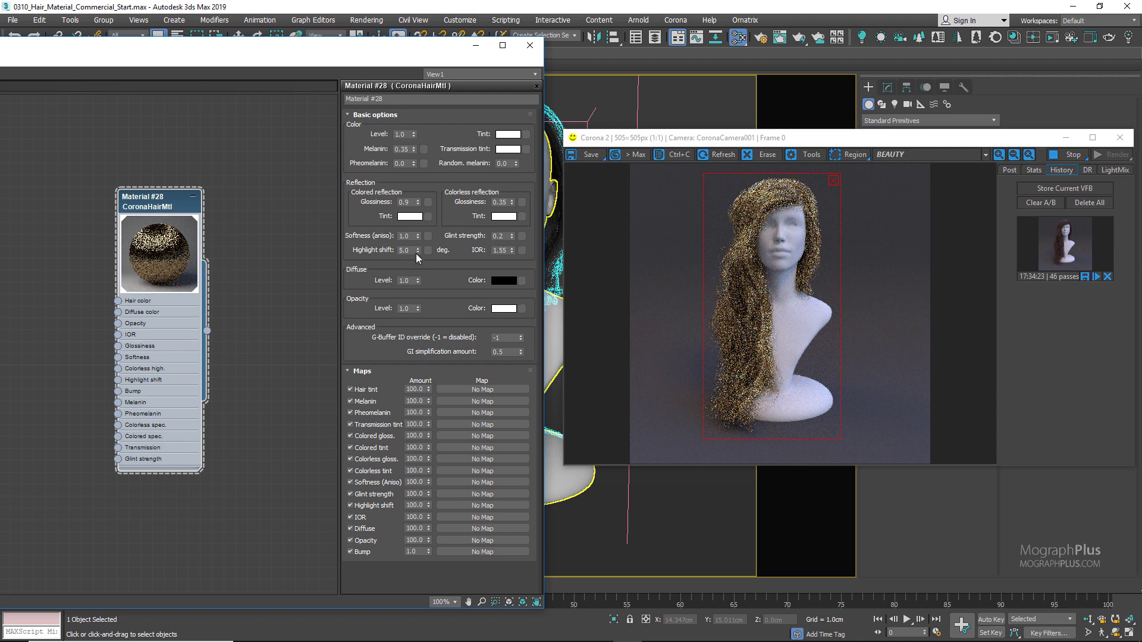
right_click(416, 252)
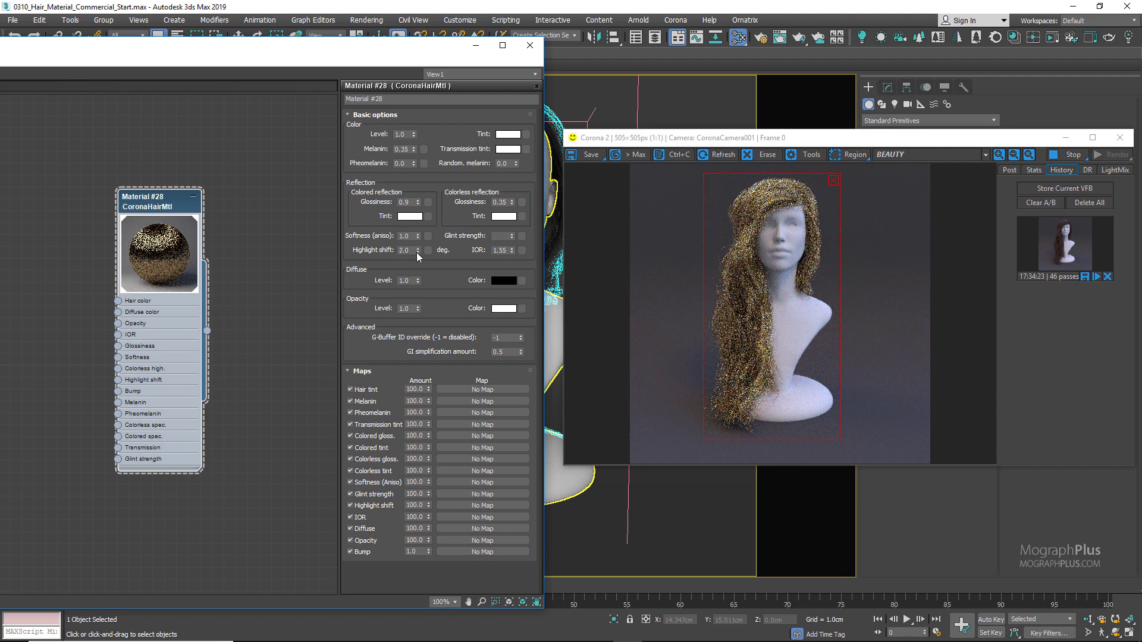
right_click(511, 203)
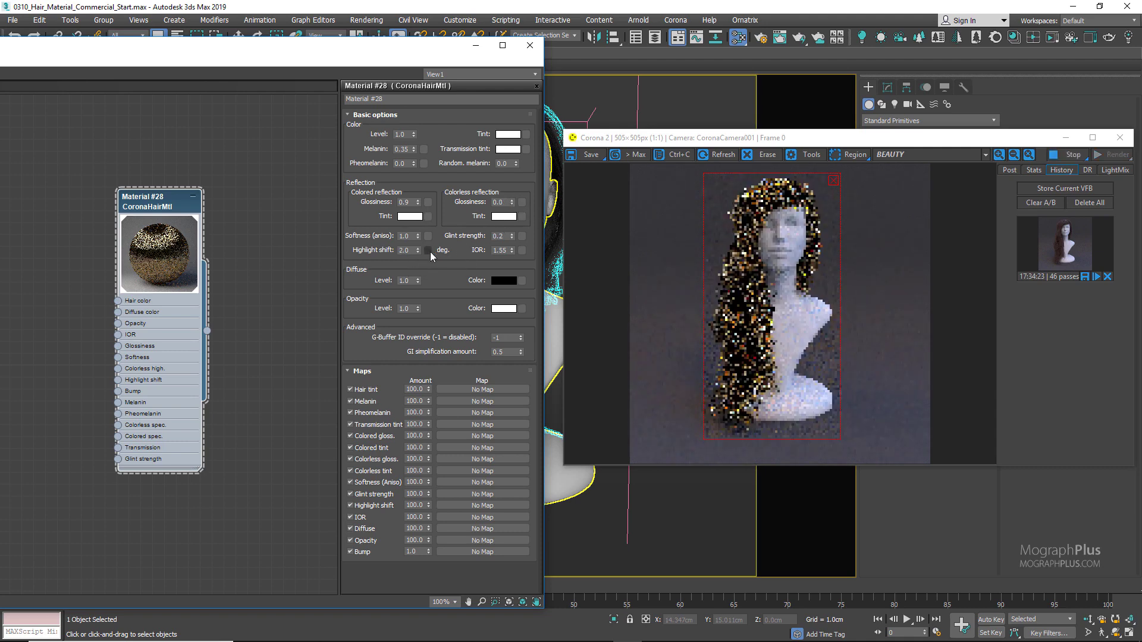
- Darken the hair by setting the material's melanin to 0.75
right_click(414, 149)
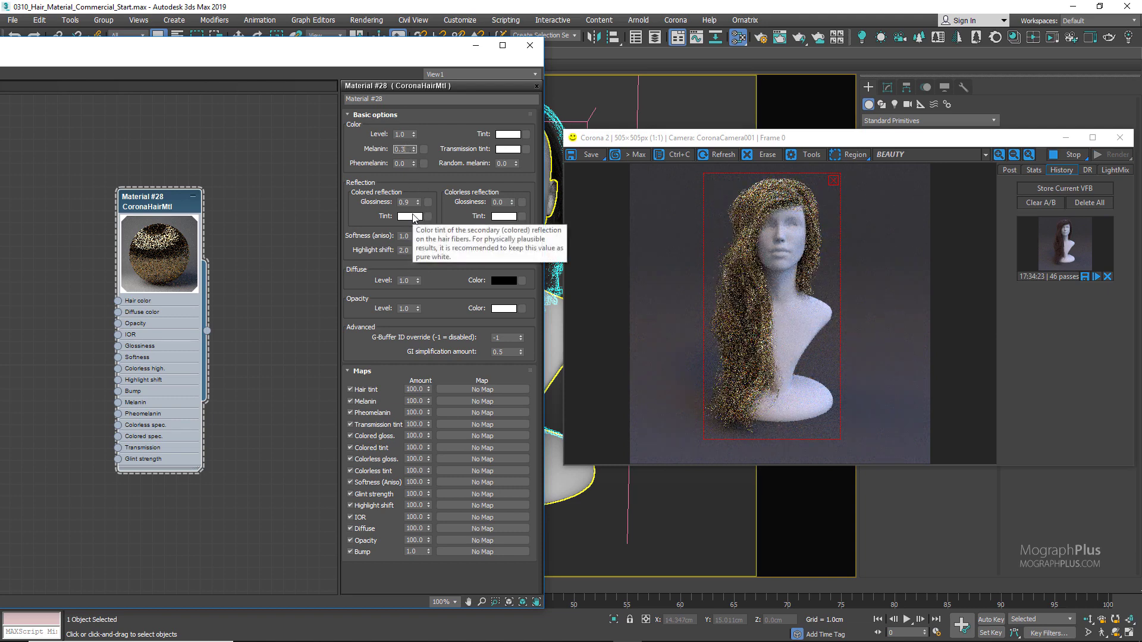
text(0.75)
key(Return)
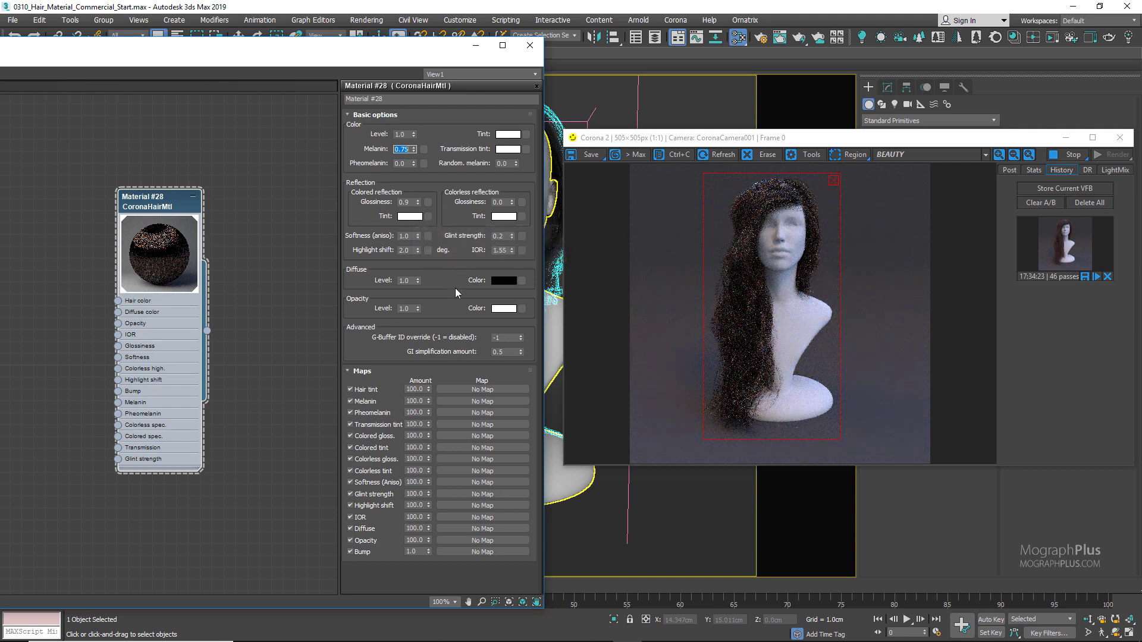
- Try a glint strength of 1.0 on the hair material
double_click(501, 236)
text(1)
key(Return)
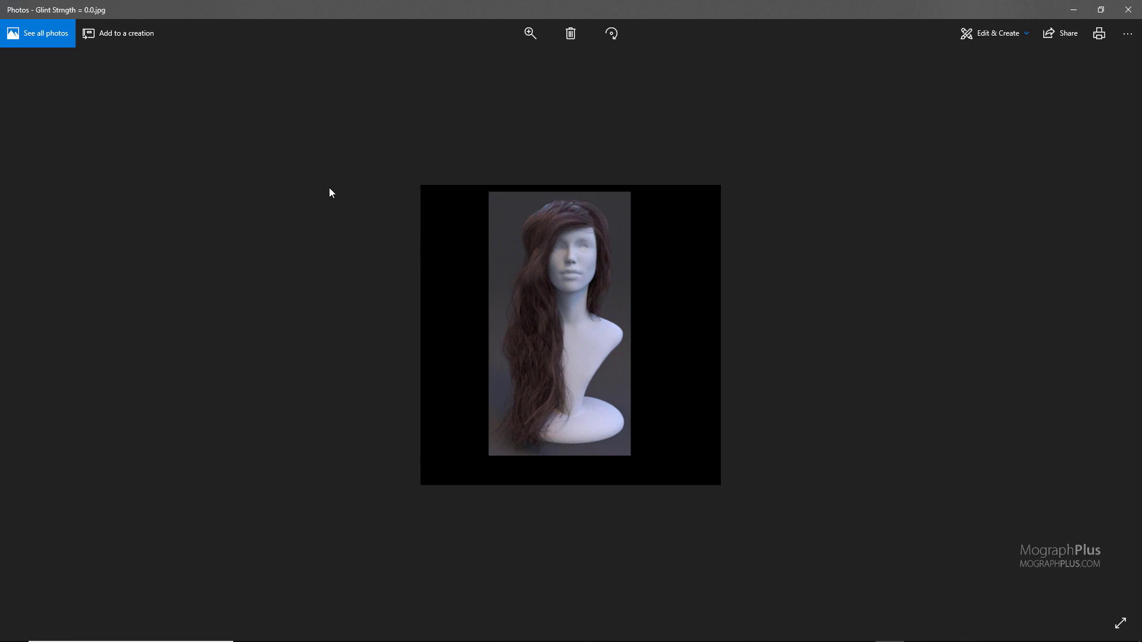
- Compare the saved glint strength renders for 0.0, 0.2, 0.5 and 1.0 in Photos beside the live render, and close the viewer
drag(886, 5, 396, 105)
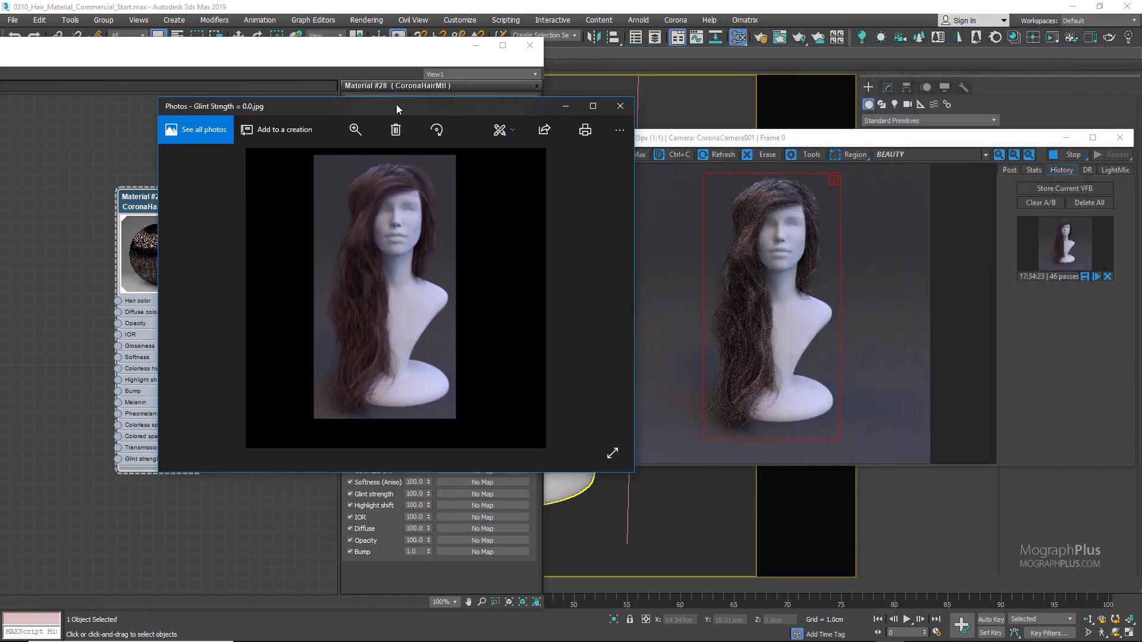
scroll(432, 217, down, 1)
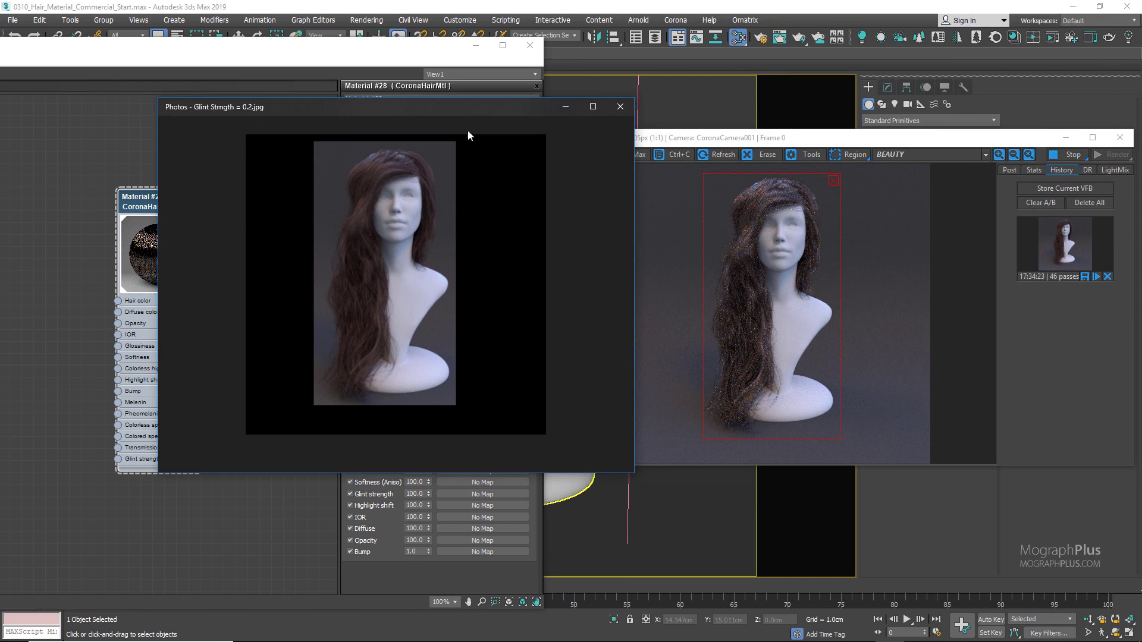
drag(471, 101, 426, 105)
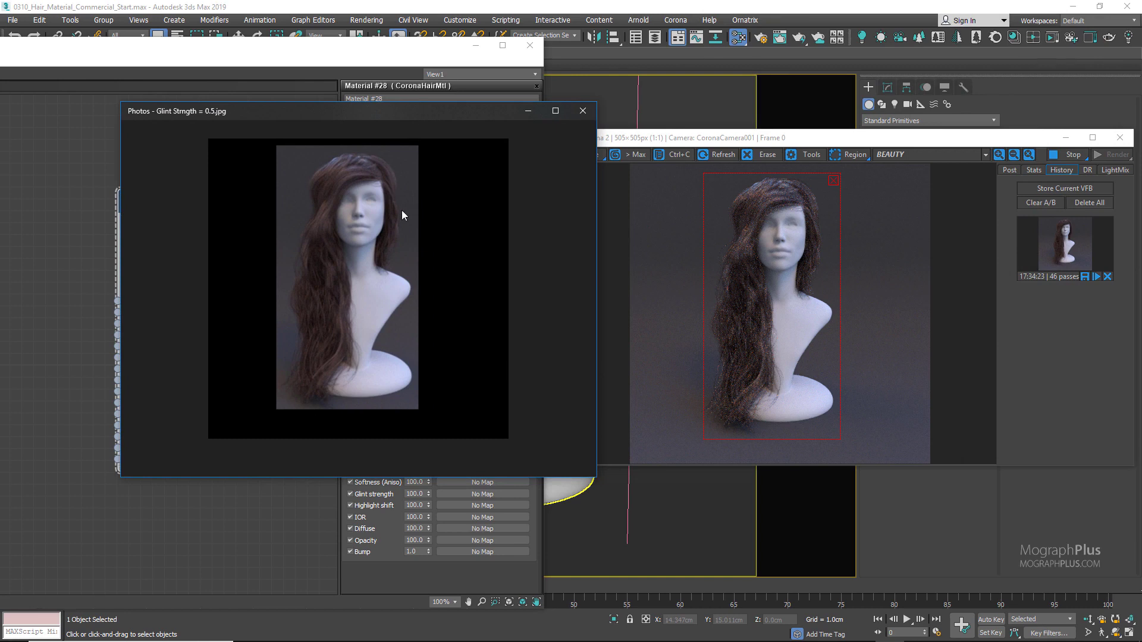
key(Right)
key(Left)
key(Left)
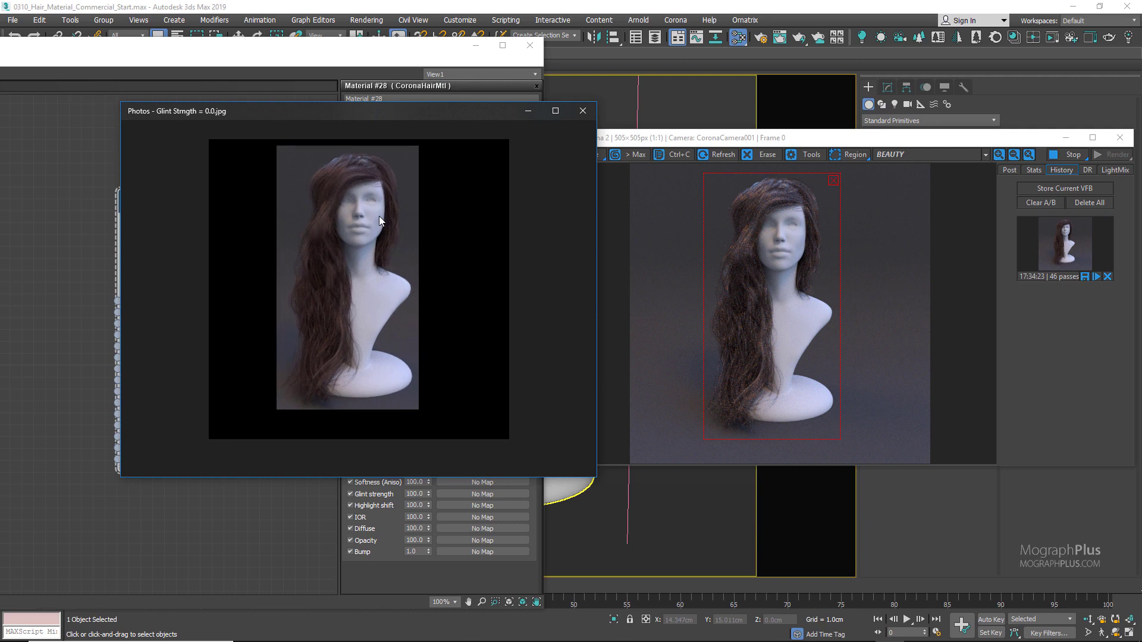
key(Right)
key(Right)
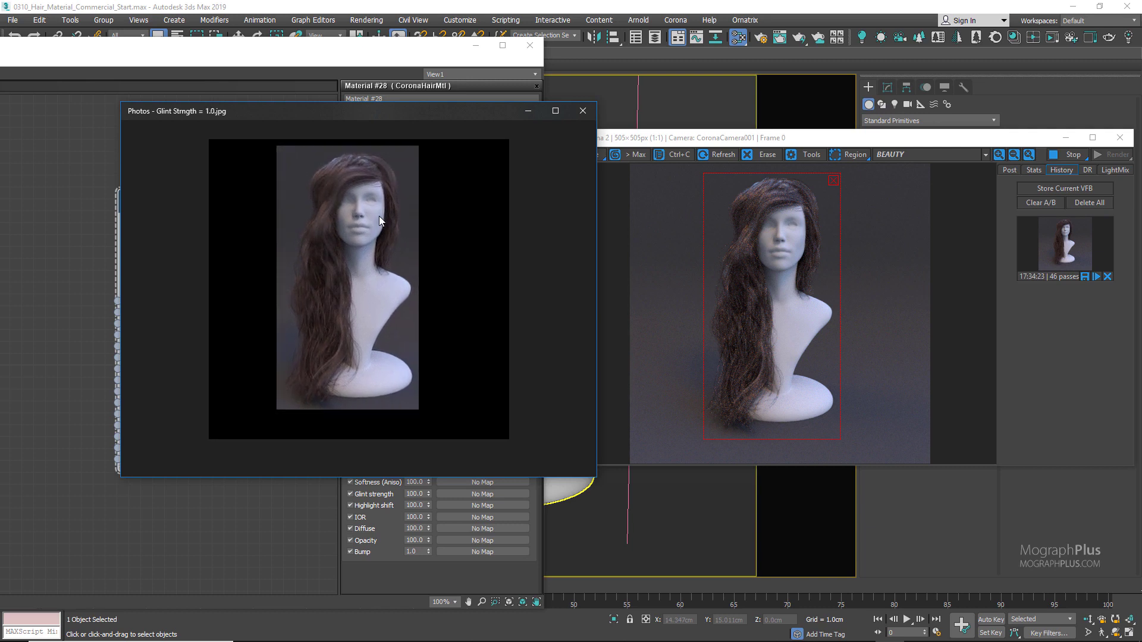
click(581, 111)
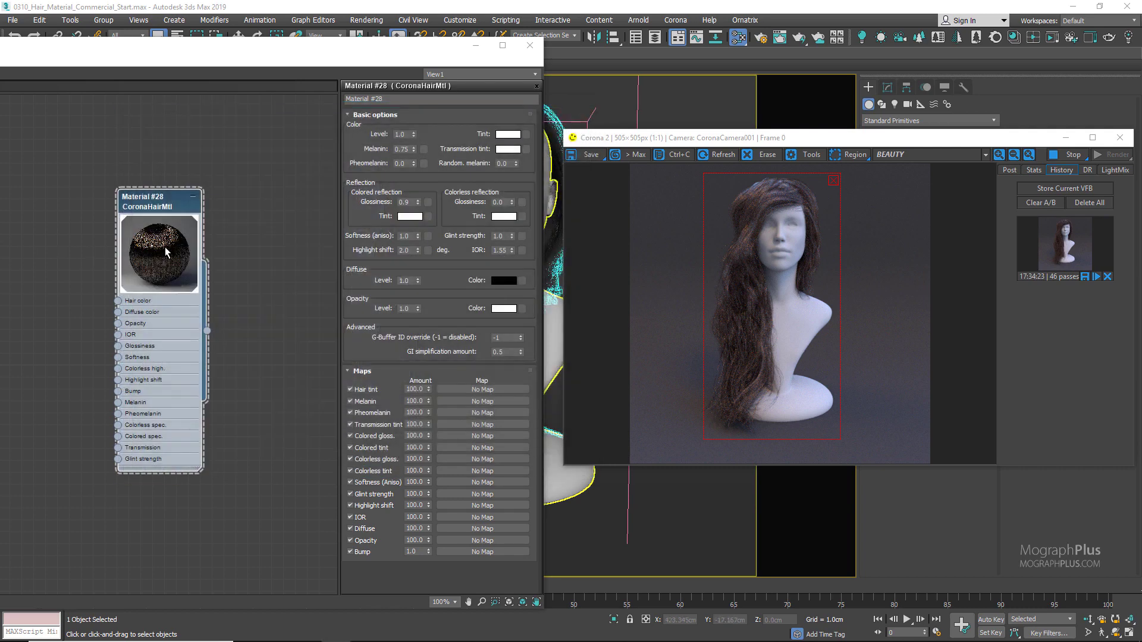
- Set the hair material's IOR to 3.0 and its glint strength to 0.2
double_click(502, 250)
text(3)
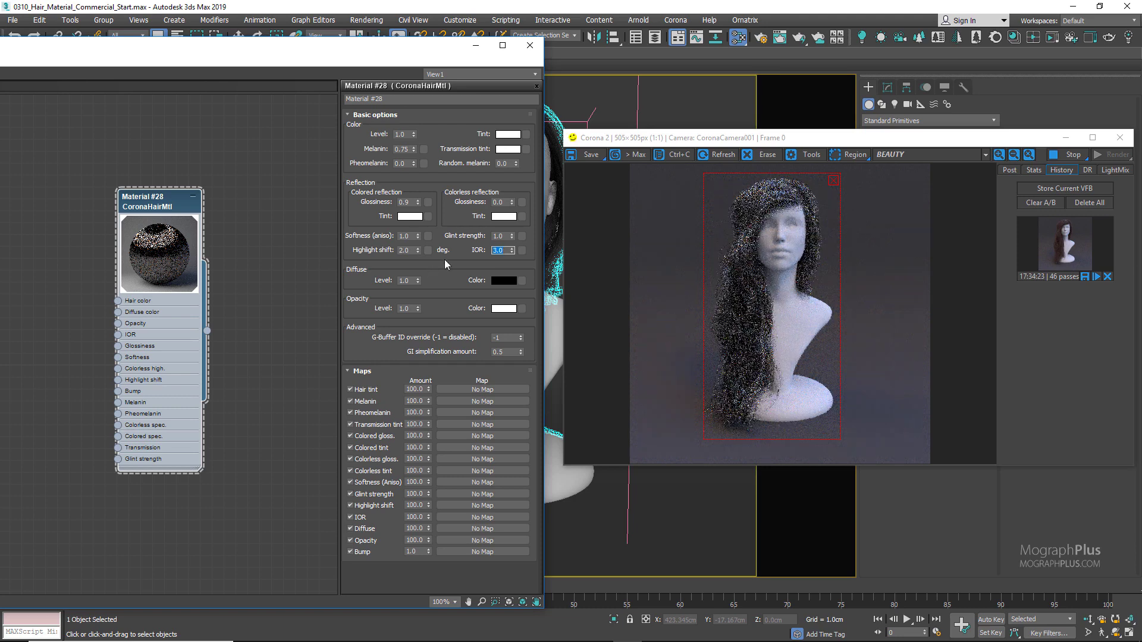
double_click(497, 236)
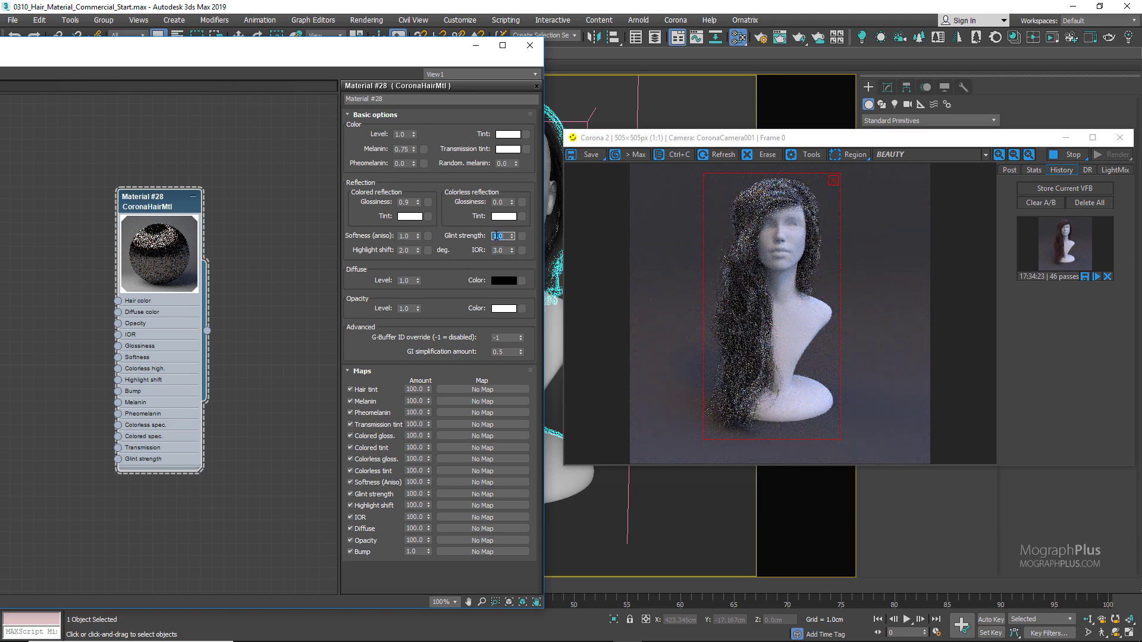
text(0.2)
key(Return)
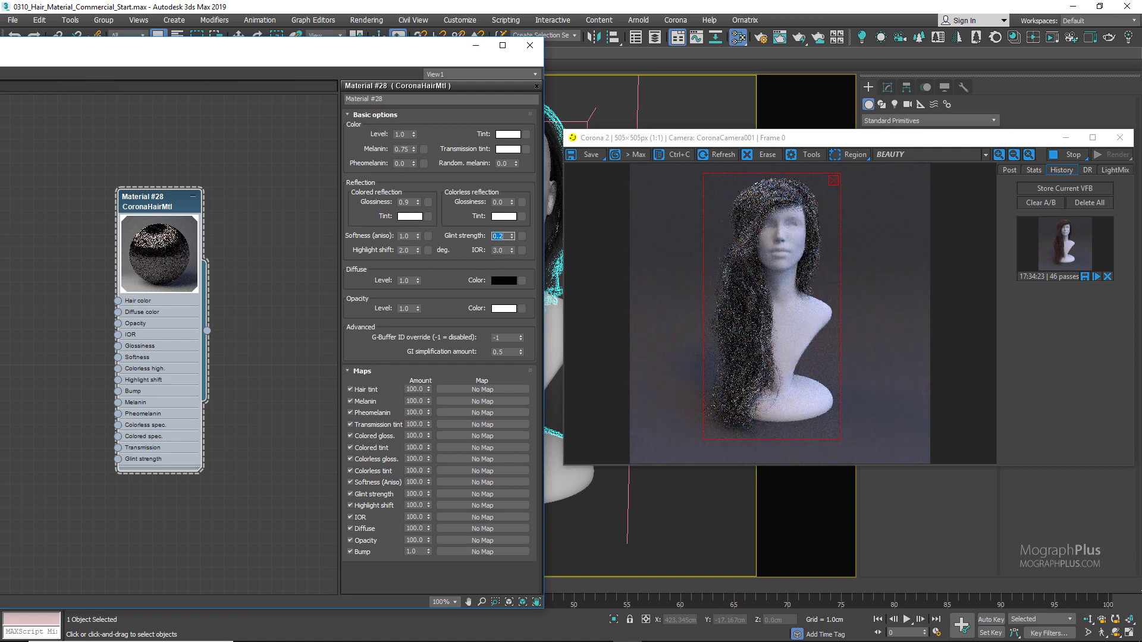
- Set the hair material's IOR to 1.55
click(506, 250)
text(1.5)
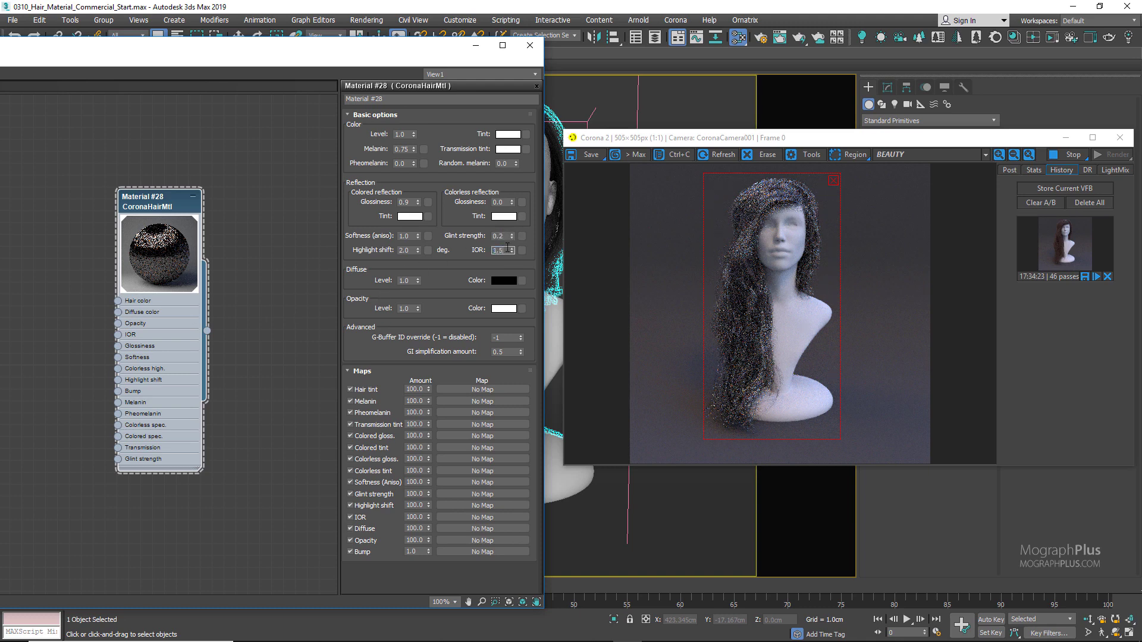
text(5)
key(Return)
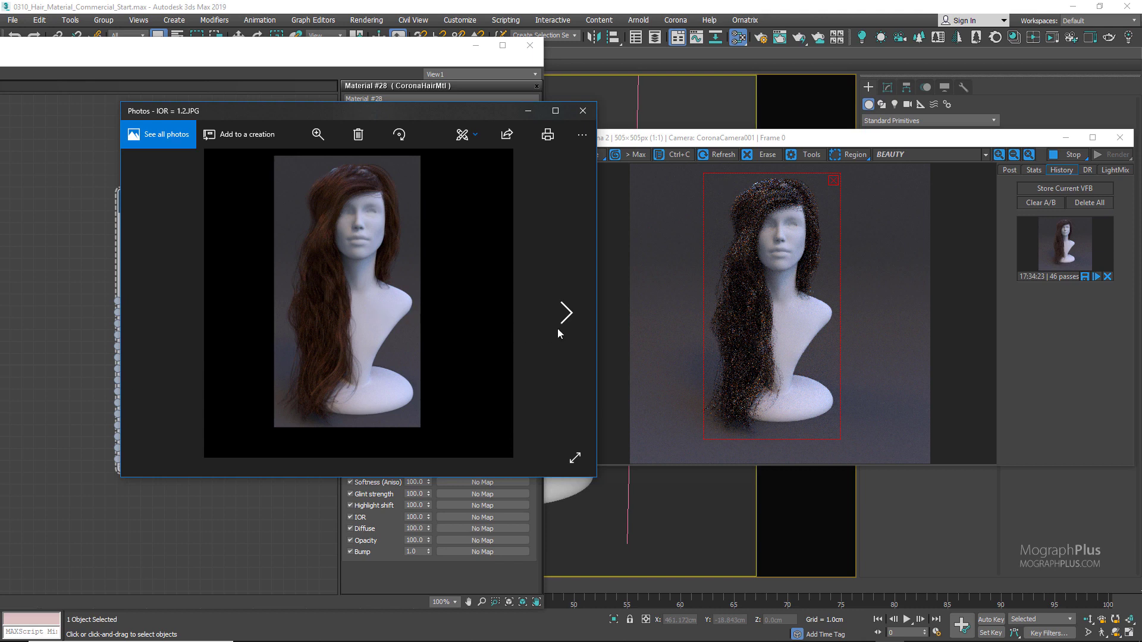
- Compare the saved IOR renders, including 1.2 and 1.8, in Photos beside the live render, and close the viewer
click(568, 313)
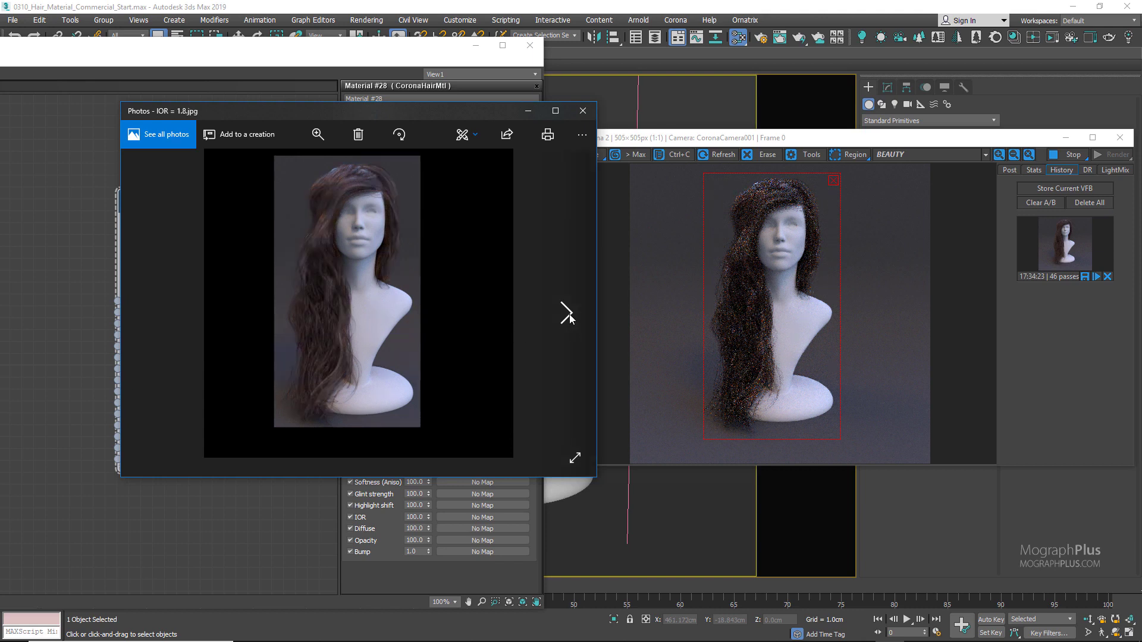
click(568, 314)
click(150, 312)
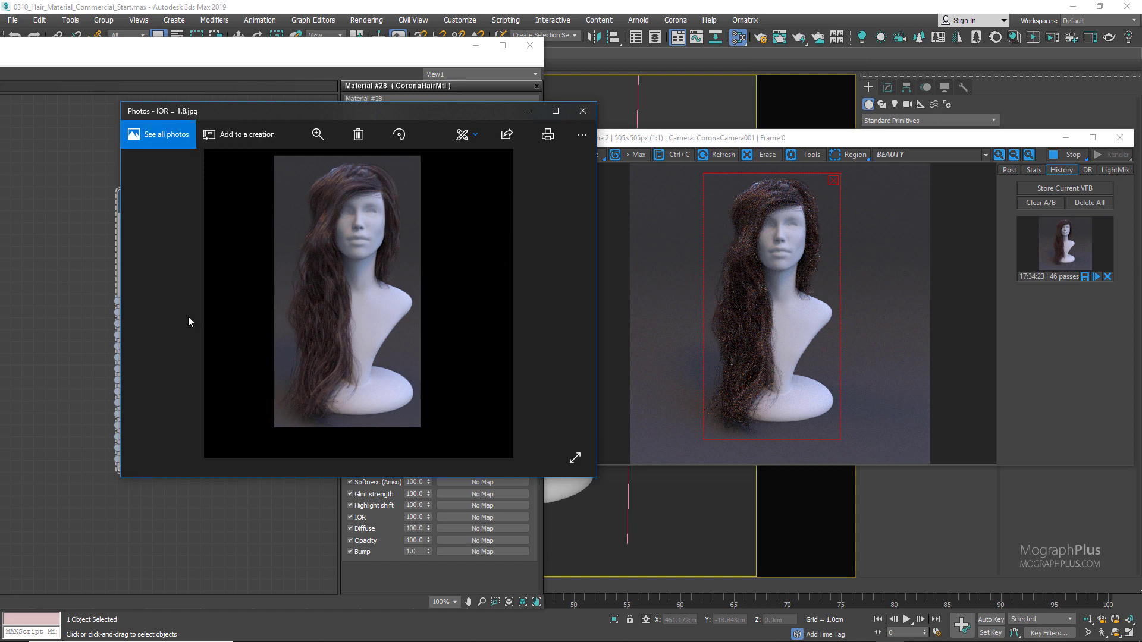
key(Left)
key(Left)
key(Left)
key(Right)
key(Right)
key(Left)
key(Right)
key(Left)
key(Right)
click(582, 112)
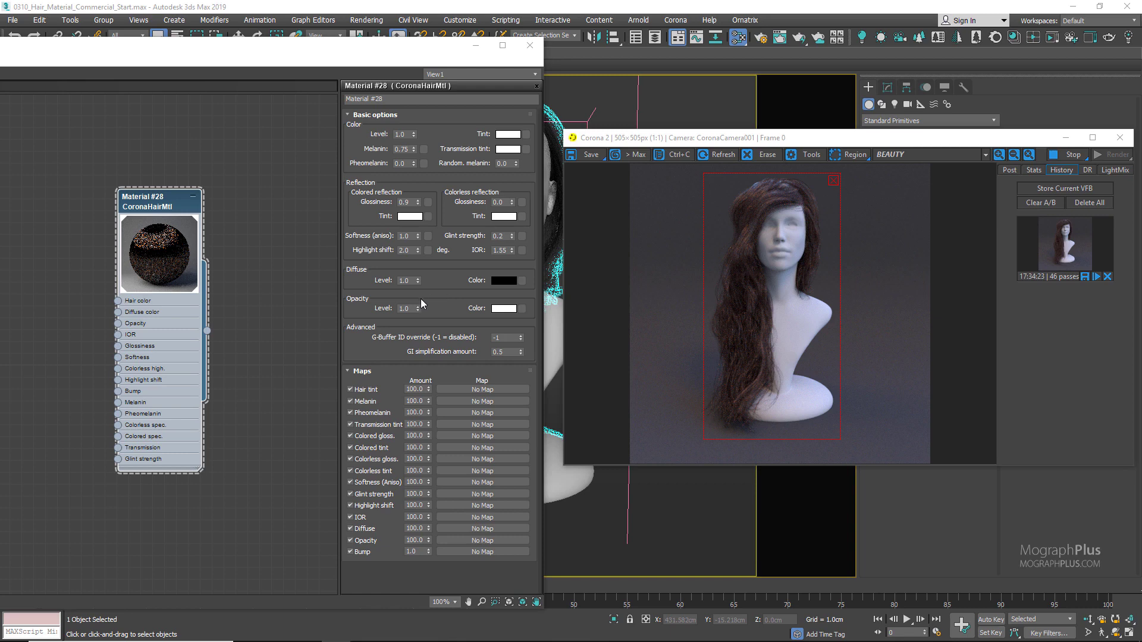
- Set the hair material's diffuse color to a purple with red 51, green 31 and blue 126
click(499, 282)
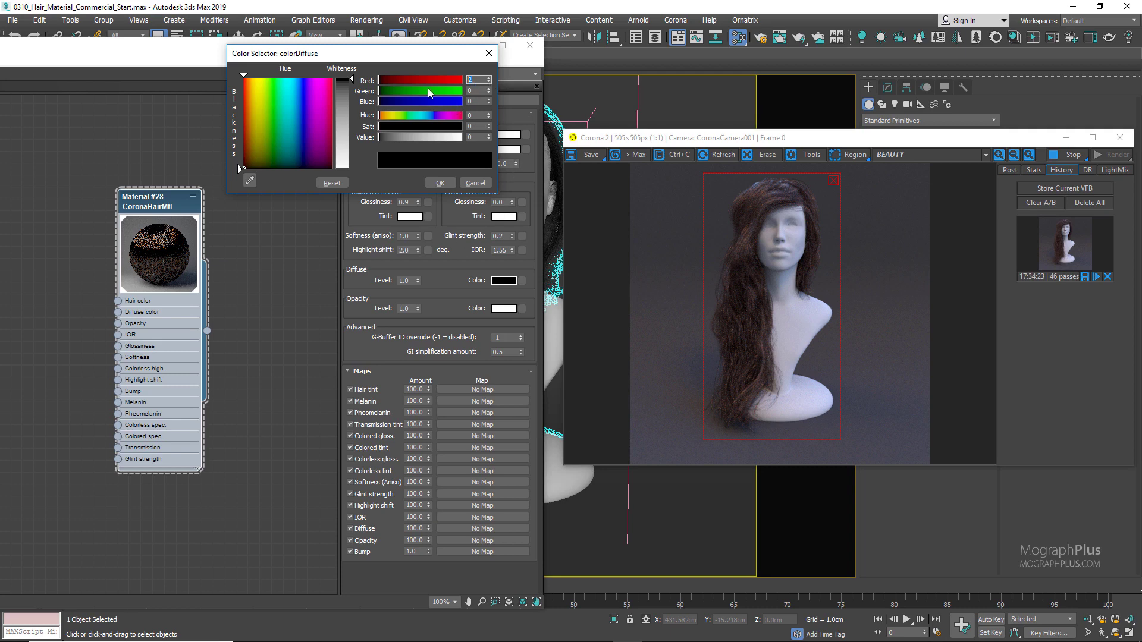
text(51)
key(Tab)
text(31)
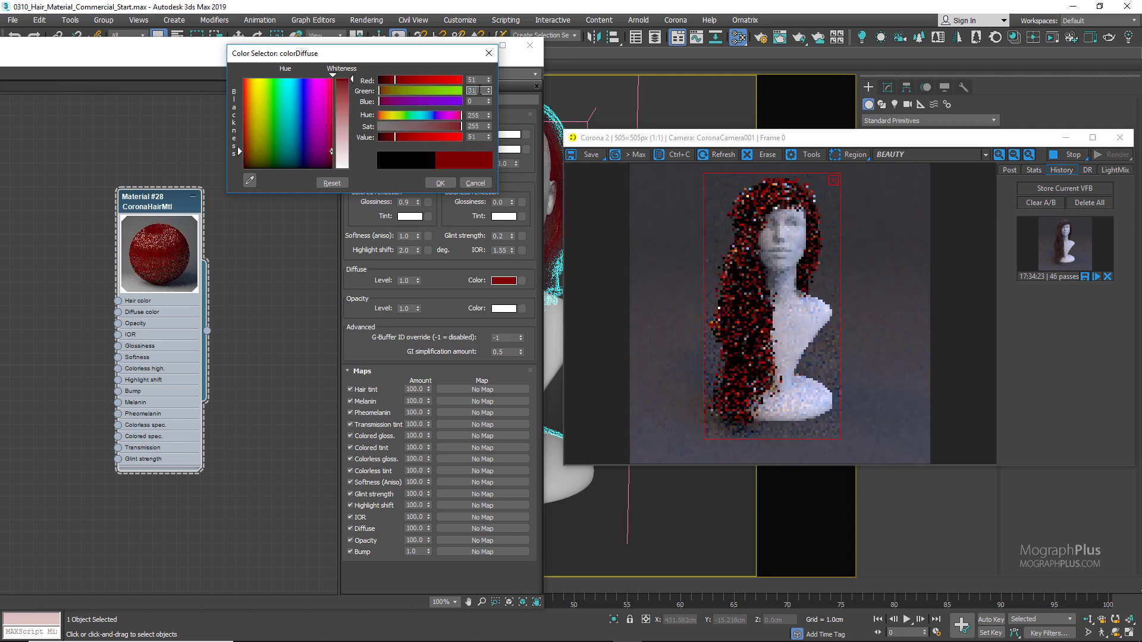
key(Tab)
text(1)
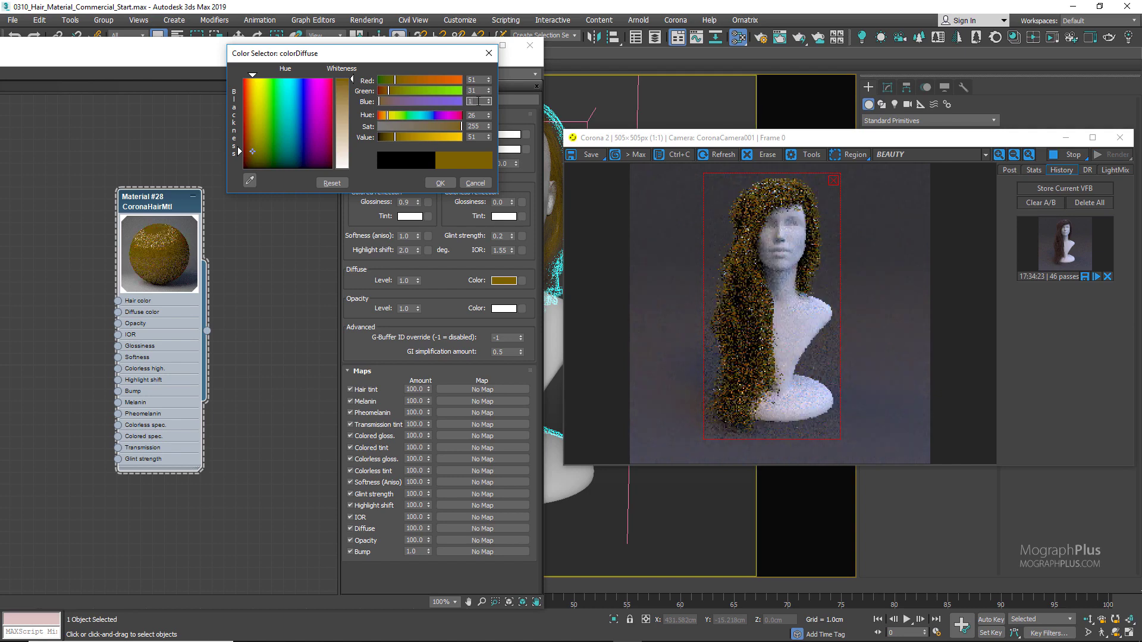
text(26)
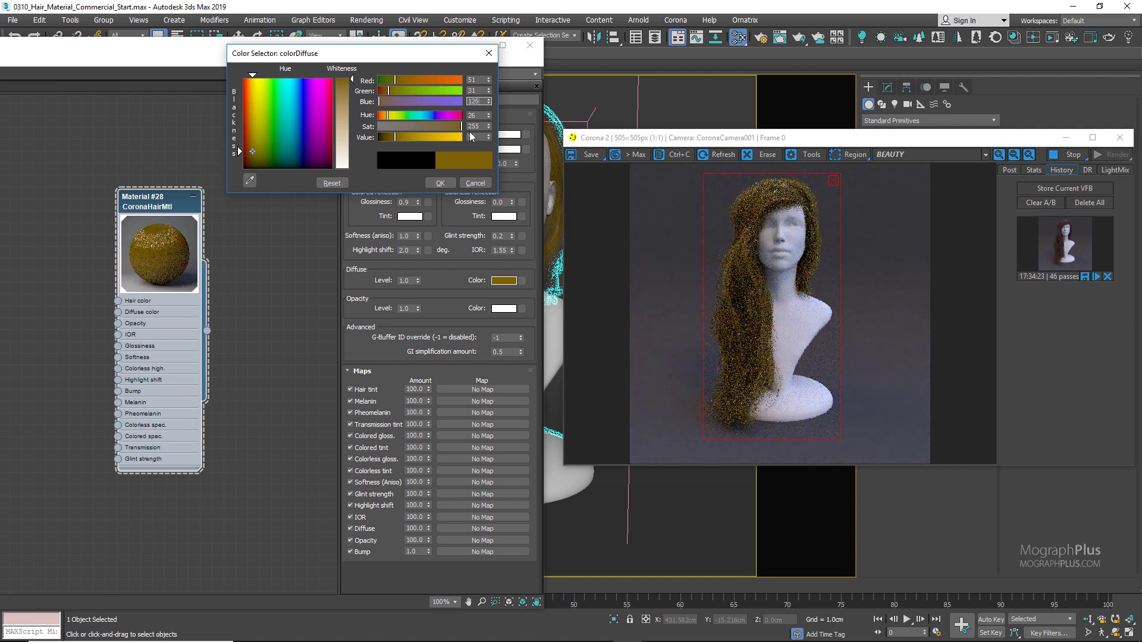
double_click(473, 138)
click(441, 183)
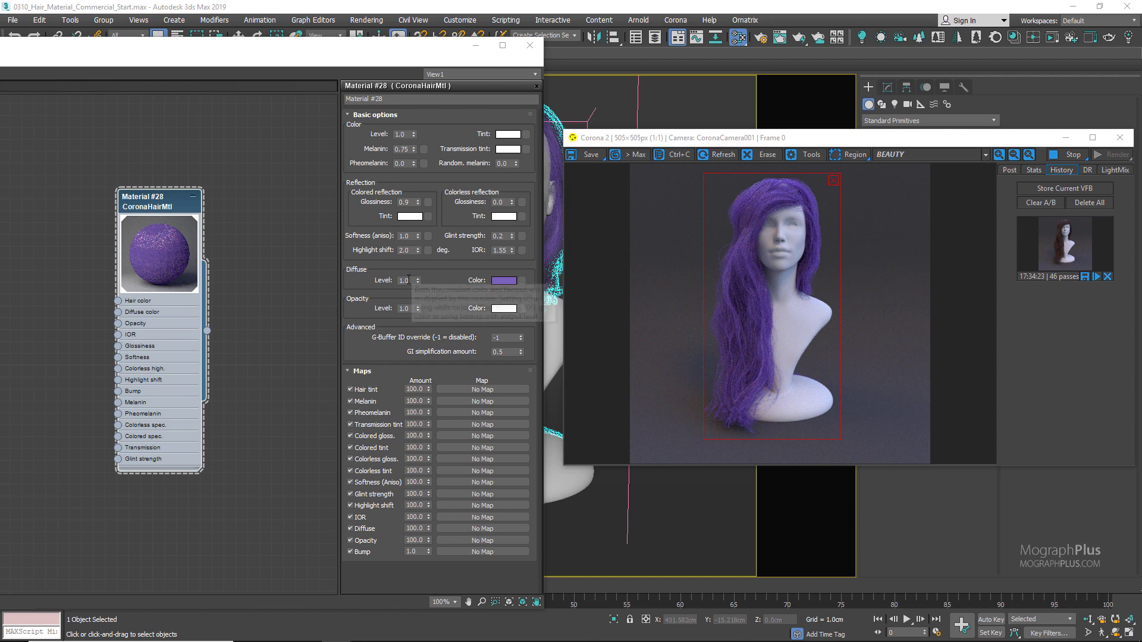
- Try diffuse levels of 0.5 and 0.0 on the hair material and return to 0.5
drag(411, 280, 355, 282)
text(0.5)
key(Return)
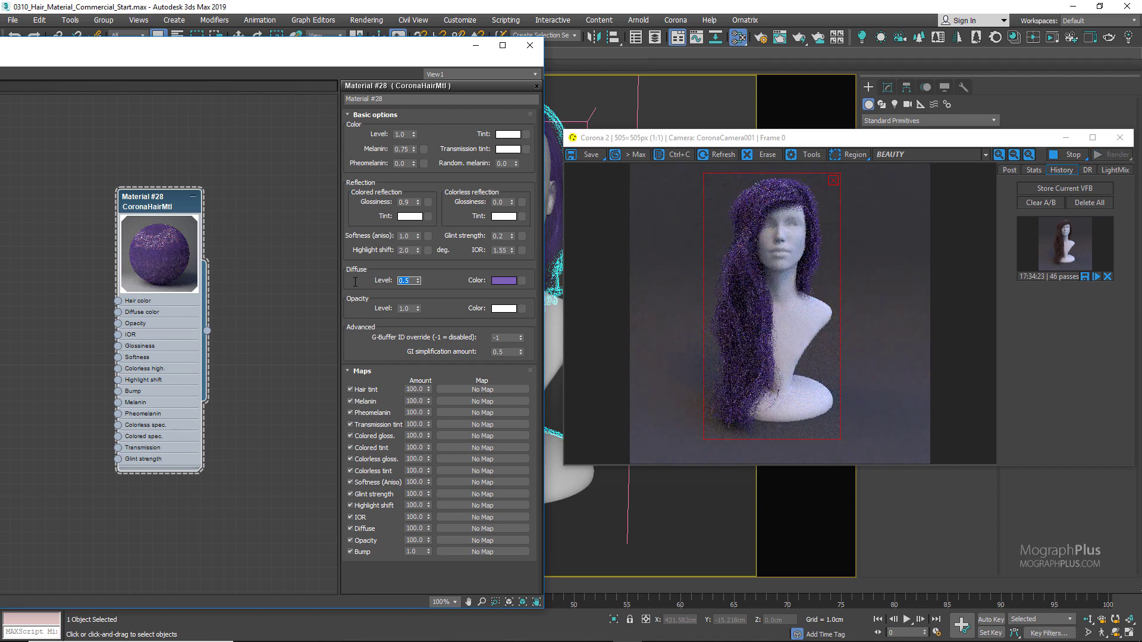
text(0)
key(Return)
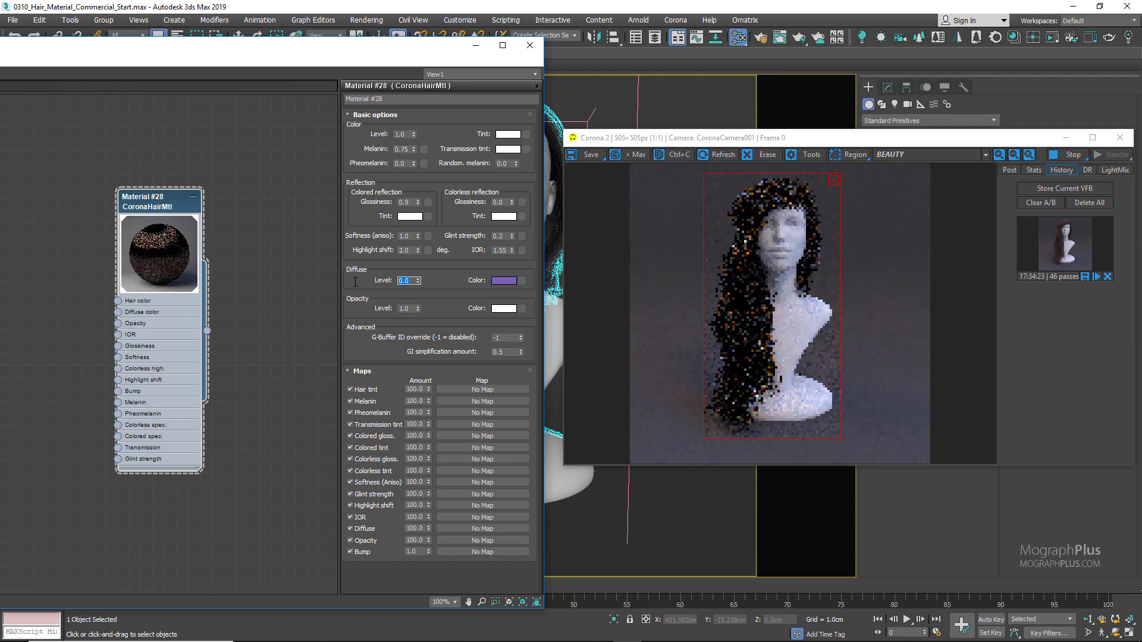
text(0.5)
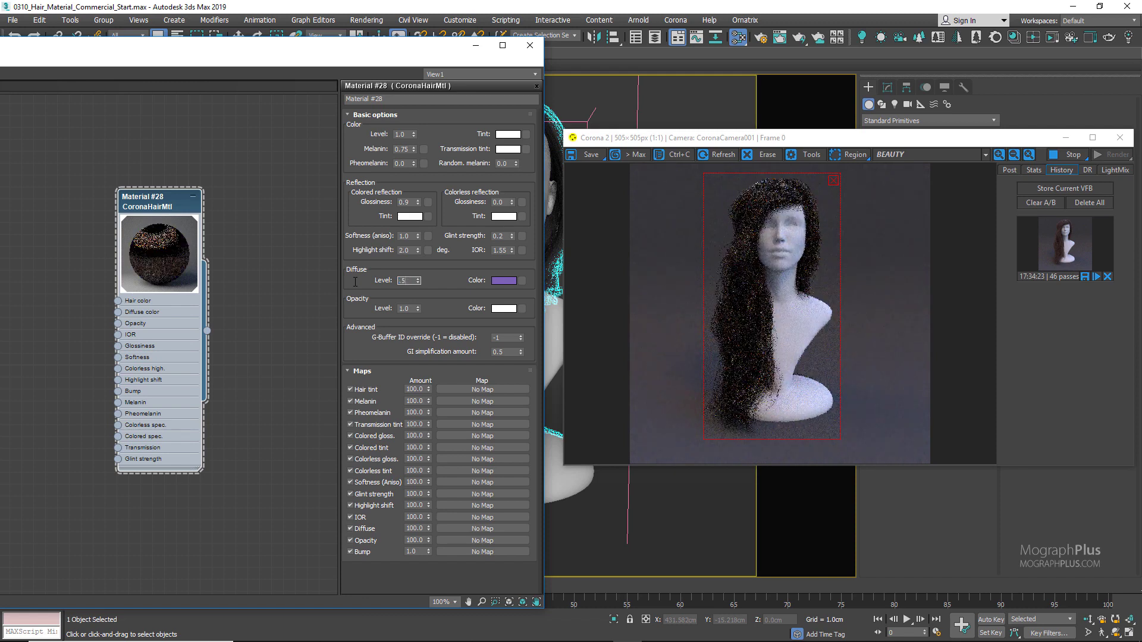
key(Return)
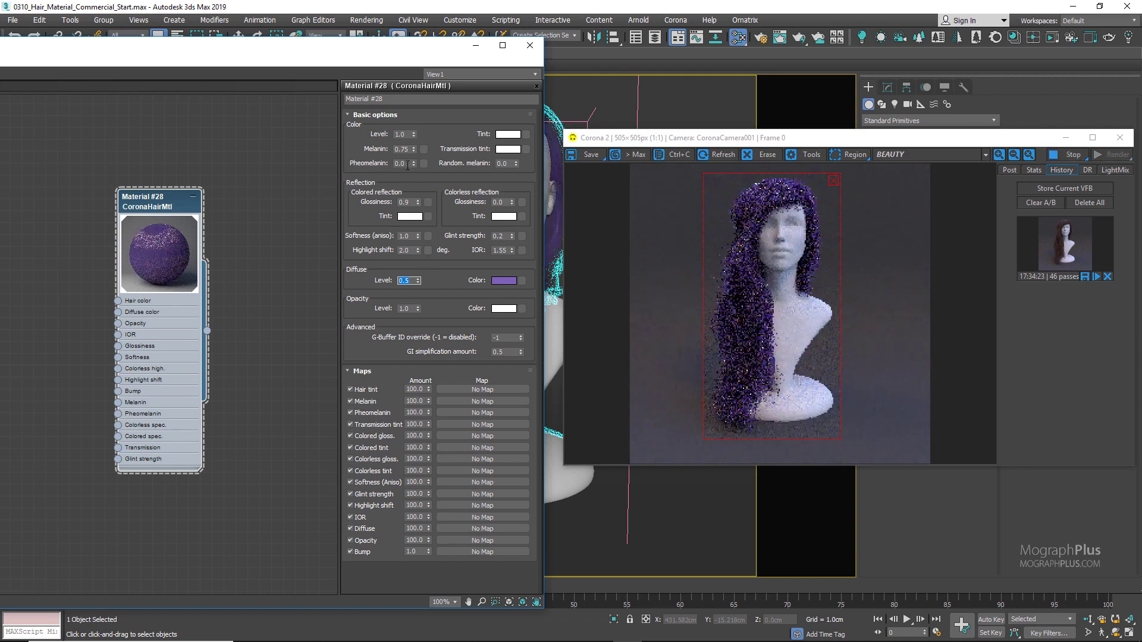
- Raise the hair material's pheomelanin to 1.0
double_click(407, 164)
text(1)
key(Return)
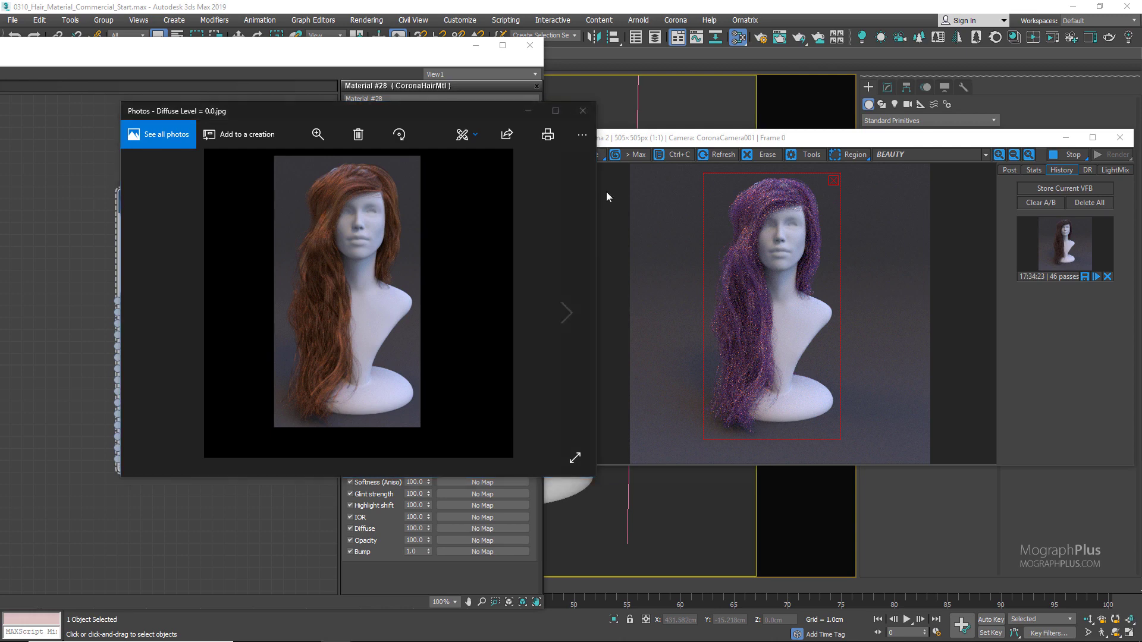
- Compare the saved diffuse level renders for 0.0, 0.2, 0.5 and 0.75 in Photos, both enlarged and beside the live render, and close the viewer
click(554, 111)
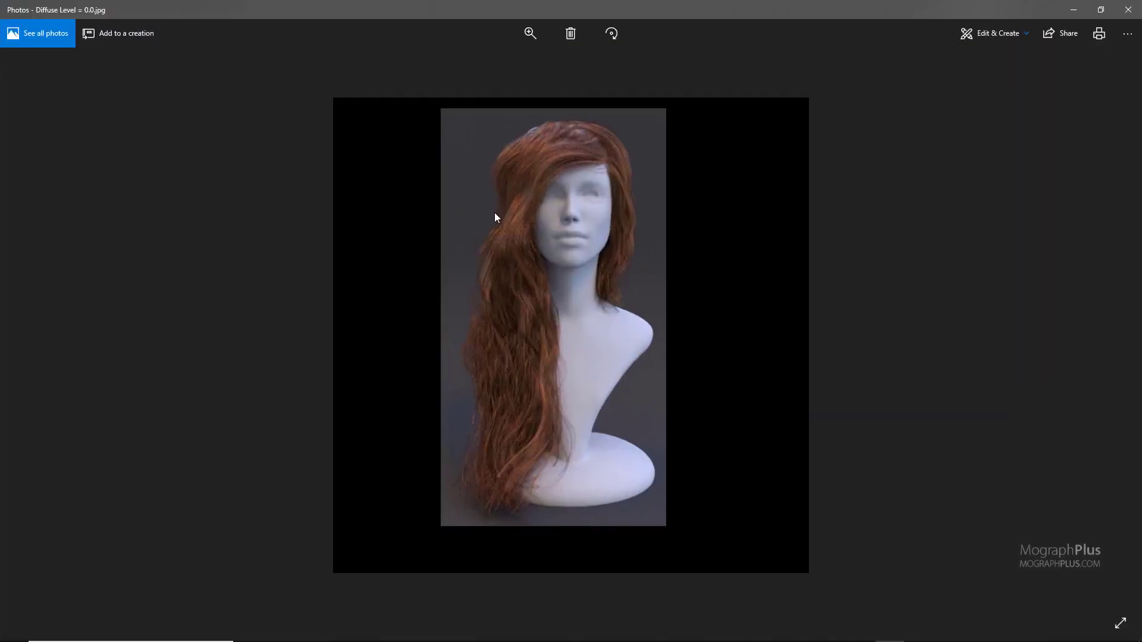
key(Right)
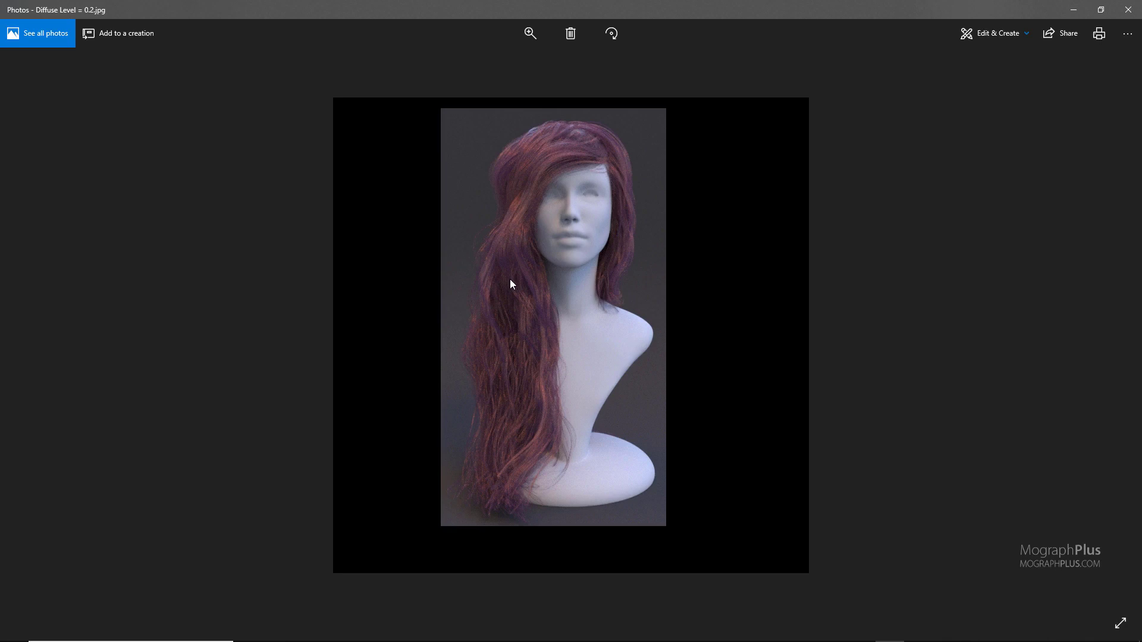
key(Right)
key(Right)
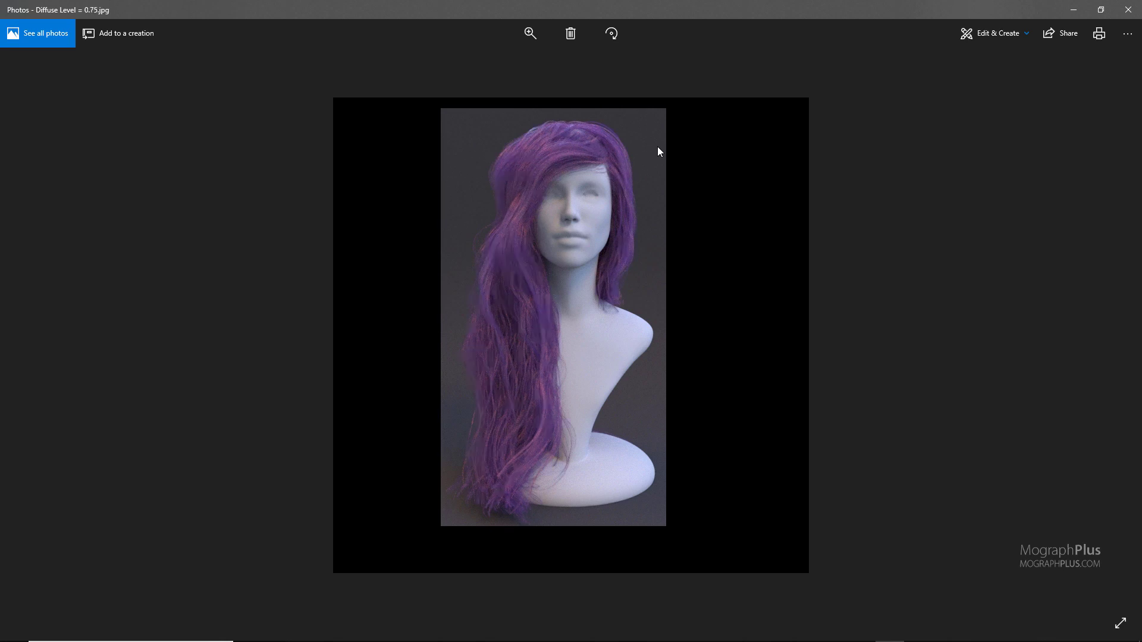
drag(701, 7, 392, 99)
key(Left)
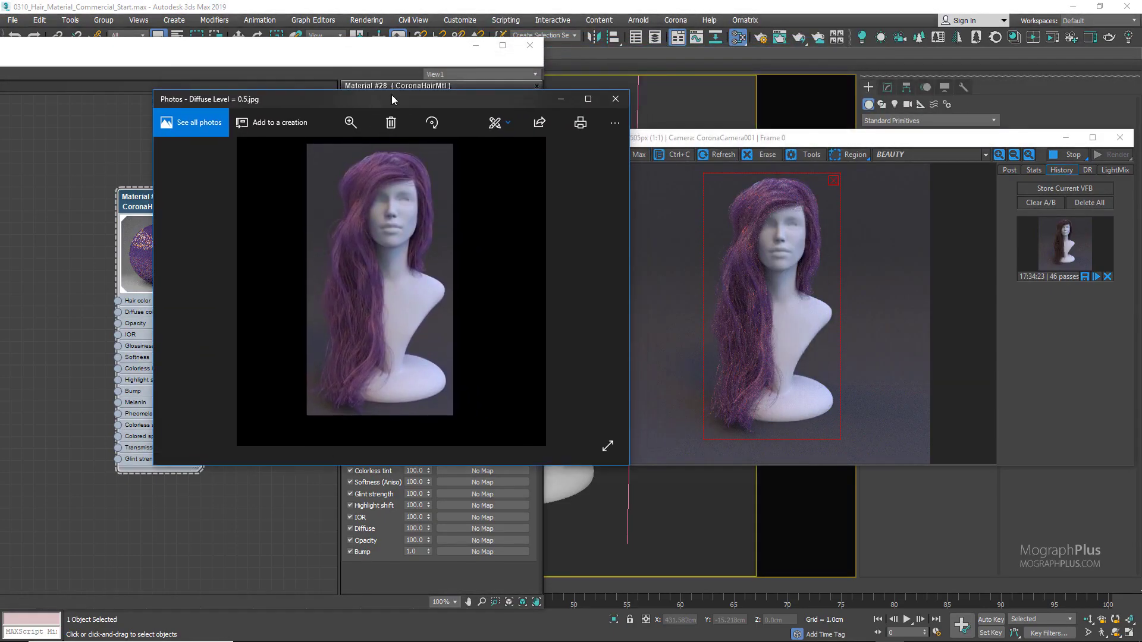
key(Right)
double_click(394, 99)
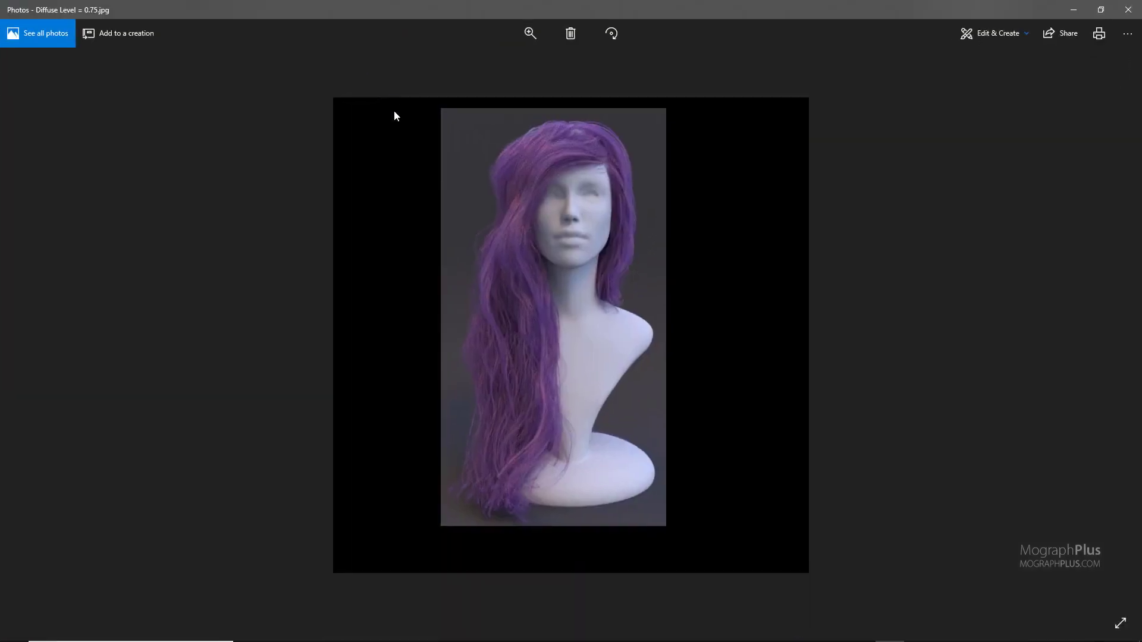
key(Right)
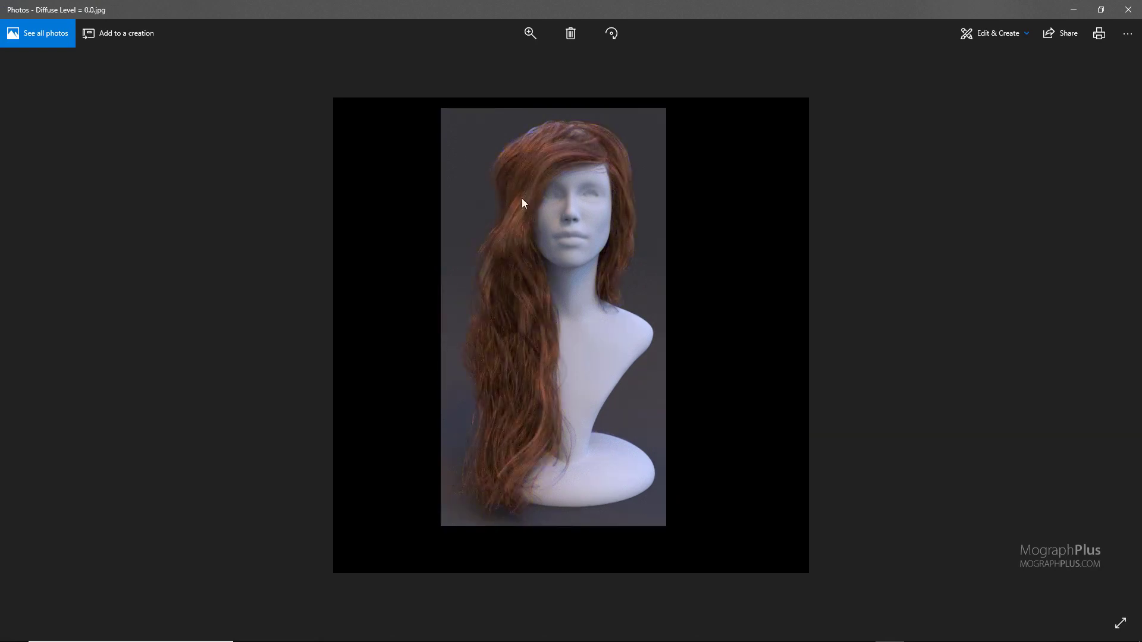
click(1128, 9)
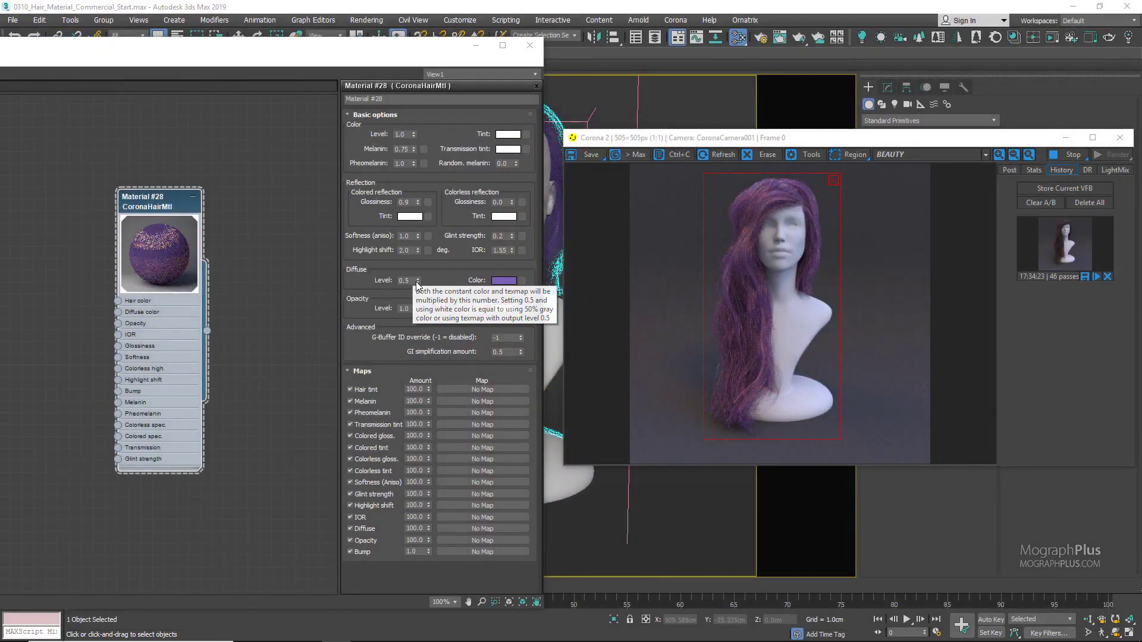
- Turn off the diffuse component of the hair material by setting its level to 0.0
double_click(411, 281)
text(0)
key(Return)
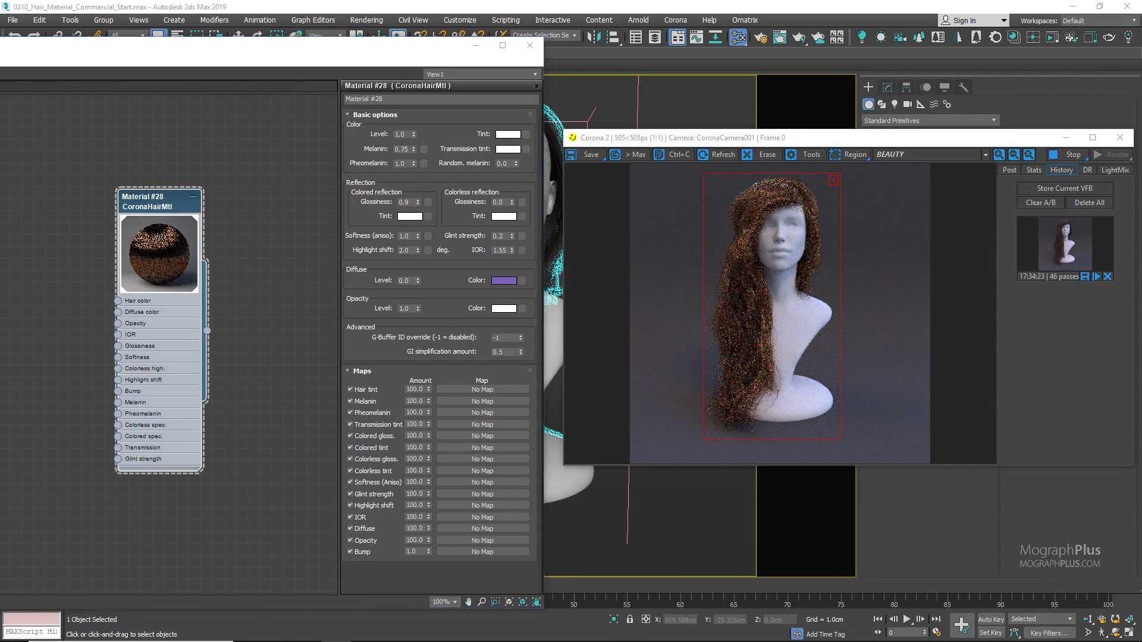
- Try black and gray opacity colors with values 64, 113 and 78 on the hair material, and cancel the color change
click(503, 308)
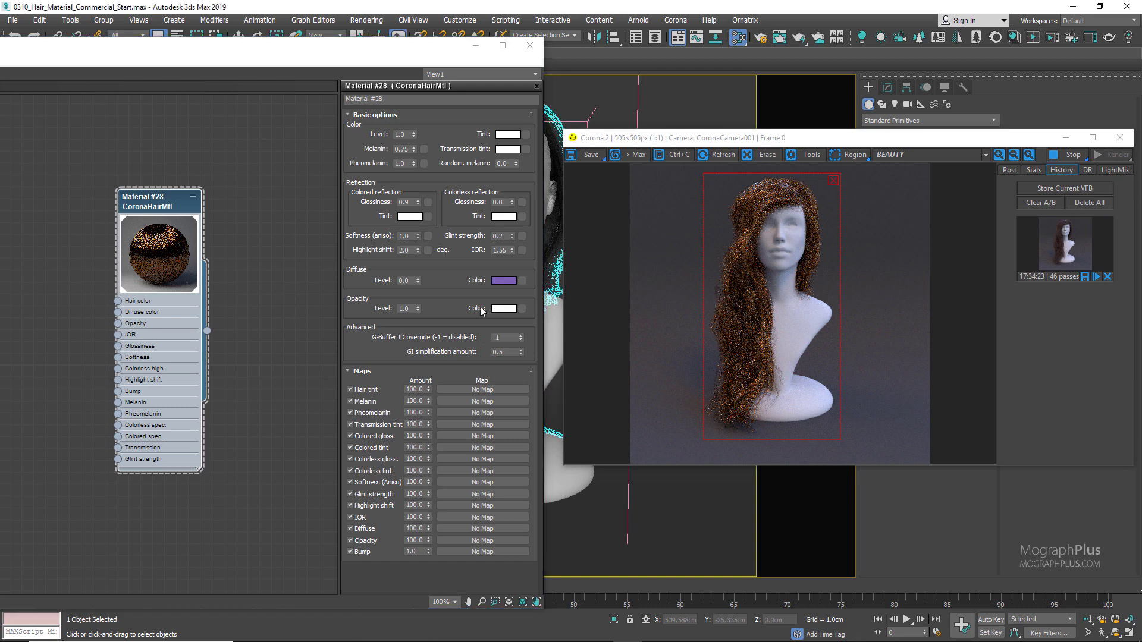
click(383, 139)
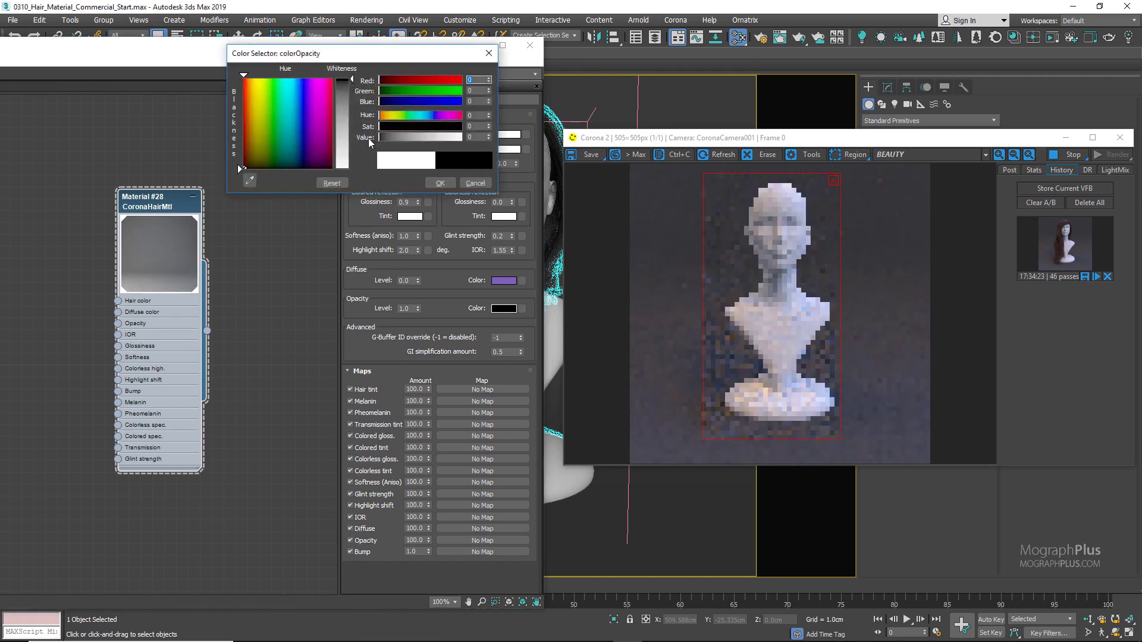
click(399, 137)
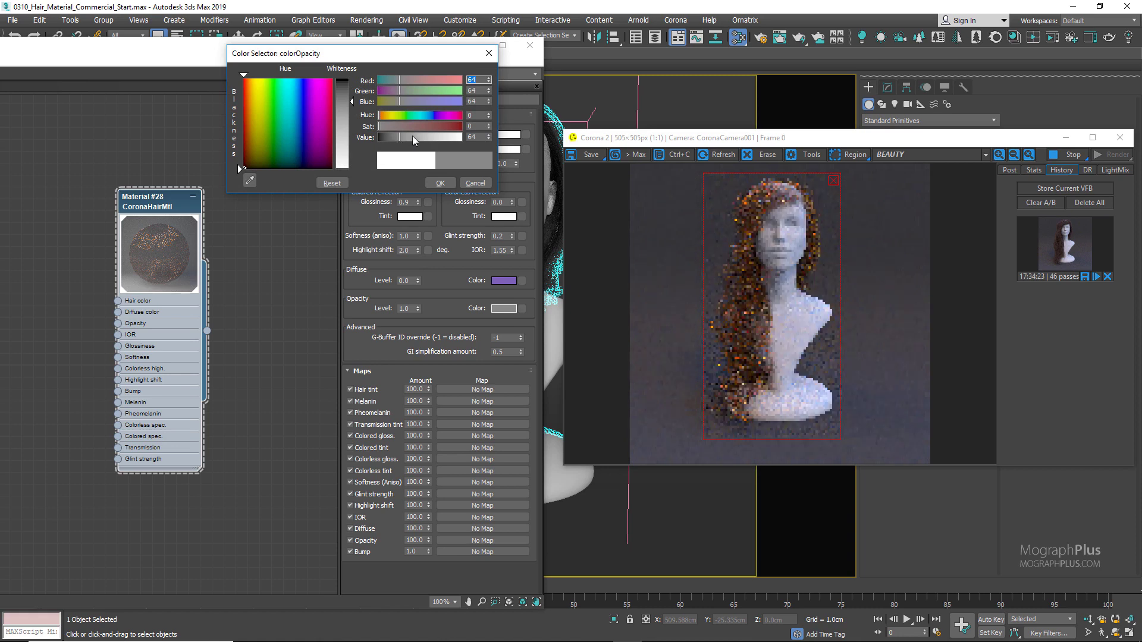
click(415, 136)
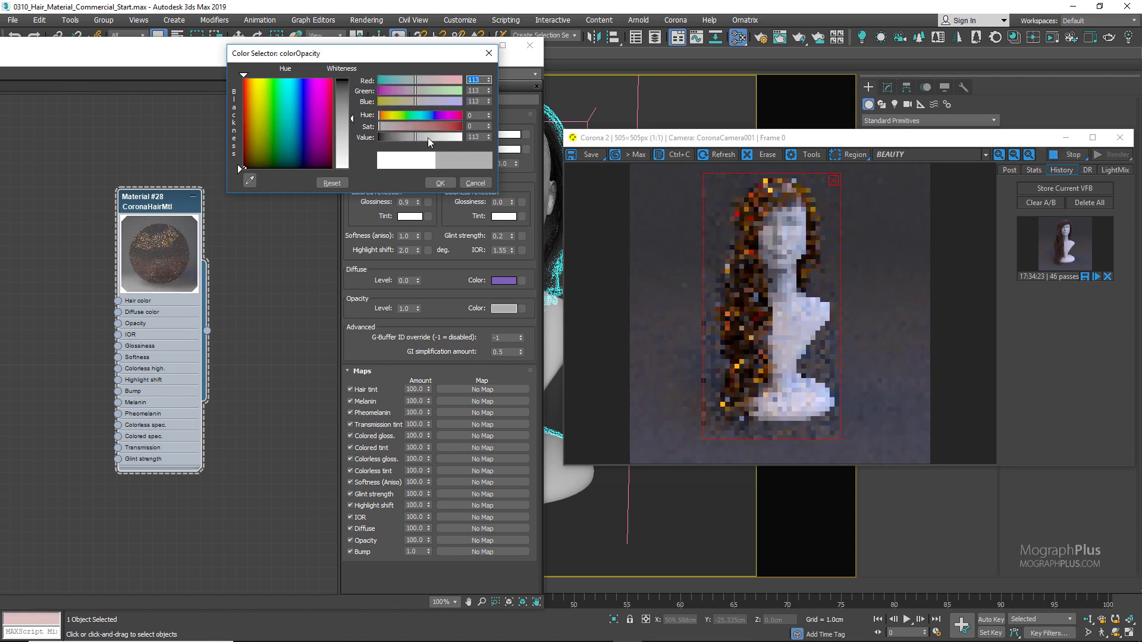
click(403, 137)
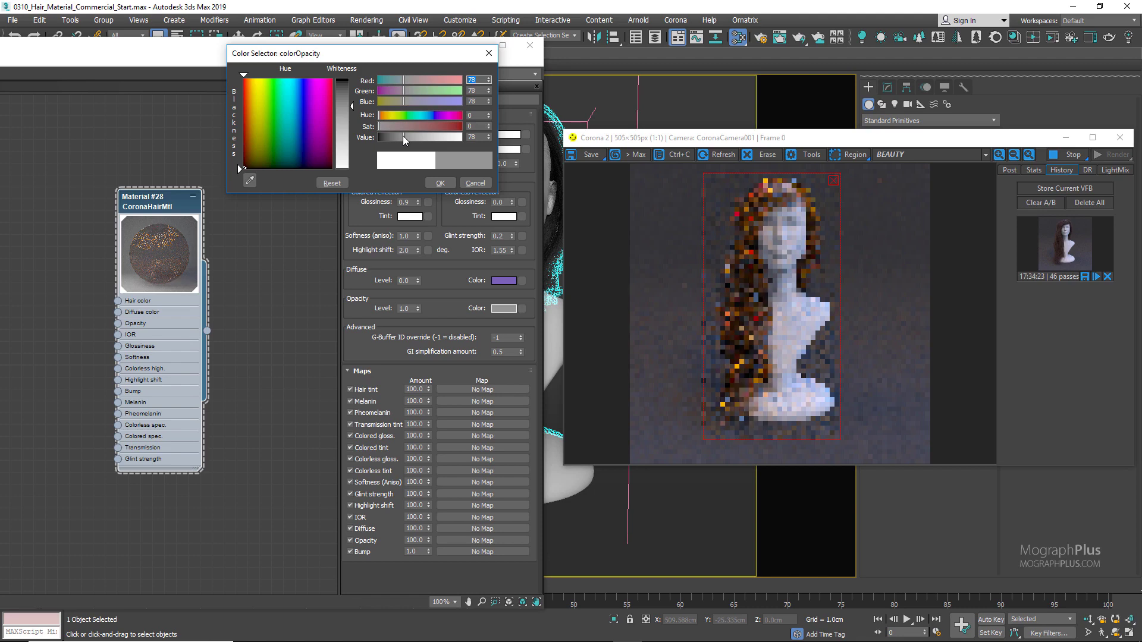
click(472, 184)
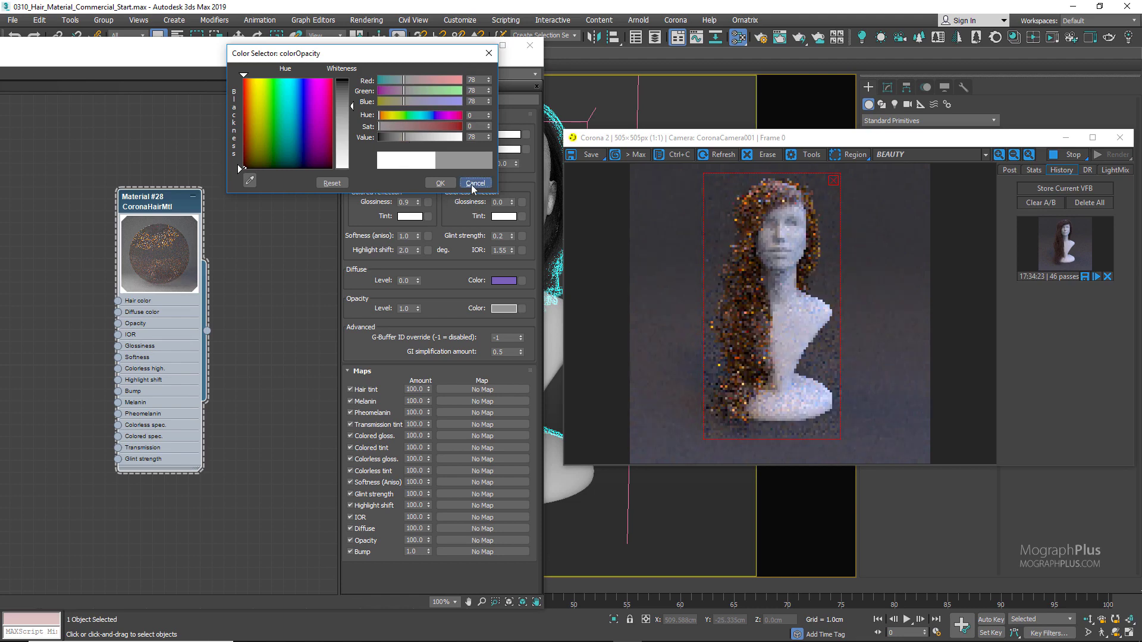
click(474, 184)
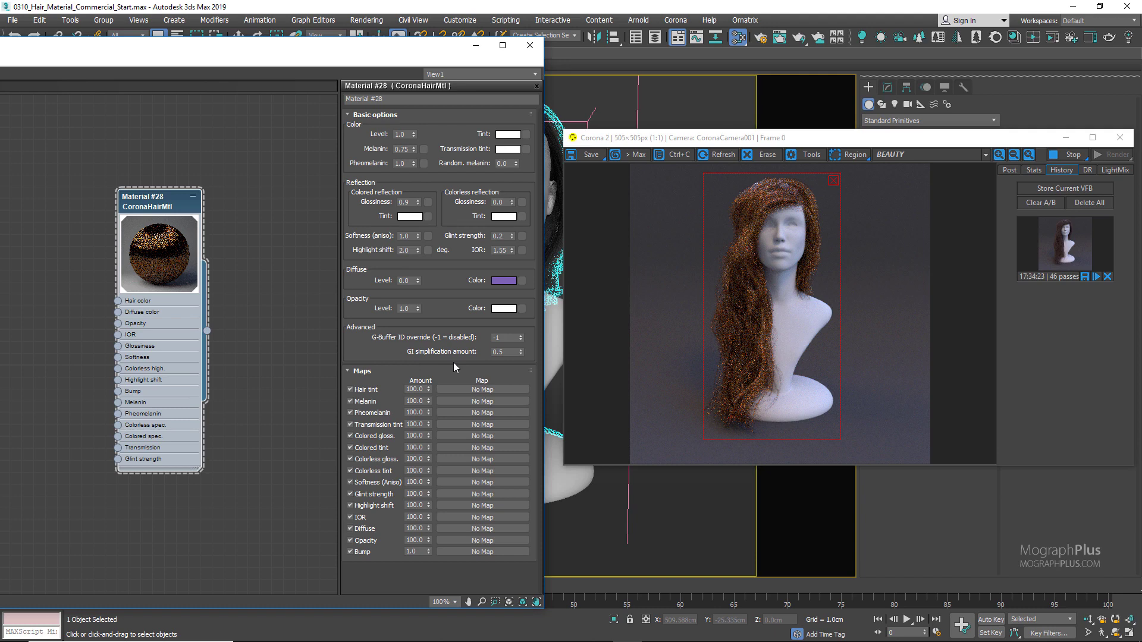
- Review the global illumination solvers and performance settings in Render Setup, and close it
click(762, 38)
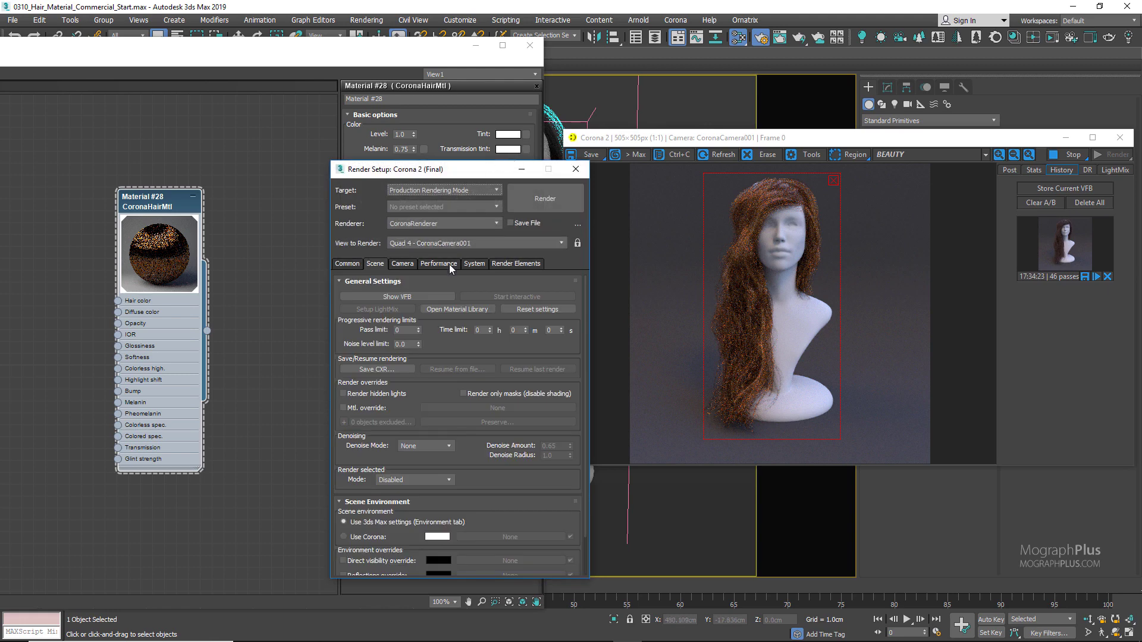
click(450, 265)
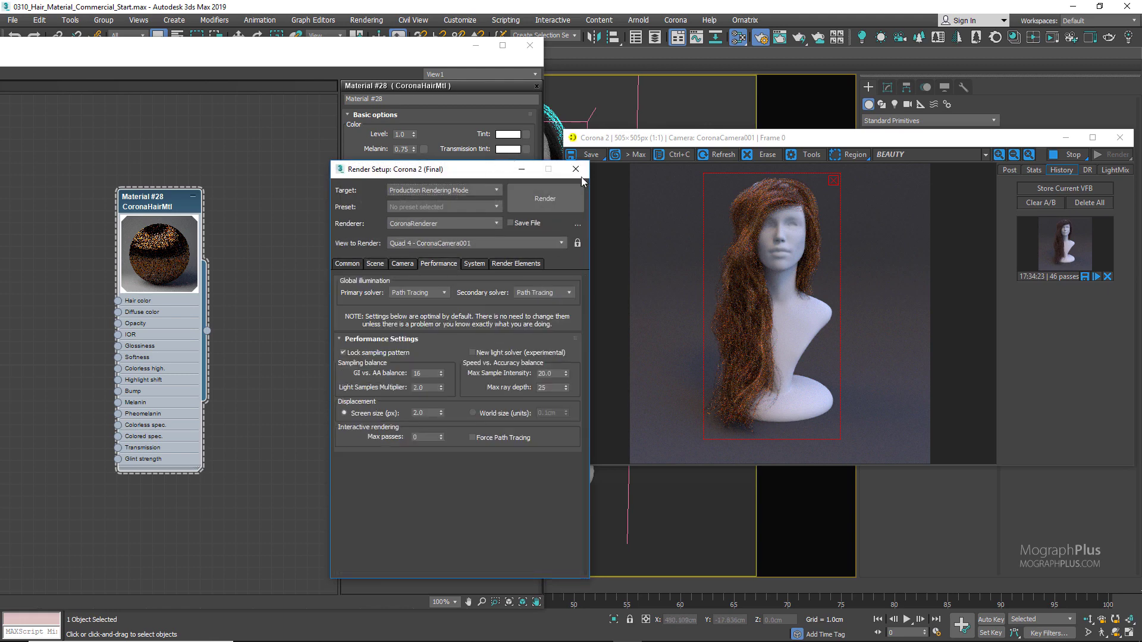
key(F10)
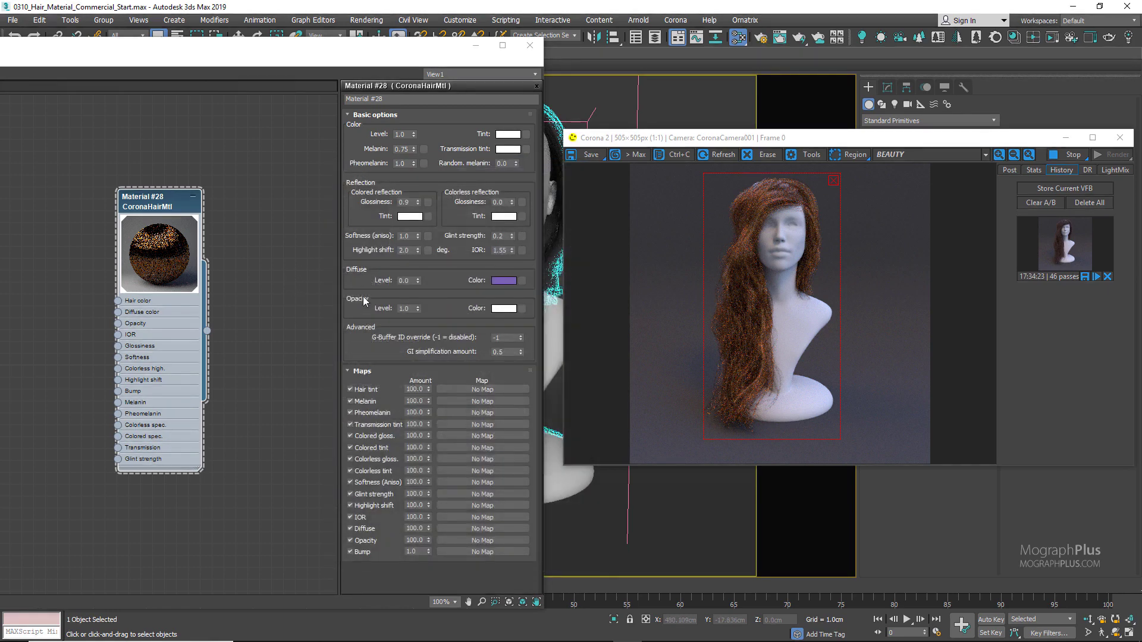
- Try a GI simplification amount of 0.0 on the hair material and set it back to 0.5
right_click(521, 354)
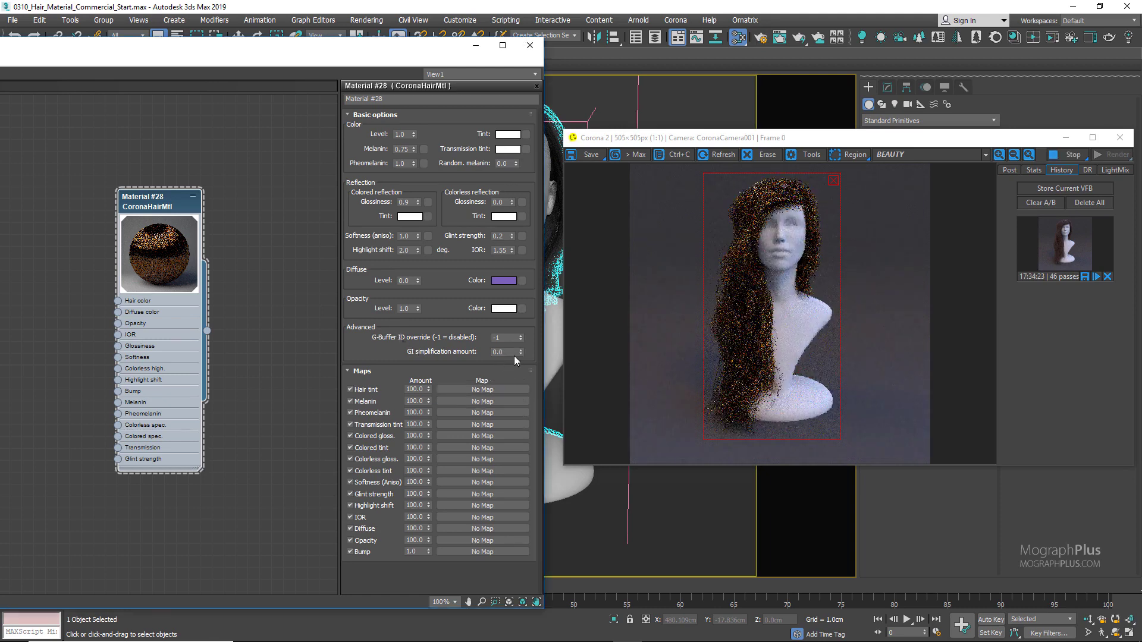
drag(521, 354, 525, 307)
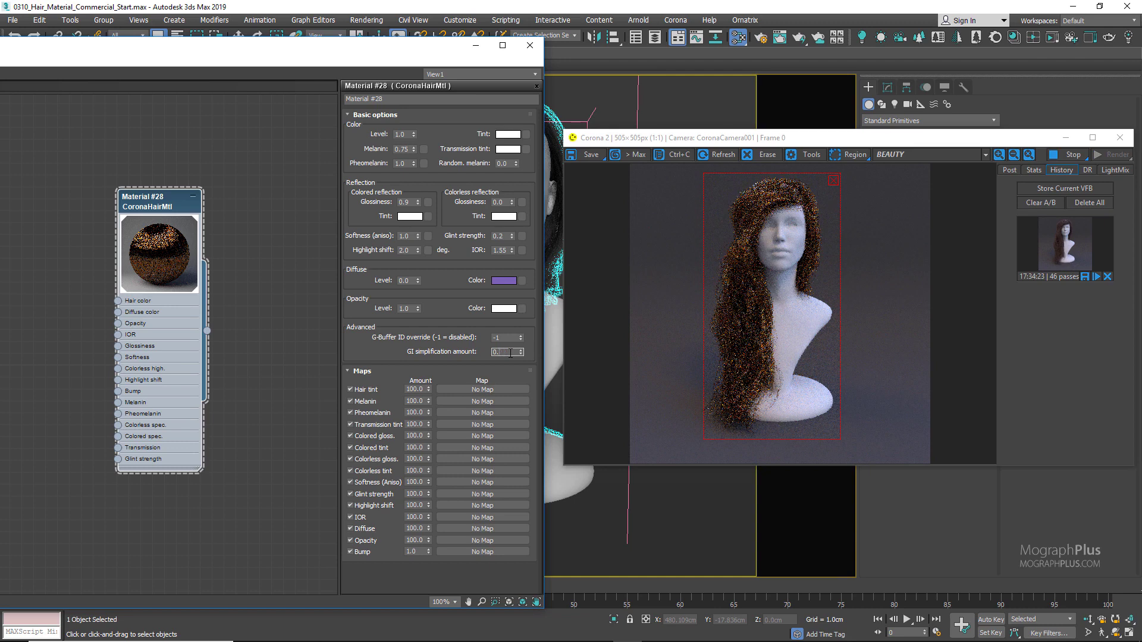
key(Return)
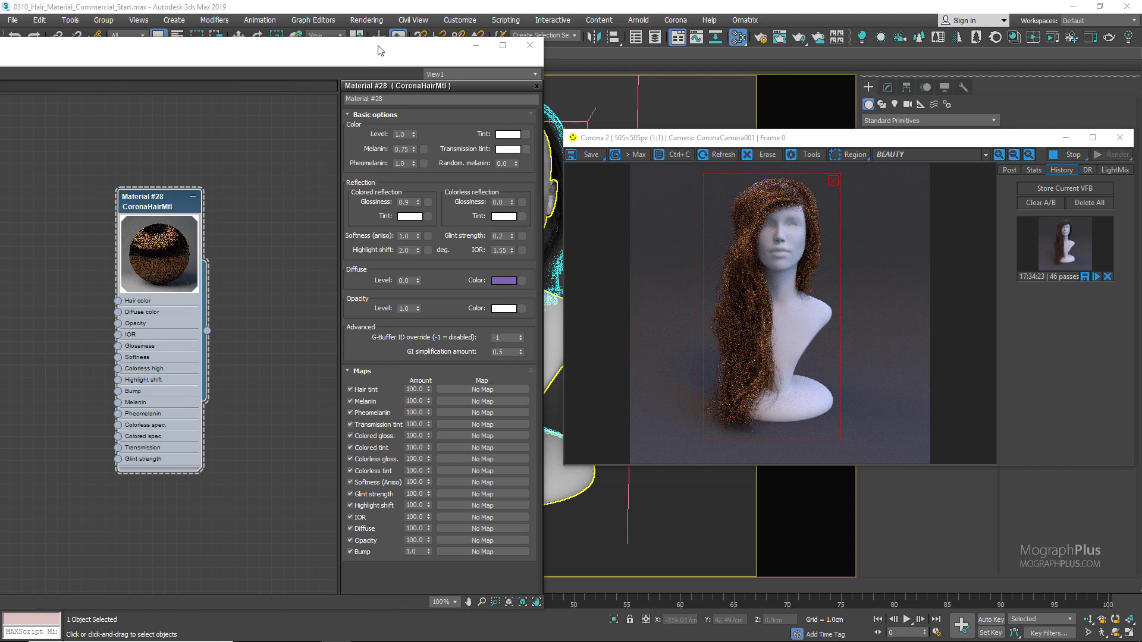
drag(379, 44, 490, 38)
middle_drag(306, 137, 245, 334)
scroll(241, 330, down, 2)
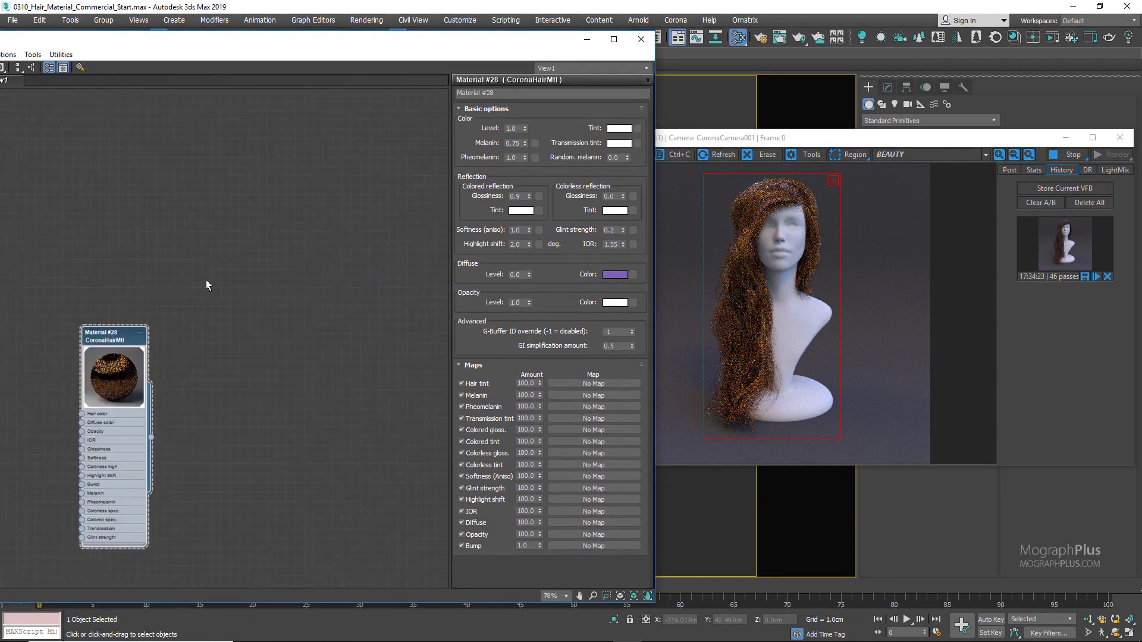
middle_drag(206, 279, 272, 435)
middle_drag(170, 298, 122, 383)
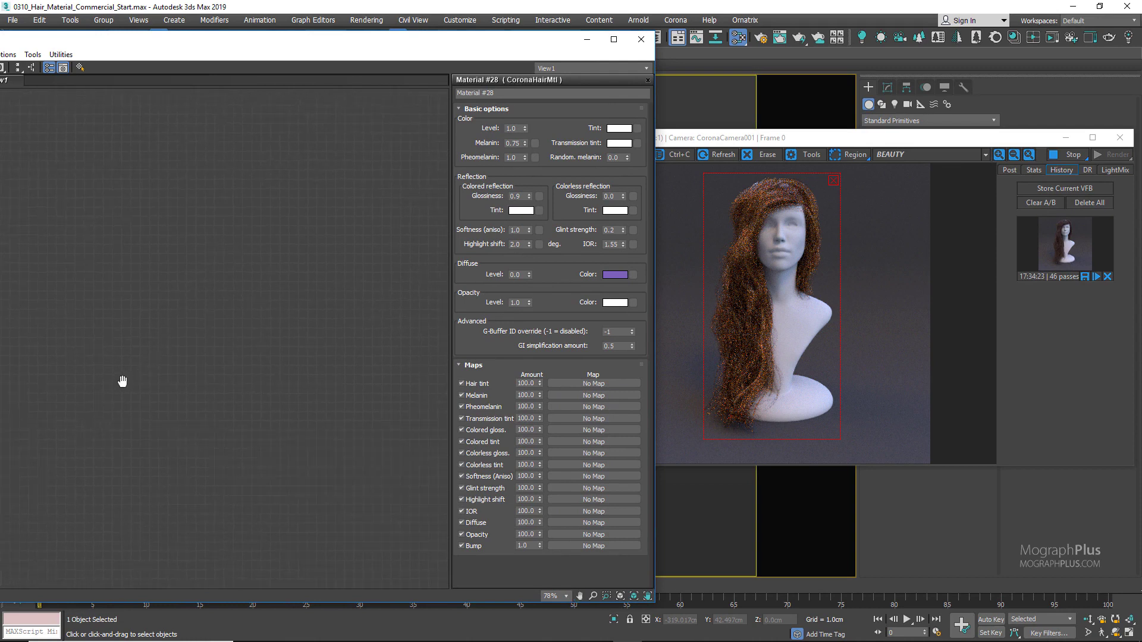
right_click(74, 185)
click(106, 142)
drag(340, 56, 393, 99)
right_click(175, 224)
mouse_move(210, 232)
mouse_move(318, 258)
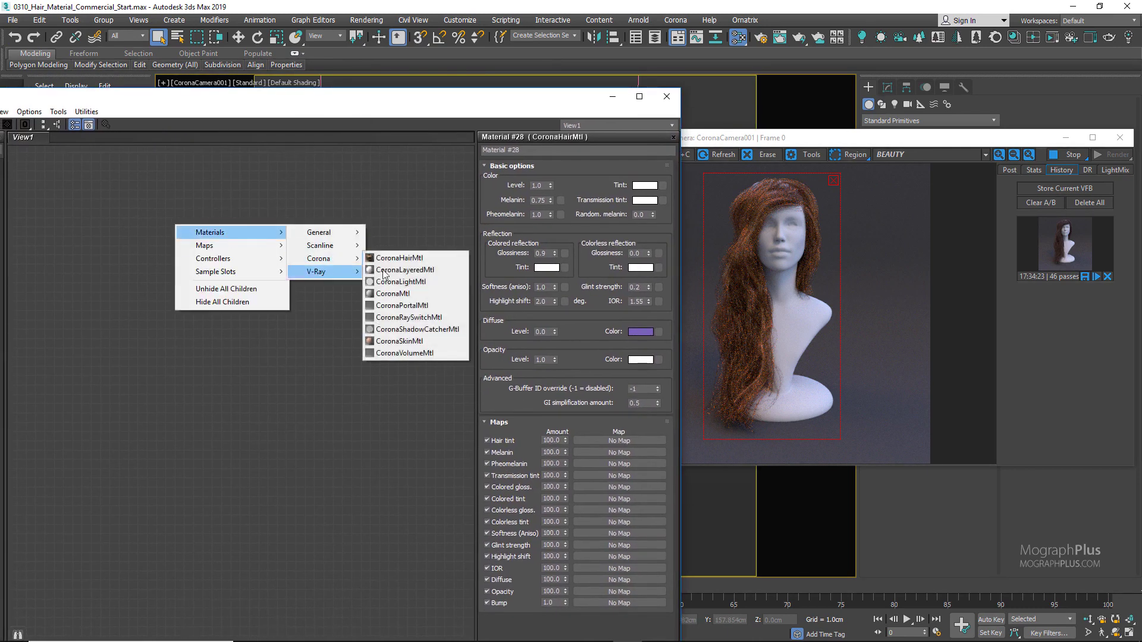
click(392, 293)
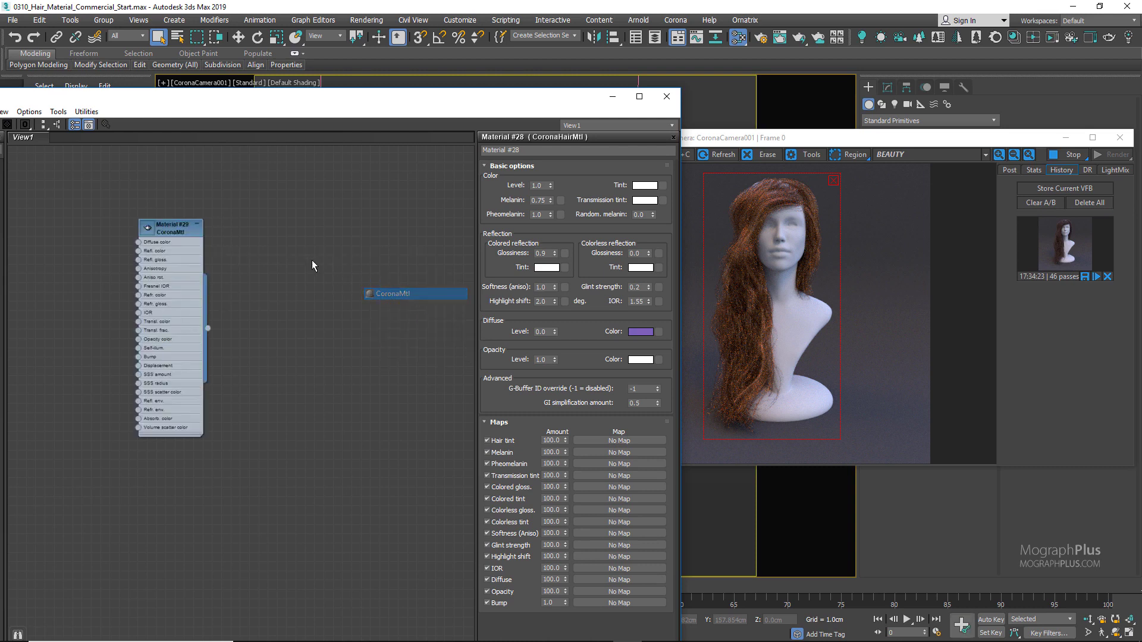
click(157, 280)
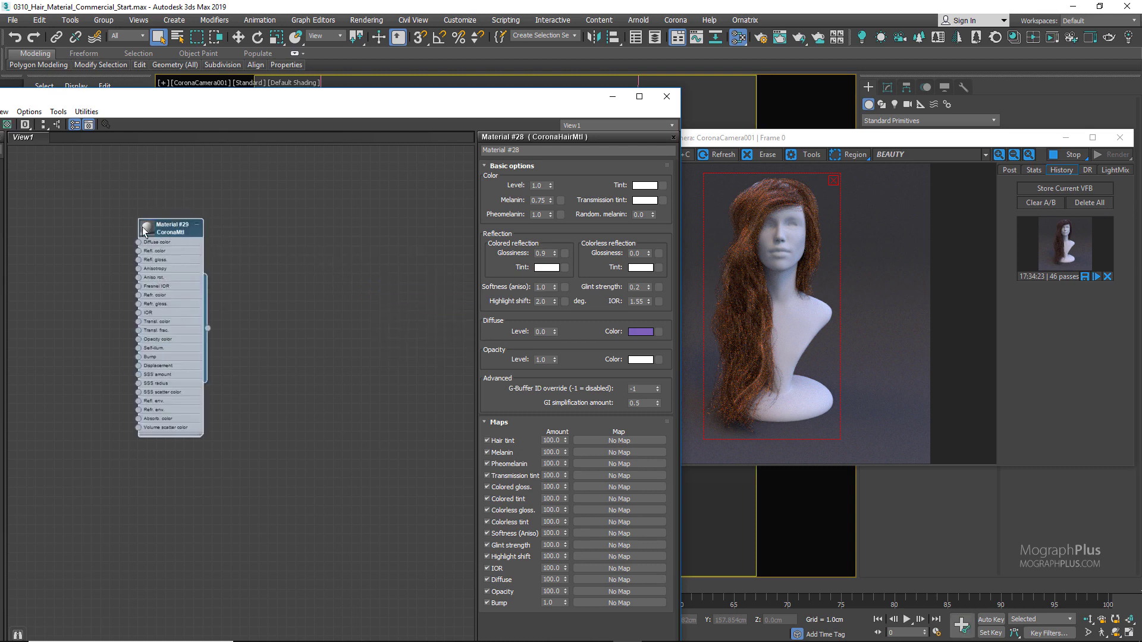
key(Delete)
- Create a new CoronaHairMtl in the empty area of the material view and assign it to the selected hair
right_click(114, 192)
mouse_move(155, 198)
mouse_move(272, 227)
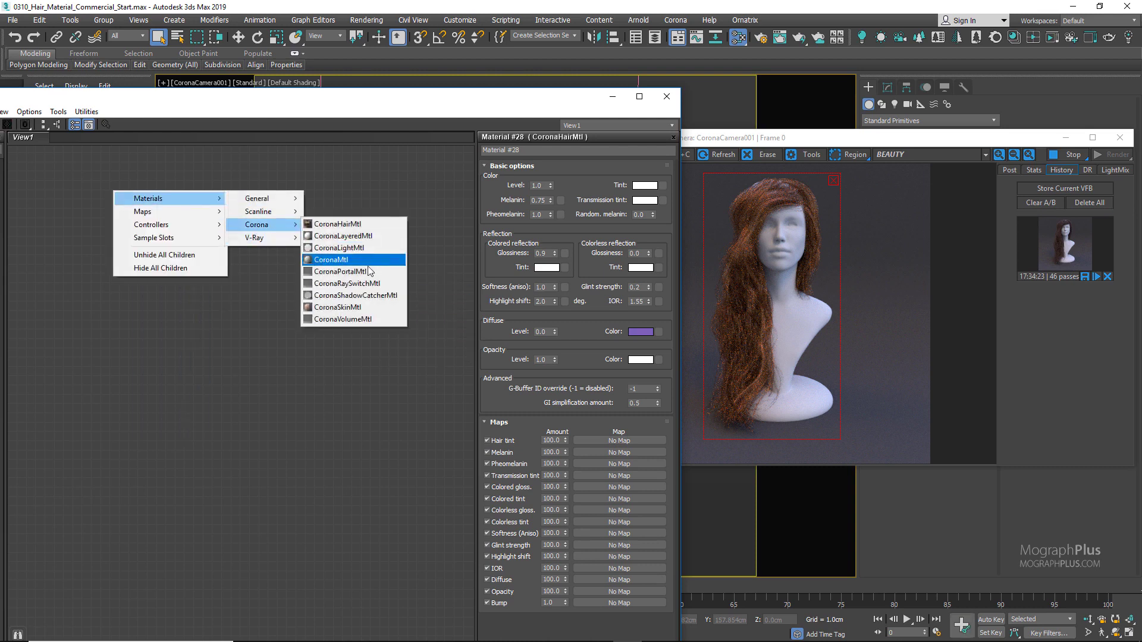
click(337, 224)
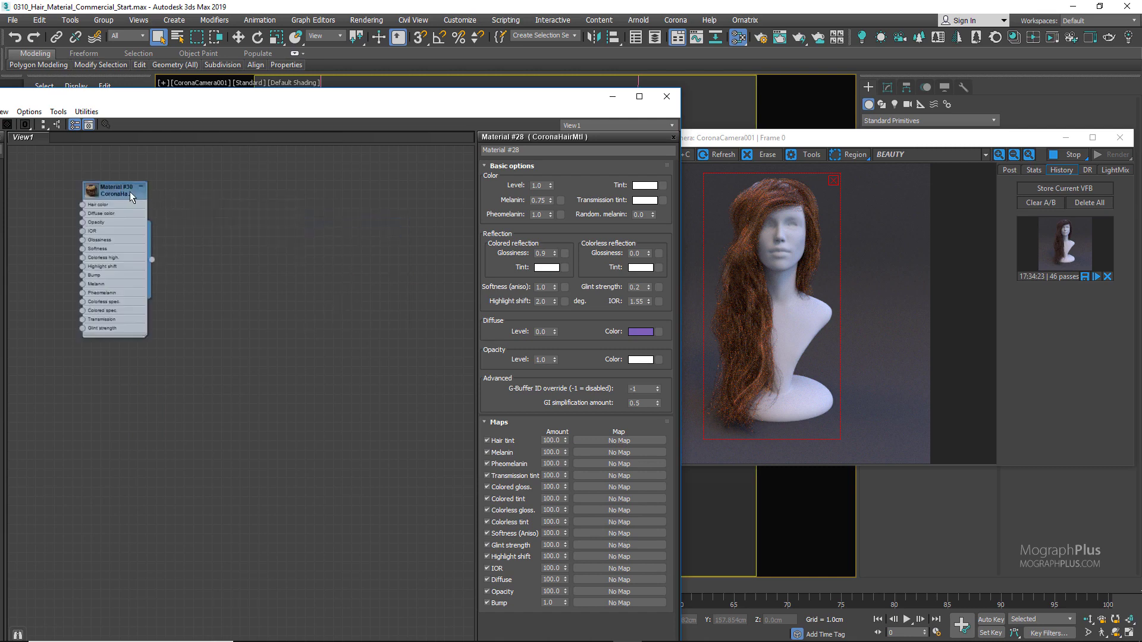
right_click(130, 192)
click(179, 211)
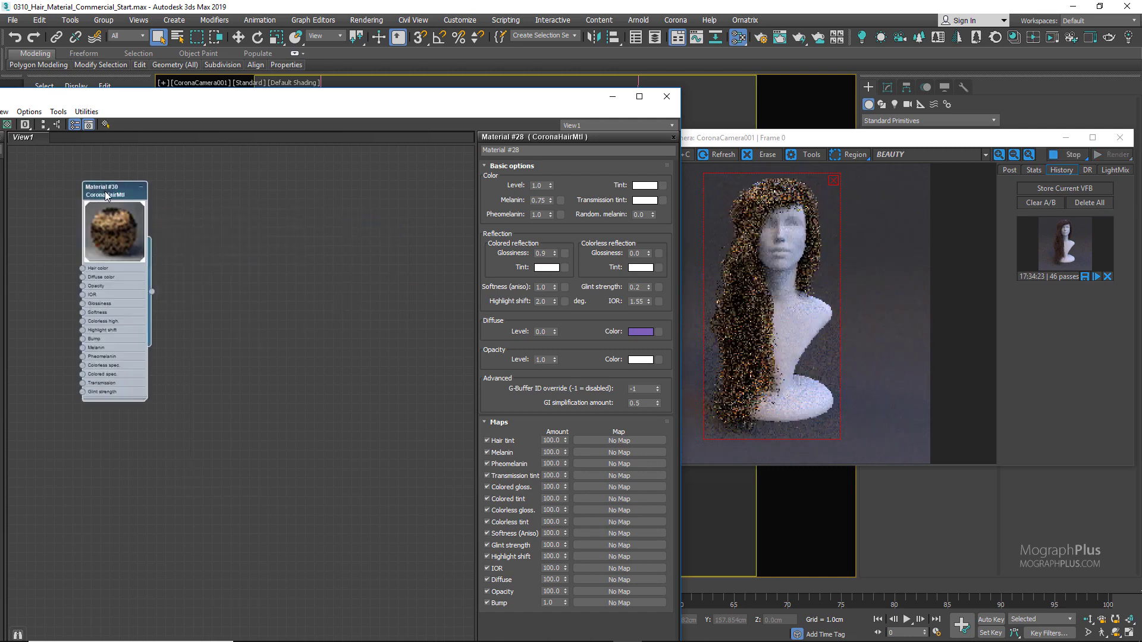
- Name the new hair material Auburn and set its melanin to 0.8
double_click(107, 195)
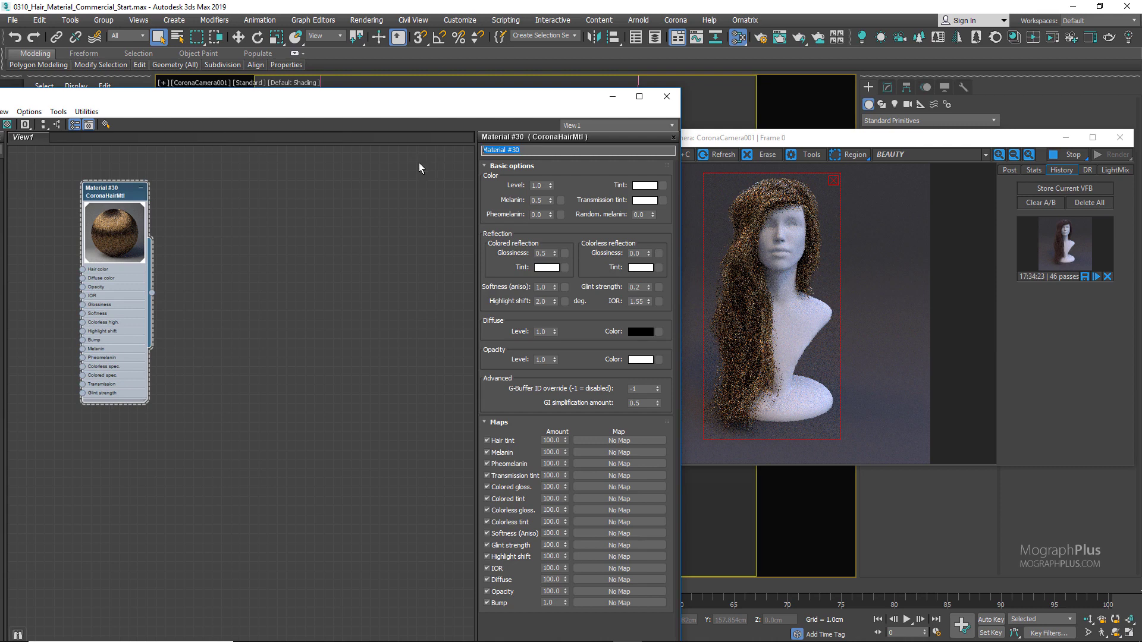
text(Auburn)
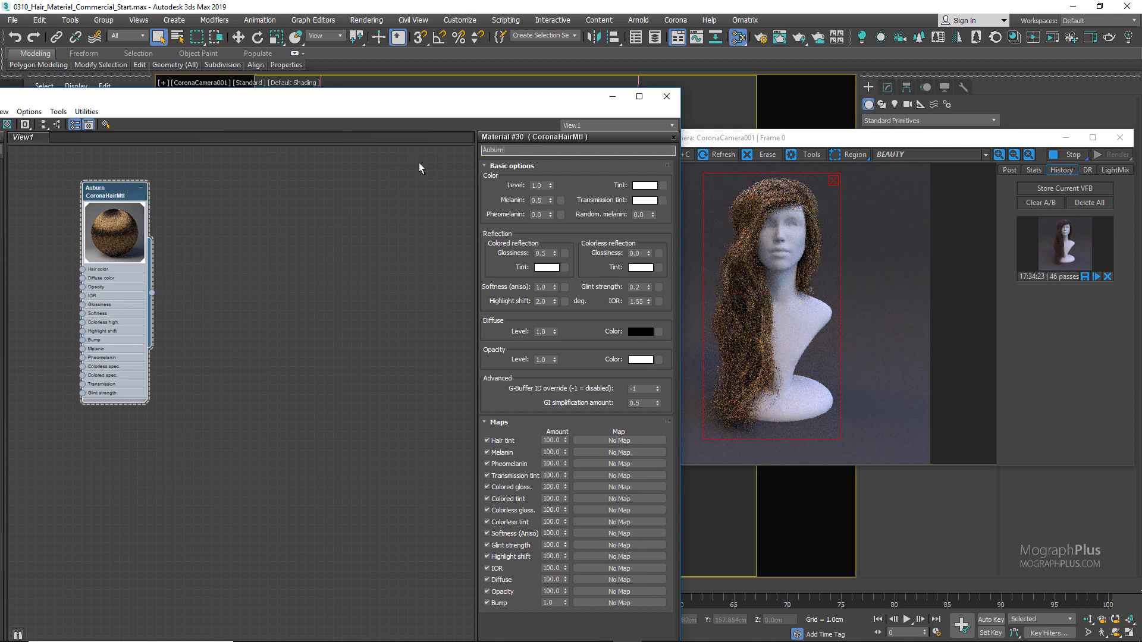
double_click(538, 200)
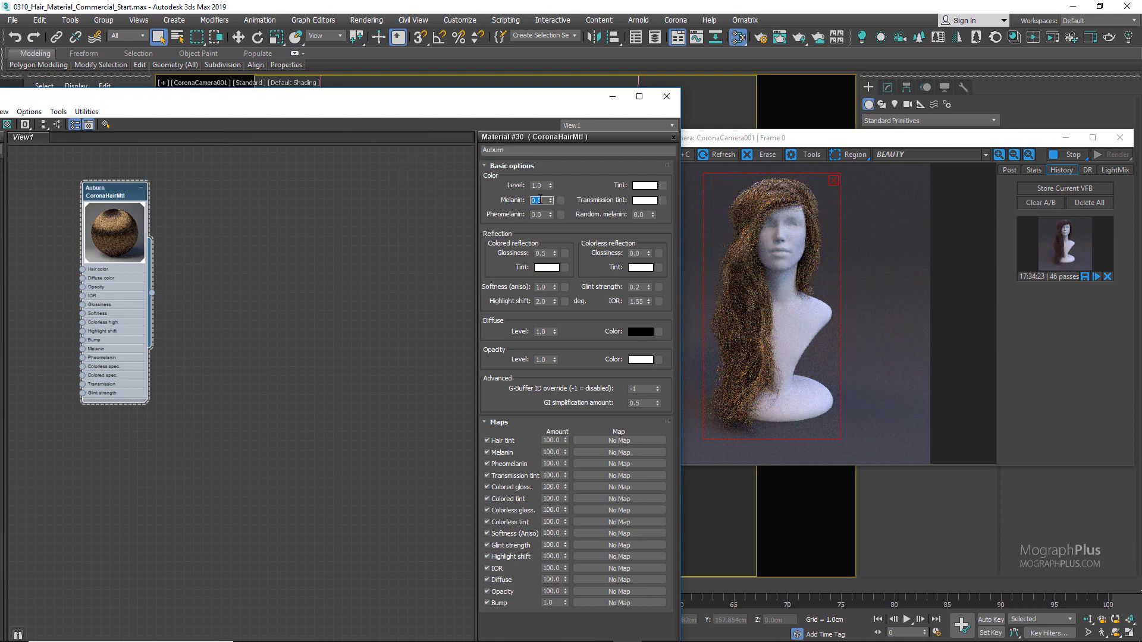
text(0.8)
key(Return)
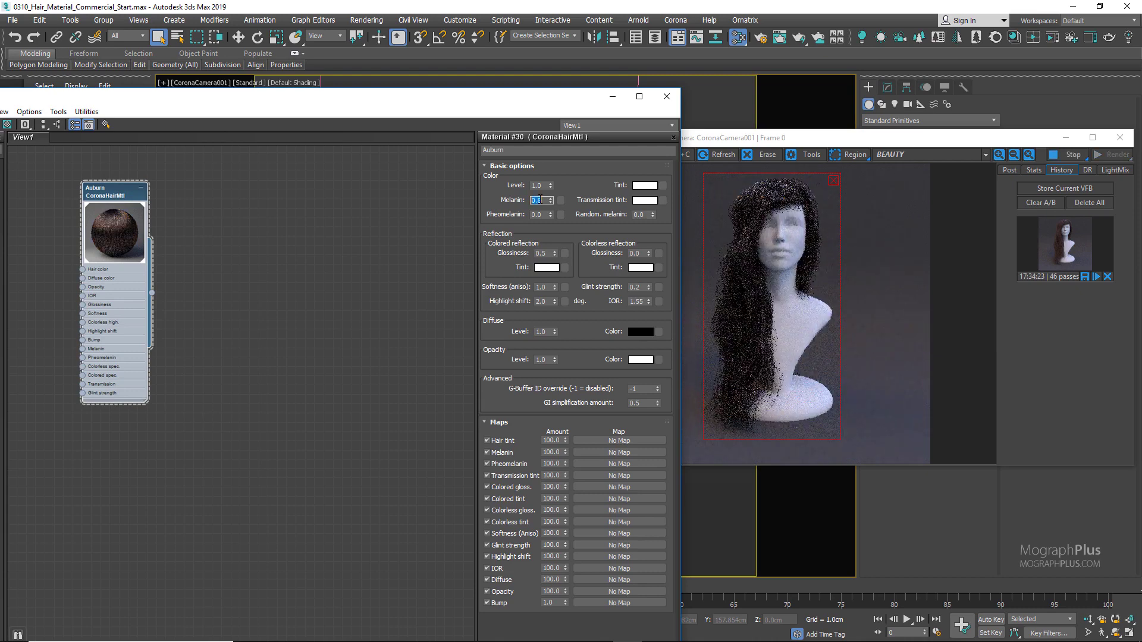
- Set the pheomelanin of the Auburn material to 0.9
drag(529, 99, 473, 81)
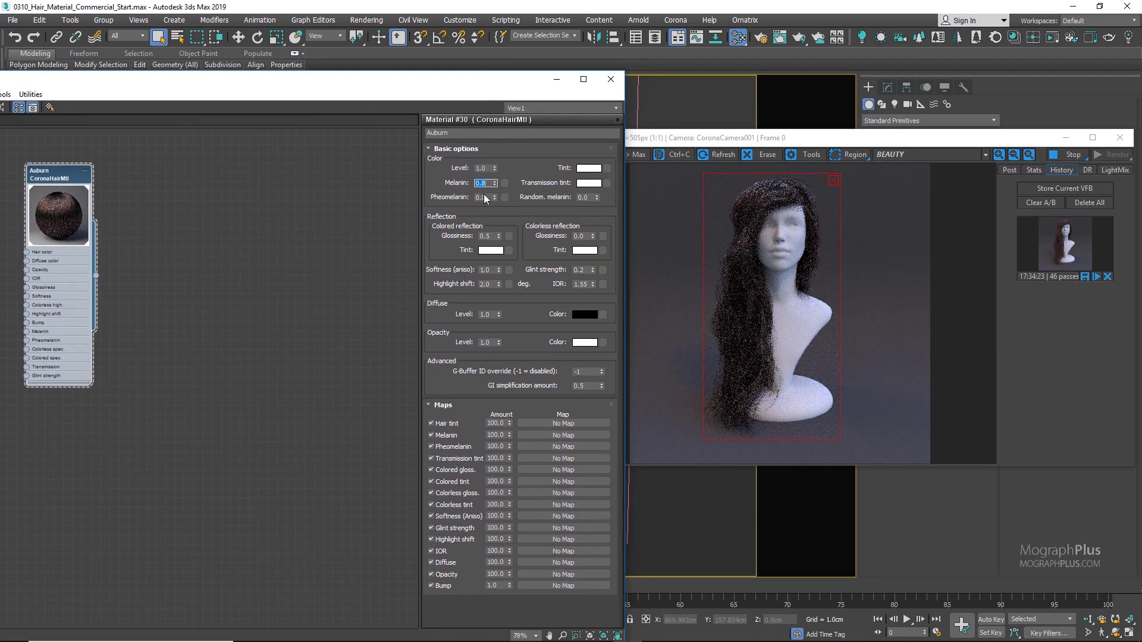
double_click(480, 197)
text(0.9)
key(Return)
drag(508, 82, 502, 52)
key(z)
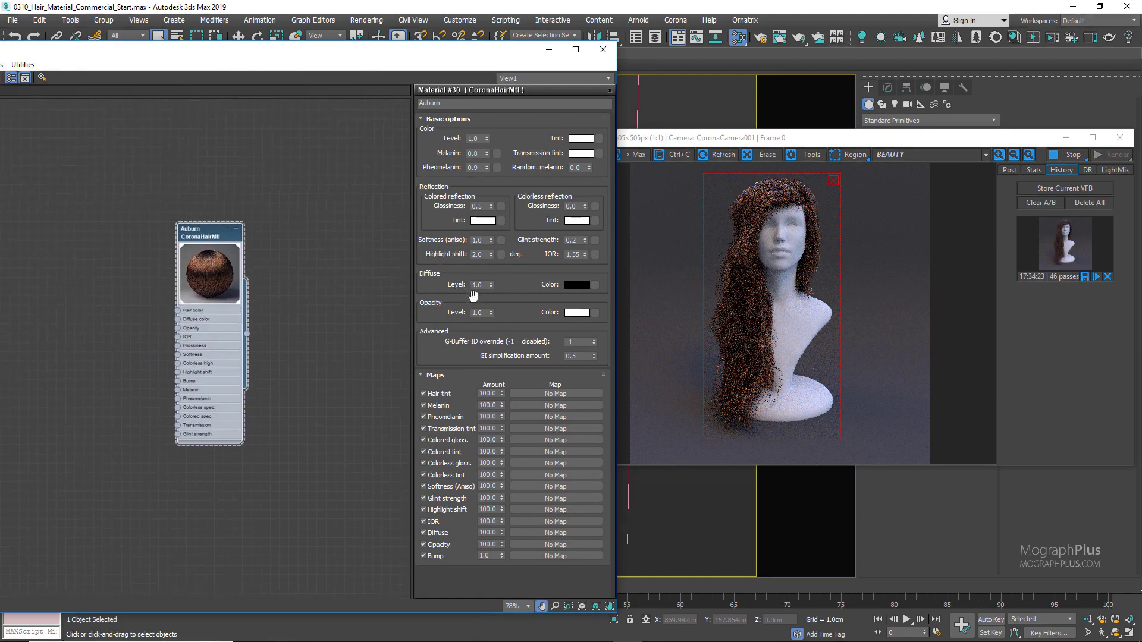
drag(183, 224, 211, 193)
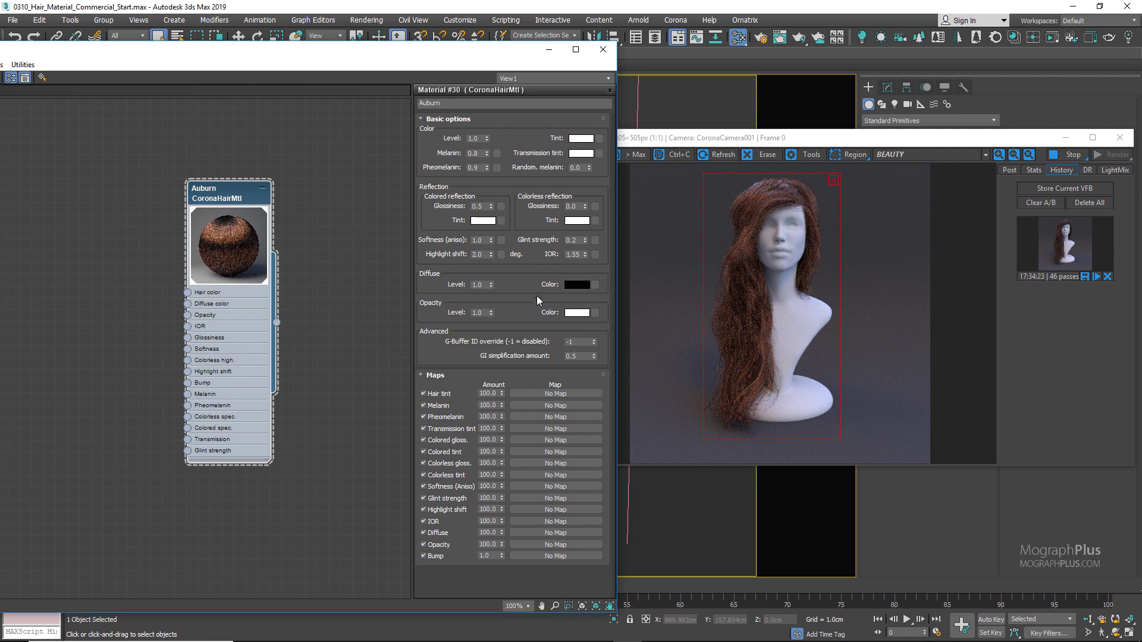
- Set the Auburn material's diffuse color to red 170, green 44 and blue 16
click(576, 285)
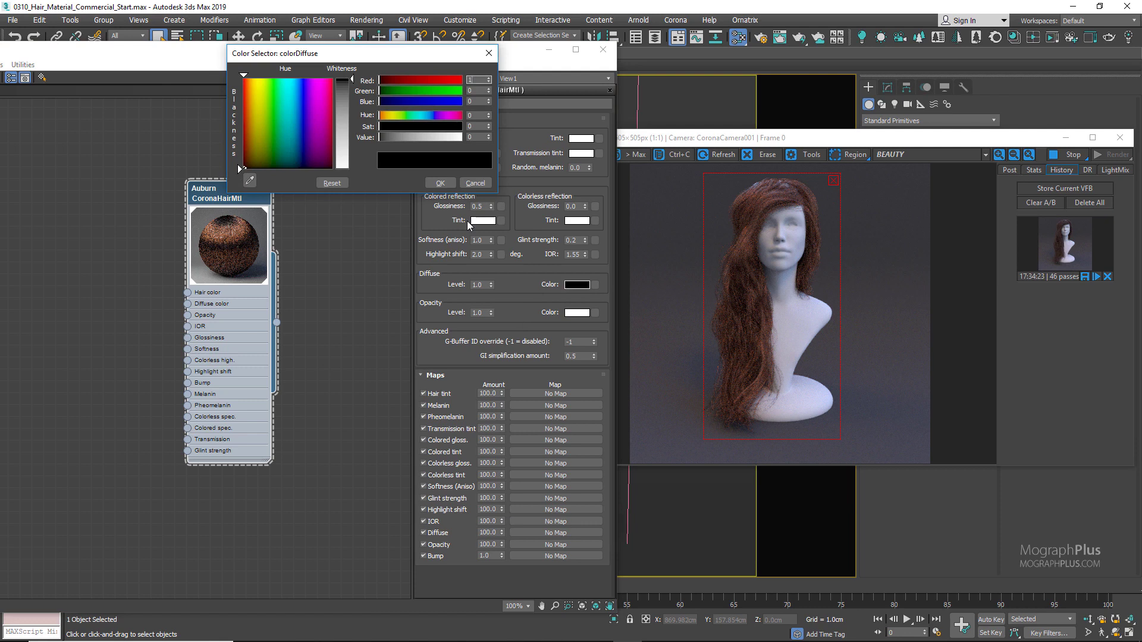
click(480, 90)
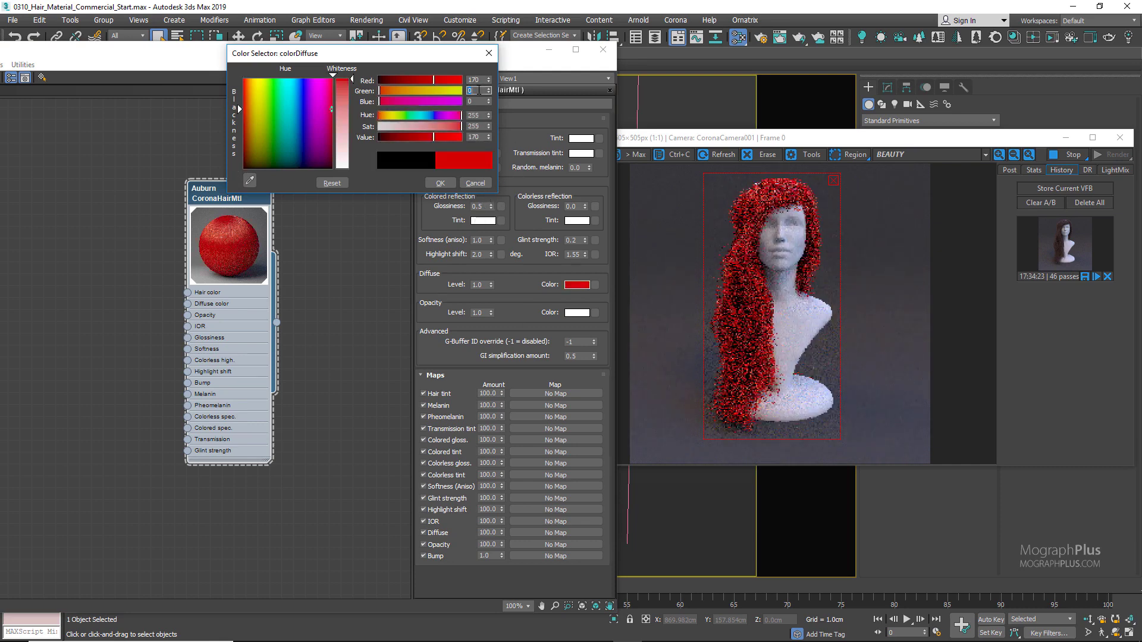
text(44)
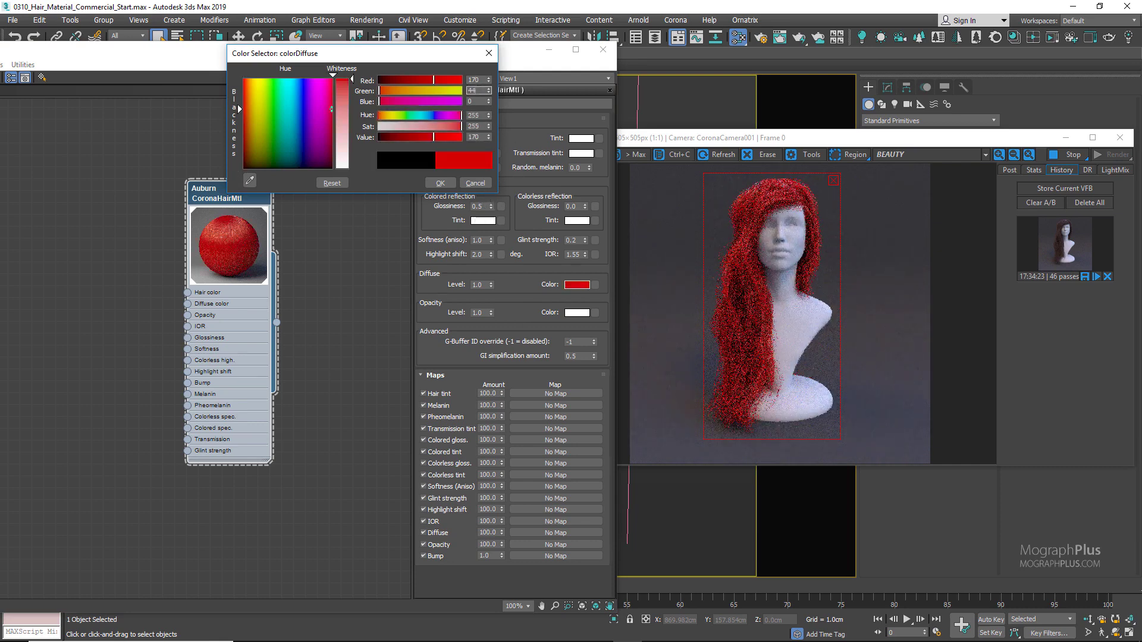
click(477, 100)
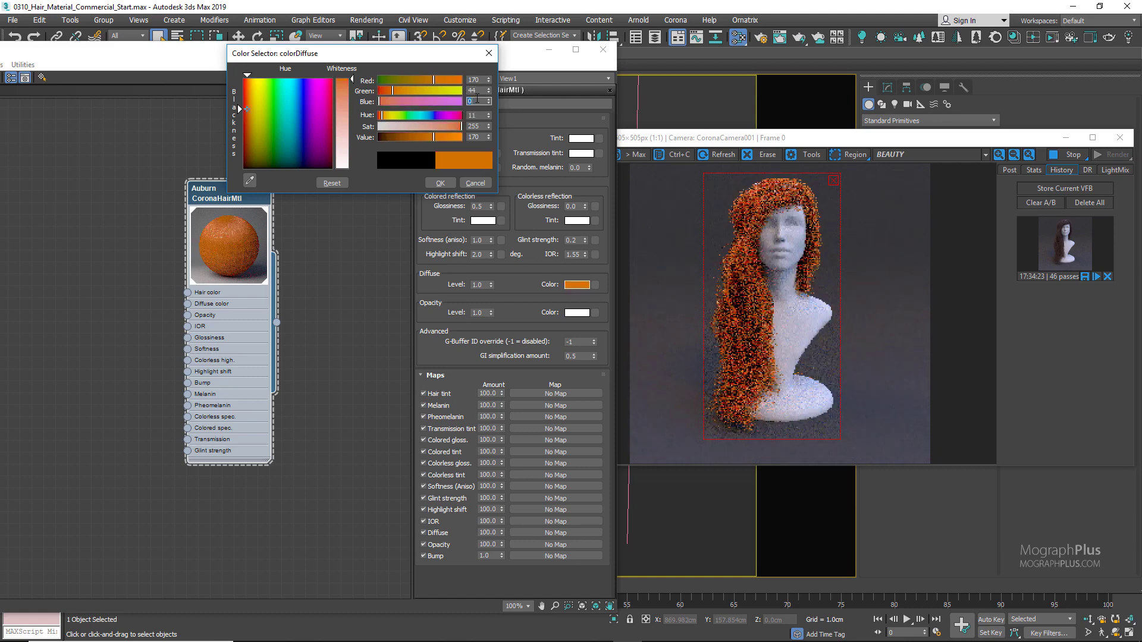
text(16)
key(Return)
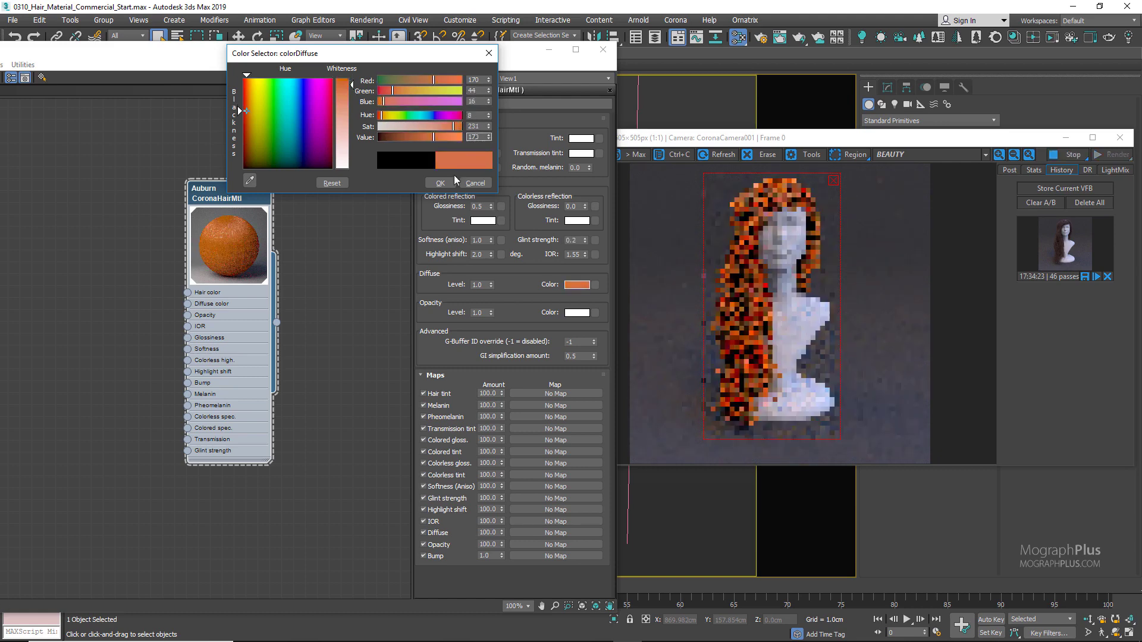
click(440, 183)
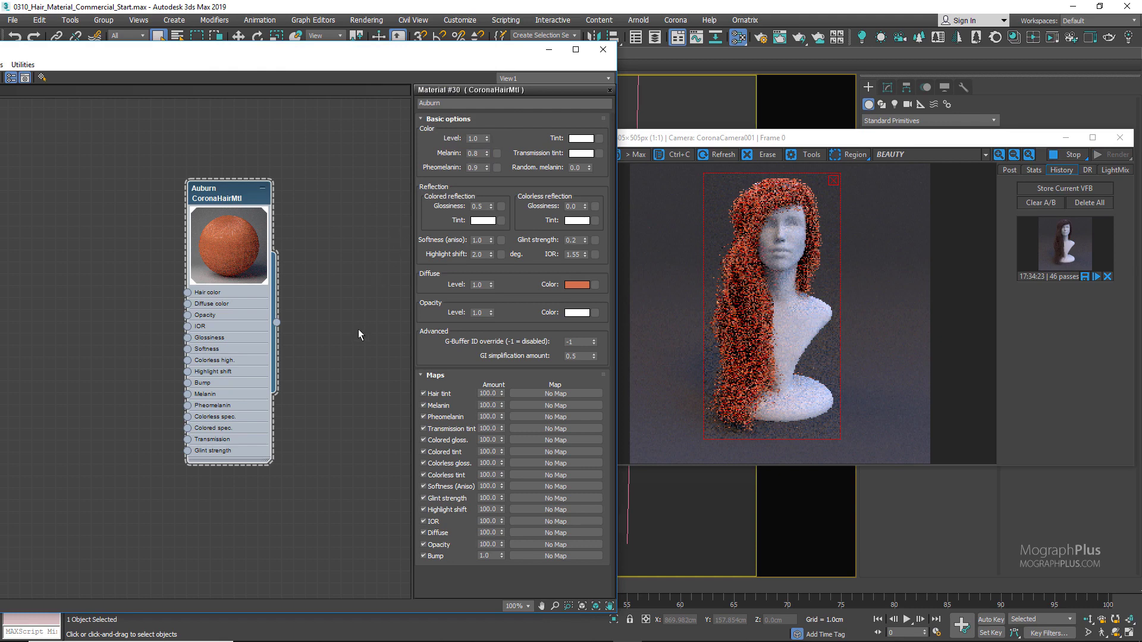
- Reduce the Auburn material's diffuse level to 0.3
double_click(482, 284)
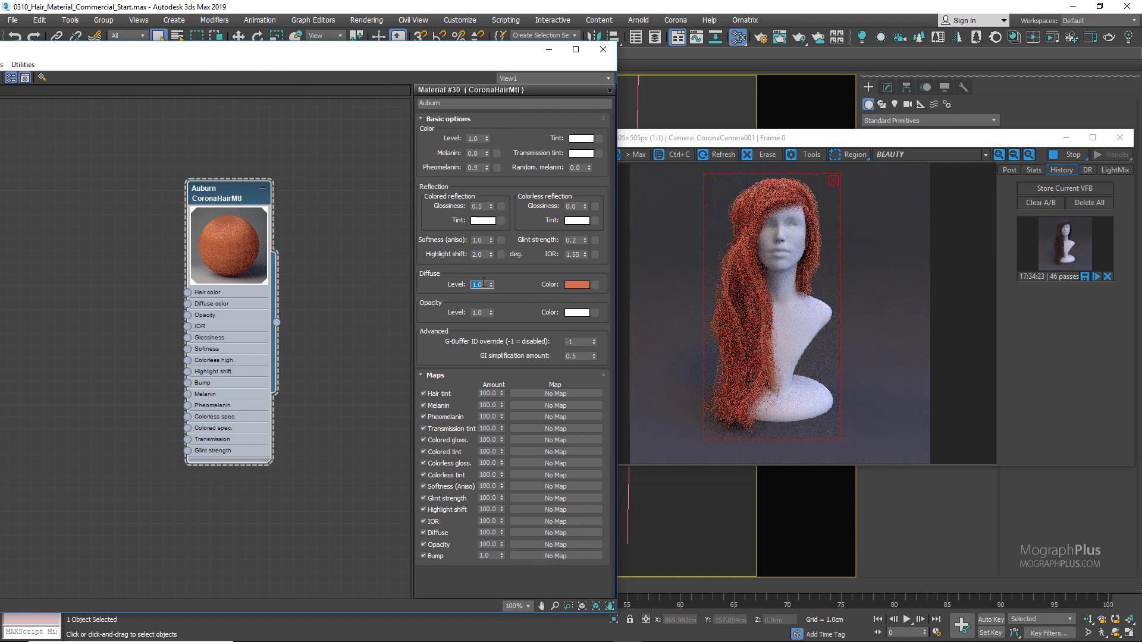
text(0.3)
key(Return)
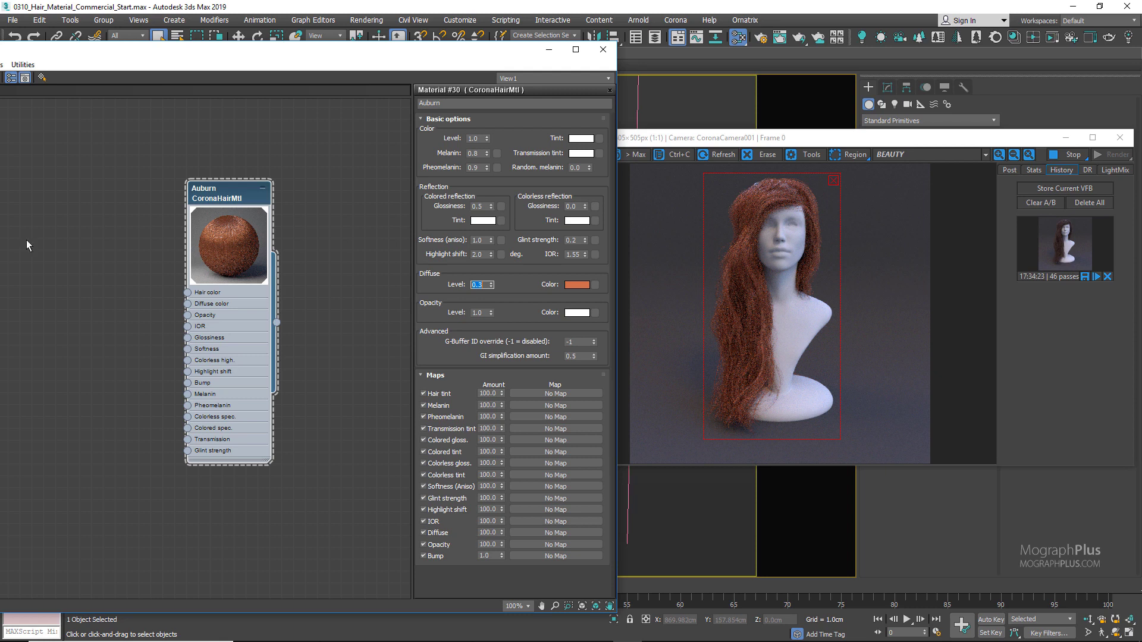
click(478, 207)
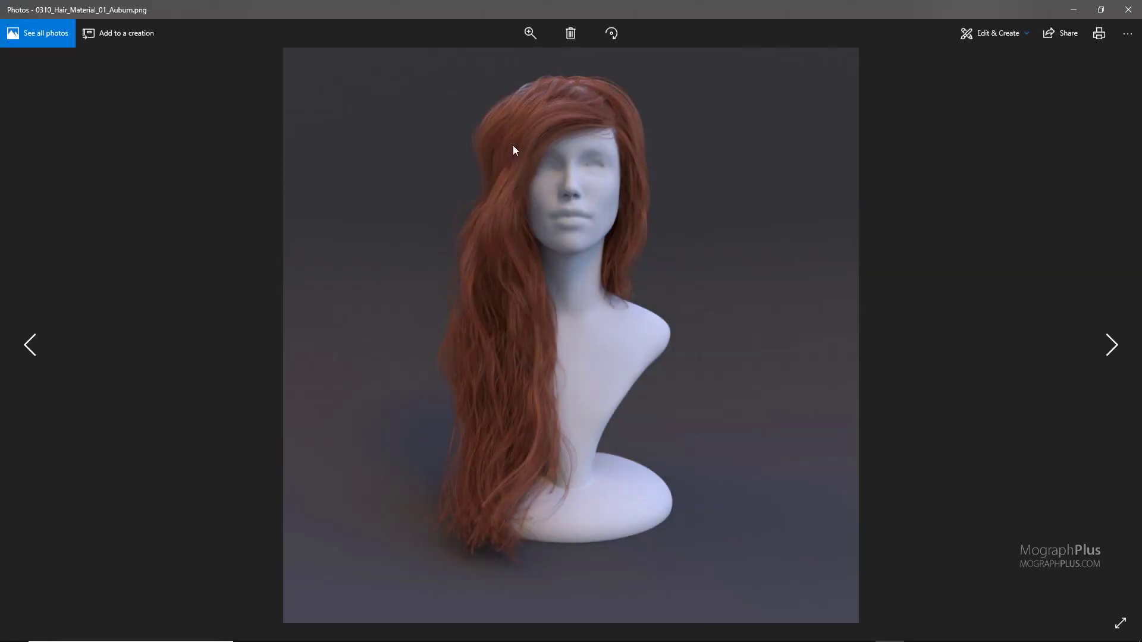
- Examine the finished Auburn hair render in Photos from close up and as a whole, and close the viewer
scroll(513, 146, up, 4)
scroll(523, 153, down, 4)
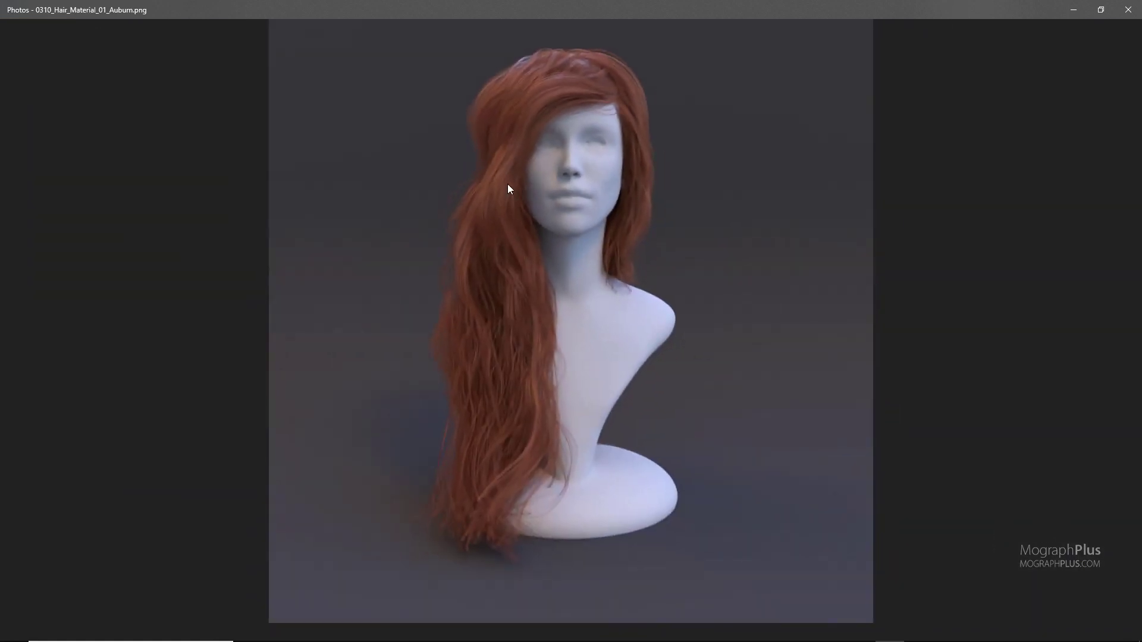
scroll(510, 153, up, 3)
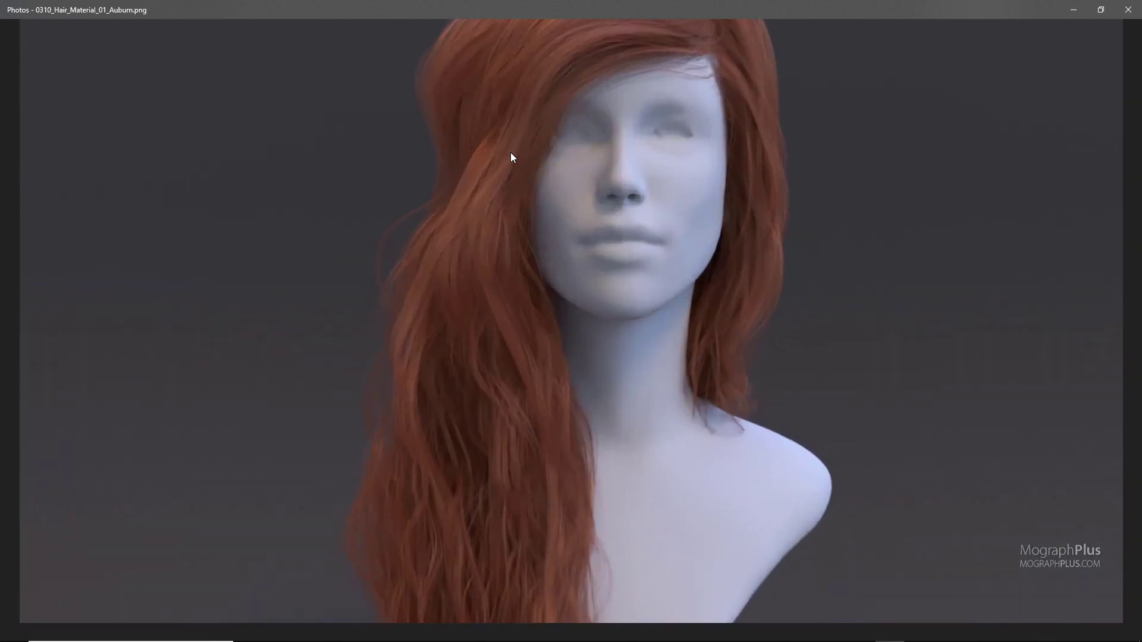
drag(469, 273, 478, 167)
drag(477, 381, 477, 210)
scroll(484, 263, down, 3)
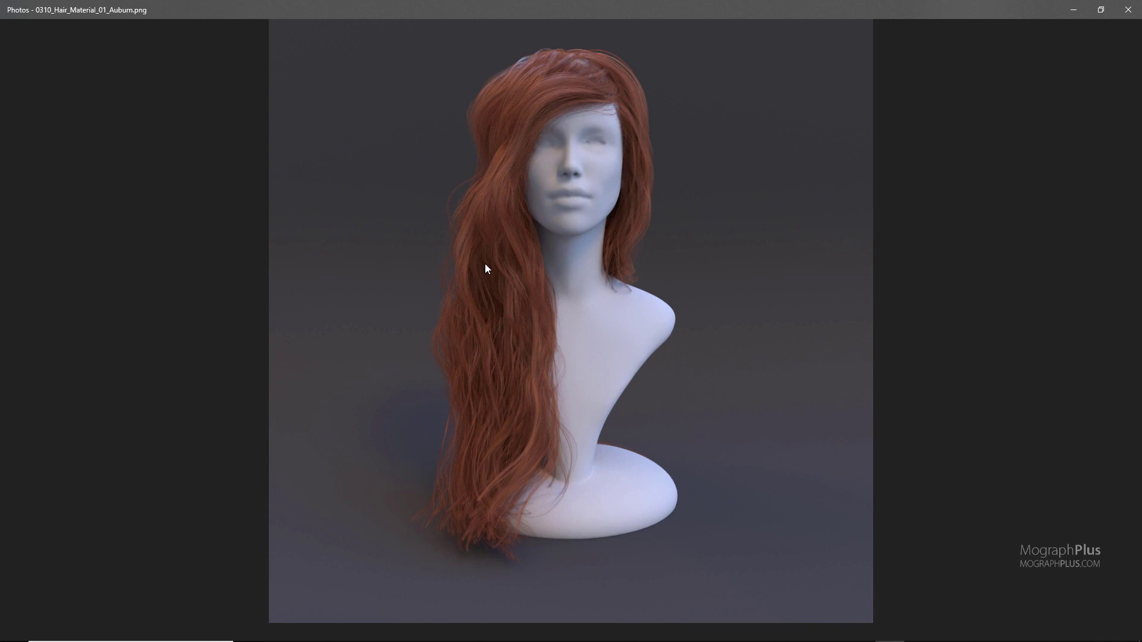
click(1128, 10)
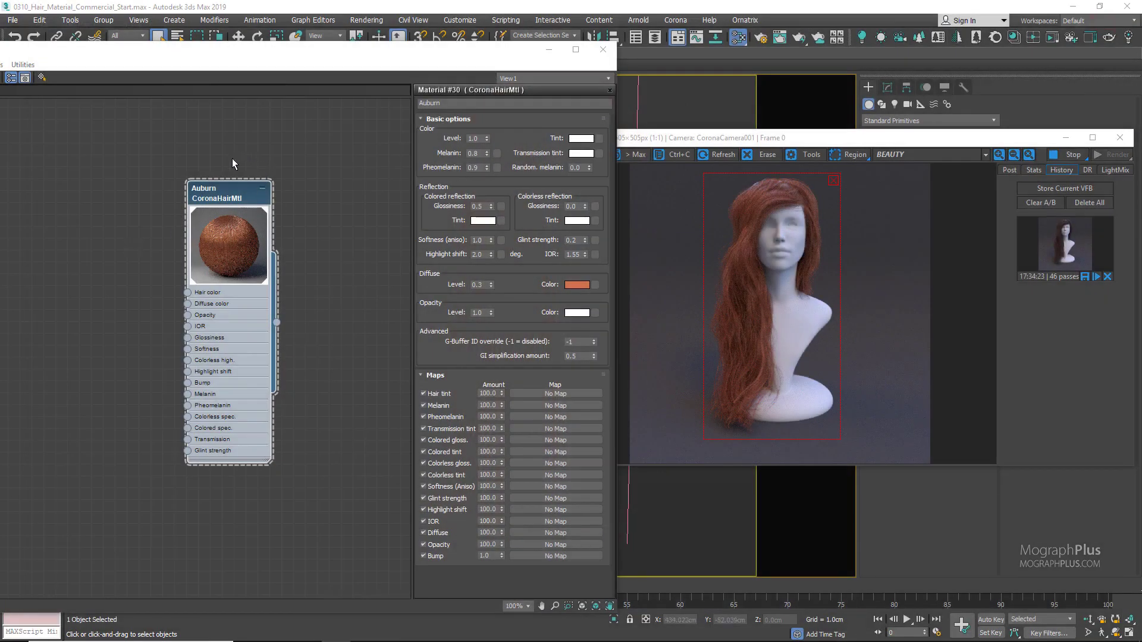
- Duplicate the Auburn hair material beside the original and name the copy Auburn Red
middle_drag(206, 169, 45, 161)
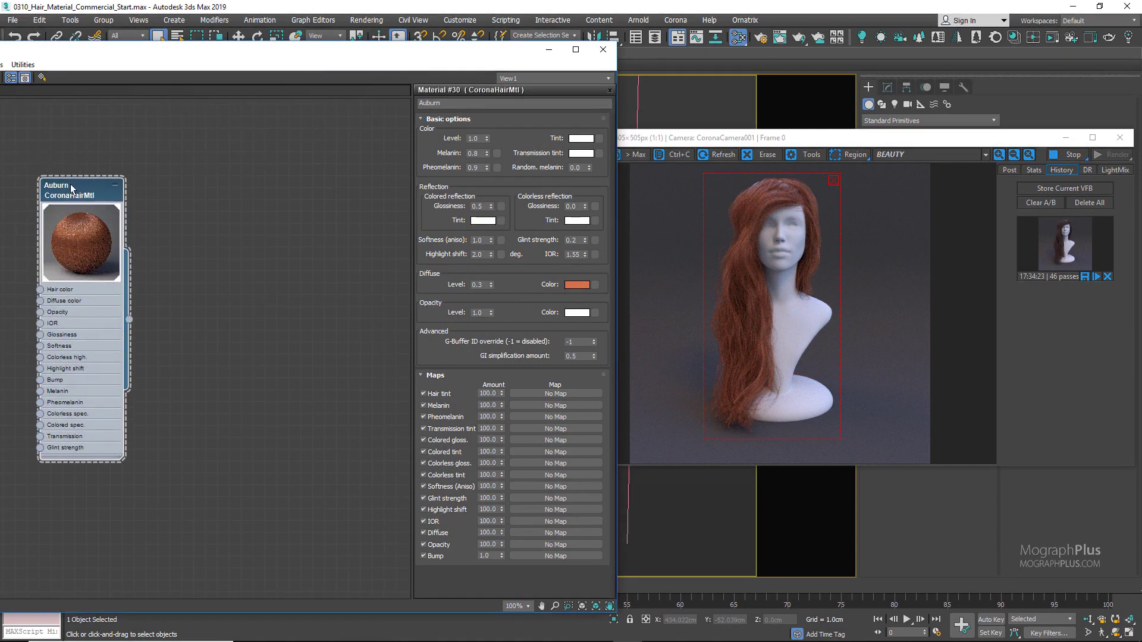
shift+drag(71, 188, 233, 194)
double_click(480, 104)
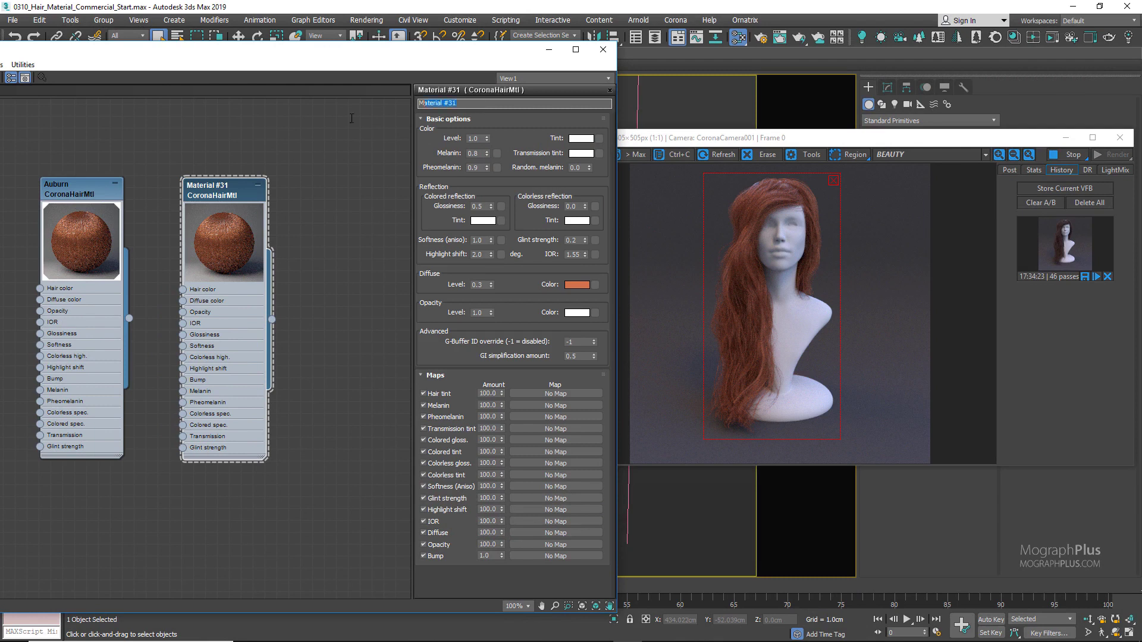
text(Auburn Red)
key(Return)
- Assign the Auburn Red material to the selected hair and set its pheomelanin to 1.0
right_click(238, 188)
click(250, 204)
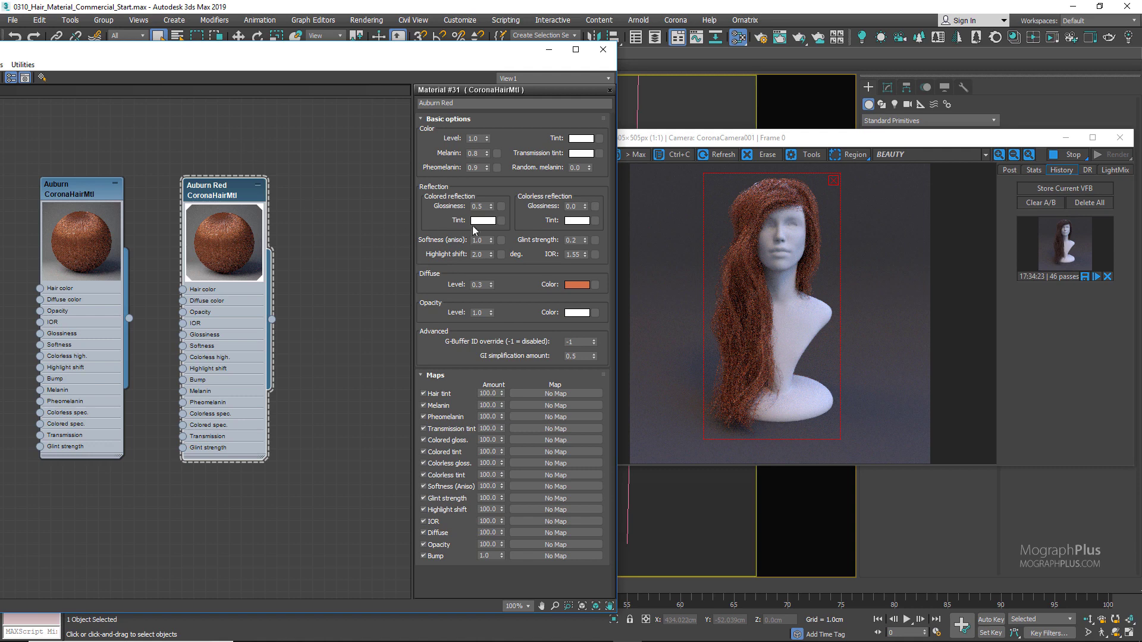
click(474, 168)
text(1)
key(Return)
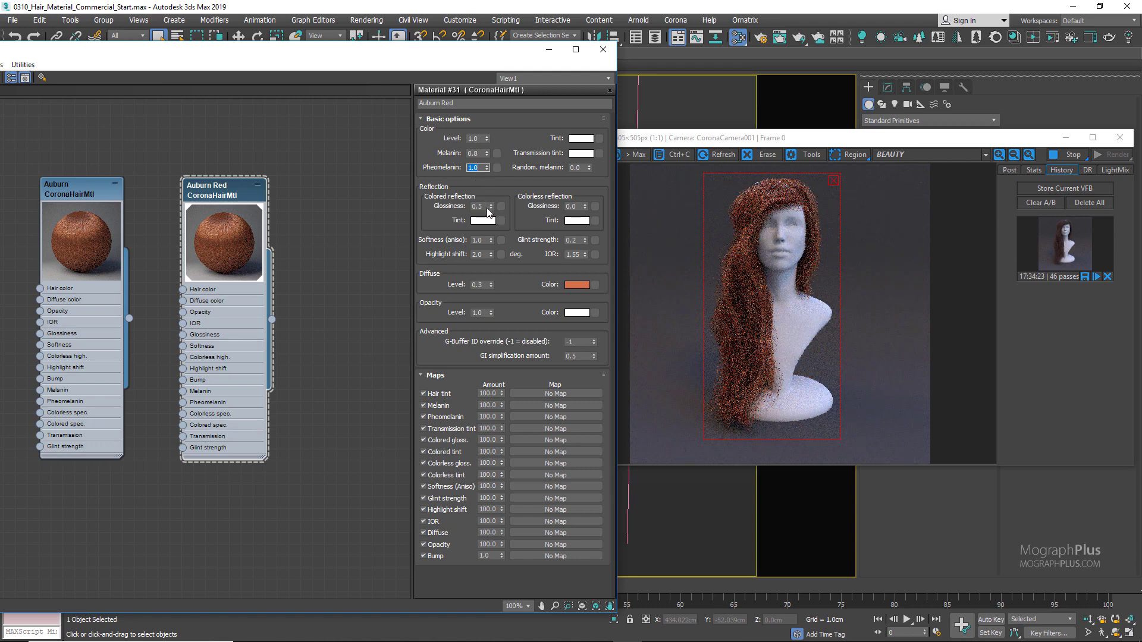
- Set the Auburn Red material's diffuse color to RGB 97, 5, 5 and its diffuse level to 0.4
click(577, 285)
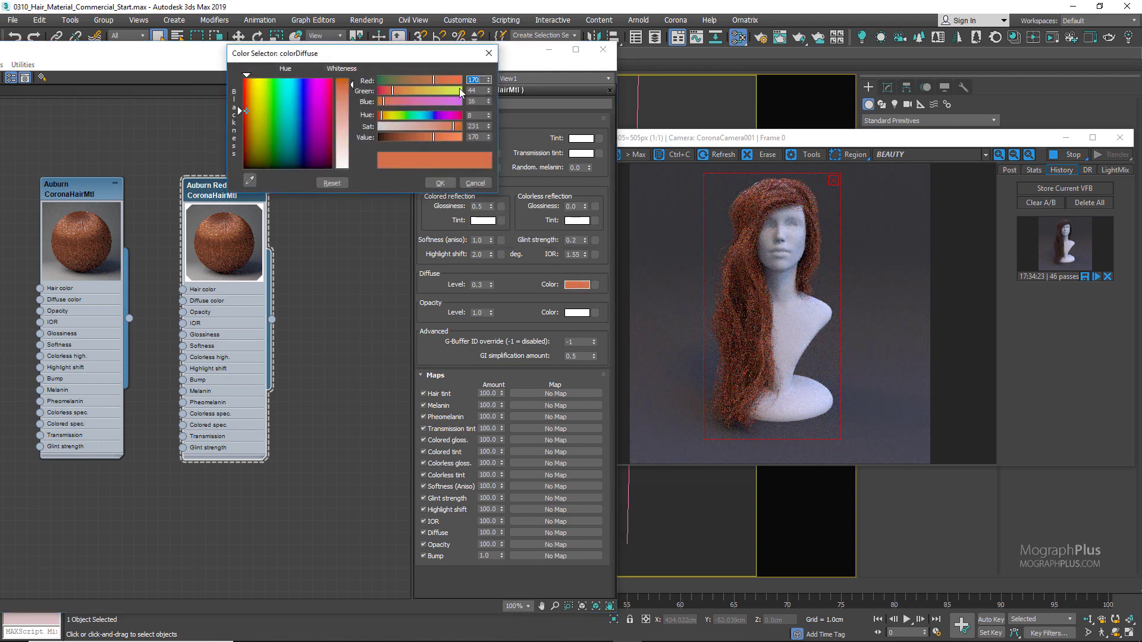
text(97)
double_click(476, 90)
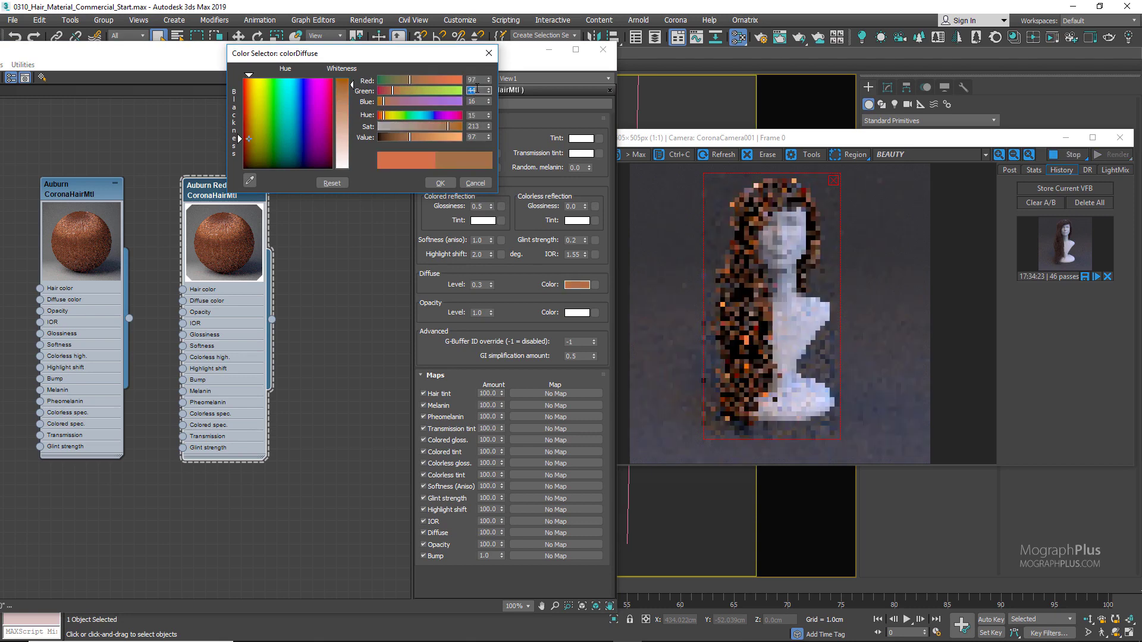
text(5)
double_click(472, 101)
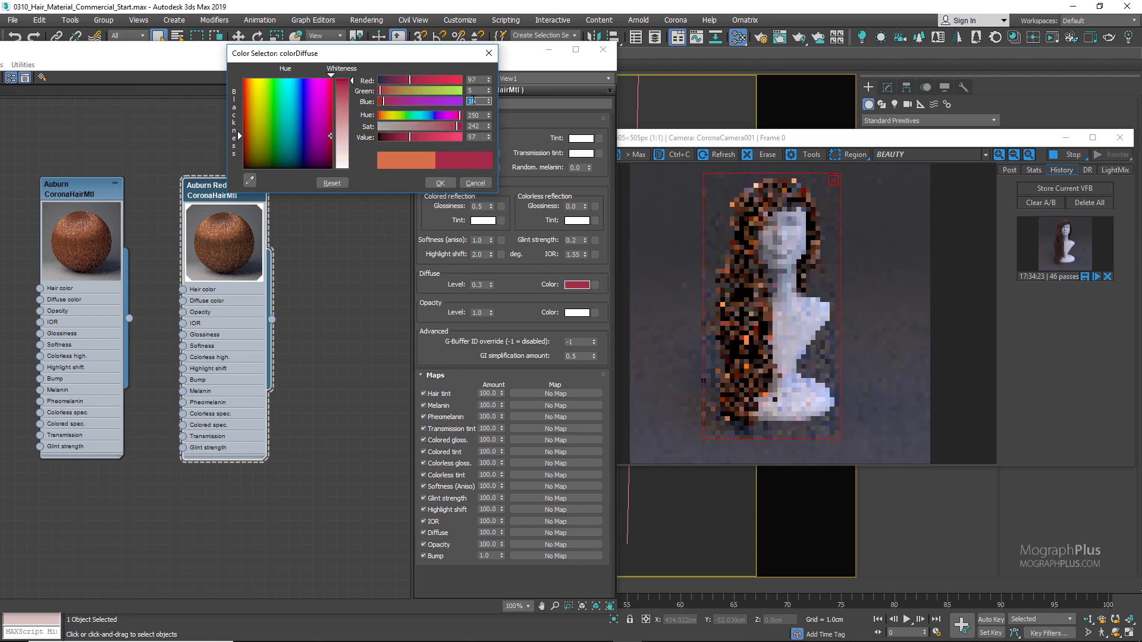
text(5)
key(Tab)
click(448, 184)
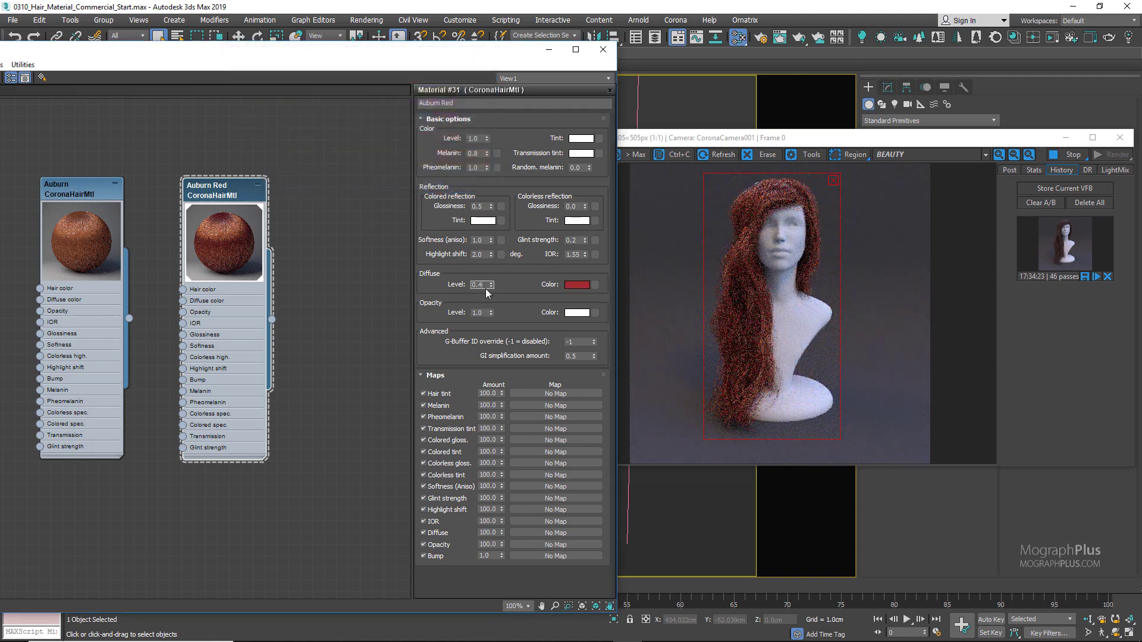
key(Return)
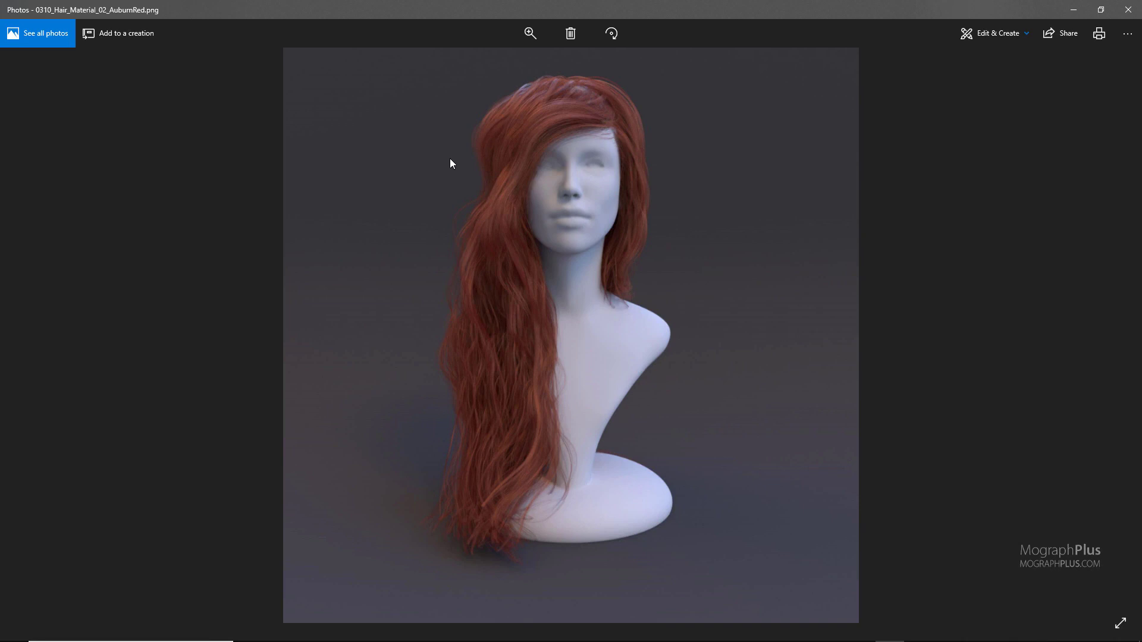
- Examine the finished Auburn Red hair render in Photos from close up and as a whole, and close the viewer
ctrl+scroll(450, 159, up, 2)
drag(619, 365, 579, 141)
drag(620, 227, 562, 208)
ctrl+scroll(545, 354, down, 3)
drag(0, 89, 485, 156)
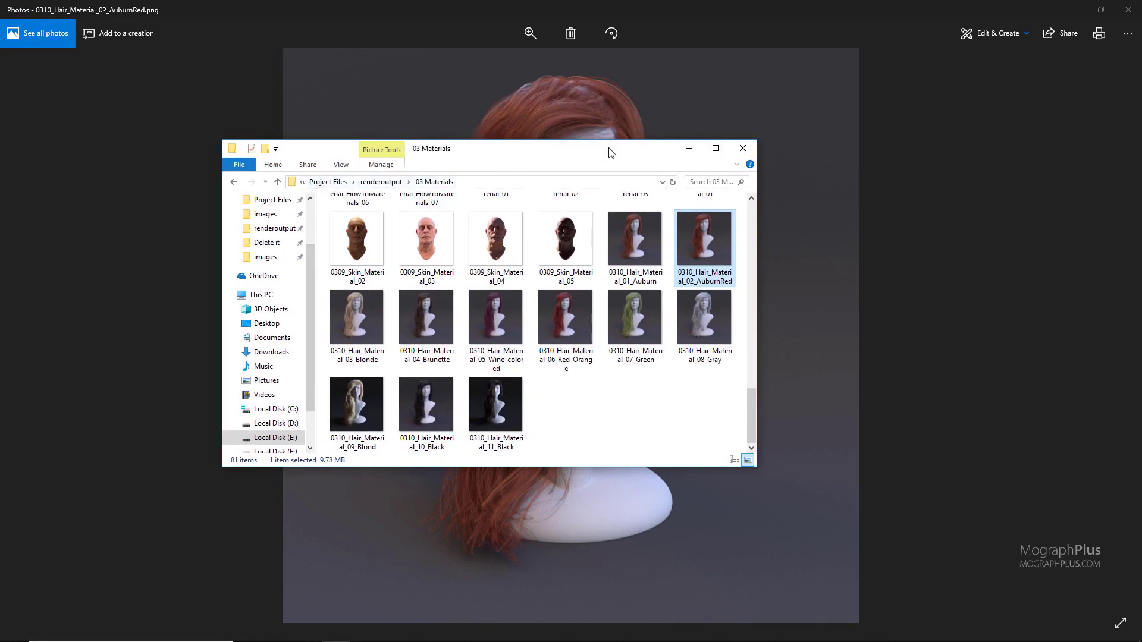
click(739, 147)
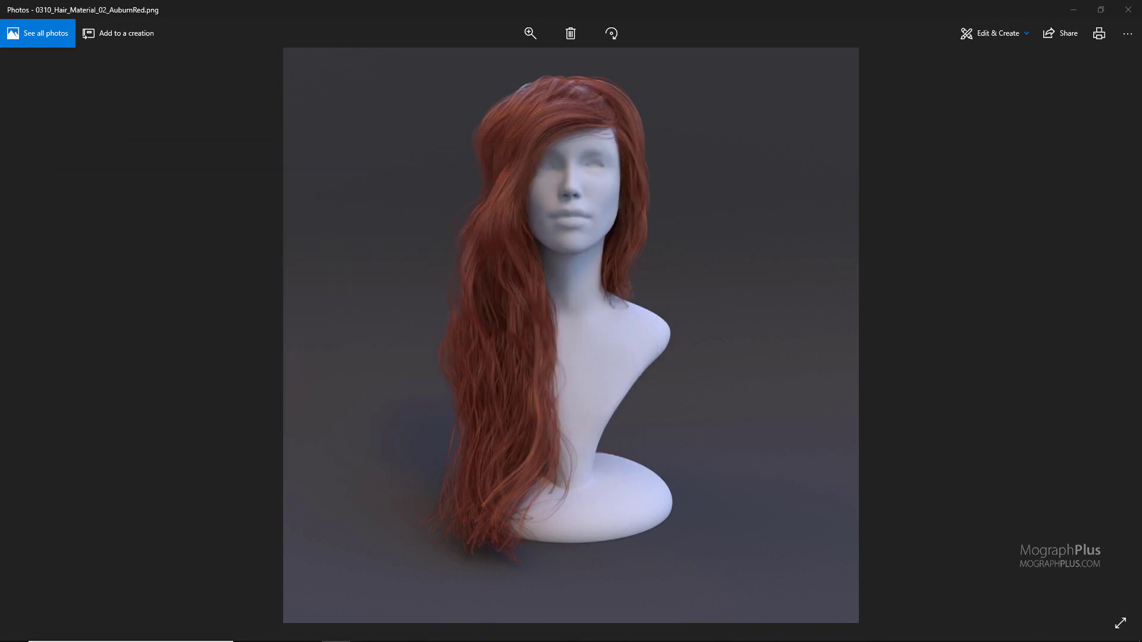
click(1128, 9)
- Create a new CoronaHairMtl beside the Auburn Red material and name it Blonde
middle_drag(347, 284, 89, 274)
right_click(113, 209)
mouse_move(135, 219)
mouse_move(261, 245)
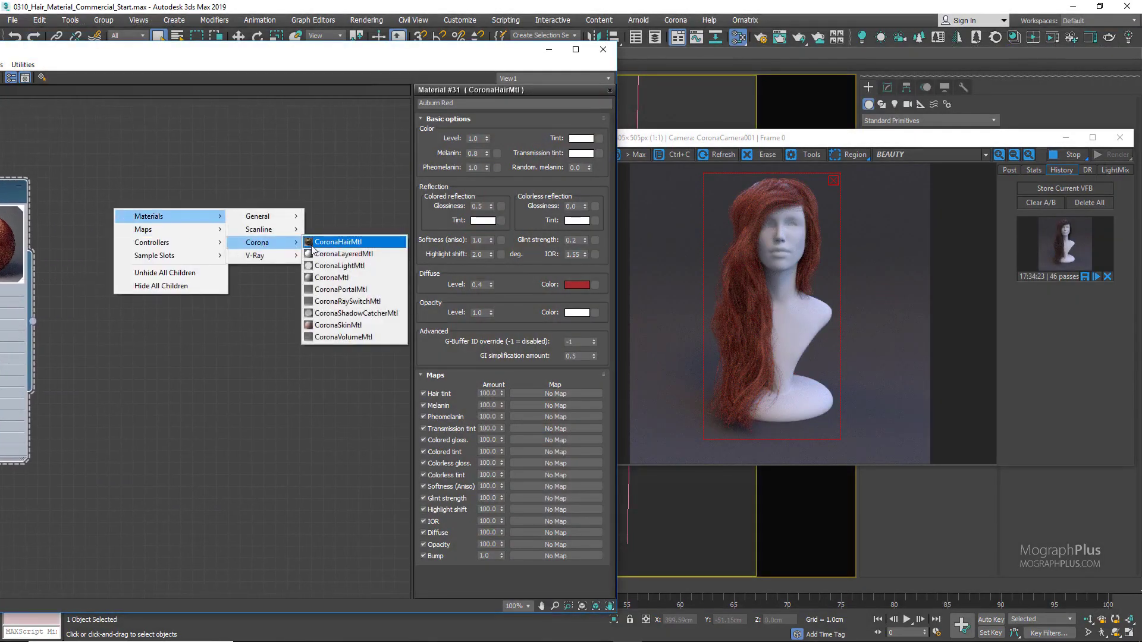
click(333, 244)
double_click(87, 202)
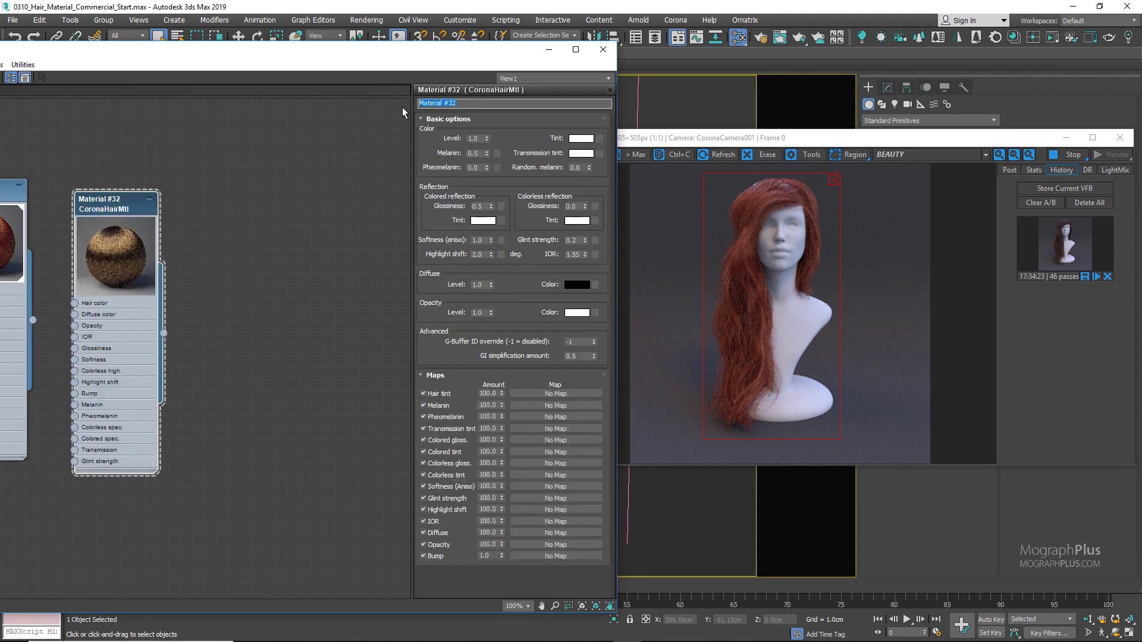
text(Blonde)
key(Return)
- Assign the Blonde material to the selected hair, replacing the existing scene material of the same name
middle_drag(116, 205, 133, 180)
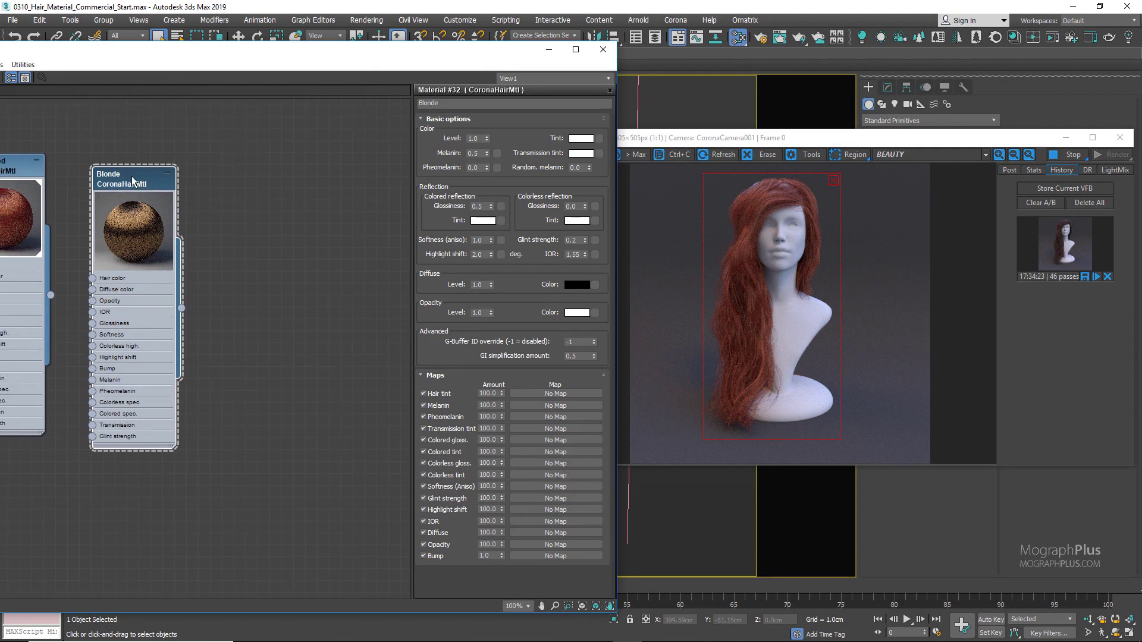
right_click(122, 176)
click(163, 188)
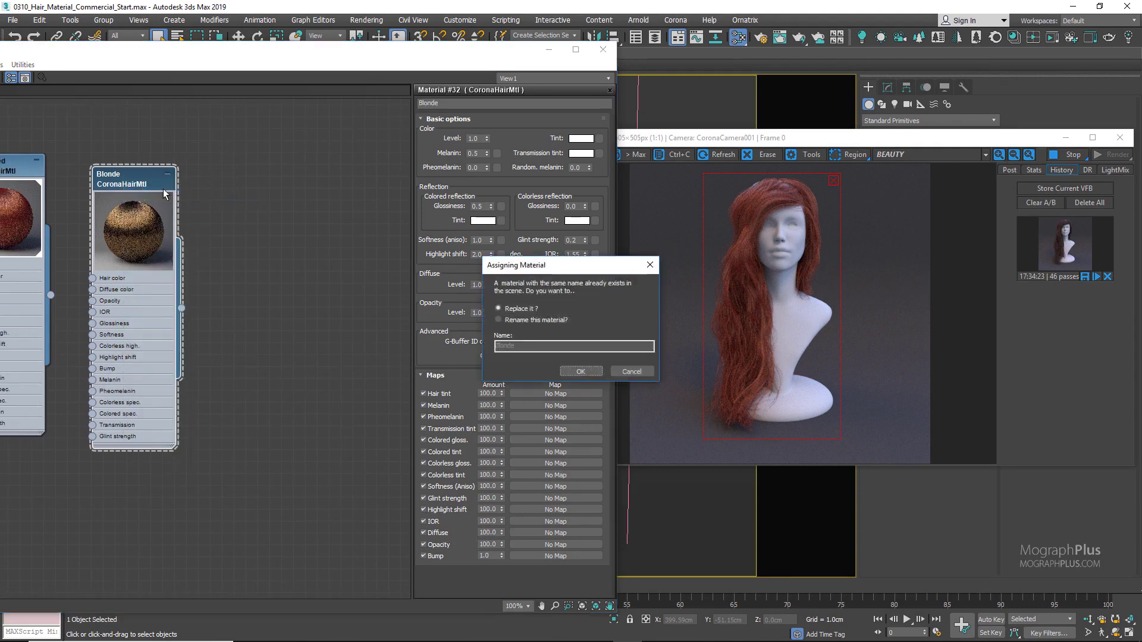
click(582, 370)
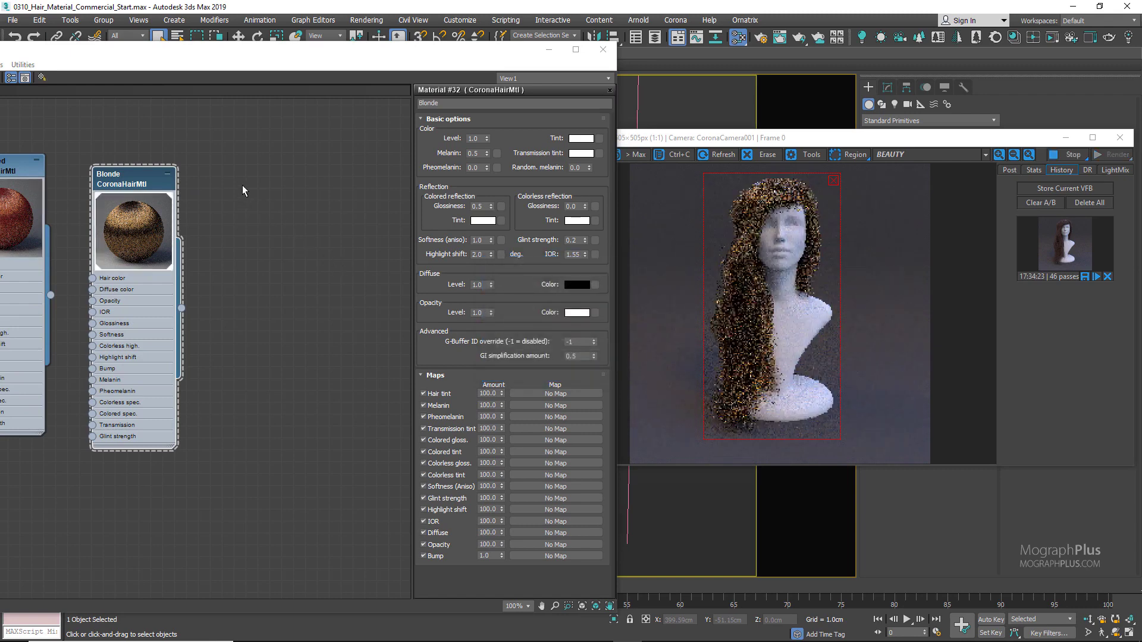
middle_drag(135, 142, 142, 167)
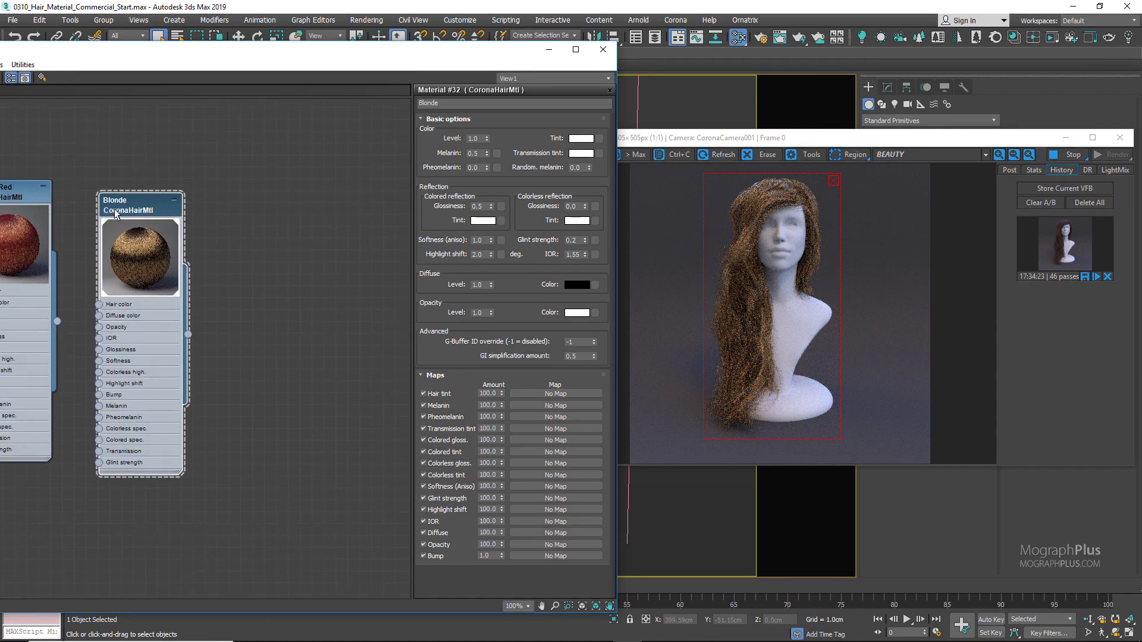
- Set the Blonde material's melanin to 0.25, pheomelanin to 0.1, random melanin to 0.15 and colored reflection glossiness to 0.3
double_click(474, 153)
text(.25)
key(Return)
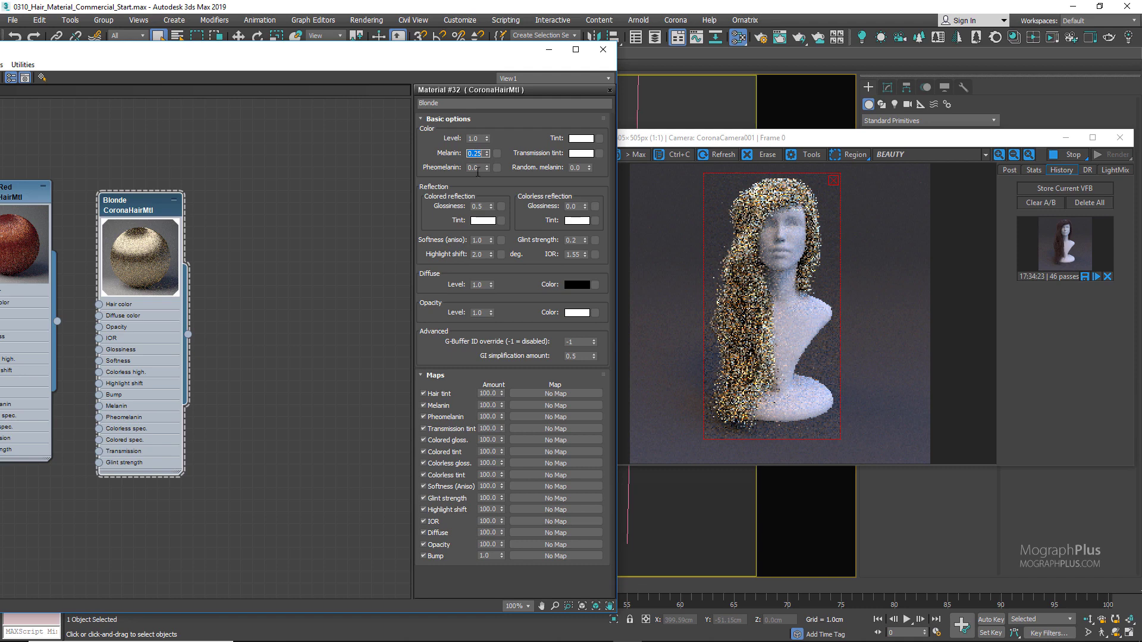
double_click(474, 167)
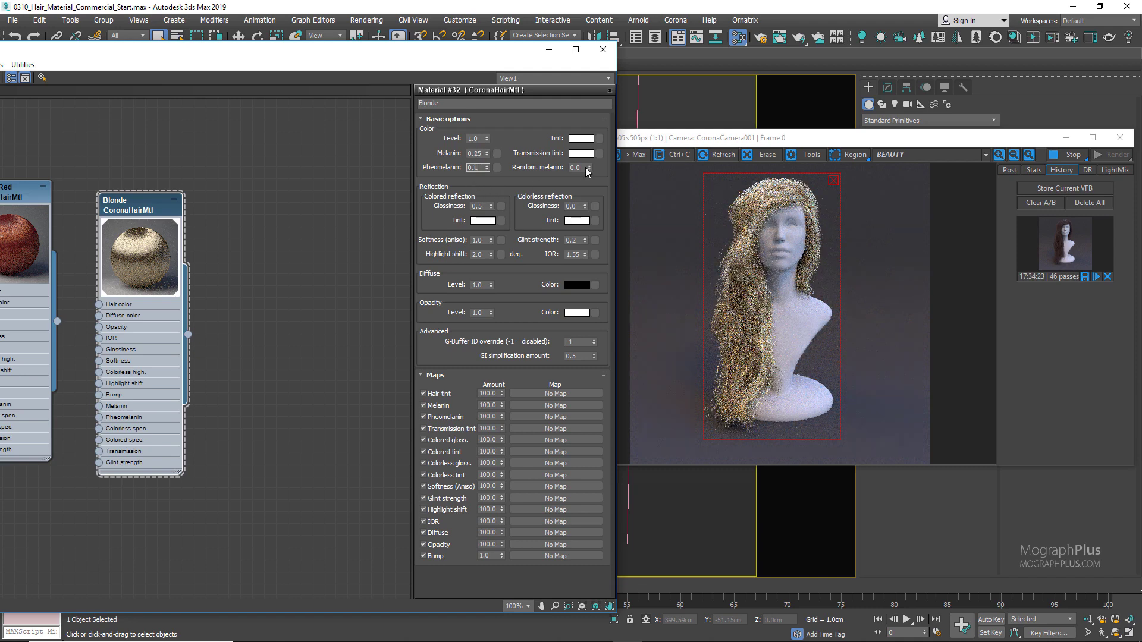
double_click(583, 168)
text(0.15)
key(Return)
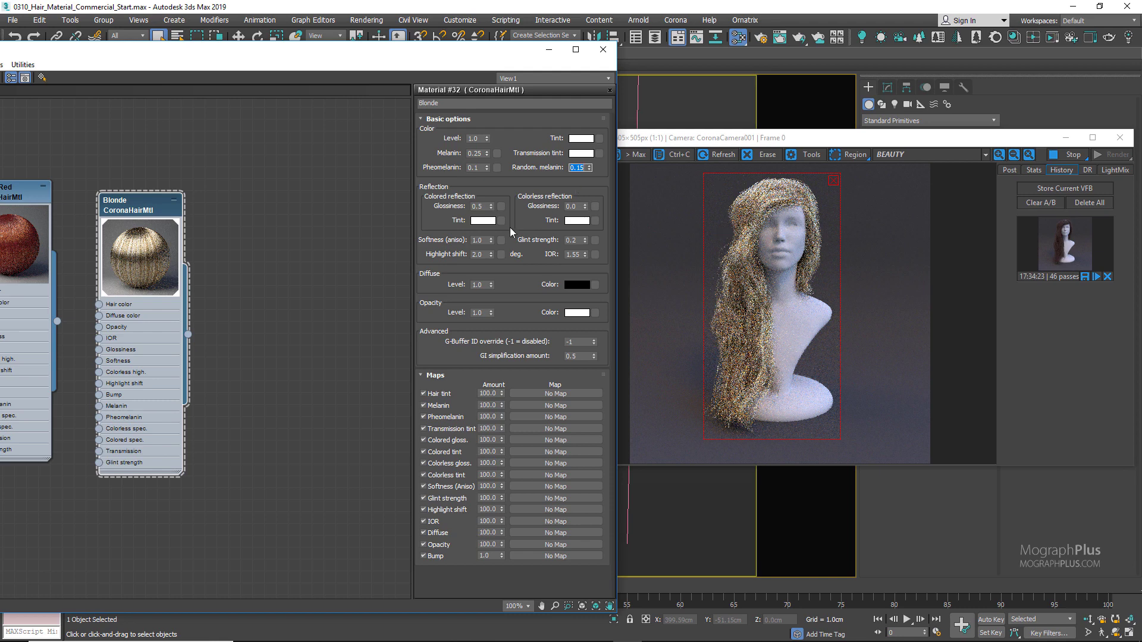
click(482, 206)
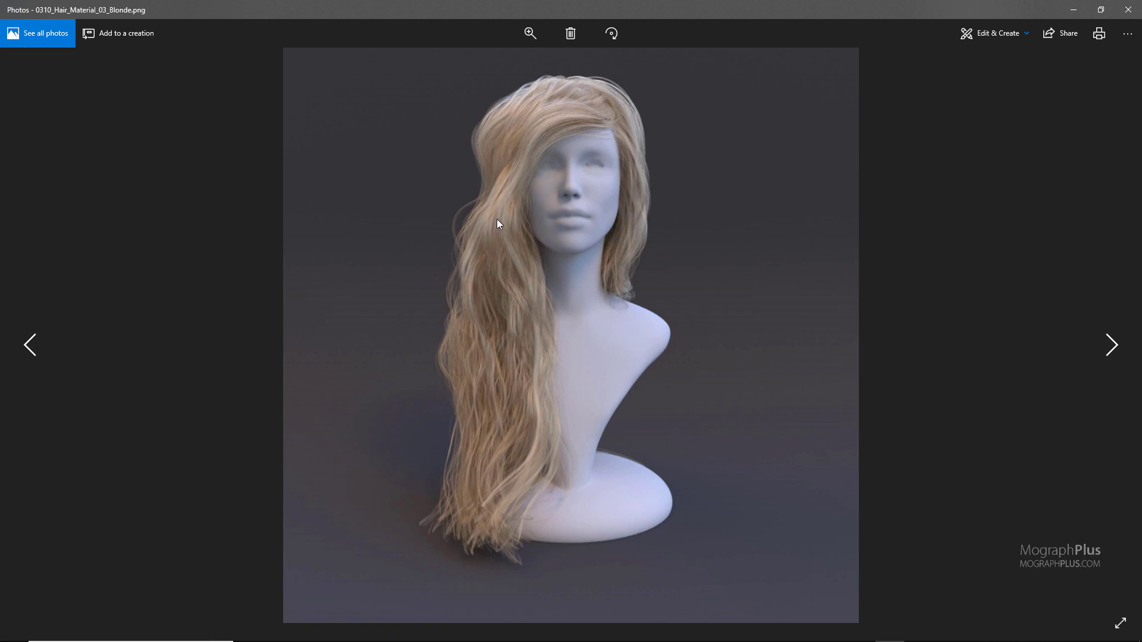
- Examine the finished Blonde hair render in Photos from close up and as a whole, and close the viewer
ctrl+scroll(498, 224, up, 2)
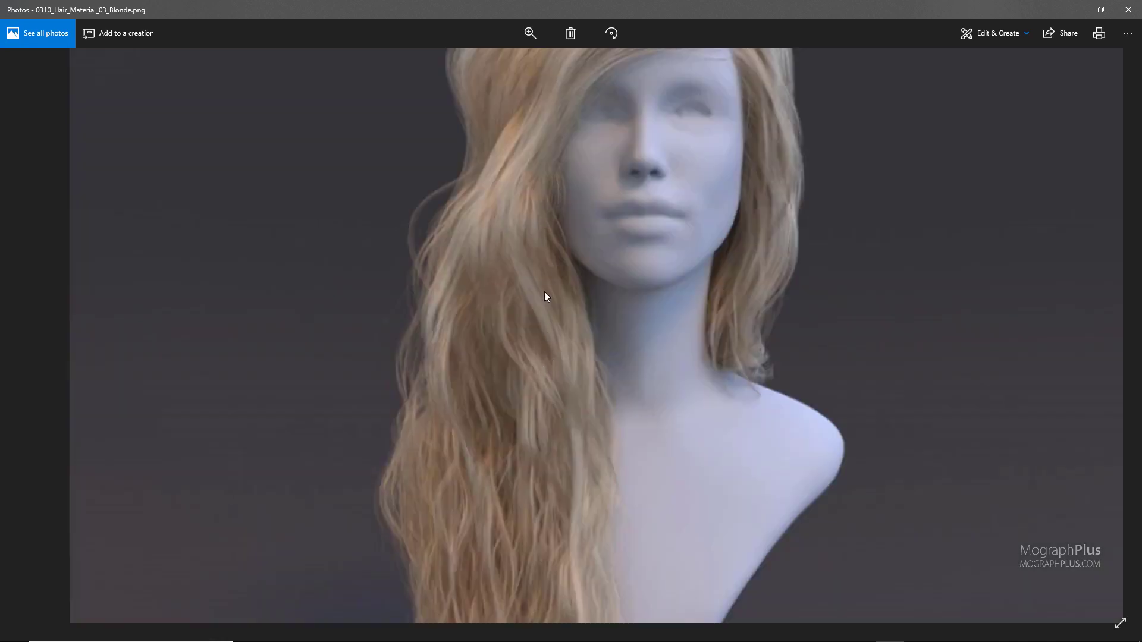
ctrl+scroll(543, 295, down, 2)
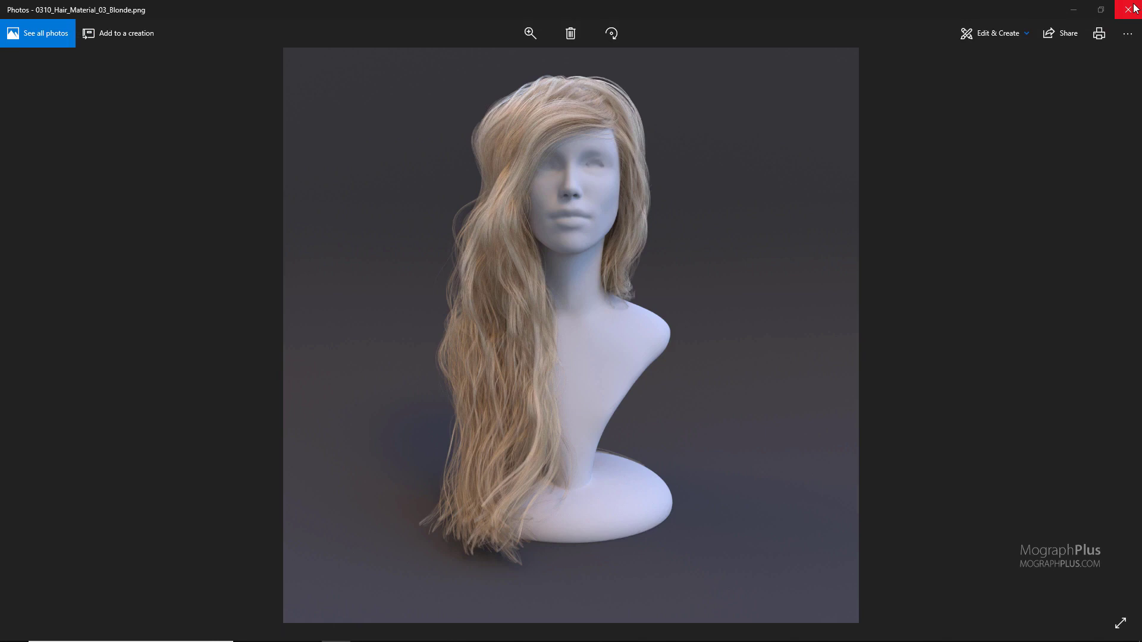
click(1135, 8)
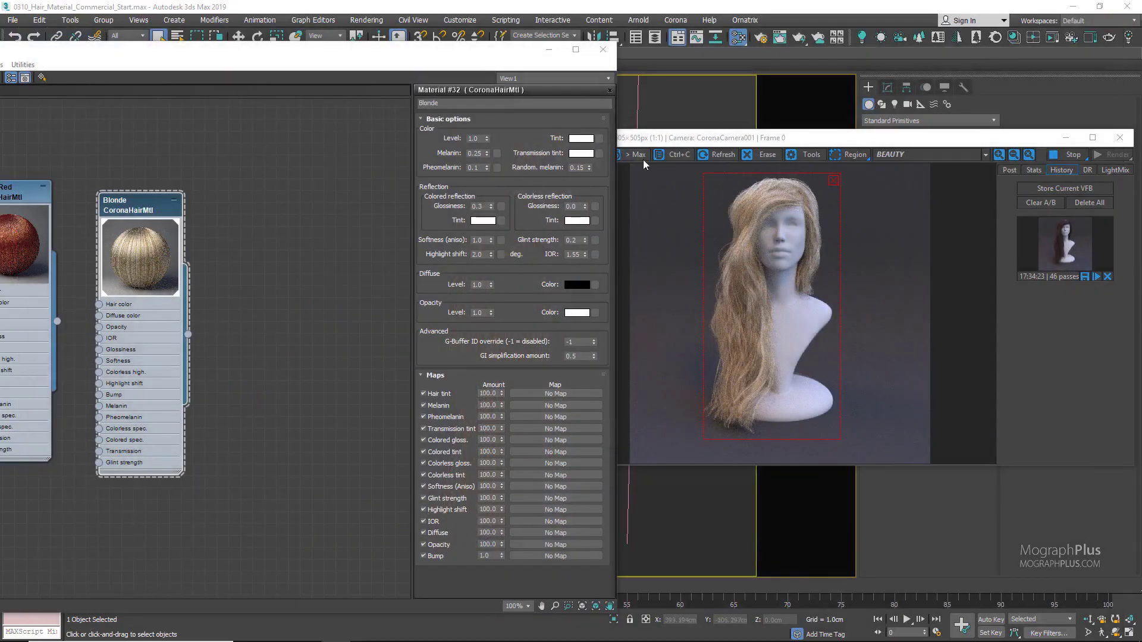
- Create a new CoronaHairMtl beside the Blonde material, name it Brunette and assign it to the selected hair
click(134, 206)
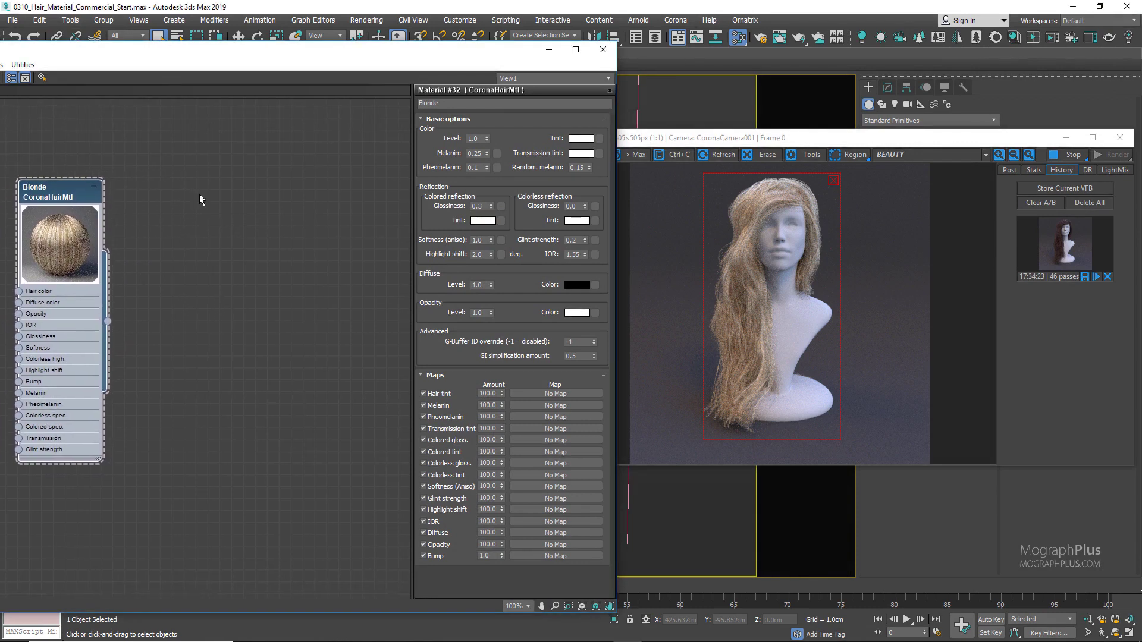
right_click(199, 194)
mouse_move(254, 207)
mouse_move(364, 228)
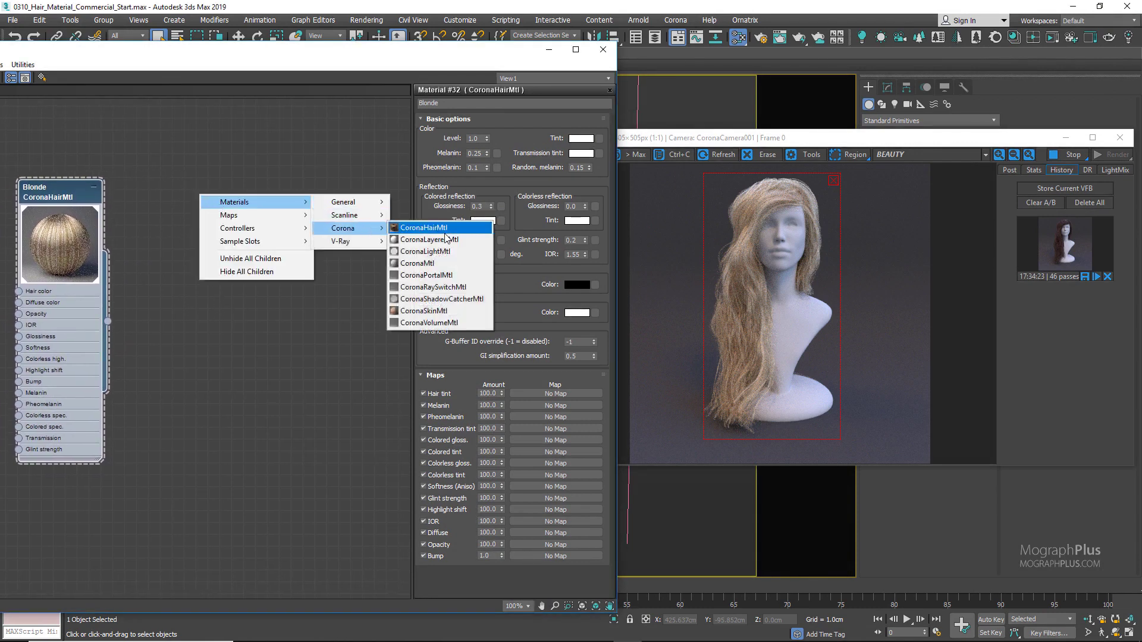
click(426, 229)
double_click(165, 198)
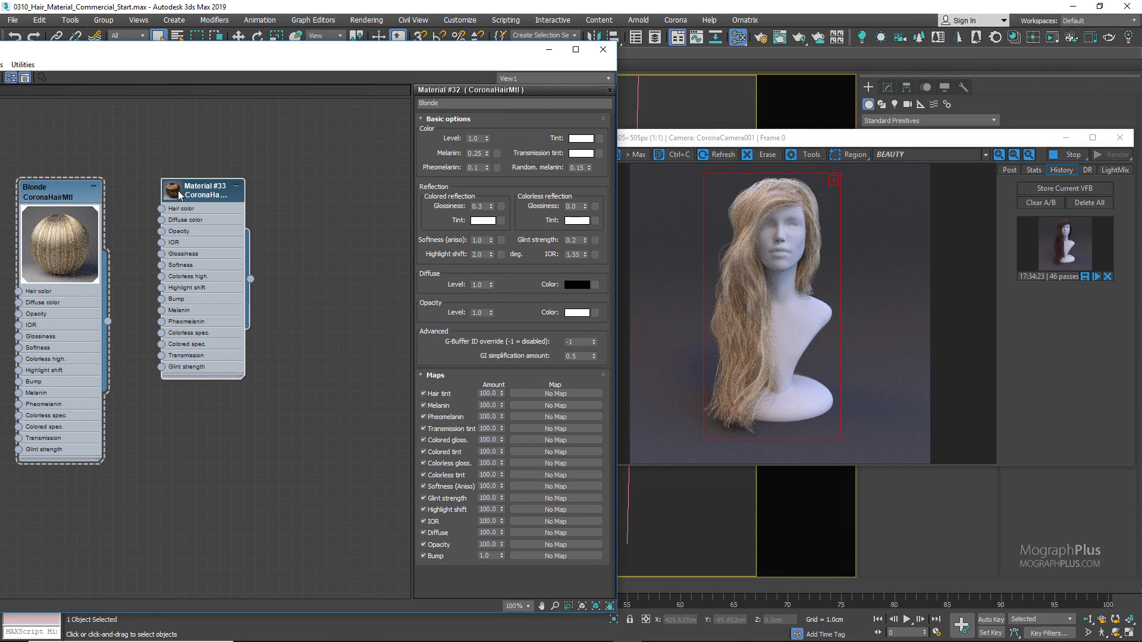
click(441, 105)
text(B)
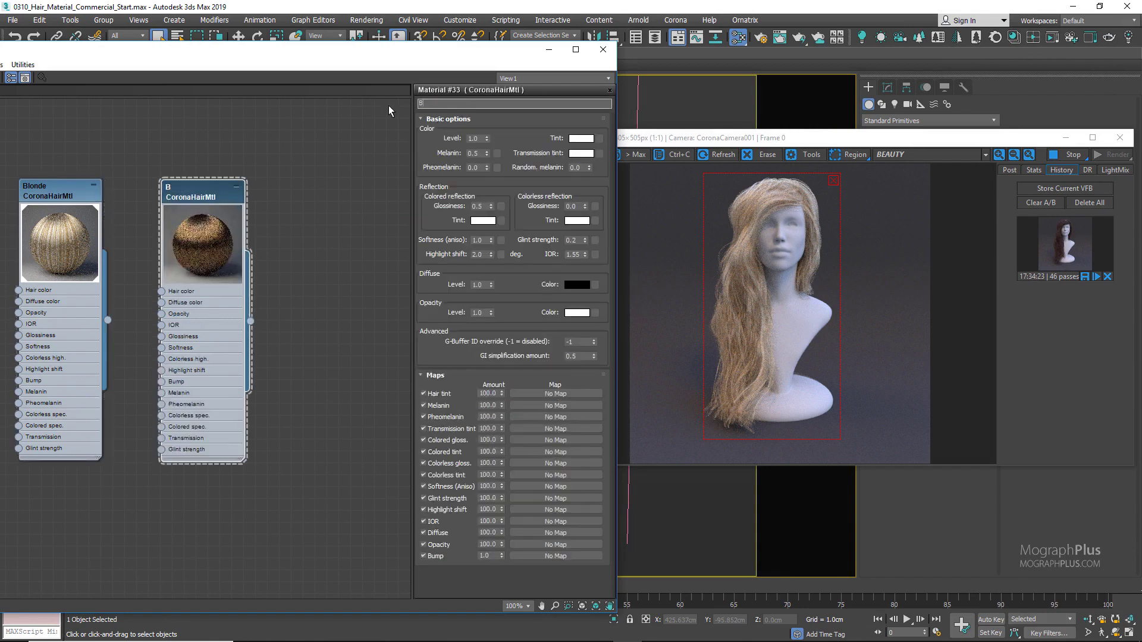
text(runette)
right_click(205, 188)
click(215, 203)
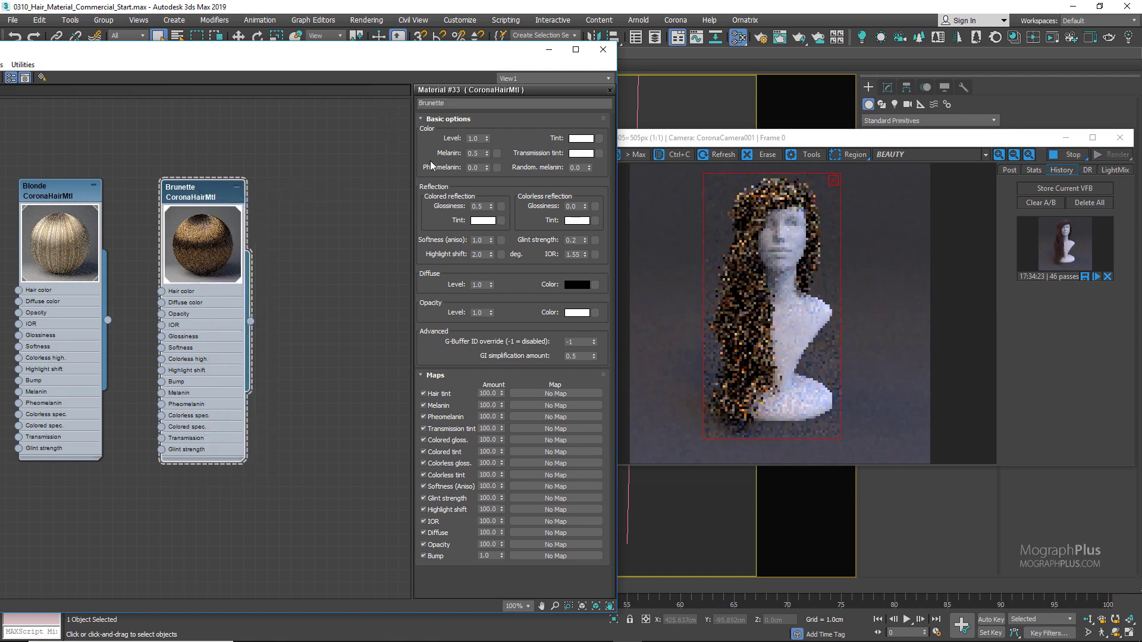
- Set the Brunette material's melanin to 0.75, pheomelanin to 0.2 and random melanin to 0.25
double_click(473, 153)
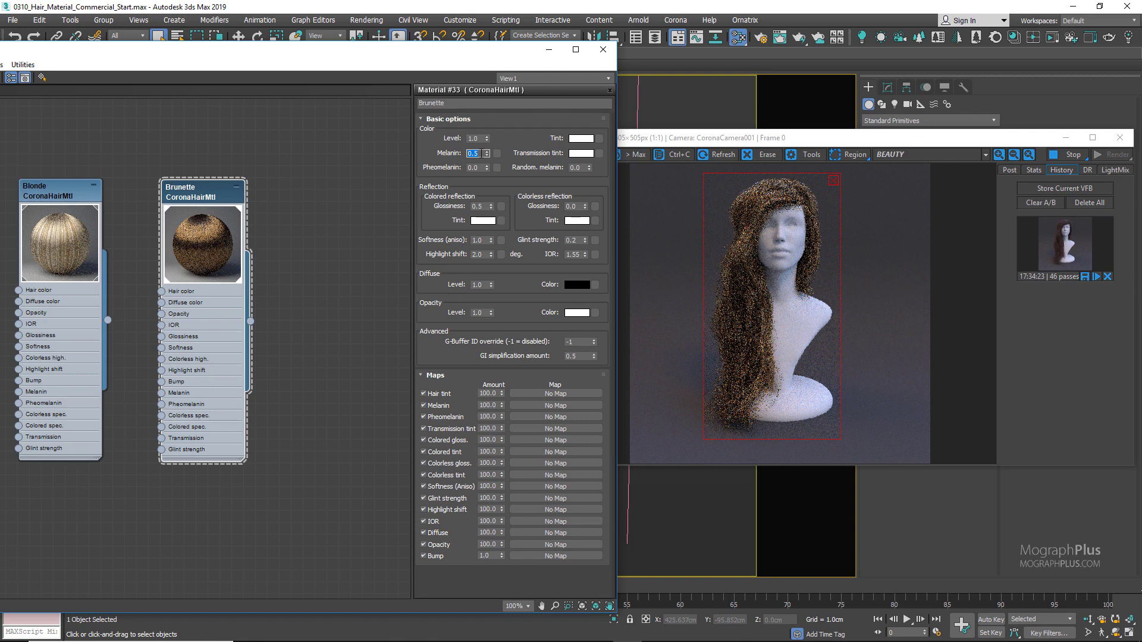
text(0.75)
key(Return)
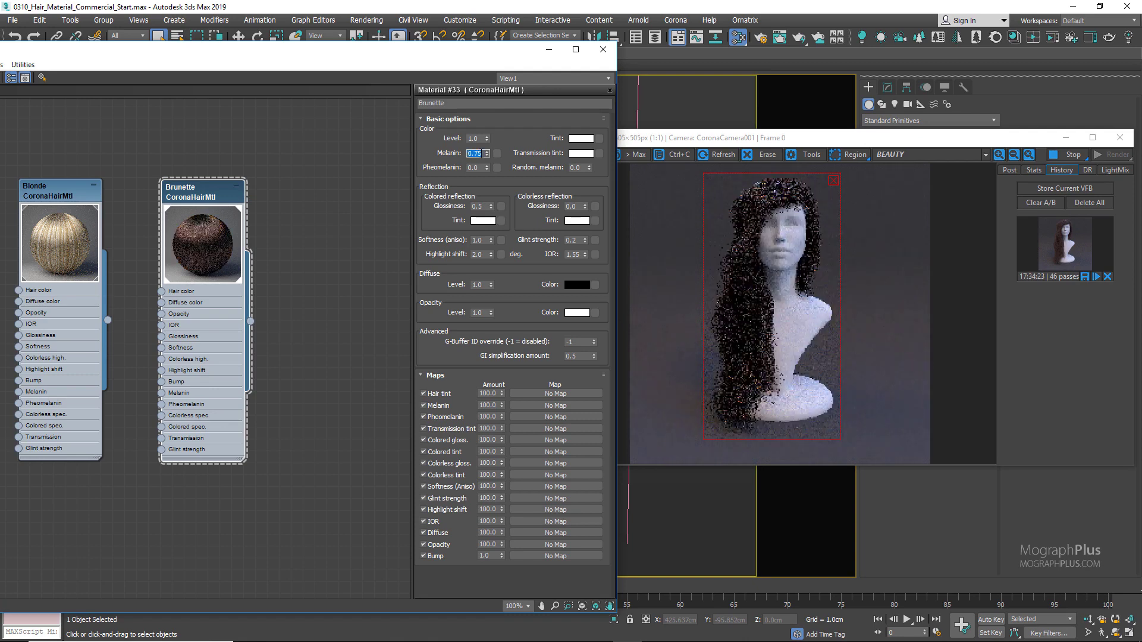
key(Tab)
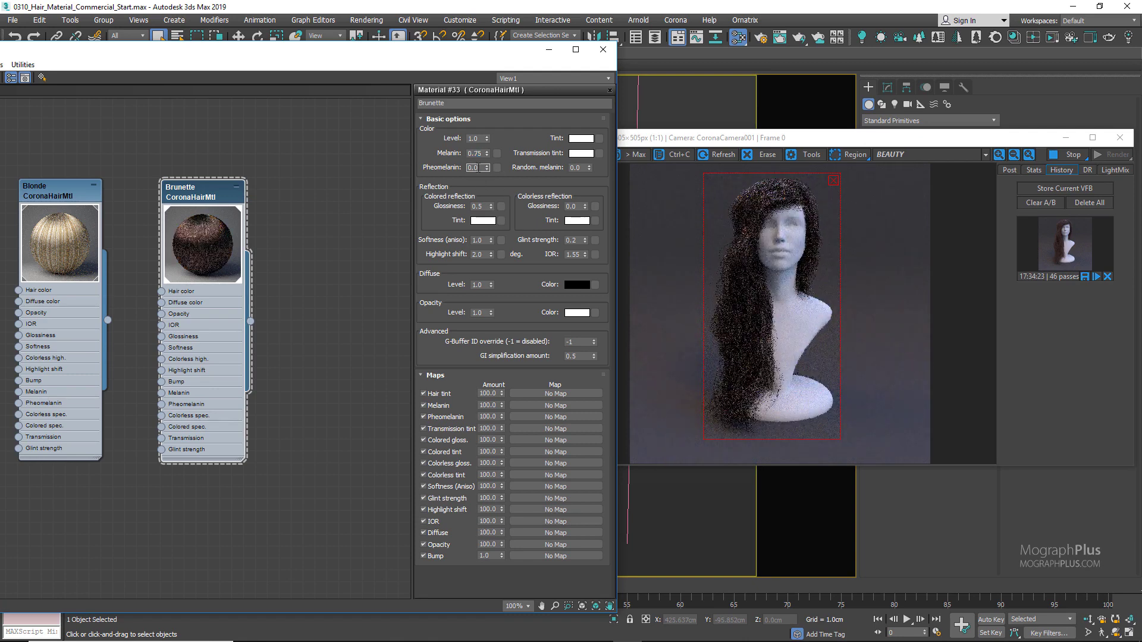
text(0.2)
key(Return)
click(585, 167)
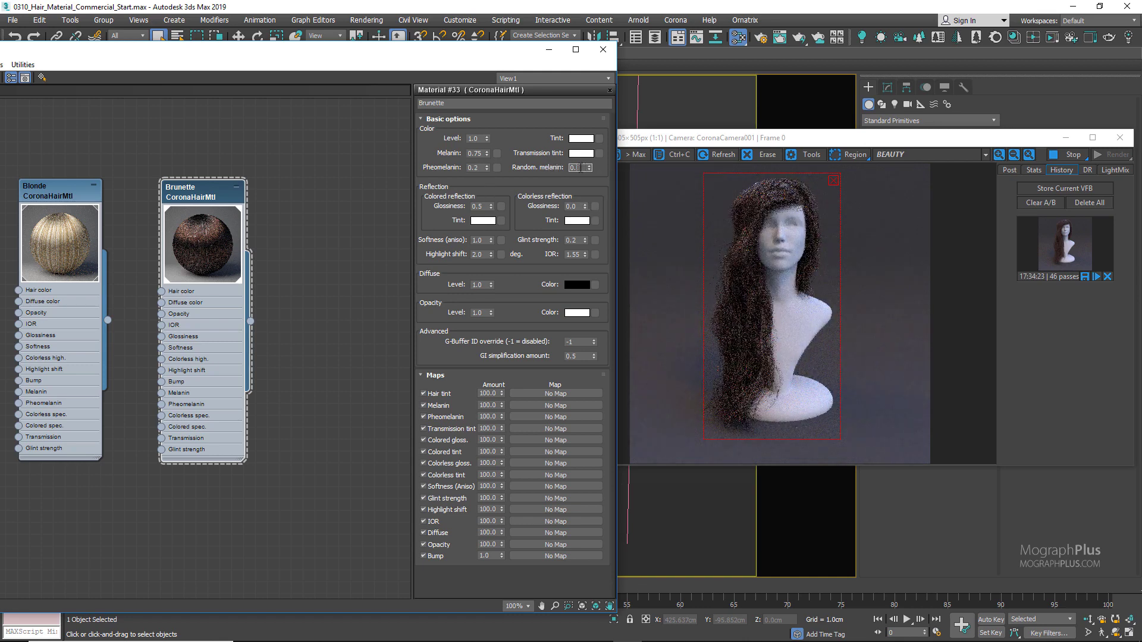
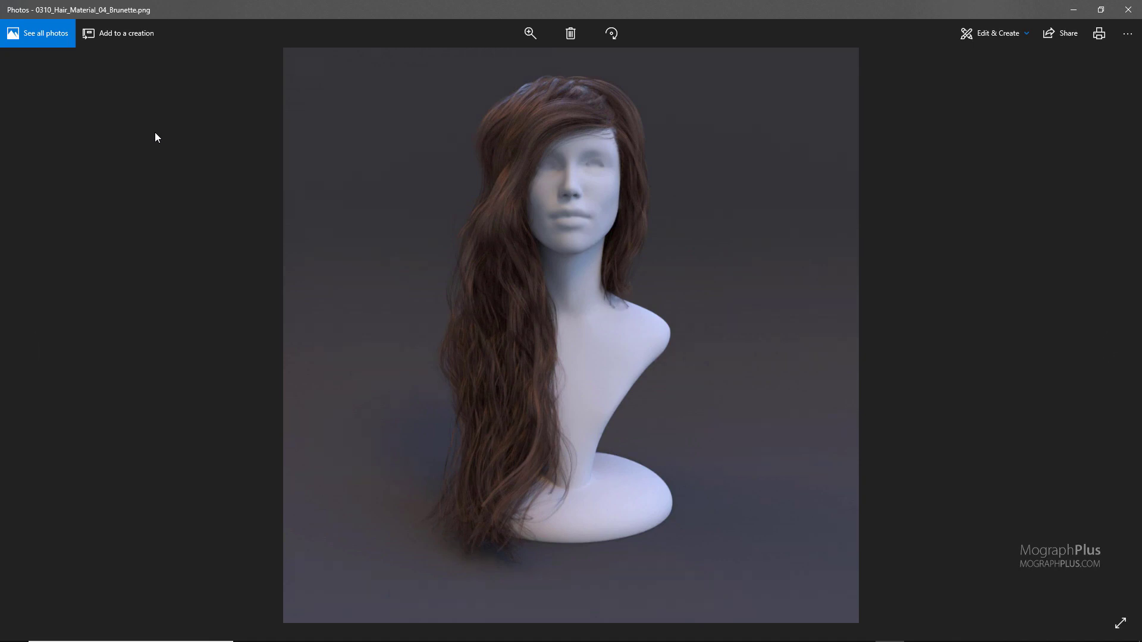
- Examine the finished Brunette hair render in Photos from close up and as a whole, and close the viewer
scroll(495, 172, up, 3)
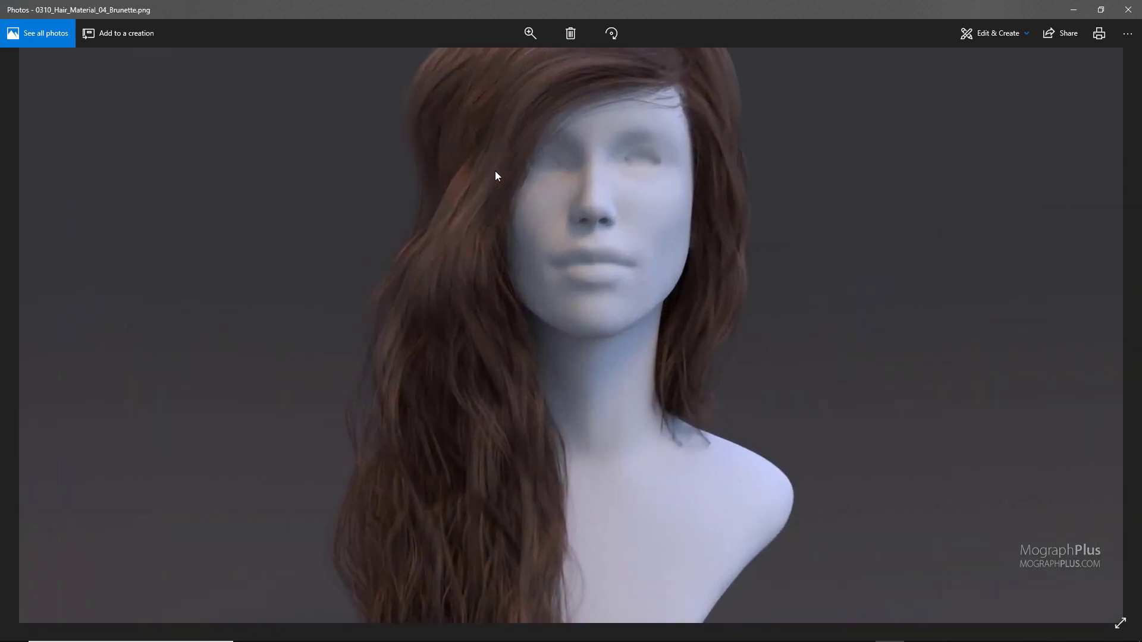
drag(495, 172, 510, 138)
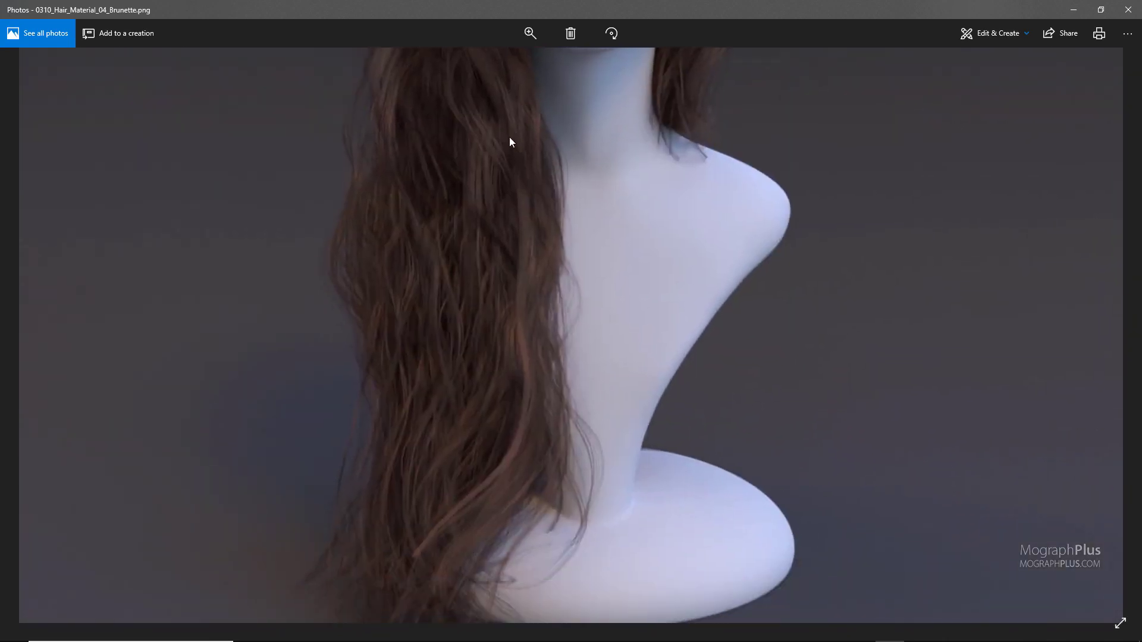
scroll(510, 141, down, 5)
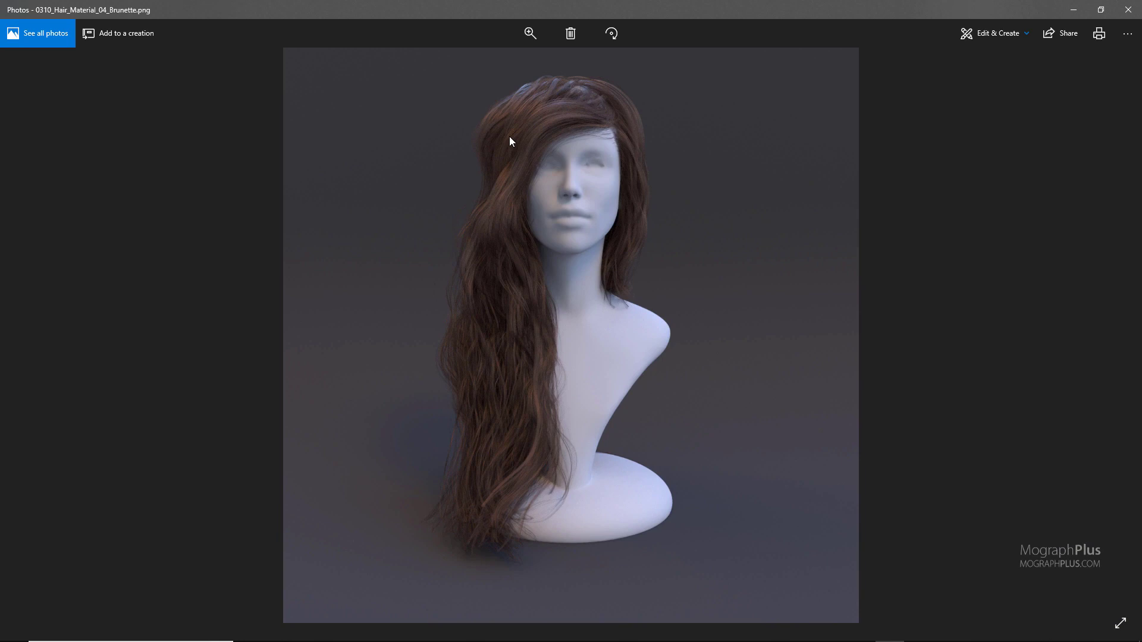
click(1128, 10)
- Create a new CoronaHairMtl beside the Brunette material and assign it to the selected hair
middle_drag(314, 243, 174, 232)
right_click(194, 194)
mouse_move(238, 202)
mouse_move(359, 236)
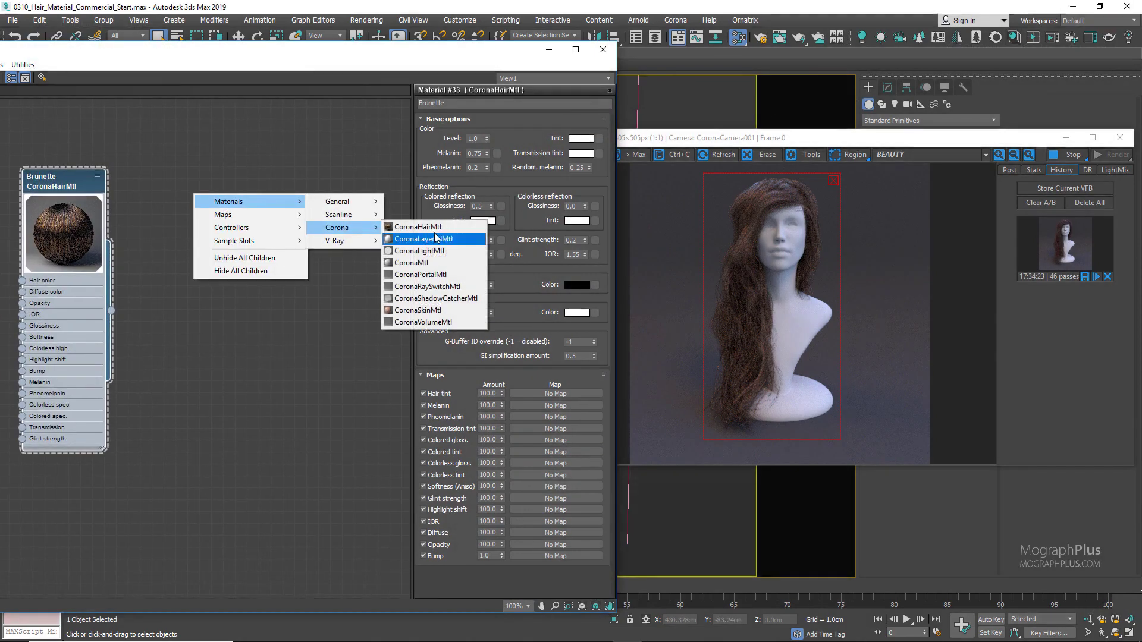
click(410, 226)
right_click(217, 198)
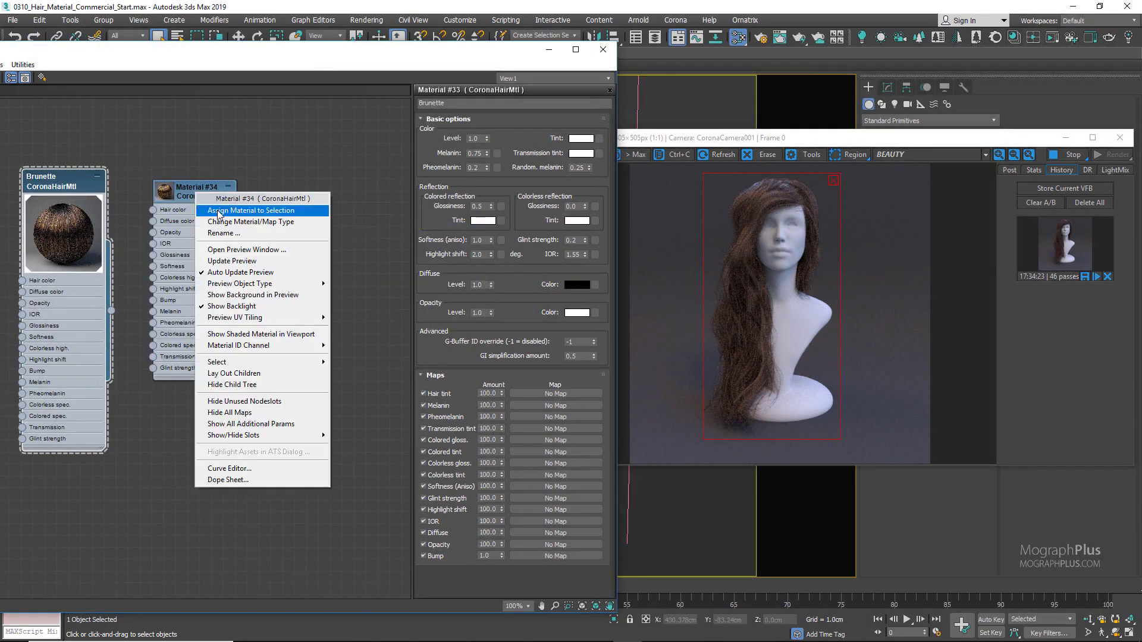
click(214, 210)
- Line up the new hair material's node beside Brunette and name the material Wine-colored
drag(186, 198, 198, 187)
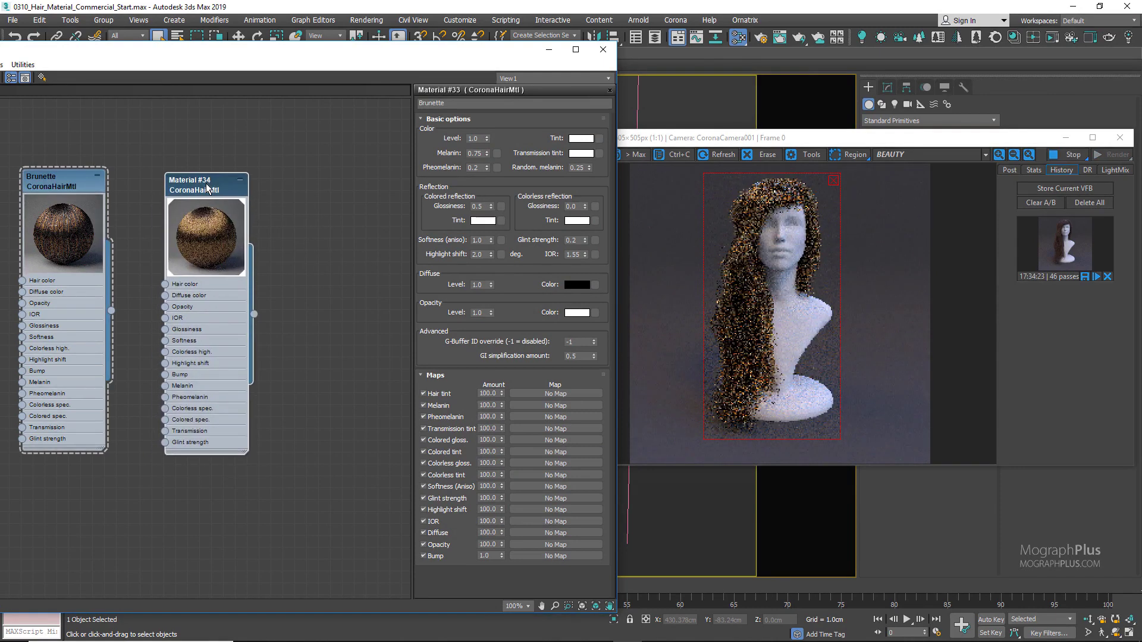
double_click(205, 186)
click(477, 102)
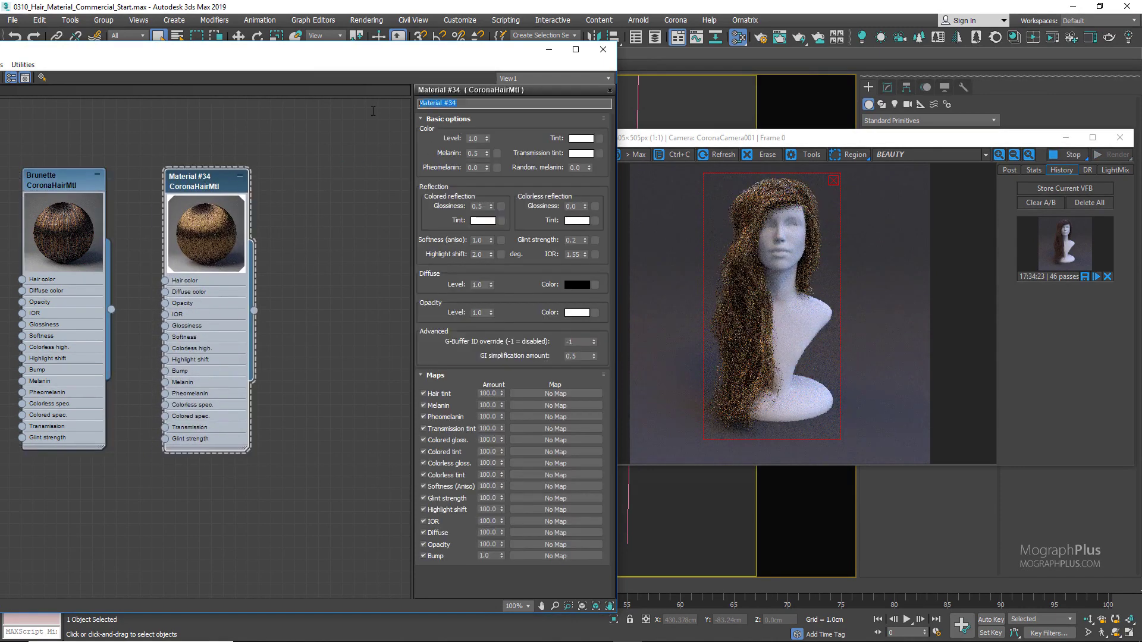
text(Wine-colored)
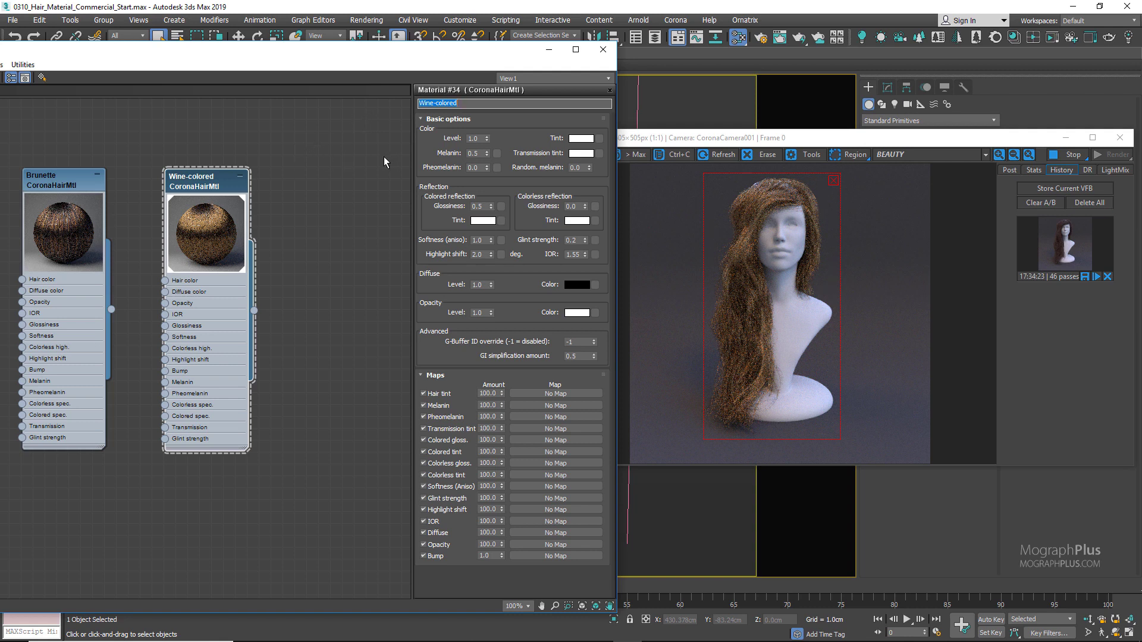
- Set the Wine-colored material's diffuse color to red 37, green 4, blue 11
click(562, 281)
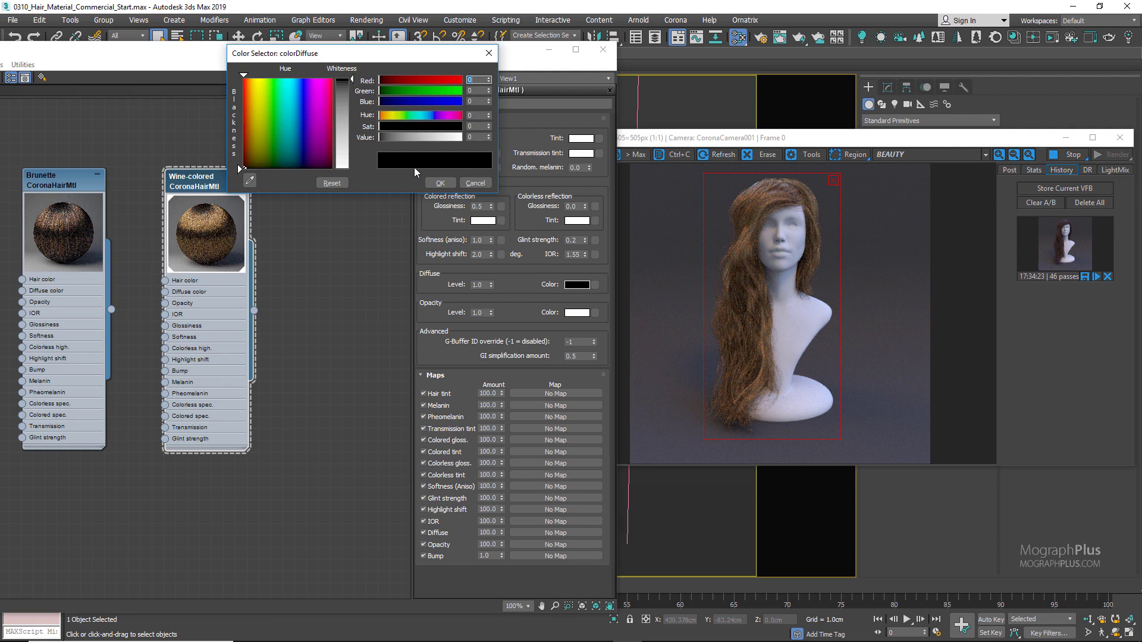
text(37)
key(Tab)
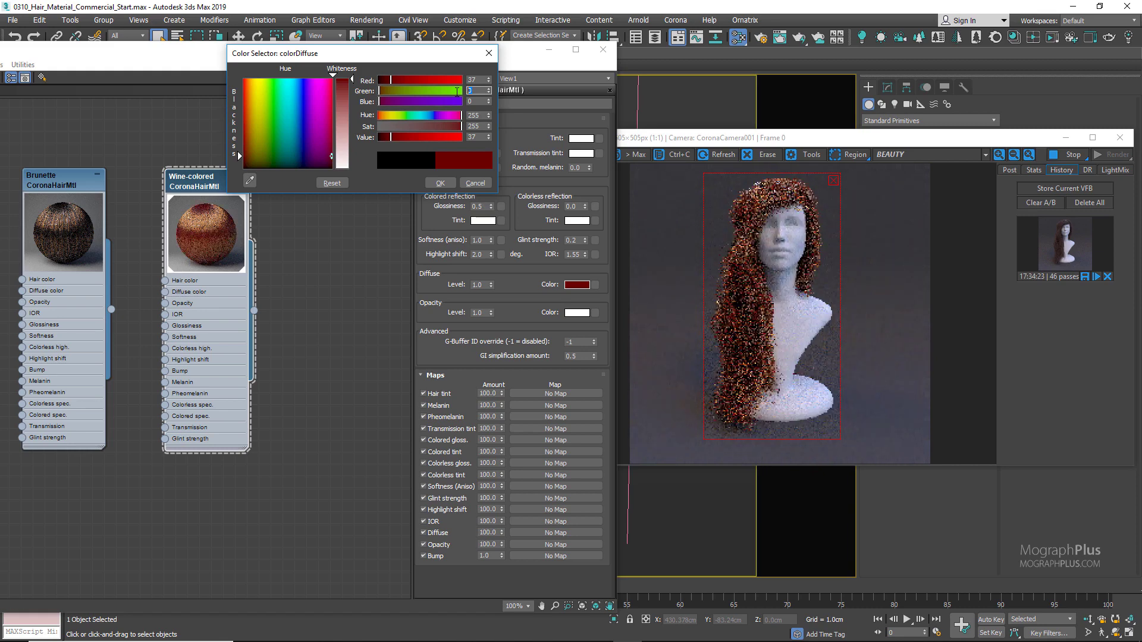
key(Tab)
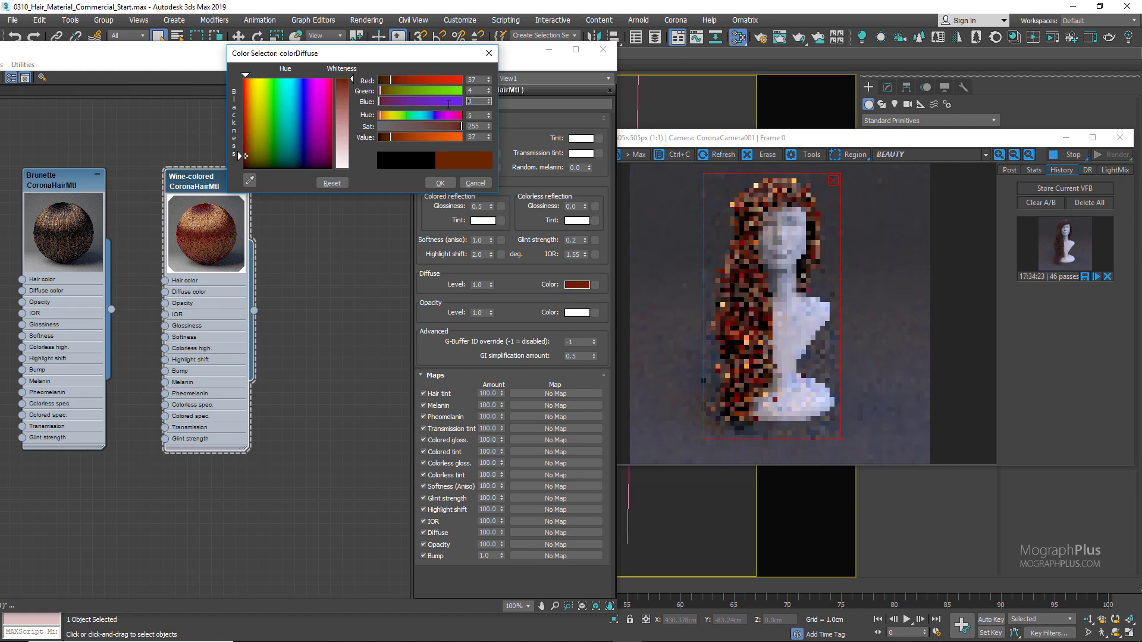
text(12)
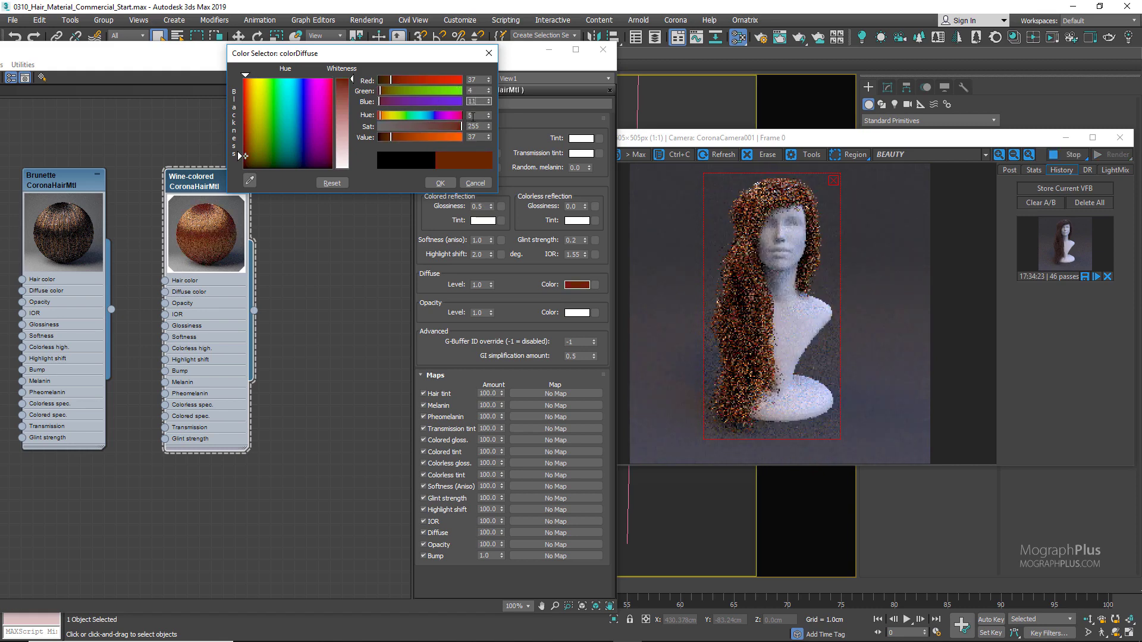
key(Tab)
click(449, 183)
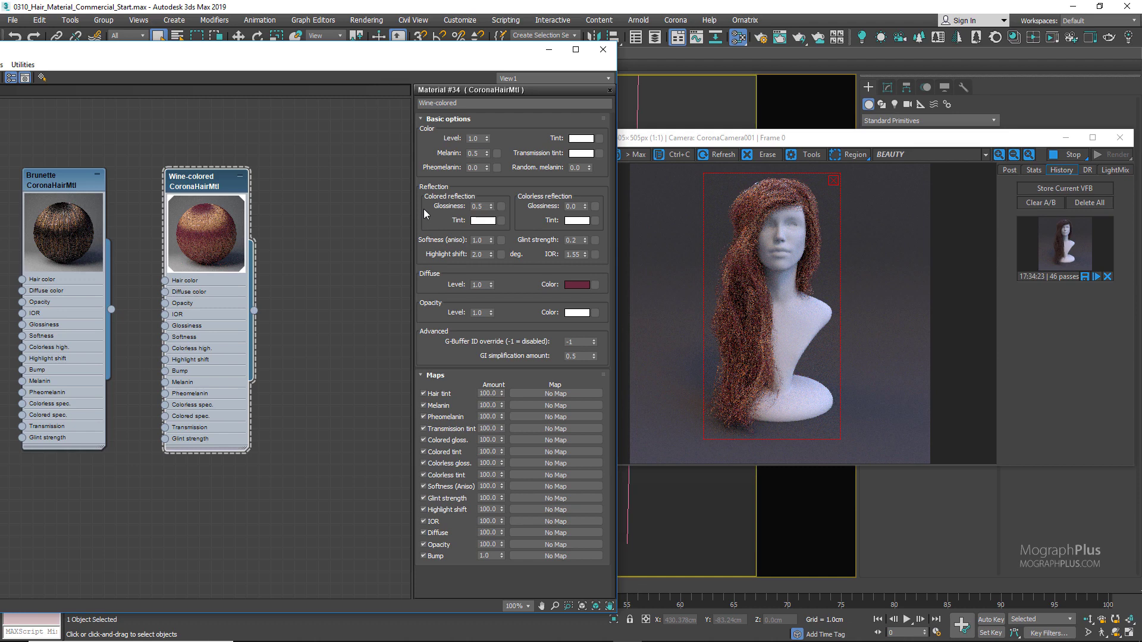
right_click(566, 286)
click(552, 284)
- Set the Wine-colored material's hair tint to red 77, green 0, blue 29 and copy it to the transmission tint
click(575, 139)
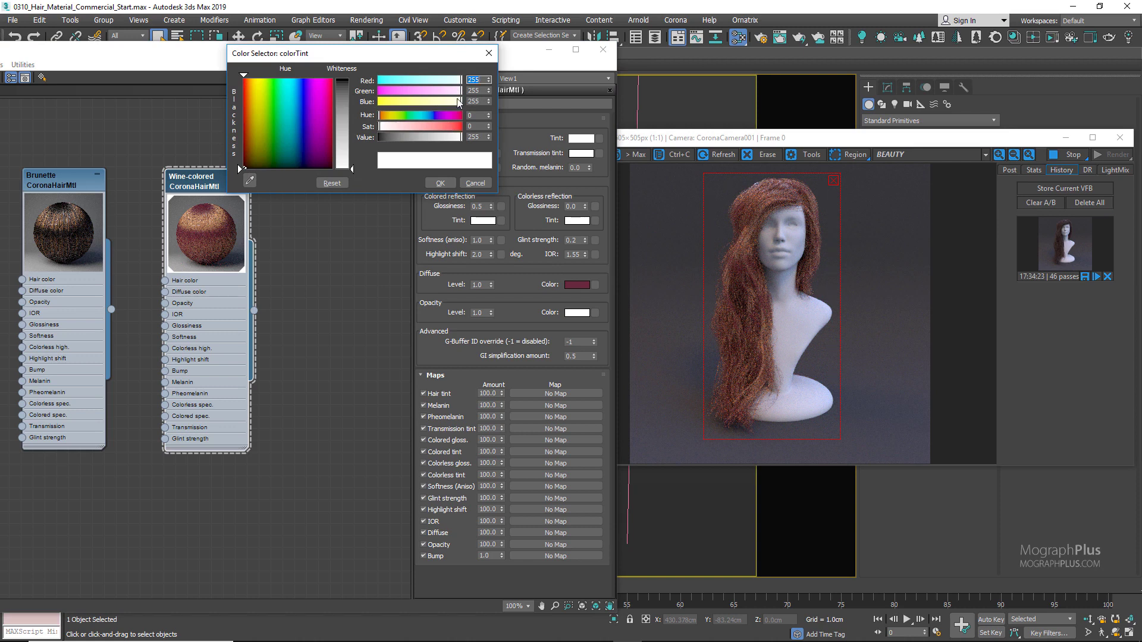
text(77)
click(476, 90)
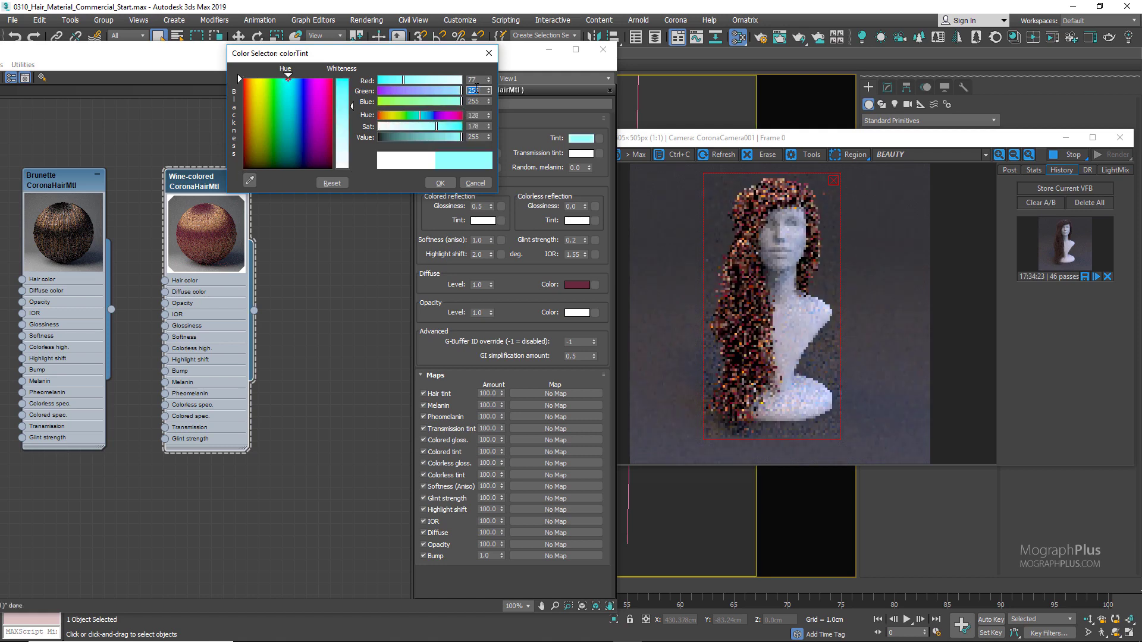
text(0)
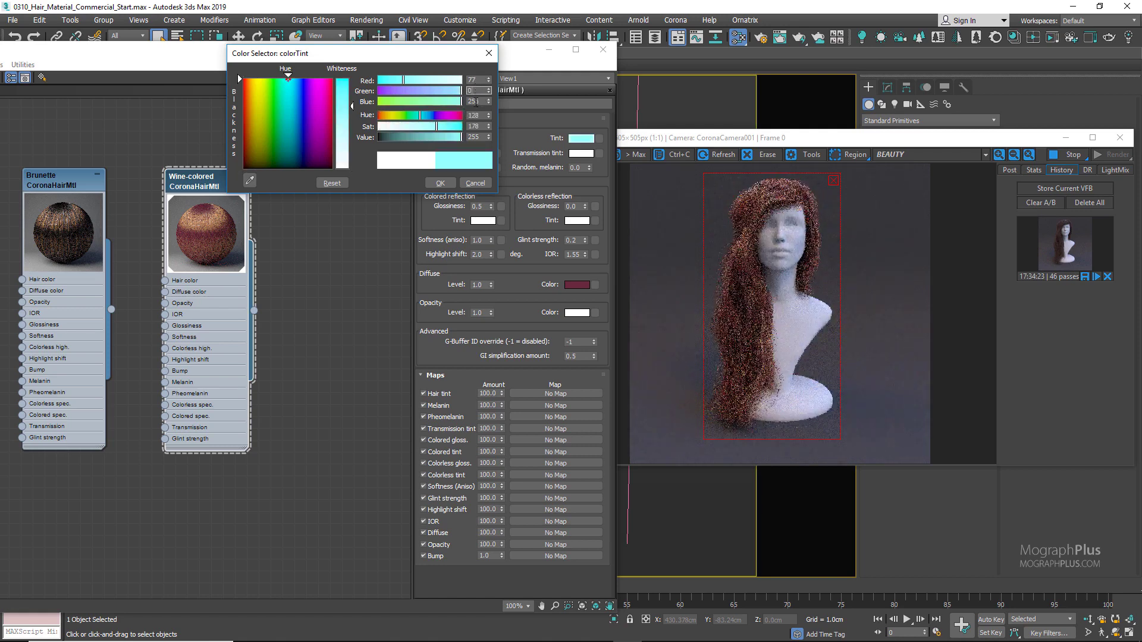
click(476, 101)
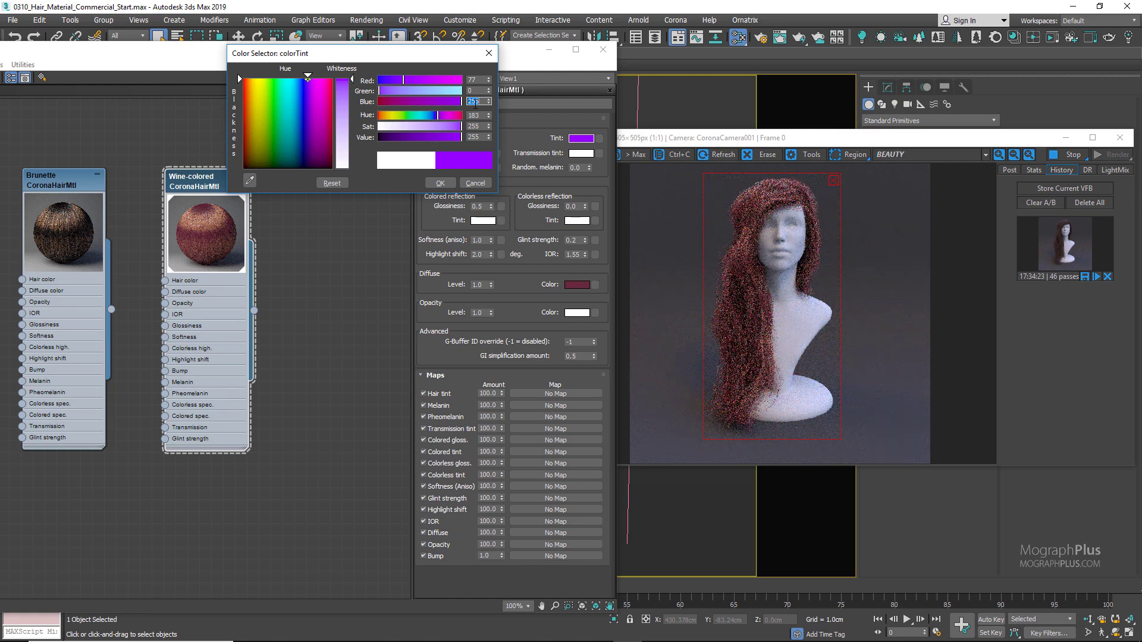
text(29)
key(Return)
click(440, 183)
drag(581, 139, 582, 154)
click(209, 336)
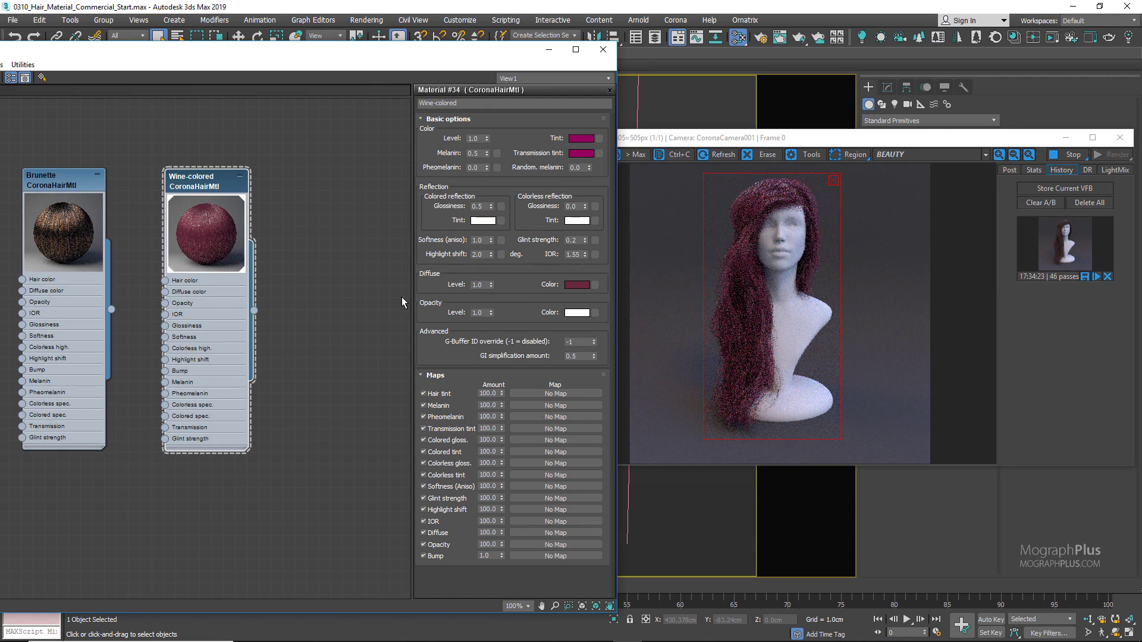
- Try melanin values of 0, 1, 0.5 and 0.2 on the Wine-colored material
right_click(486, 153)
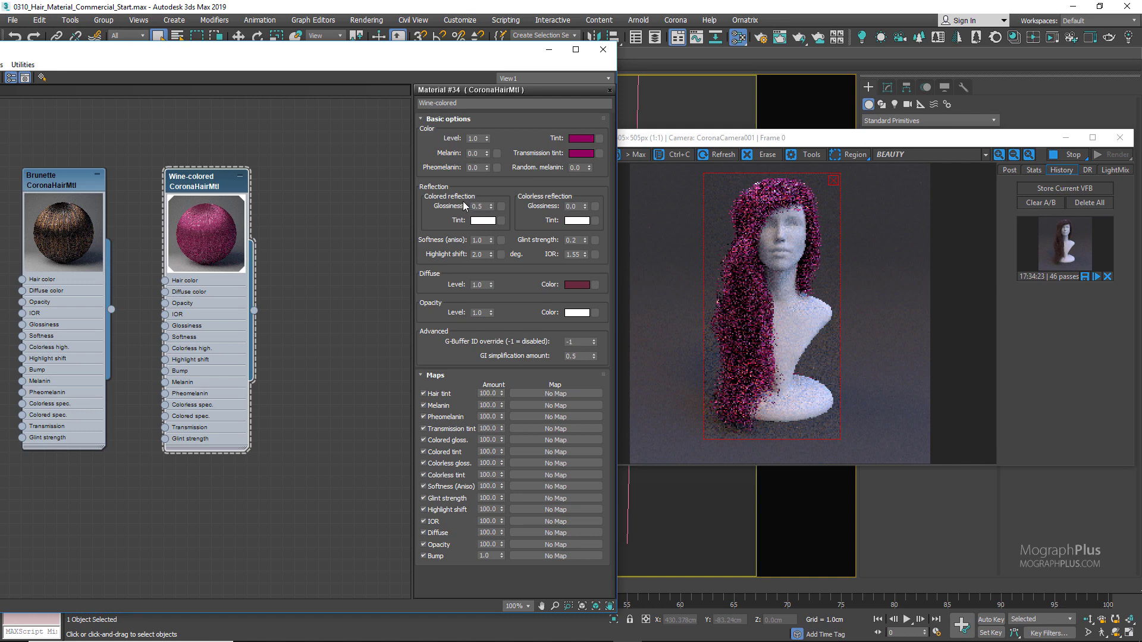
drag(479, 153, 427, 155)
text(1)
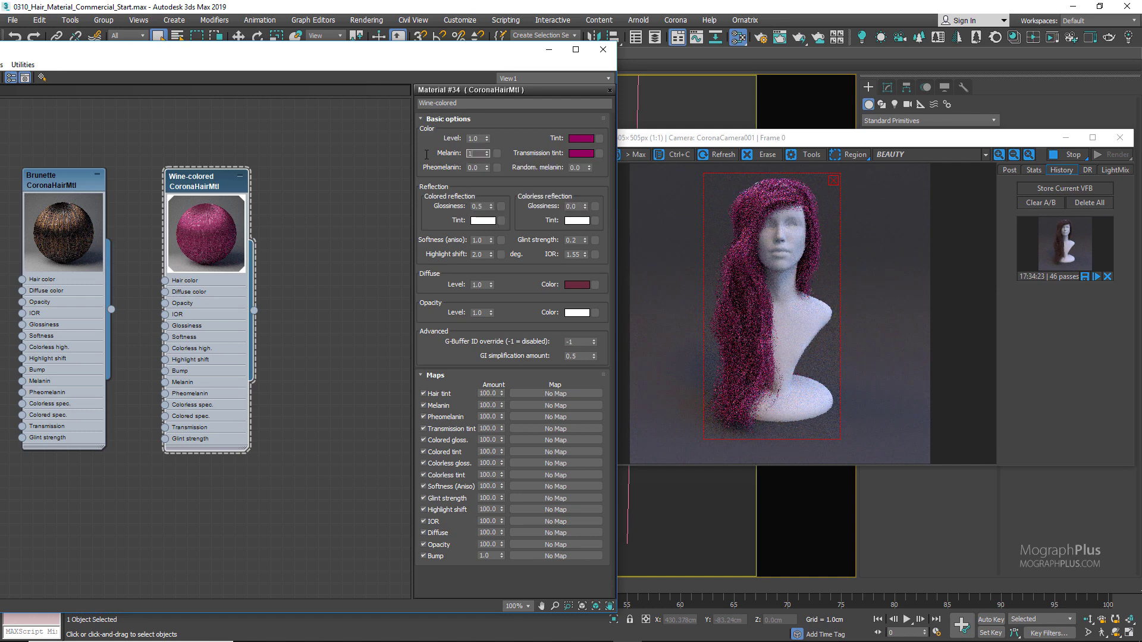
key(Return)
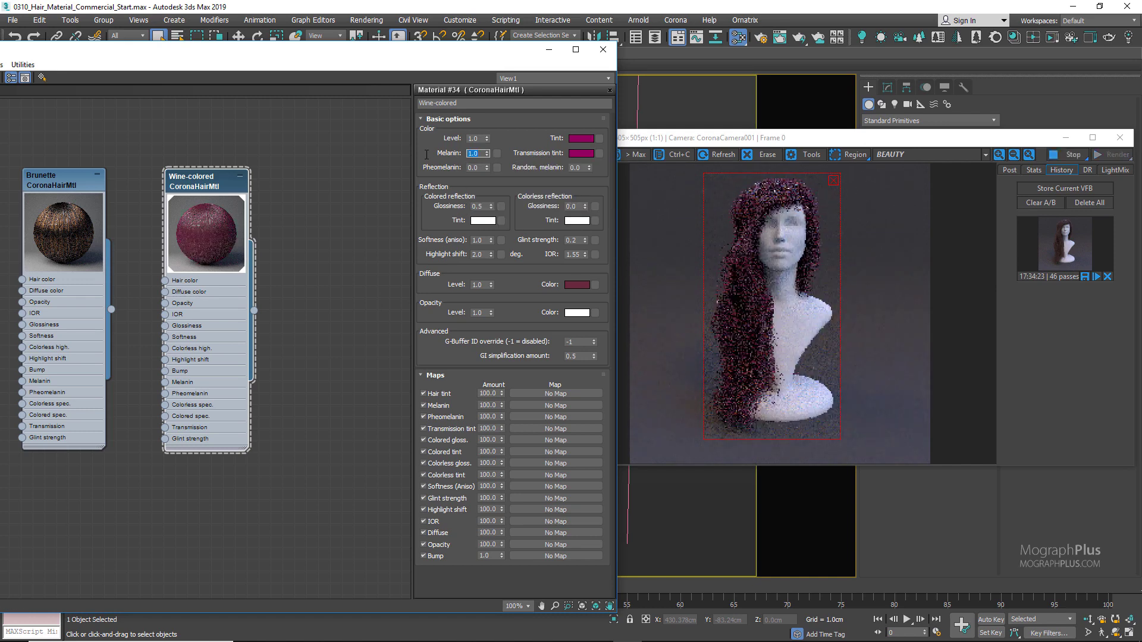
text(0.5)
key(Return)
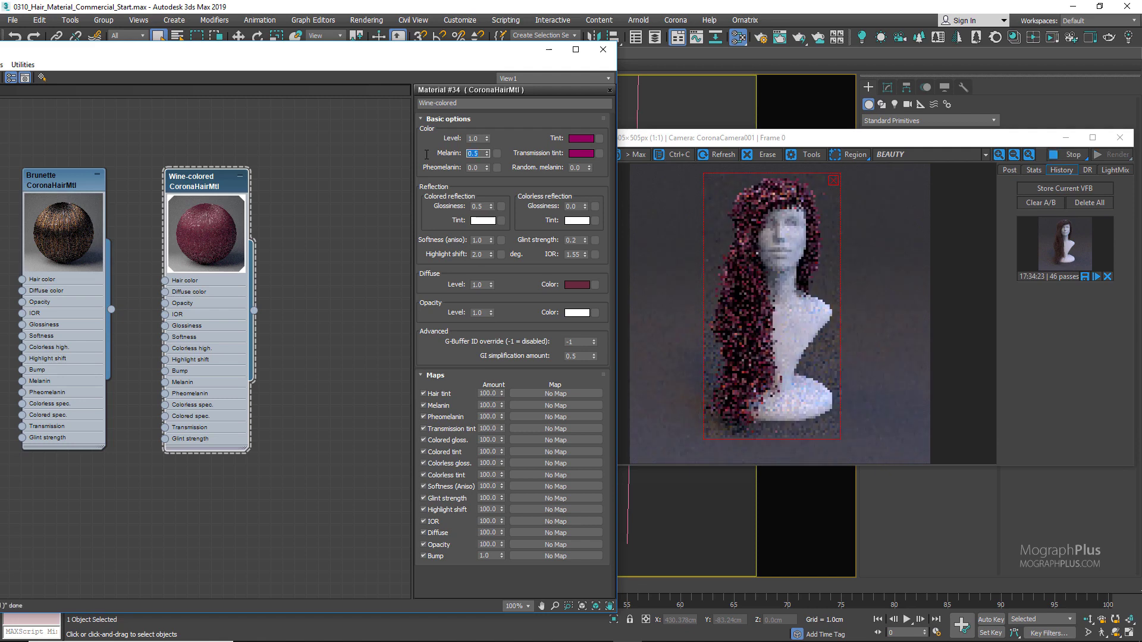
text(.2)
key(Return)
- Set the Wine-colored material's melanin to 0.9 and its random melanin to 1.0
text(0)
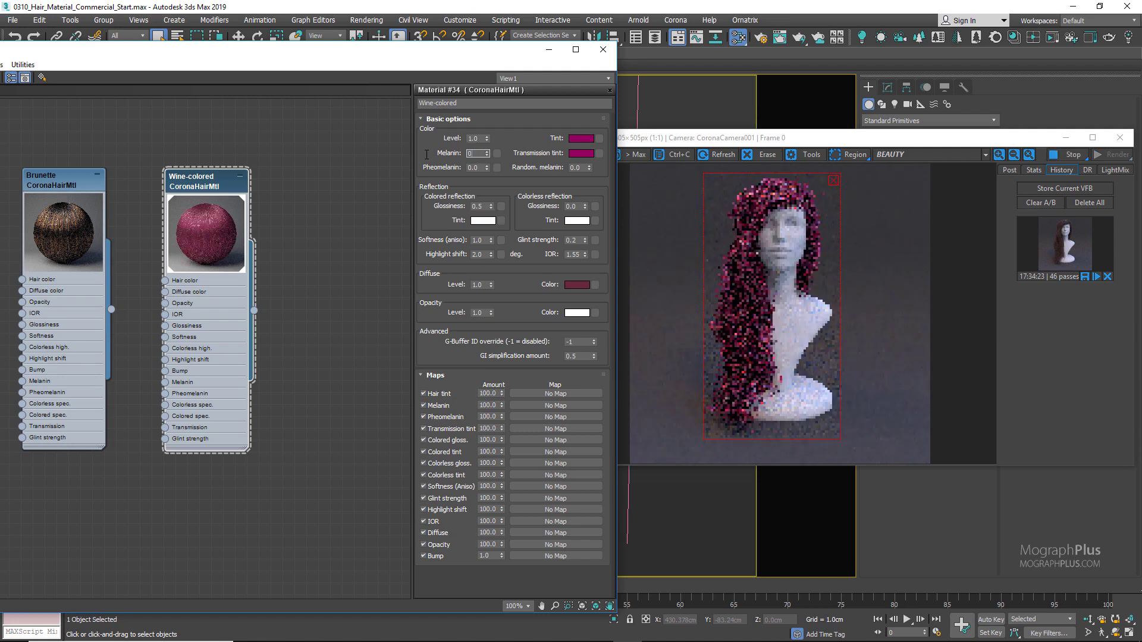
key(Return)
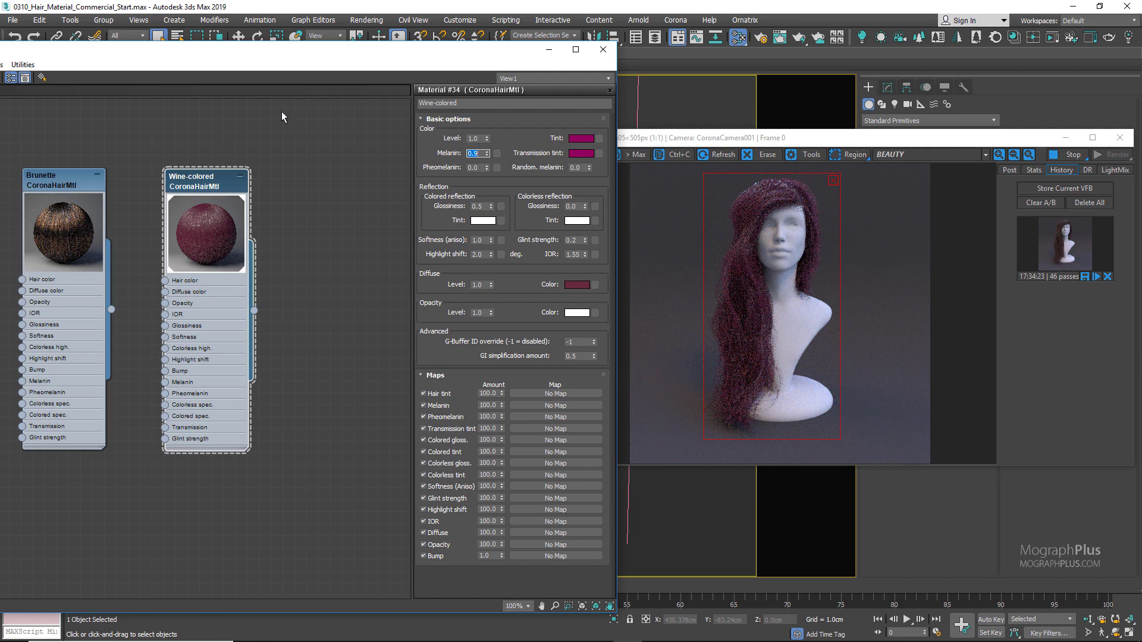
drag(588, 170, 589, 125)
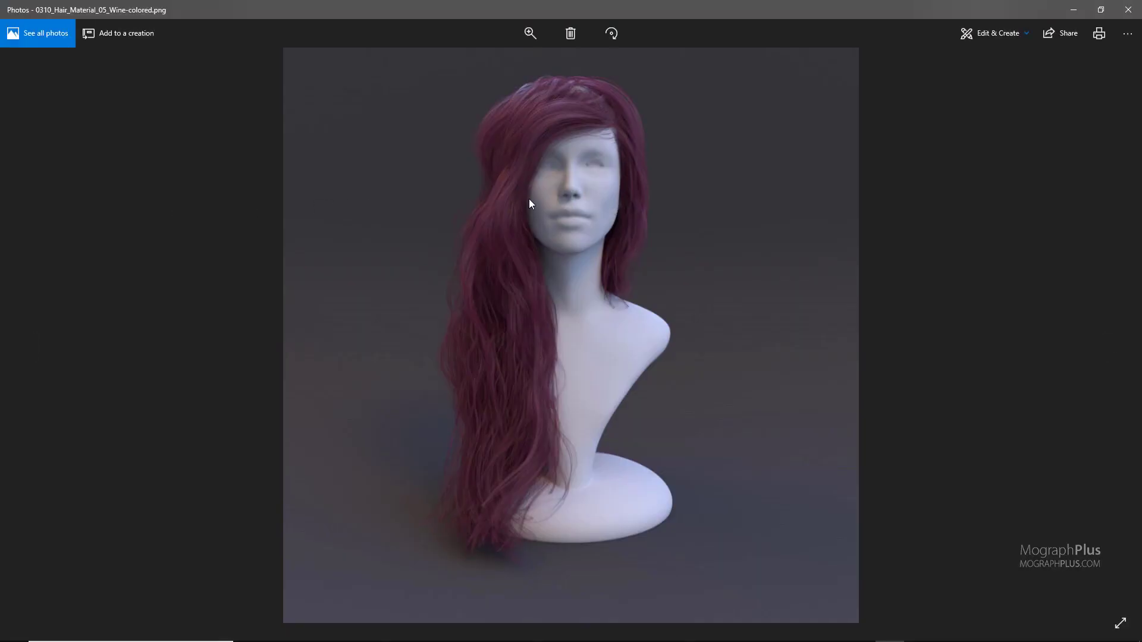
- Examine the finished Wine-colored hair render in Photos from close up and as a whole, and close the viewer
scroll(526, 209, up, 2)
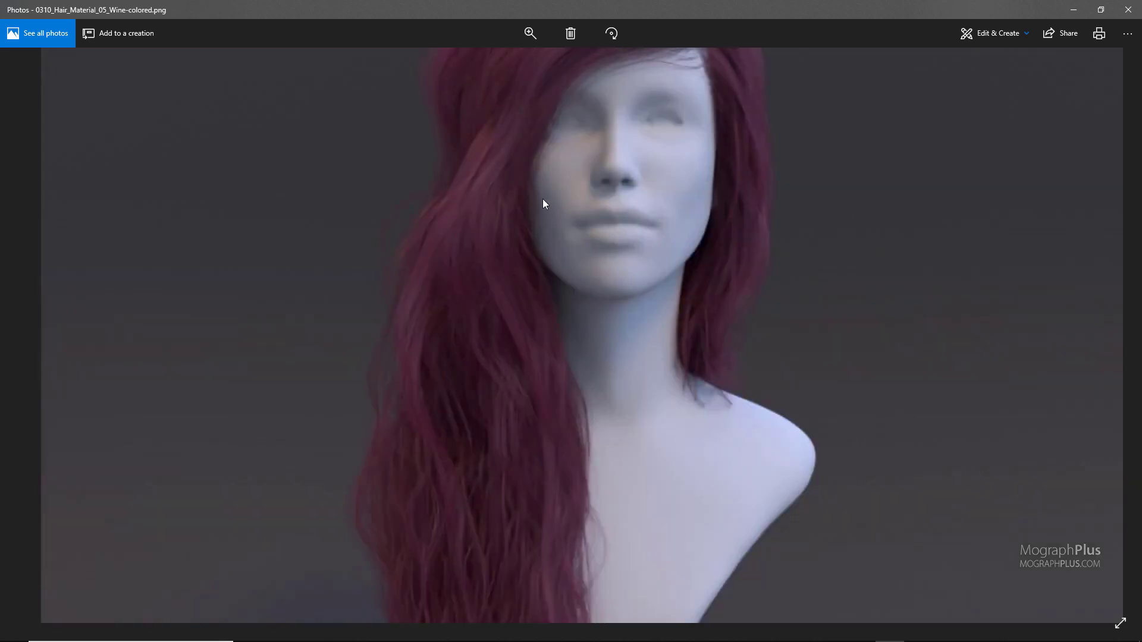
drag(542, 199, 538, 184)
drag(480, 351, 494, 417)
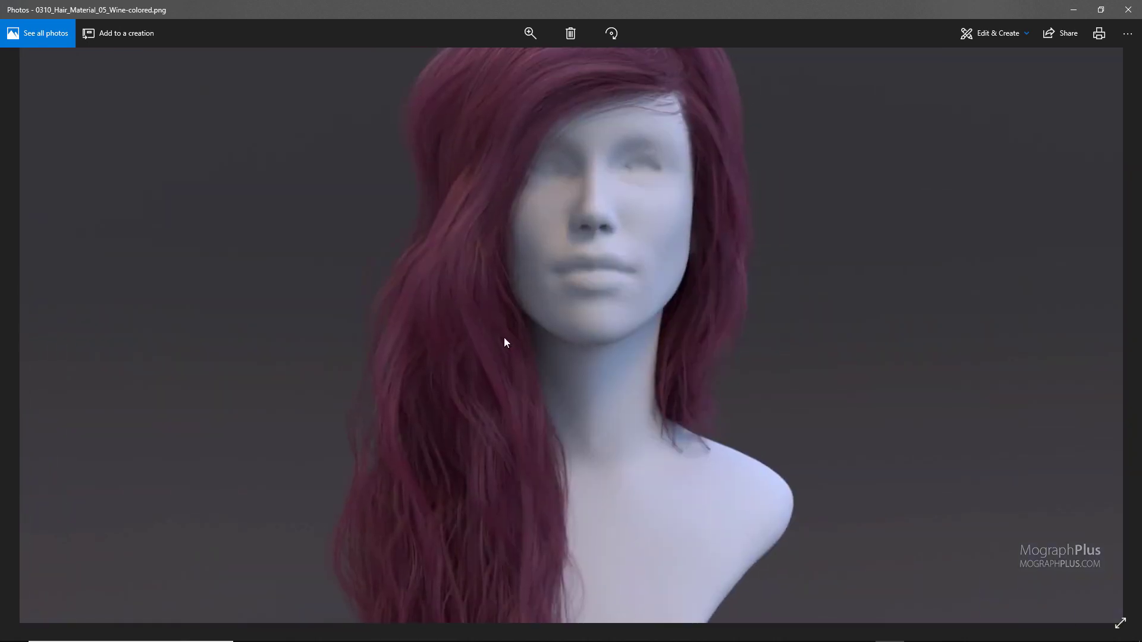
scroll(504, 338, down, 2)
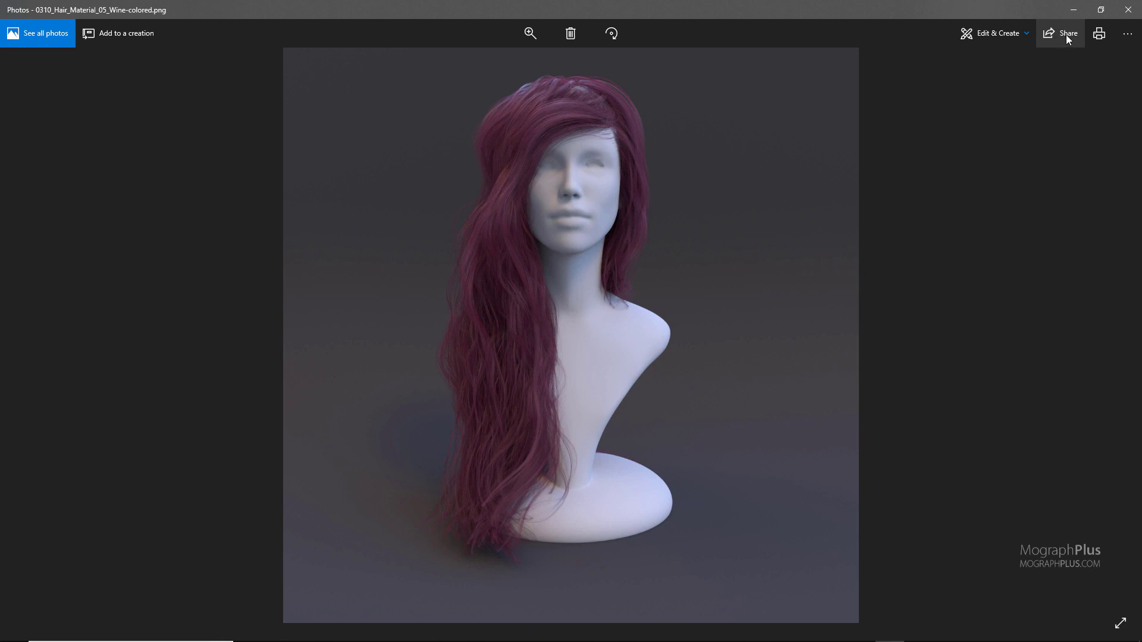
click(1128, 14)
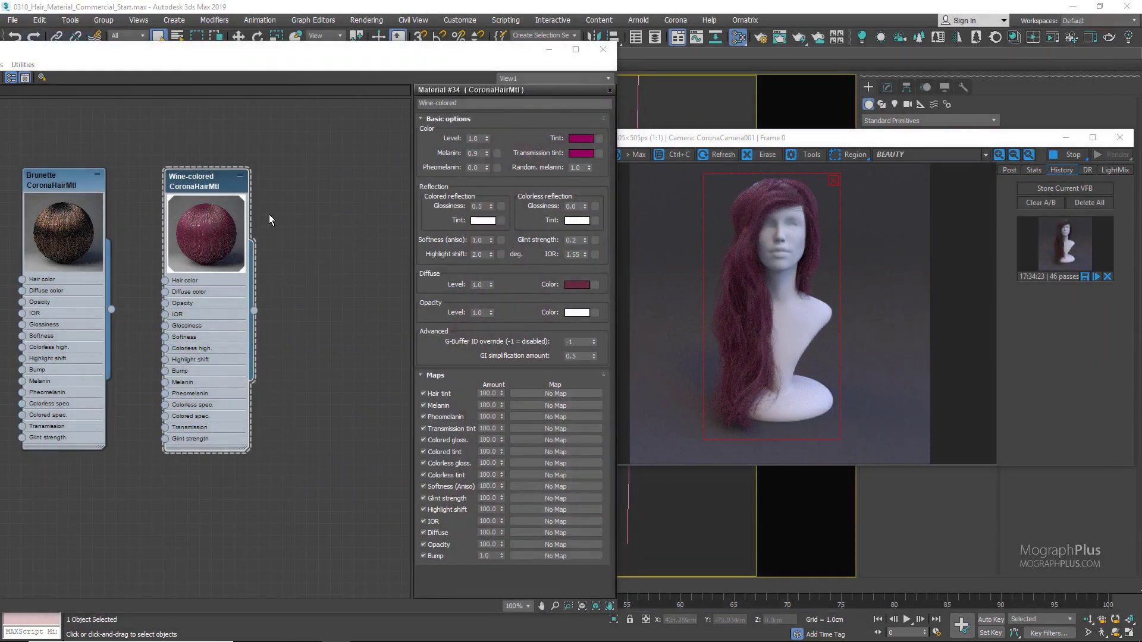
- Duplicate the Wine-colored material beside the original and assign the copy to the selected hair
middle_drag(266, 203, 185, 195)
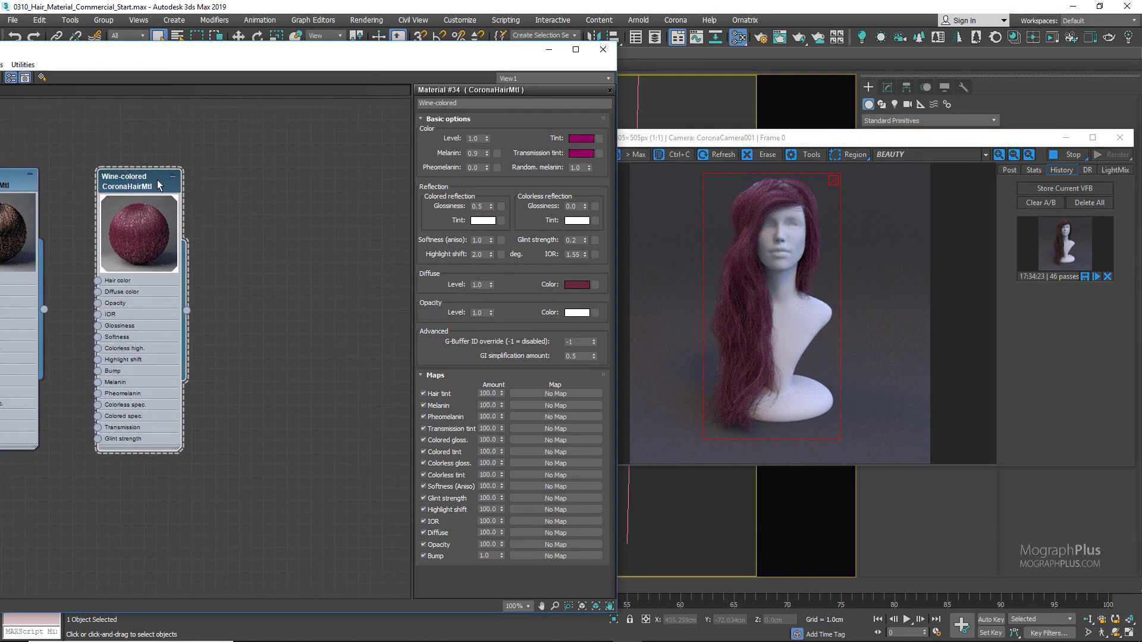
shift+drag(158, 184, 286, 188)
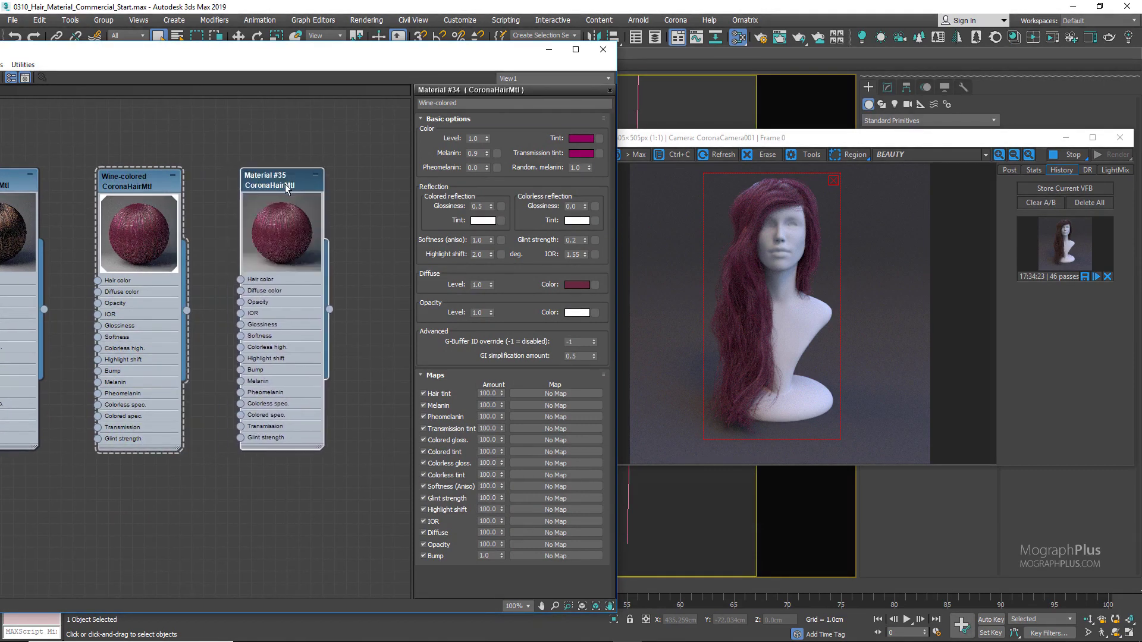
right_click(290, 179)
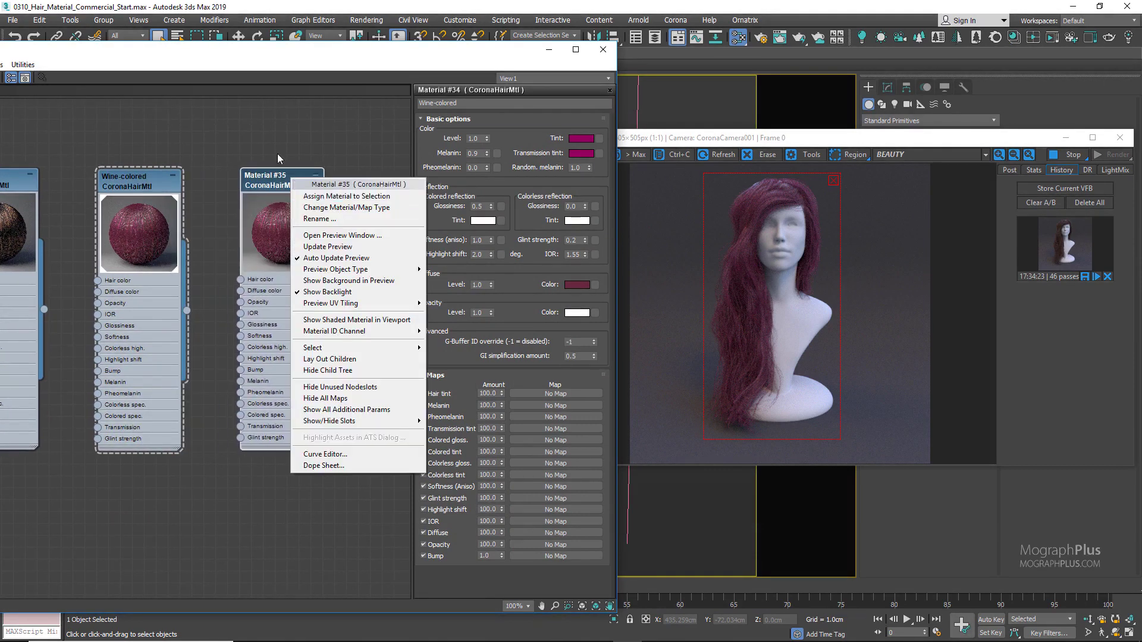
click(277, 154)
double_click(279, 181)
right_click(280, 181)
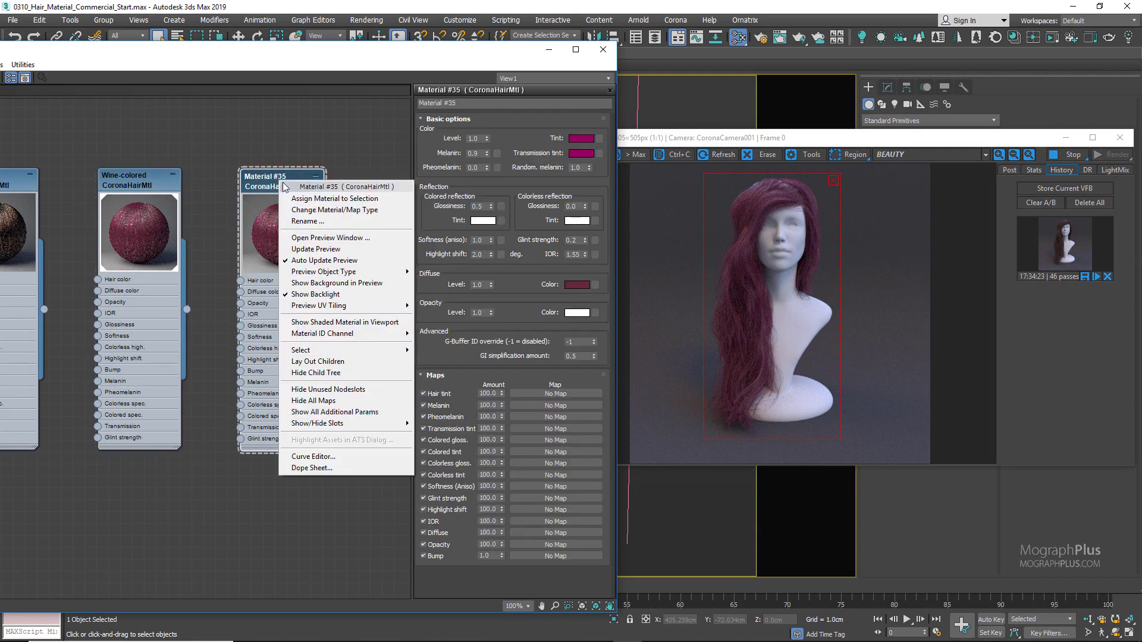
click(315, 199)
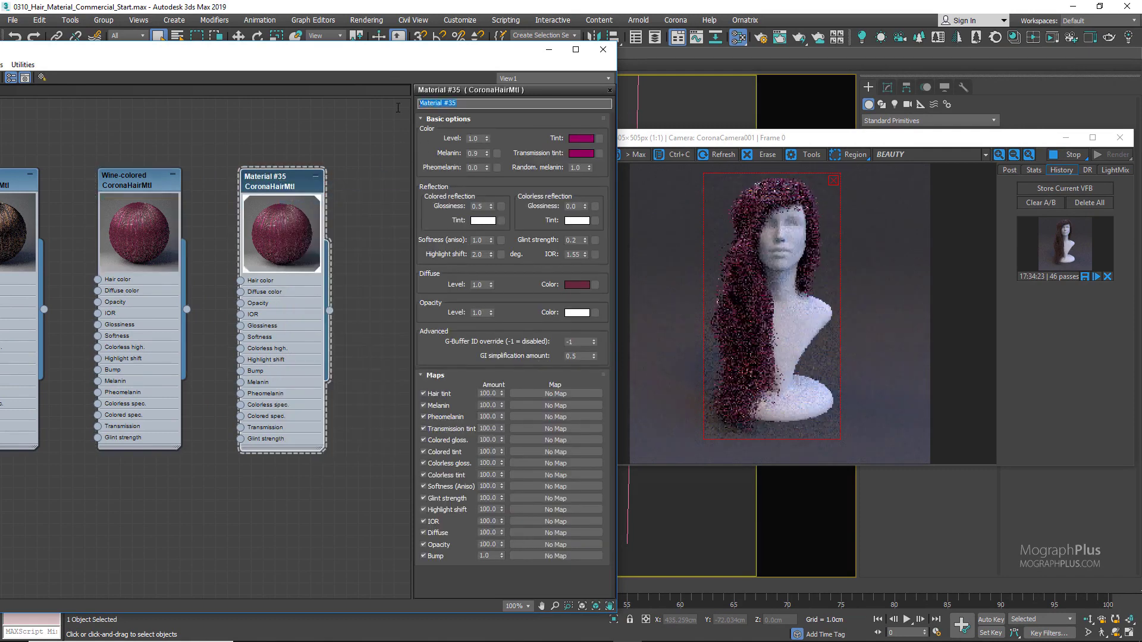
- Name the copied hair material Red-Orange
text(Red)
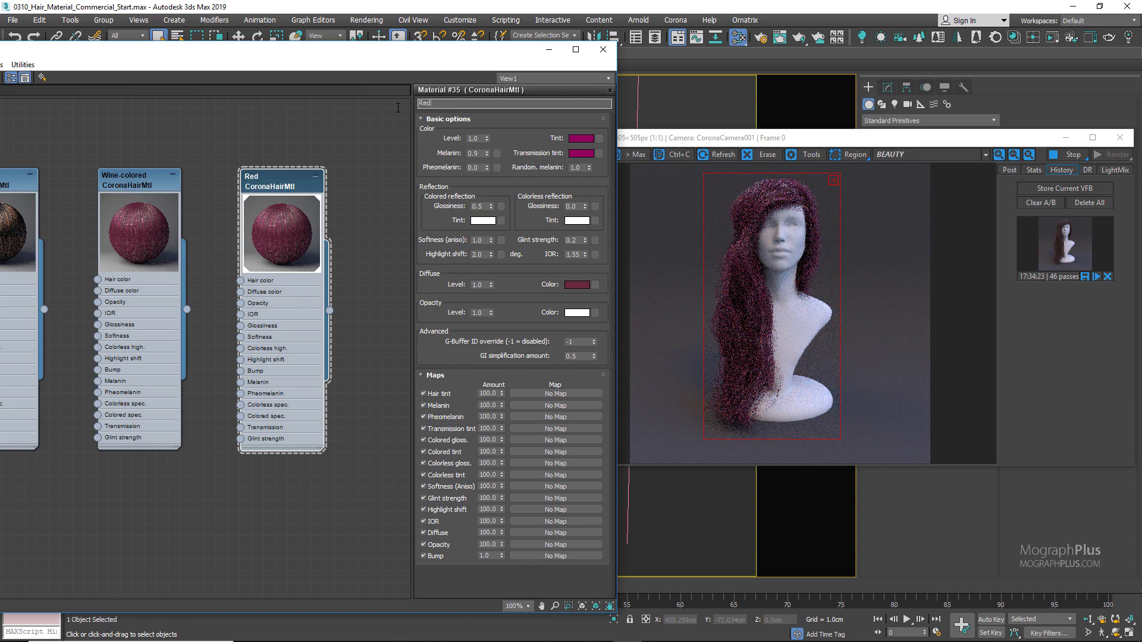
text(-Orange)
key(Return)
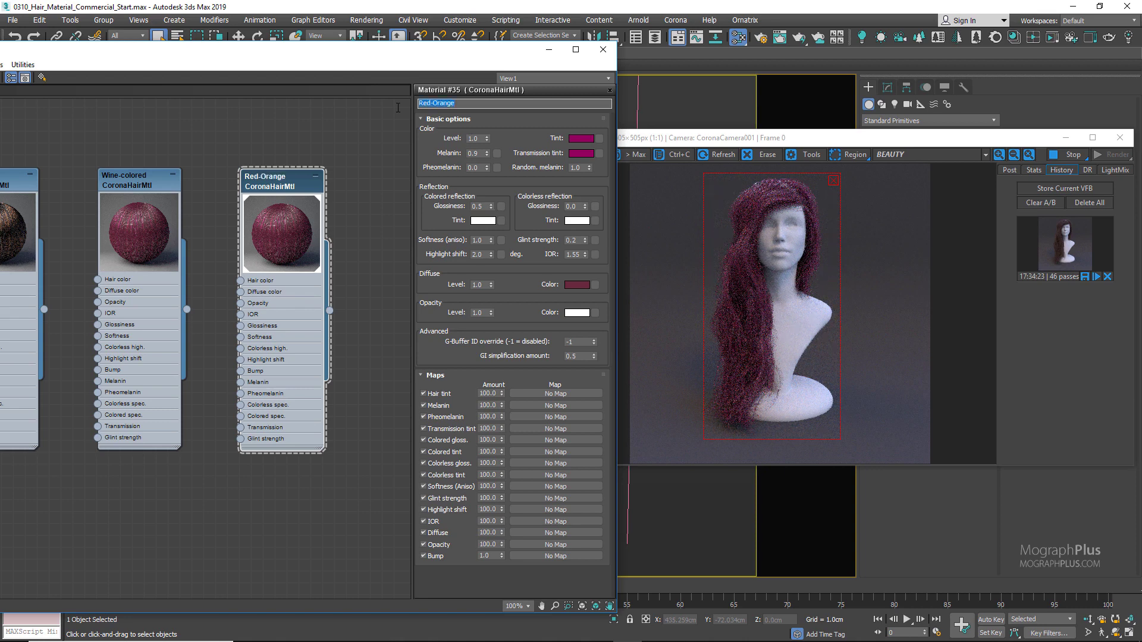
- Set the Red-Orange material's diffuse color to RGB 110, 6, 0
click(571, 284)
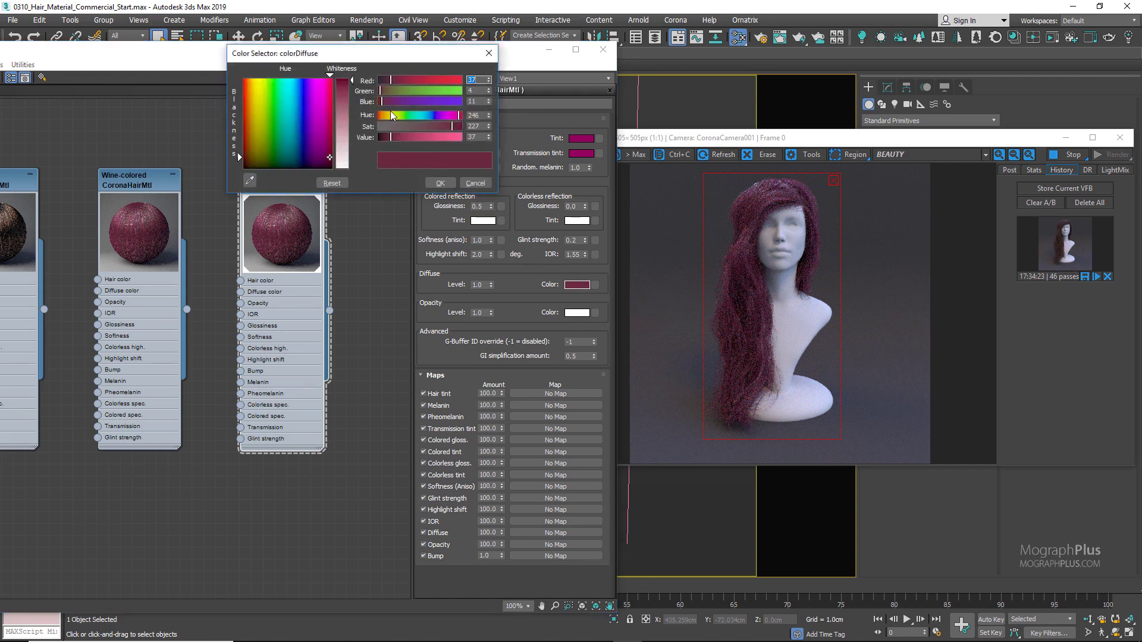
drag(384, 112, 439, 140)
drag(385, 102, 378, 102)
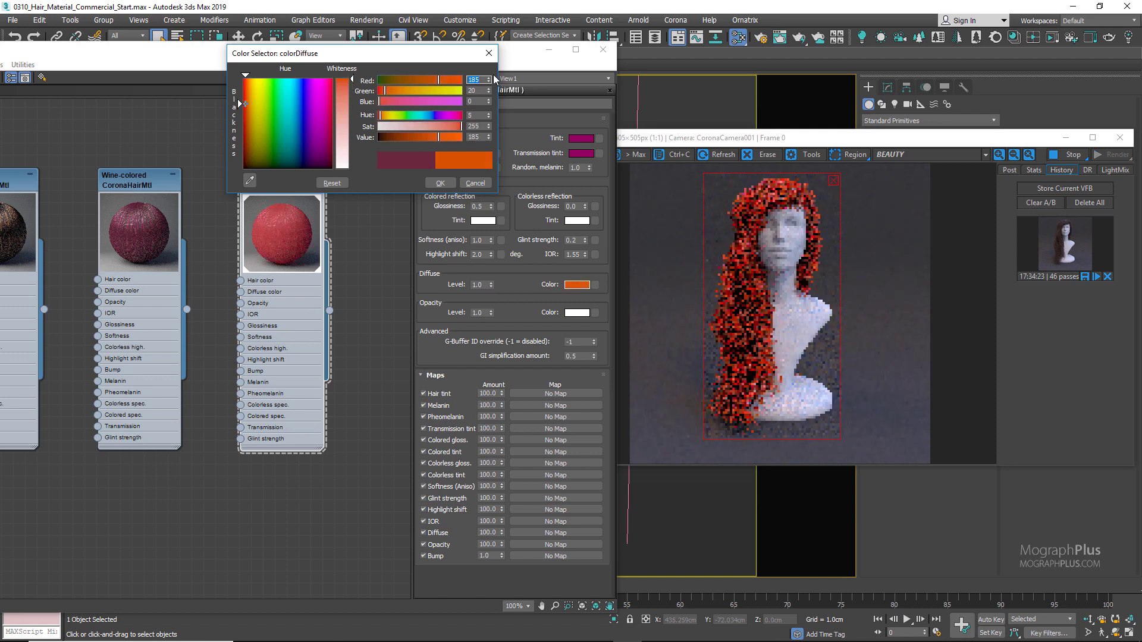
text(110)
key(Tab)
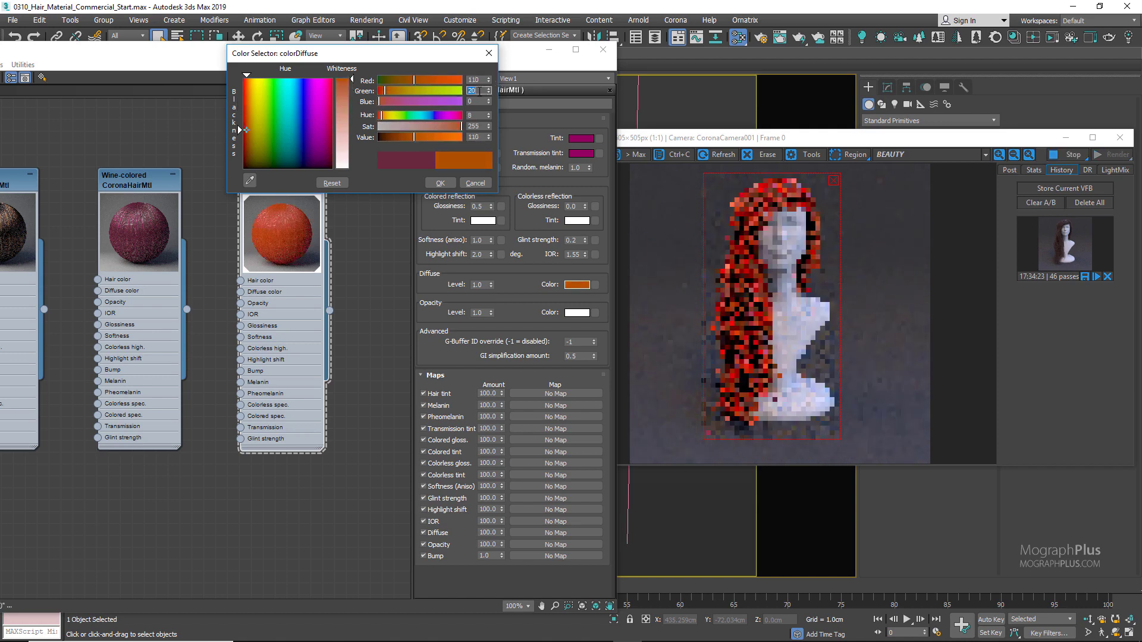
text(6)
key(Tab)
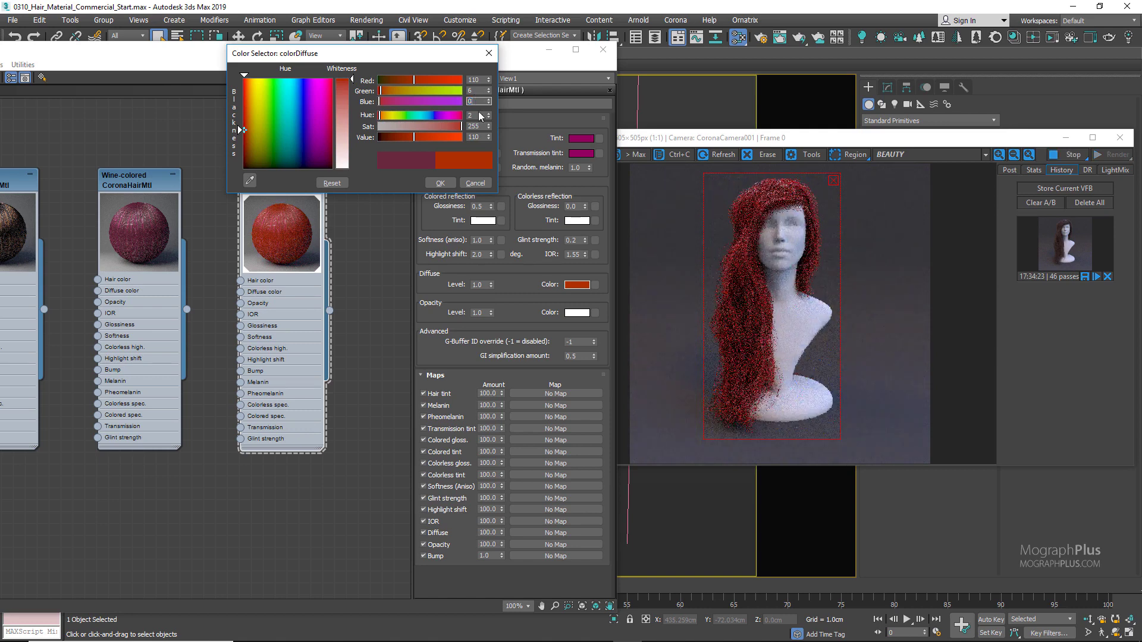
click(478, 137)
click(442, 181)
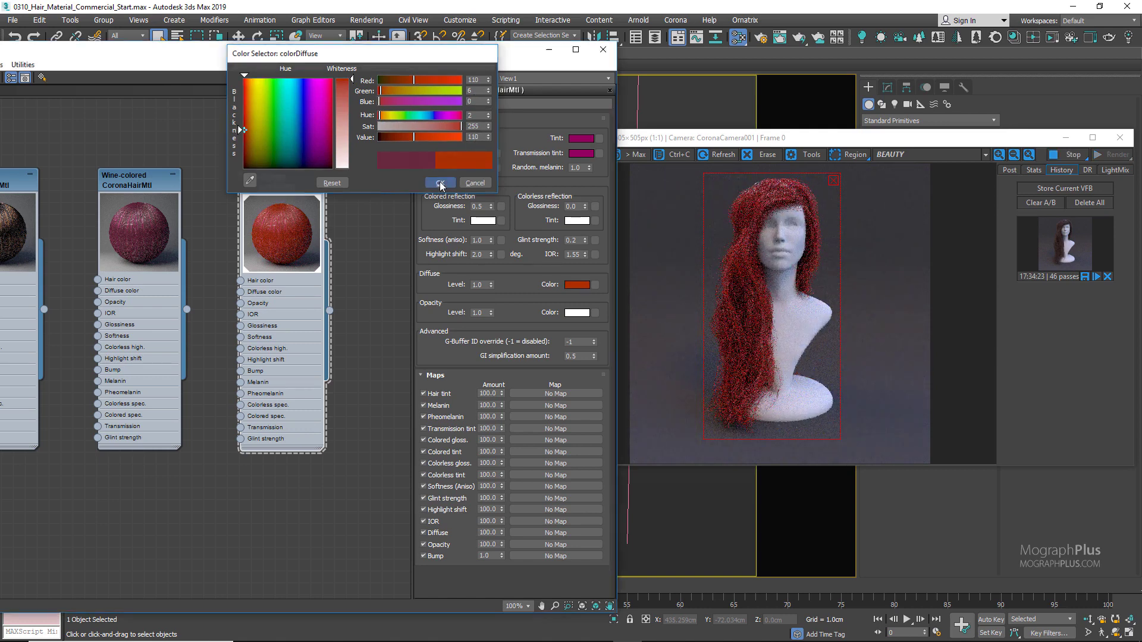
- Set the Red-Orange material's diffuse level to 0.4
double_click(476, 285)
text(0.5)
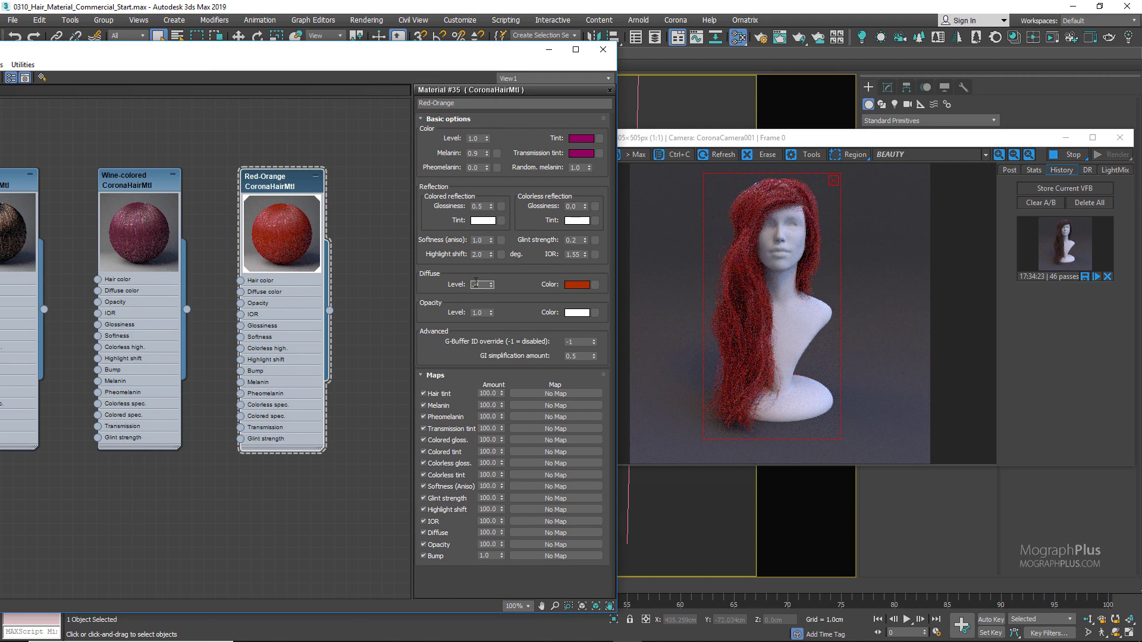
key(Return)
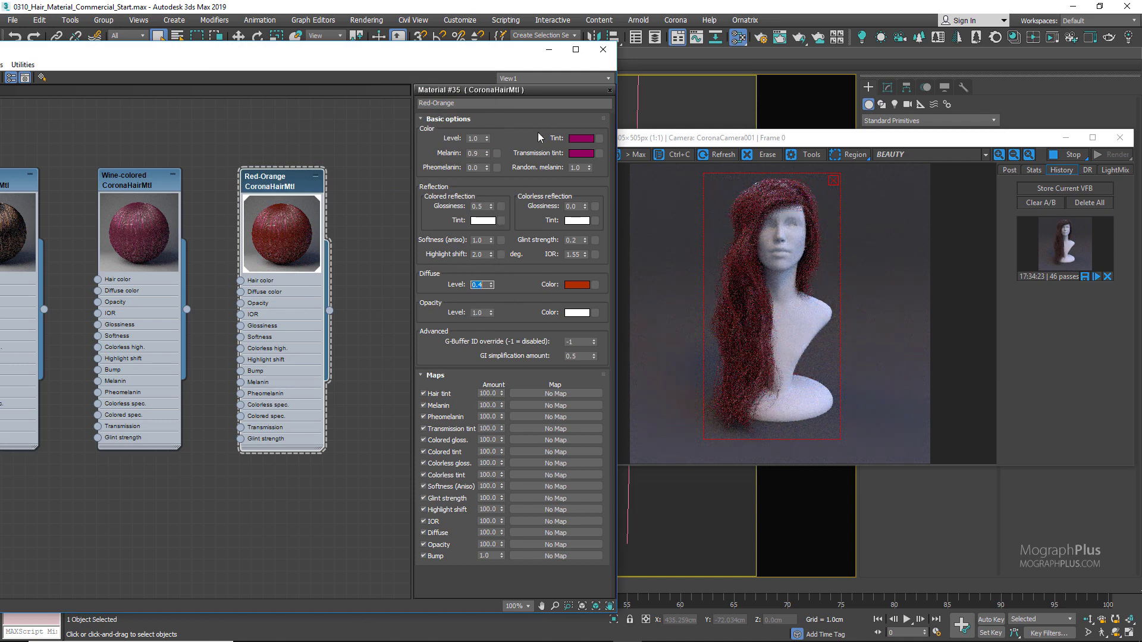
- Set the Red-Orange hair tint to RGB 89, 10, 11 and copy that color onto the transmission tint
click(580, 139)
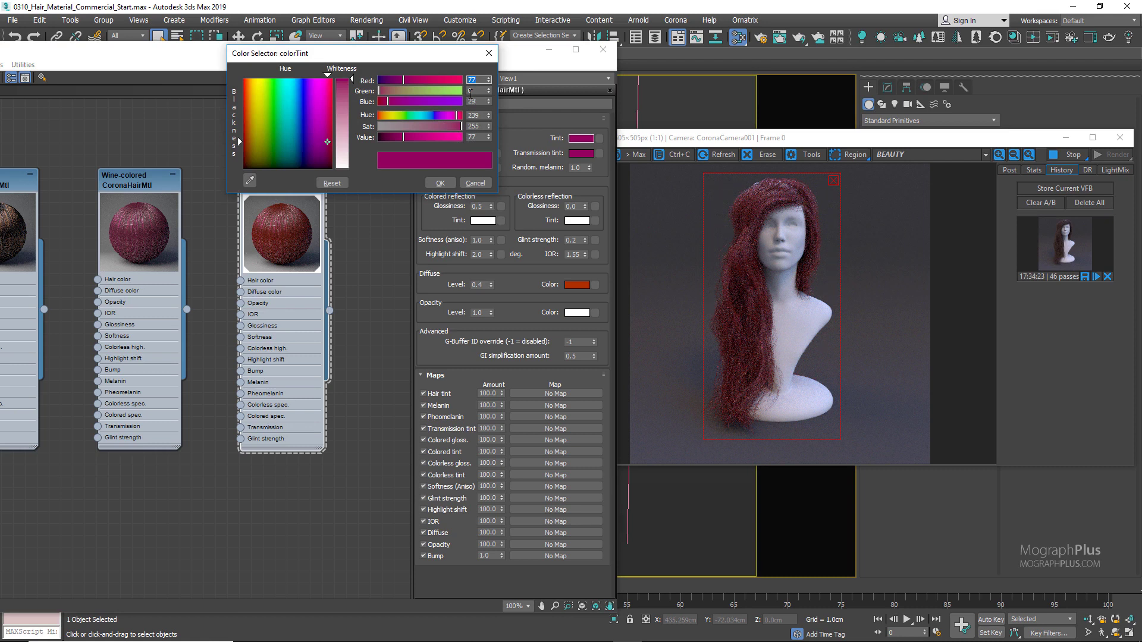
key(Tab)
text(10)
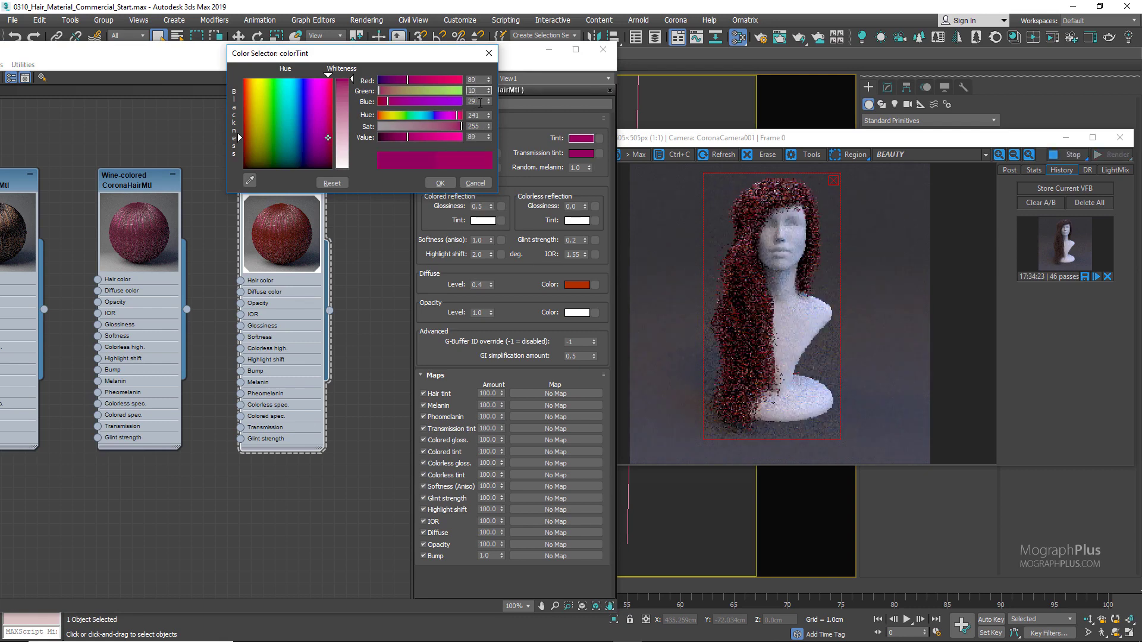
key(Tab)
text(11)
key(Tab)
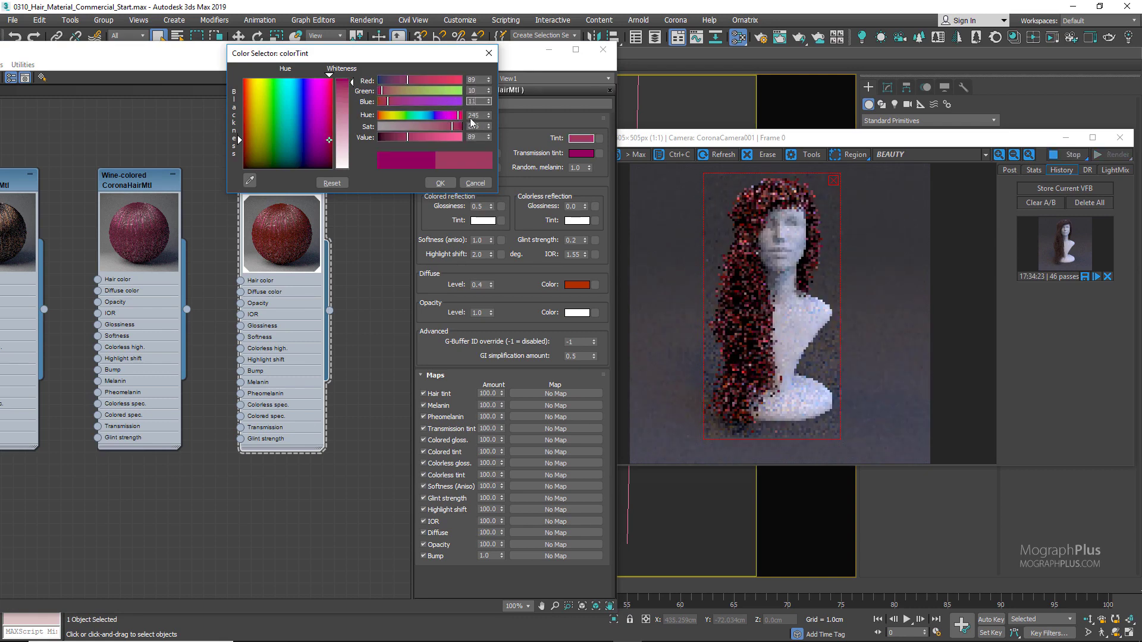
click(440, 183)
drag(581, 138, 583, 154)
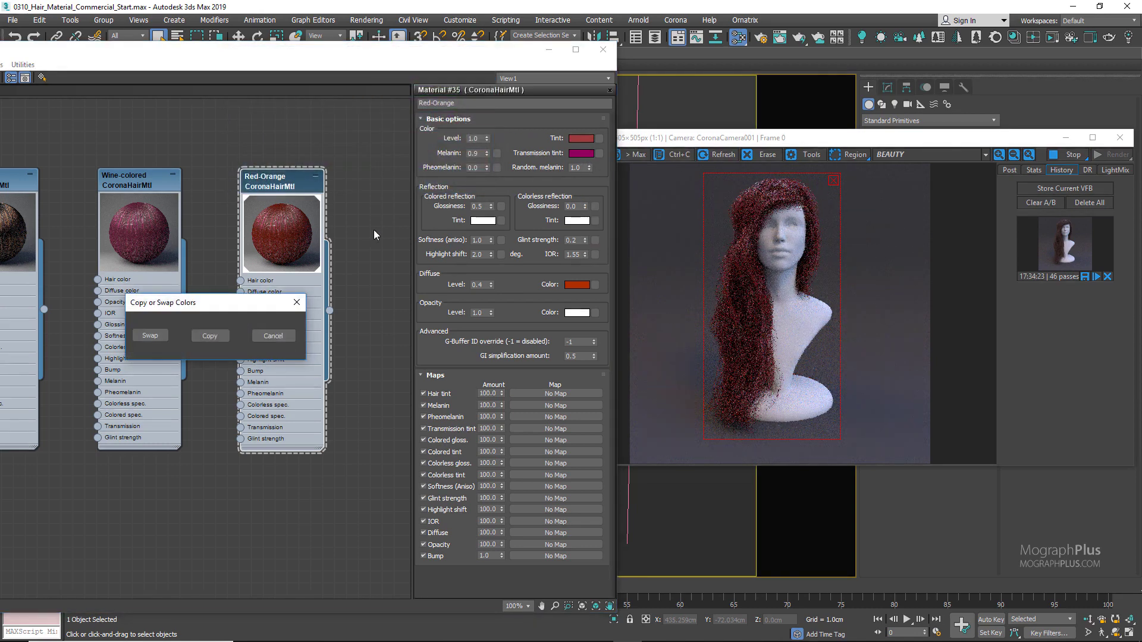
click(209, 336)
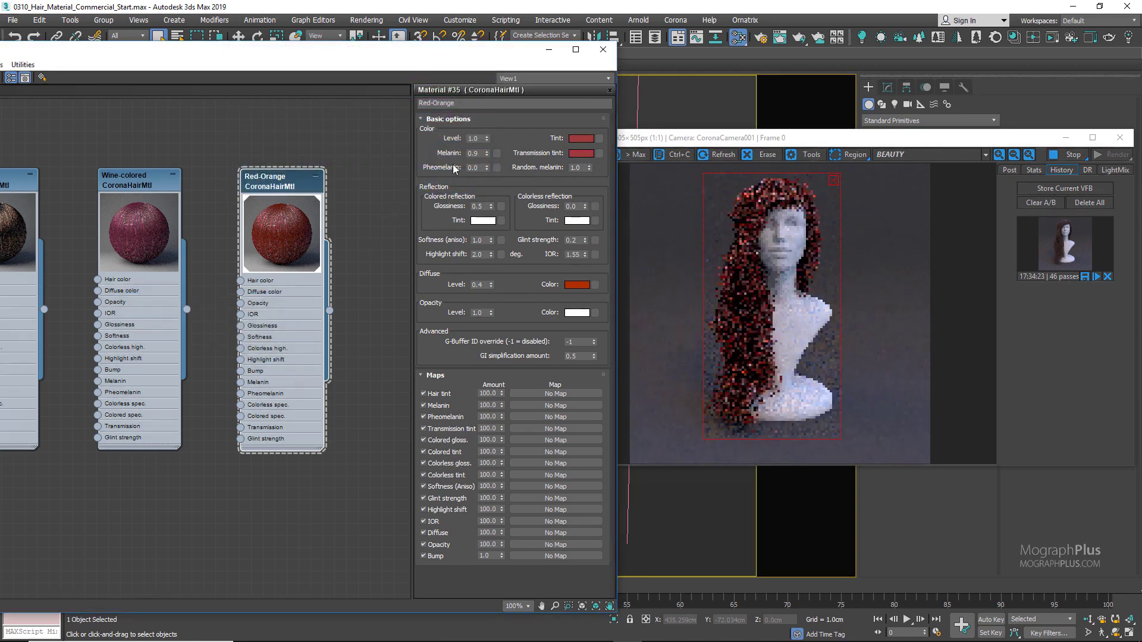
- Set the Red-Orange material's melanin to 0.0 and its pheomelanin to 1.0, keeping random melanin at 1.0
right_click(486, 154)
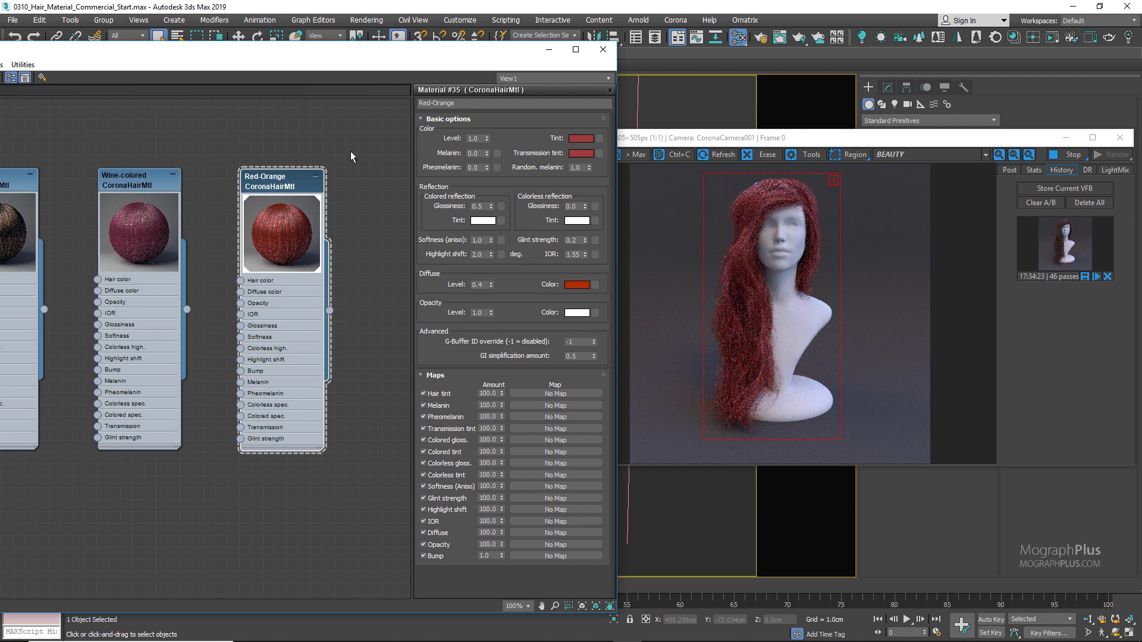
click(482, 167)
text(1)
key(Return)
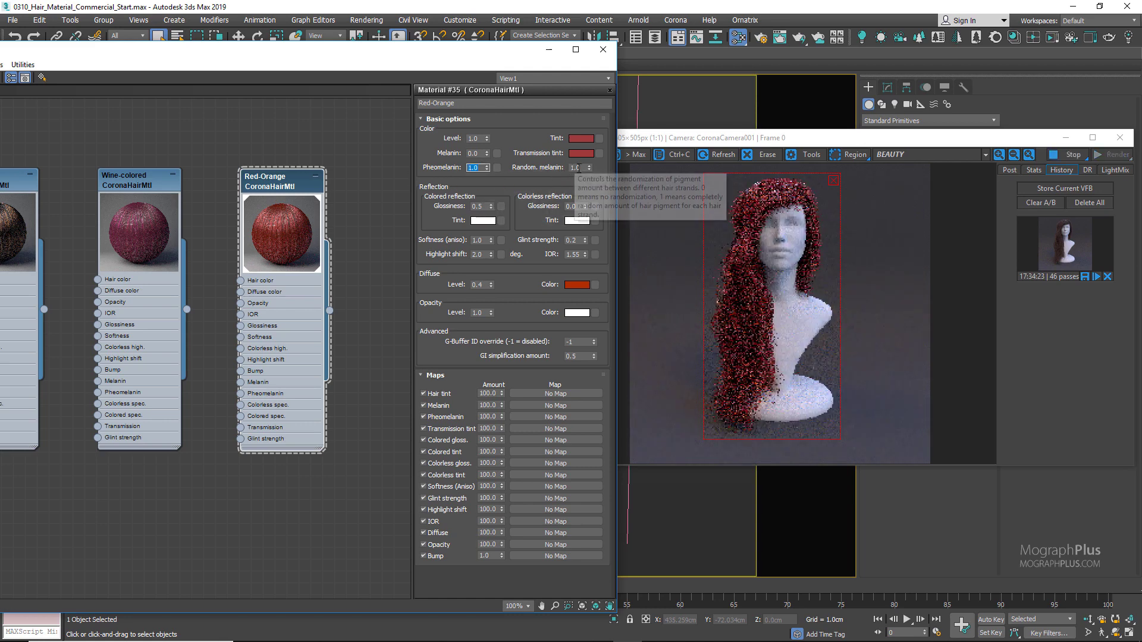
click(578, 168)
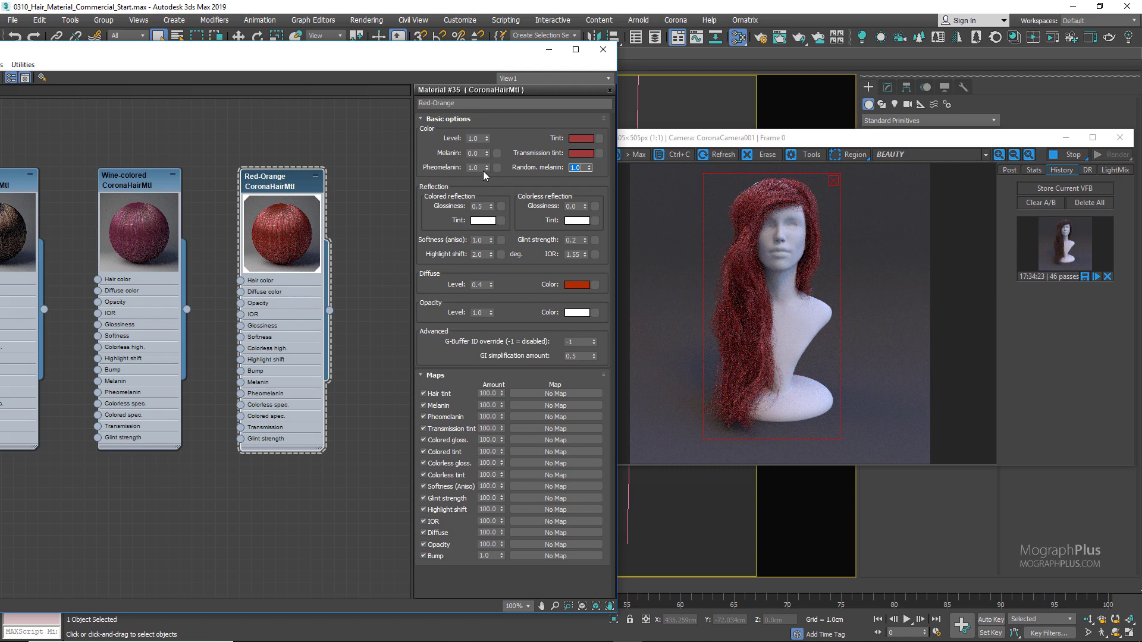
- Set the Red-Orange material's colored reflection glossiness to 0.8
click(486, 207)
text(8)
key(Return)
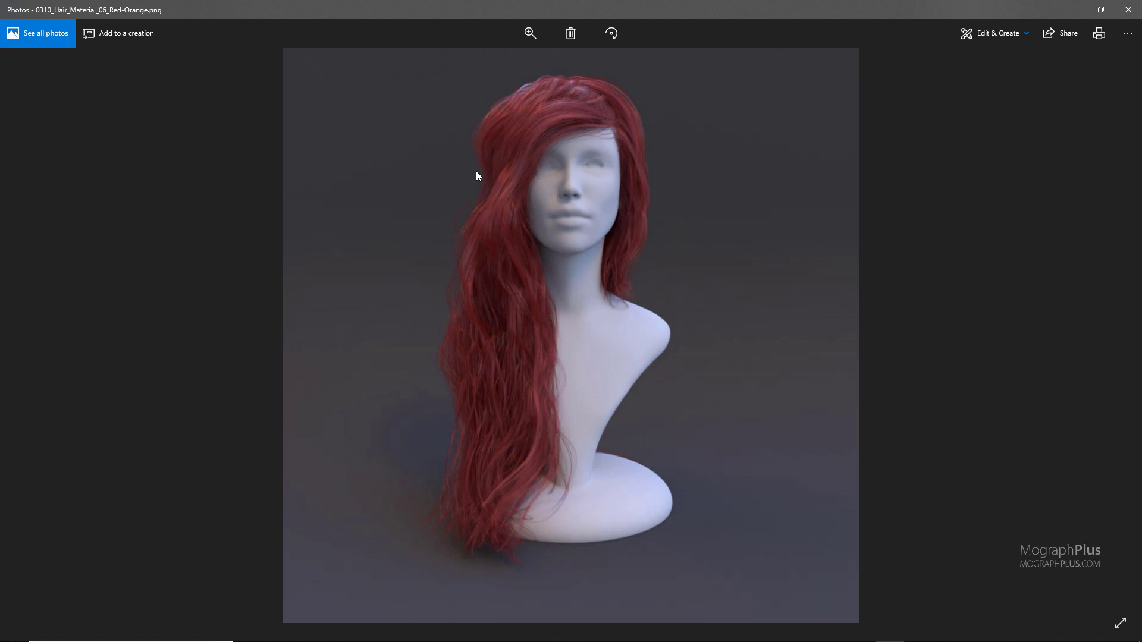
- Examine the finished Red-Orange hair render in Photos from close up and as a whole, and close the viewer
scroll(476, 176, up, 4)
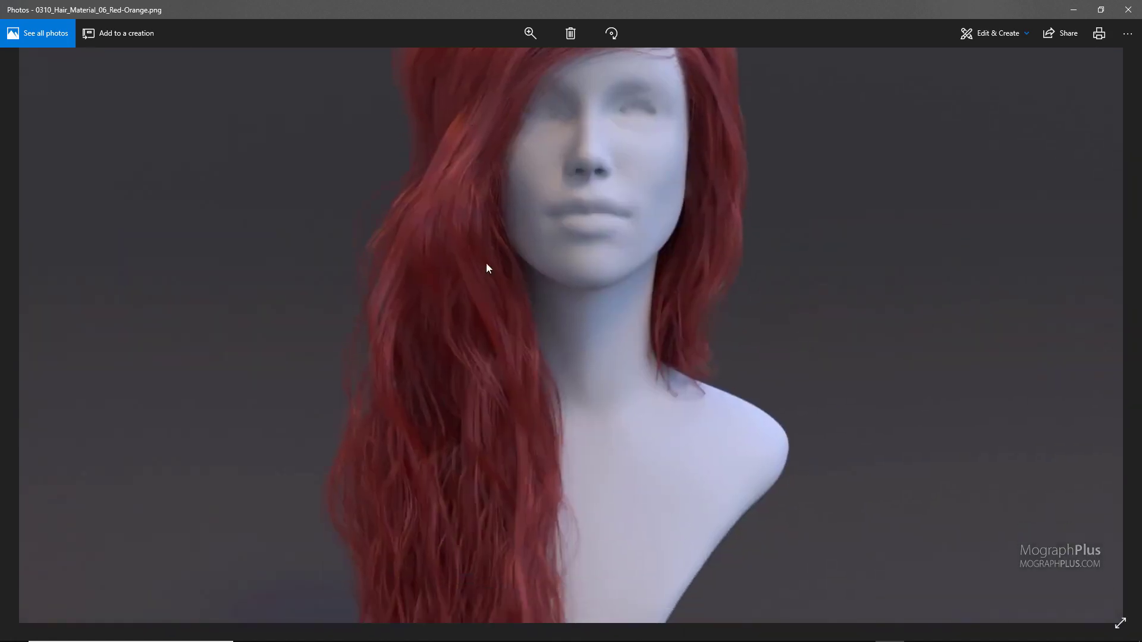
scroll(486, 263, down, 4)
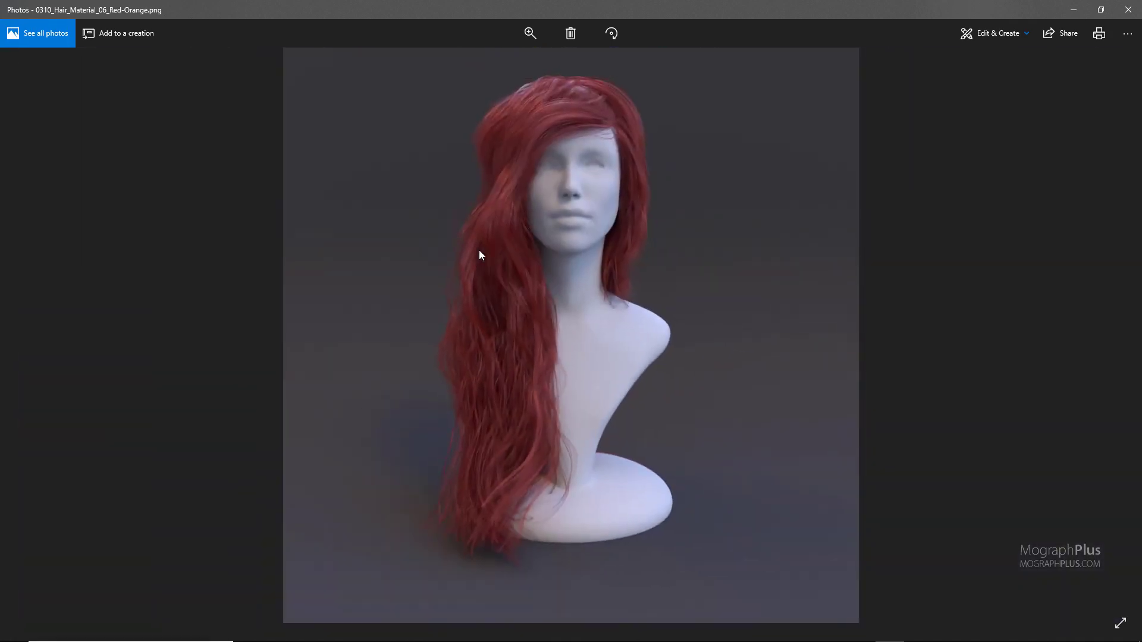
click(1128, 9)
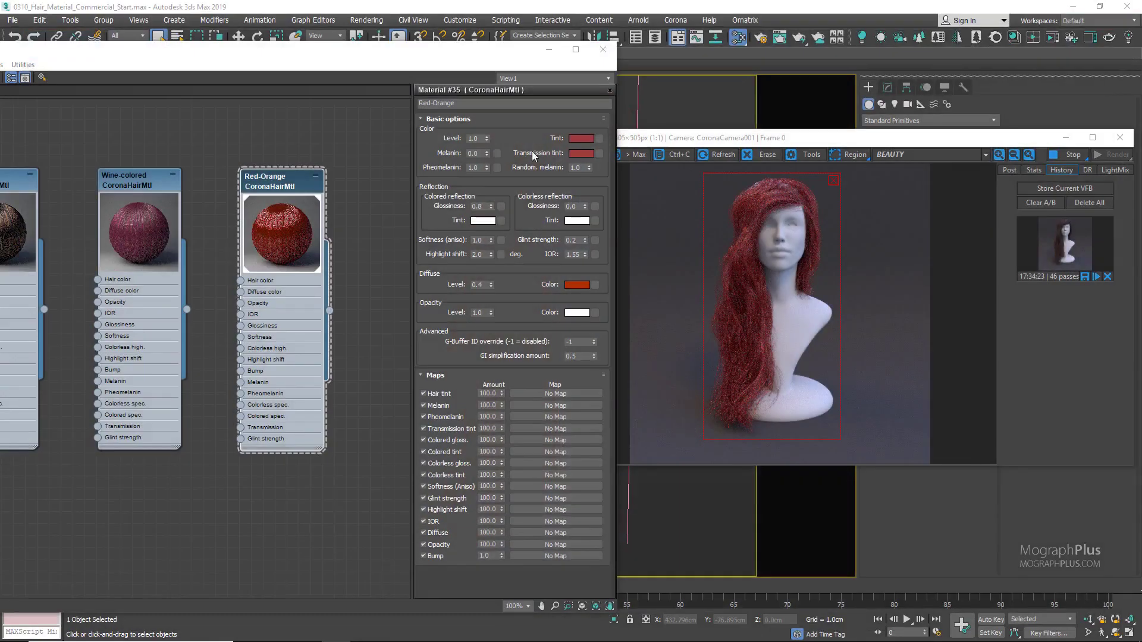
- Create a new CoronaHairMtl material and place it beside the Red-Orange material
middle_drag(303, 147, 137, 143)
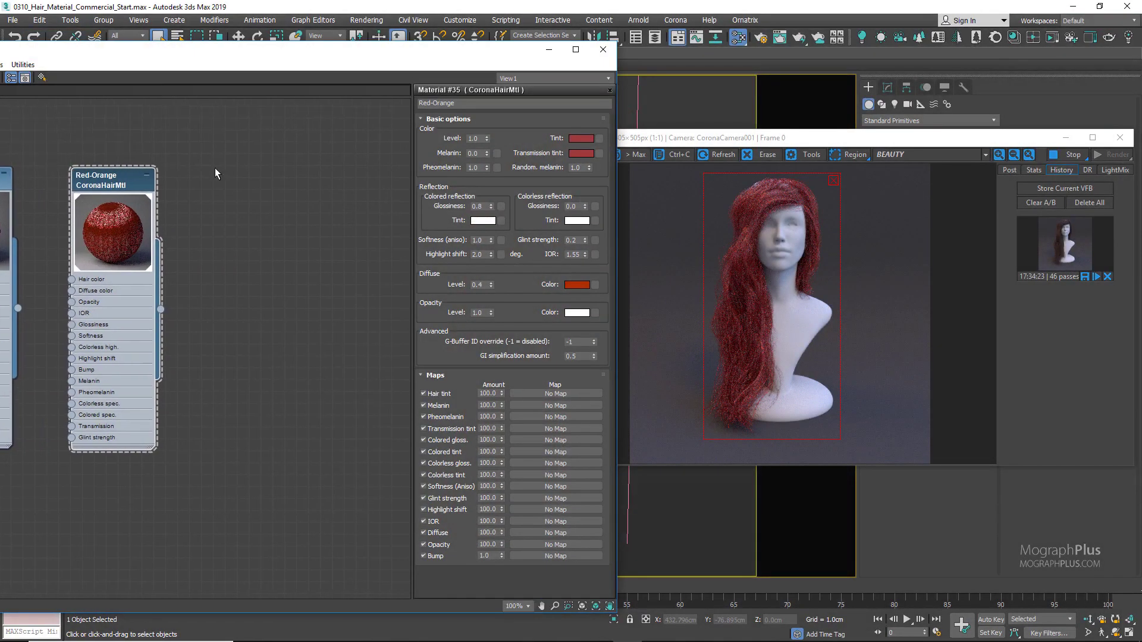
right_click(215, 168)
mouse_move(295, 181)
mouse_move(376, 208)
click(439, 202)
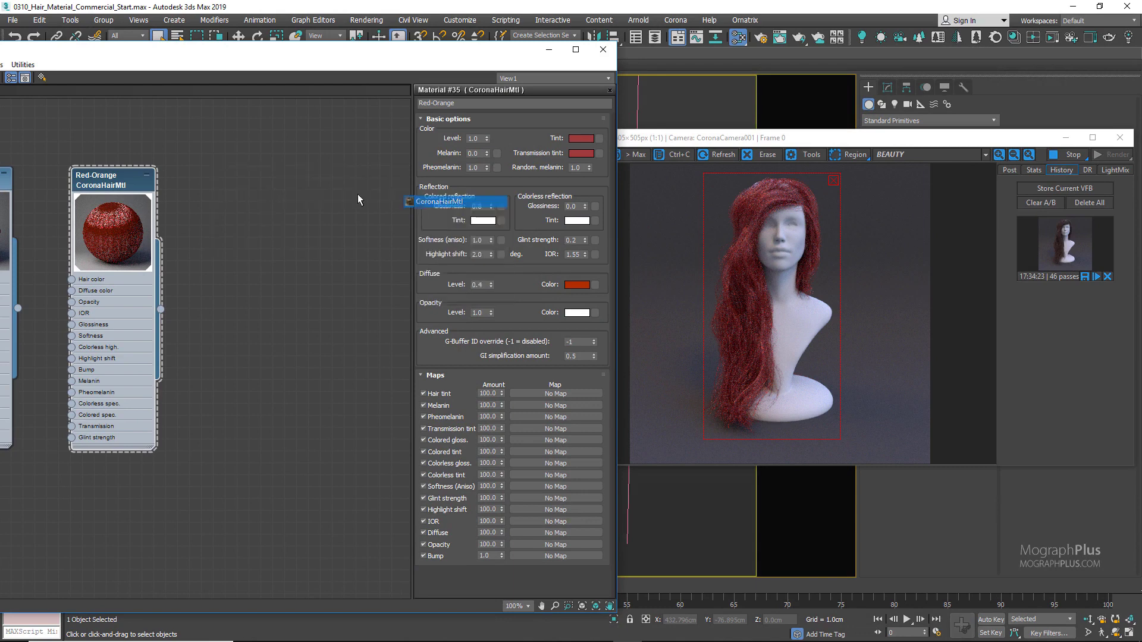
double_click(182, 163)
drag(221, 176, 255, 188)
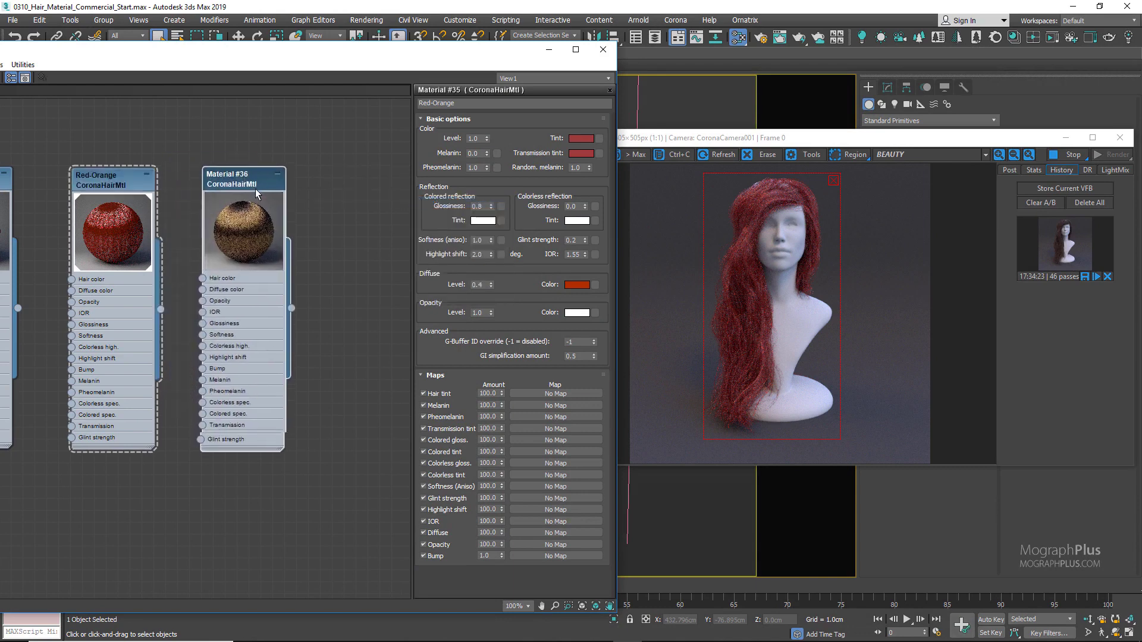
- Assign the new hair material to the selected hair and name it Green
right_click(255, 188)
double_click(248, 179)
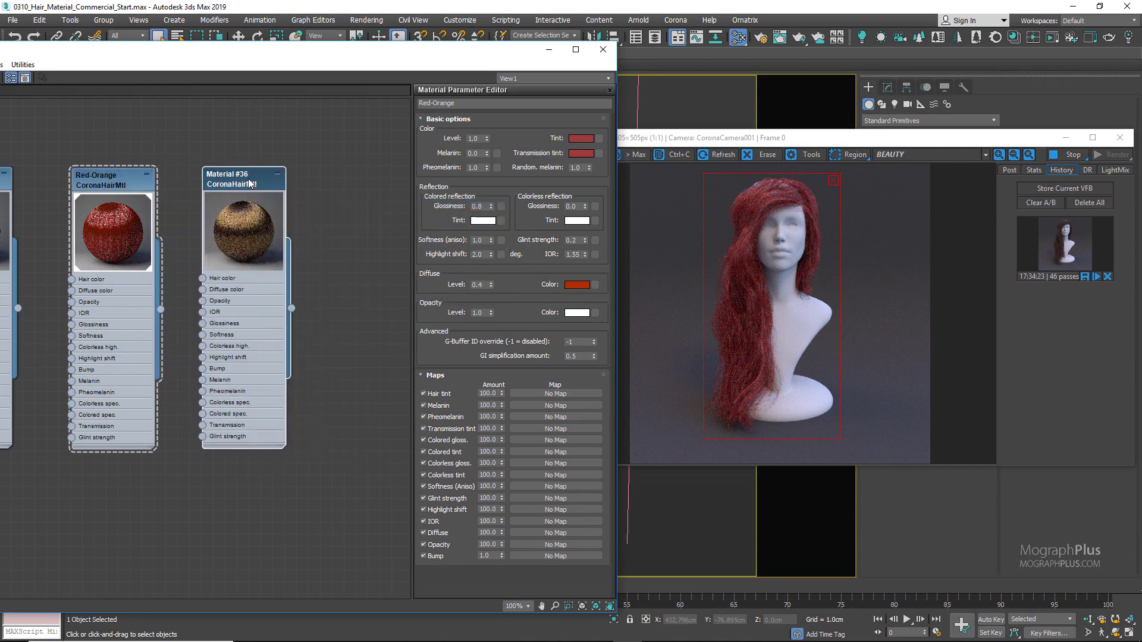
right_click(249, 183)
click(307, 210)
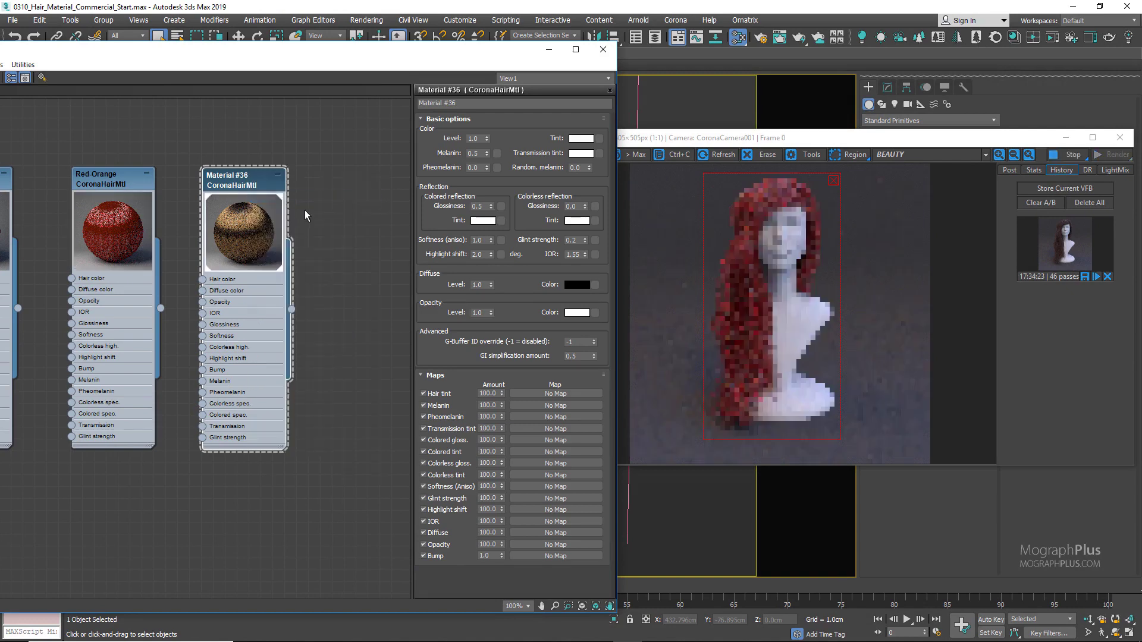
drag(457, 103, 396, 104)
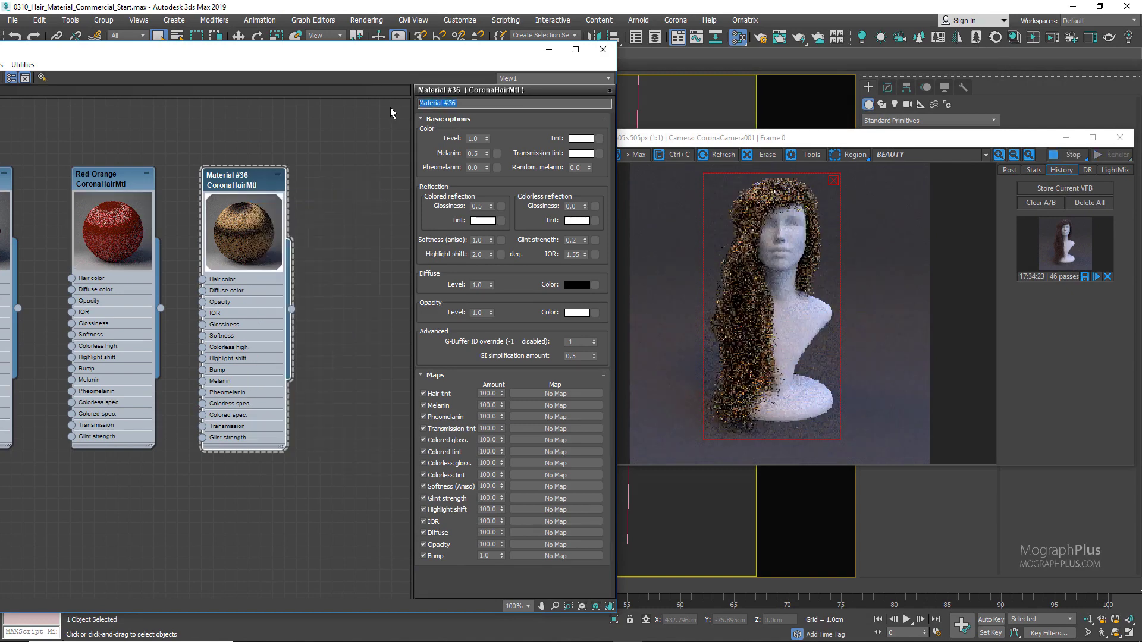
text(Green)
key(Return)
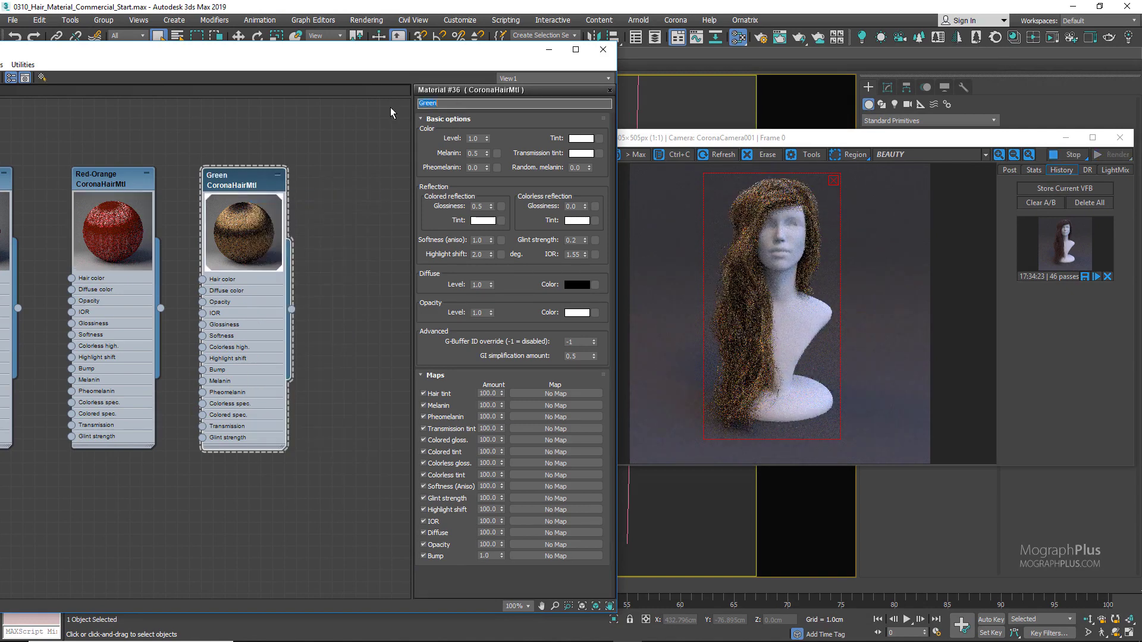
- Set the Green material's diffuse color to RGB 85, 110, 32
click(575, 285)
text(85)
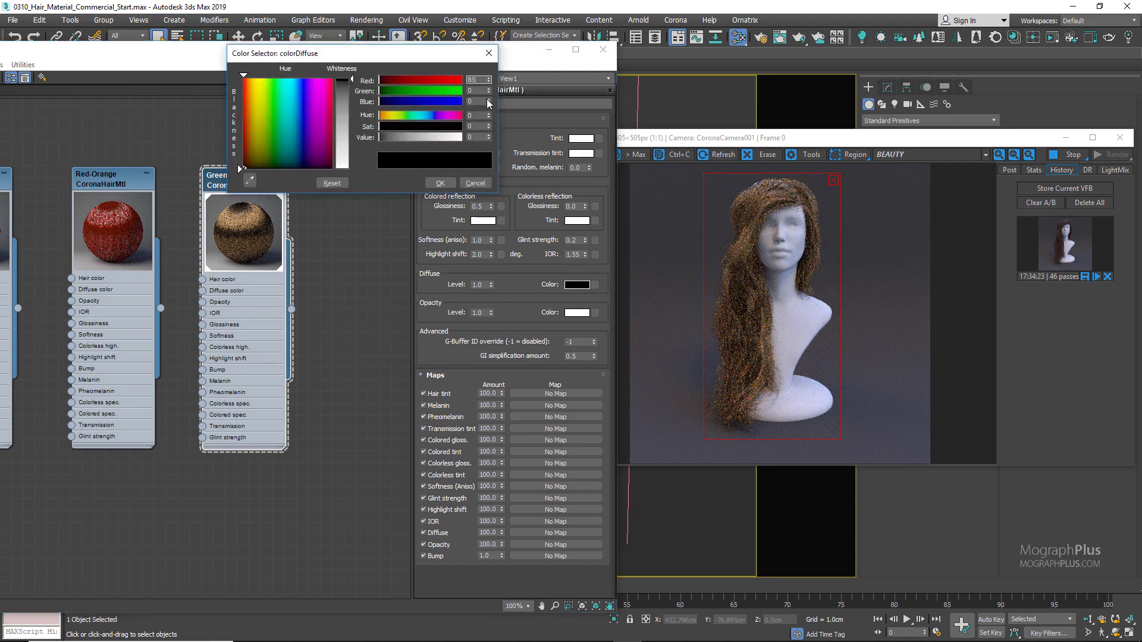
key(Tab)
text(110)
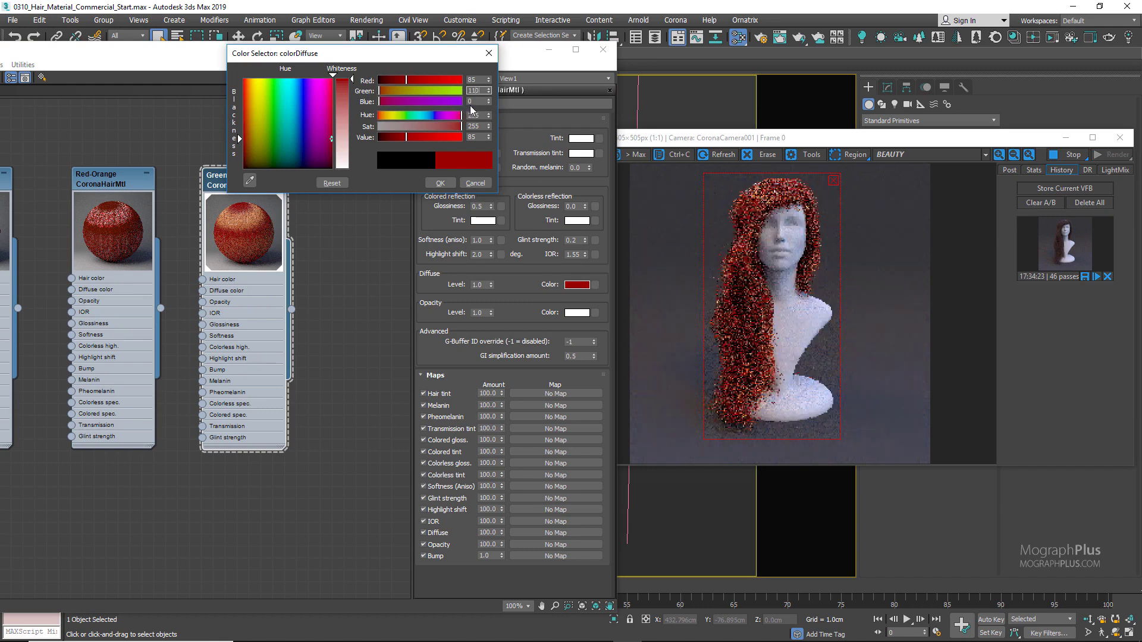
key(Tab)
text(32)
key(Tab)
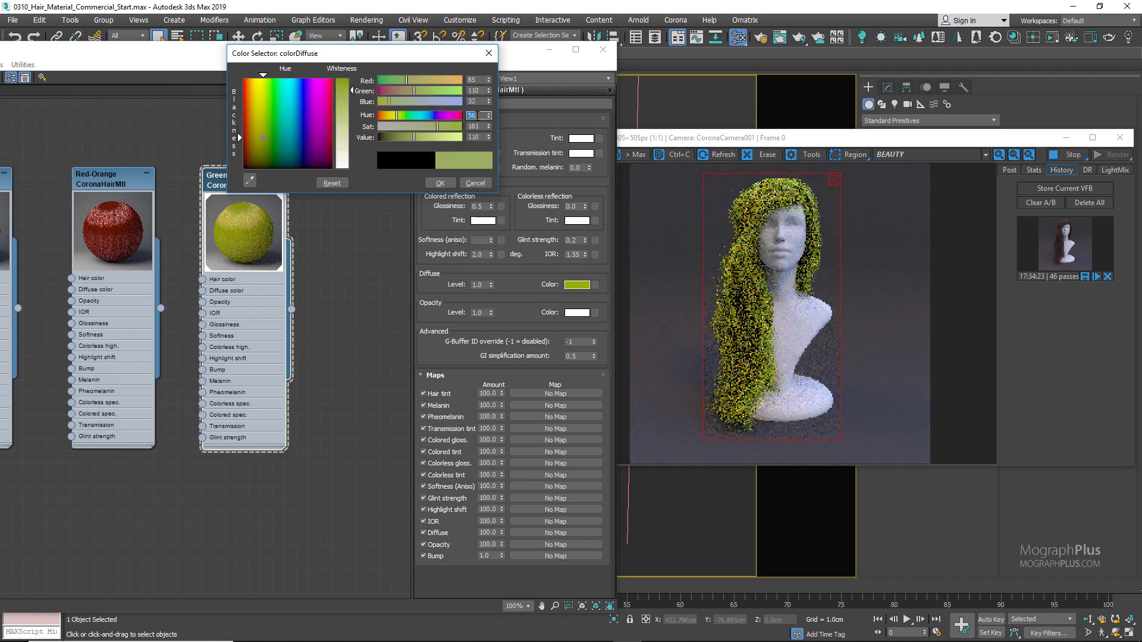
click(440, 182)
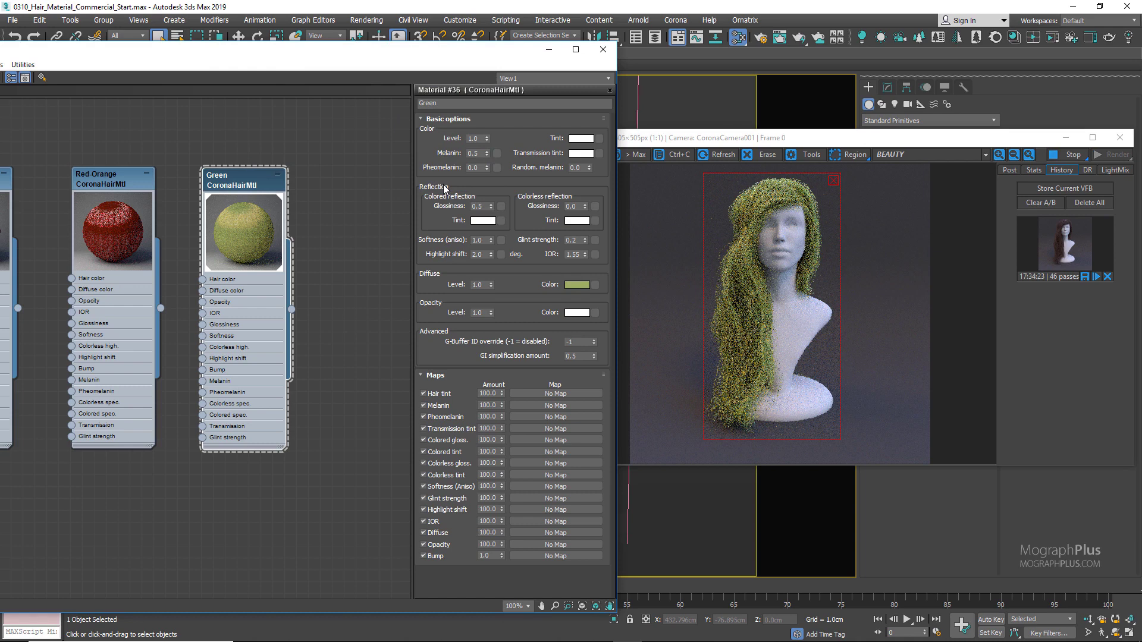
- Set the Green material's diffuse level to 0.5
double_click(476, 285)
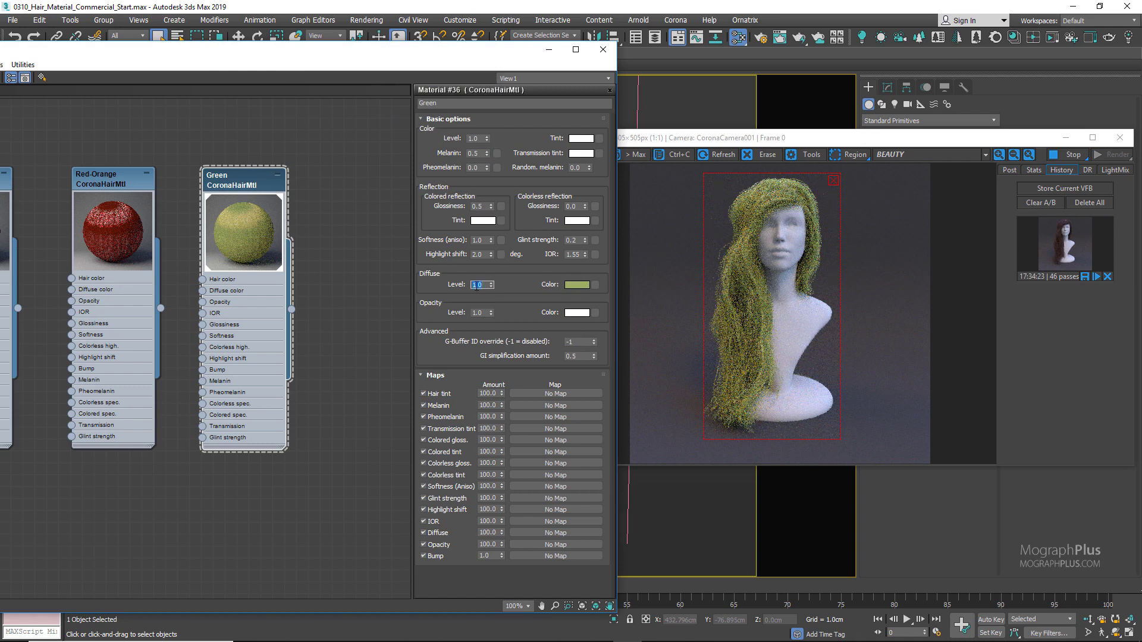
text(0.5)
key(Return)
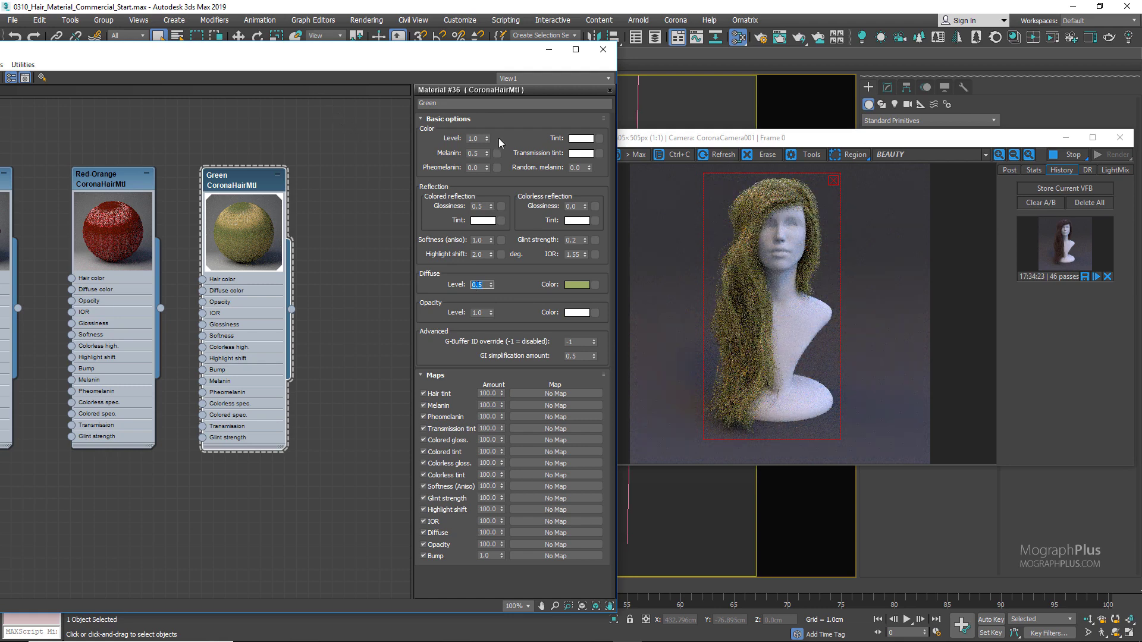
- Set the Green material's hair tint to RGB 124, 148, 73 and copy that color to the transmission tint
click(575, 140)
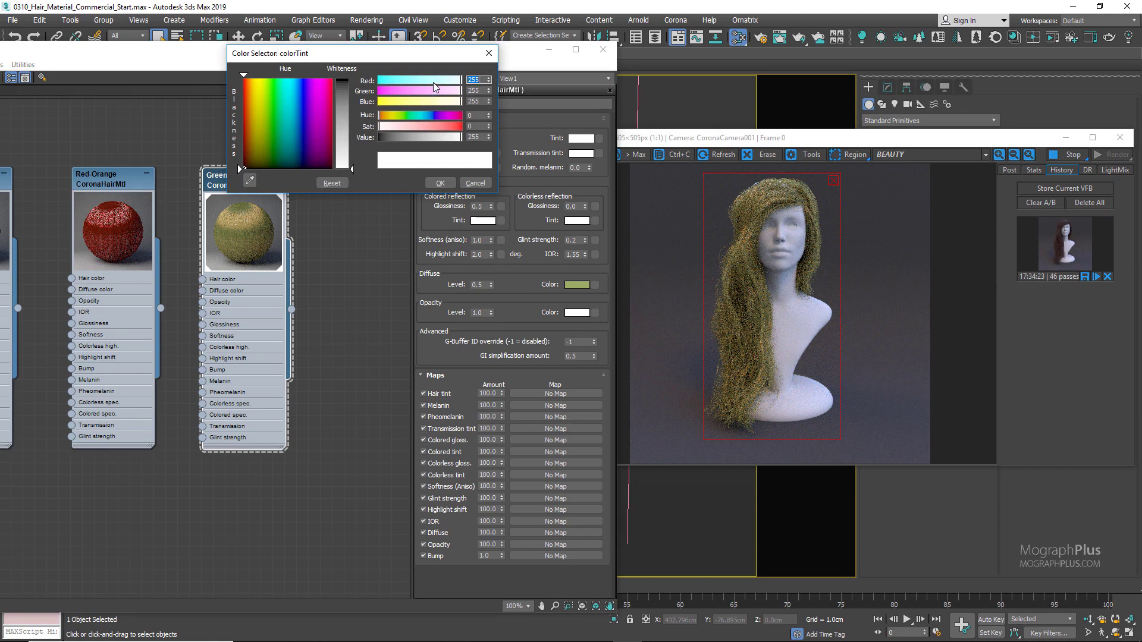
text(124)
key(Tab)
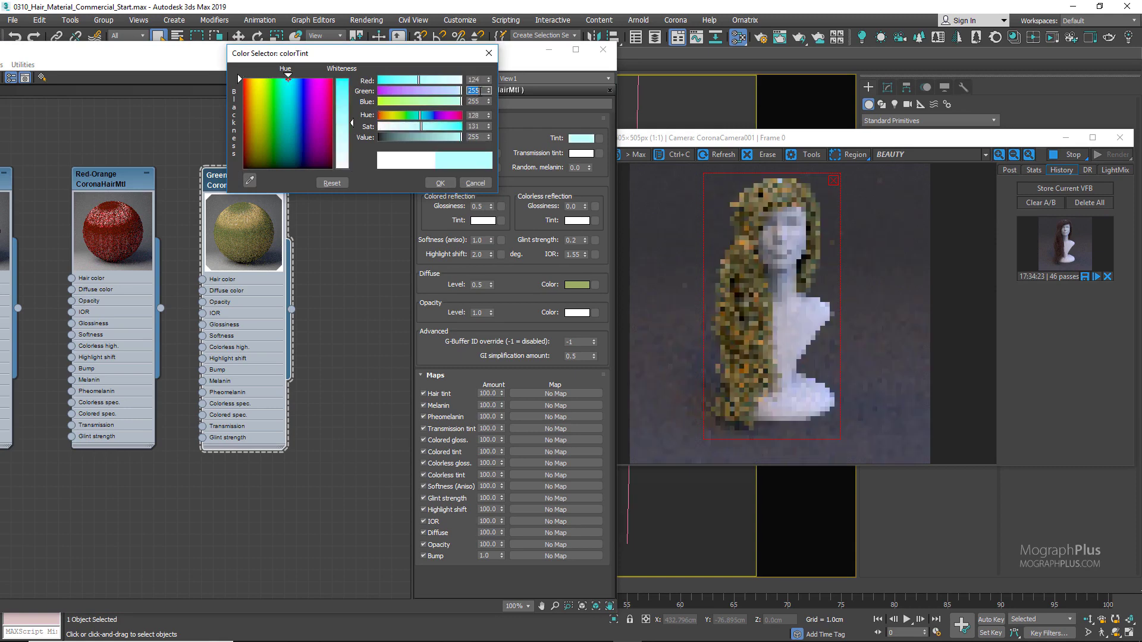
text(148)
key(Tab)
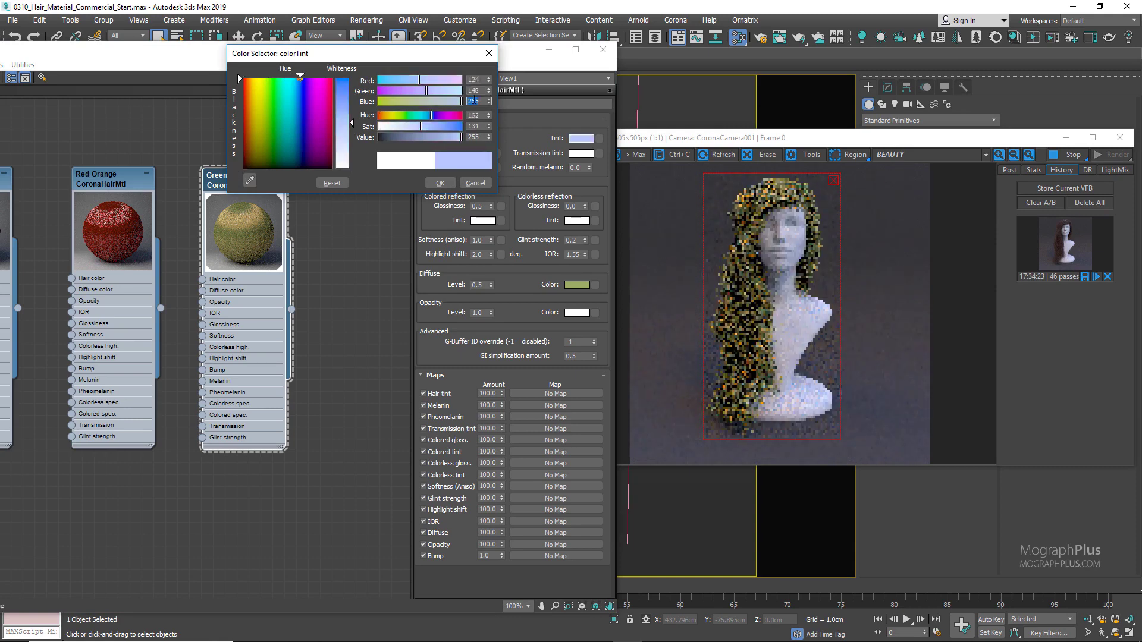
text(73)
key(Tab)
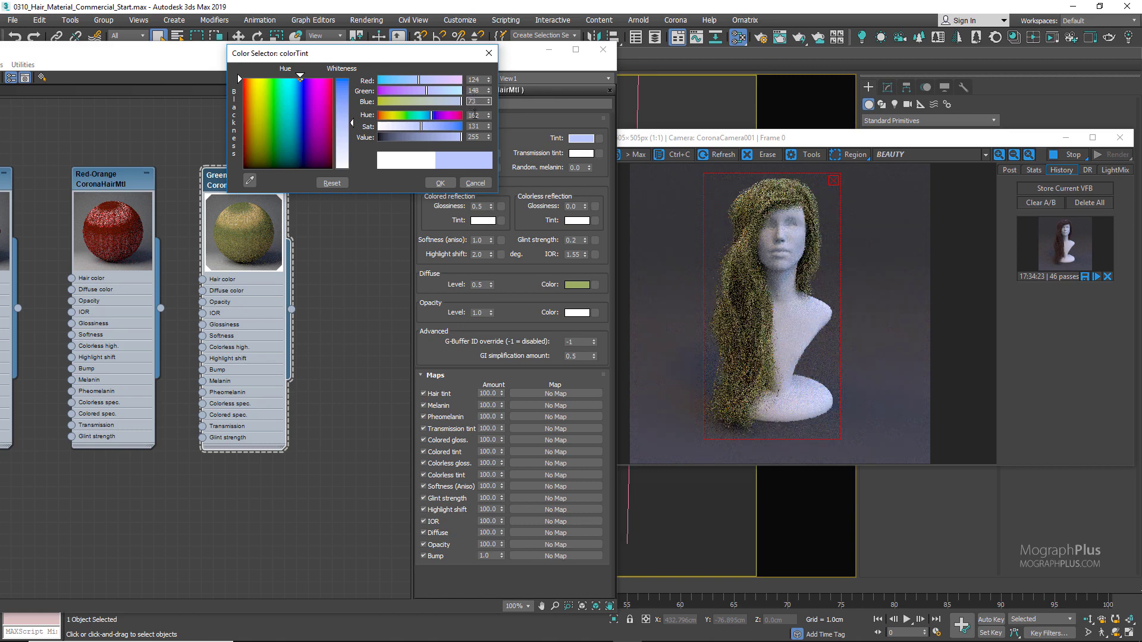
click(445, 183)
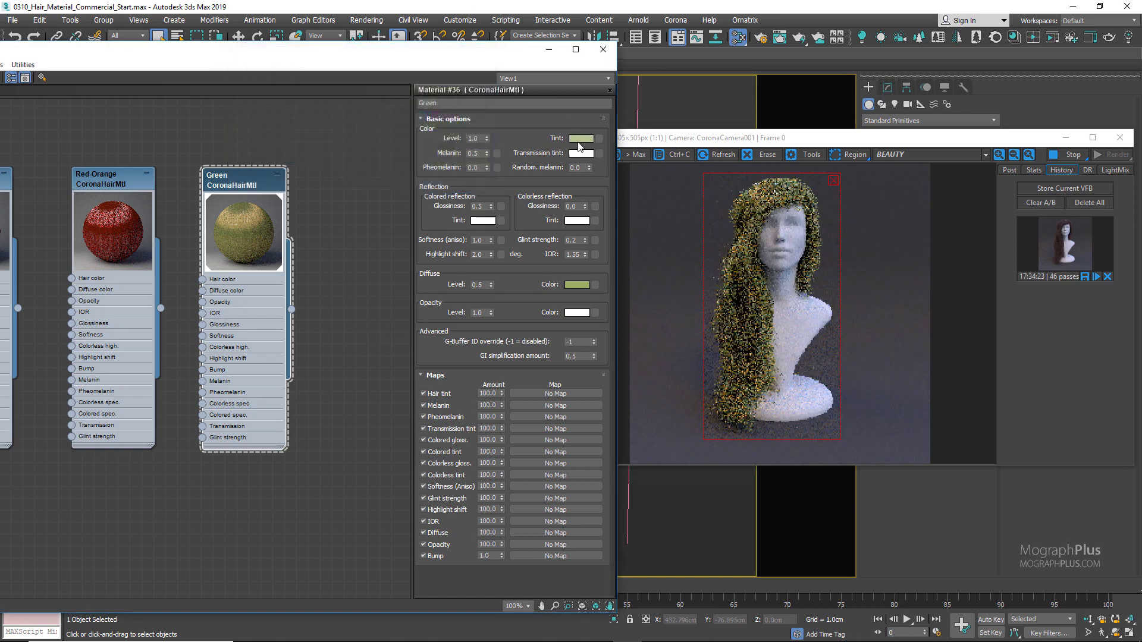
drag(582, 138, 582, 154)
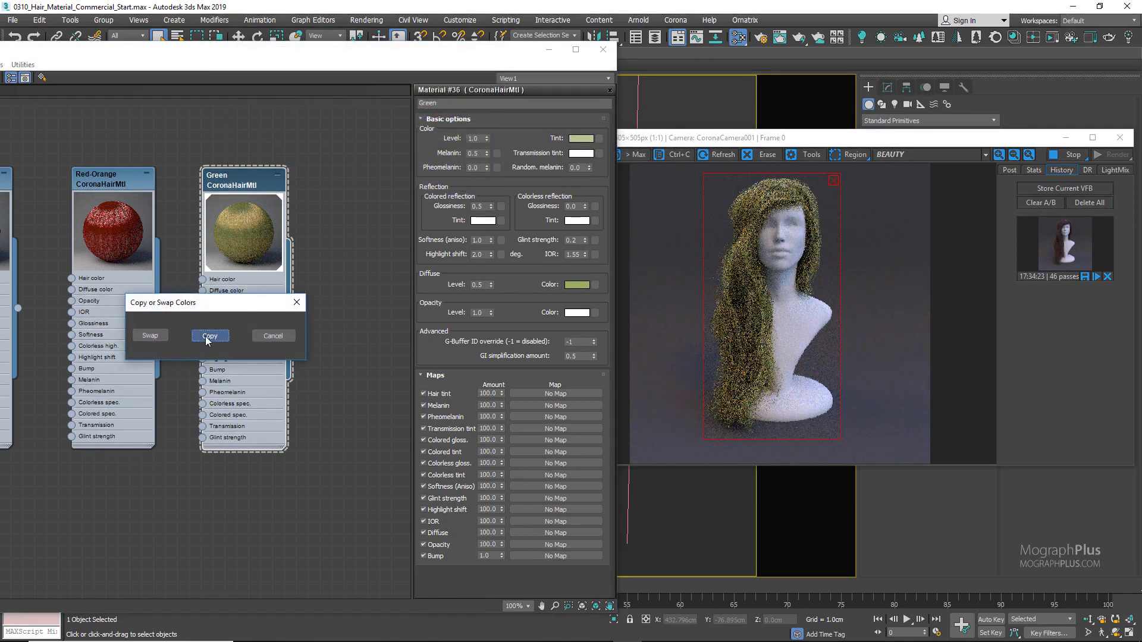
click(209, 336)
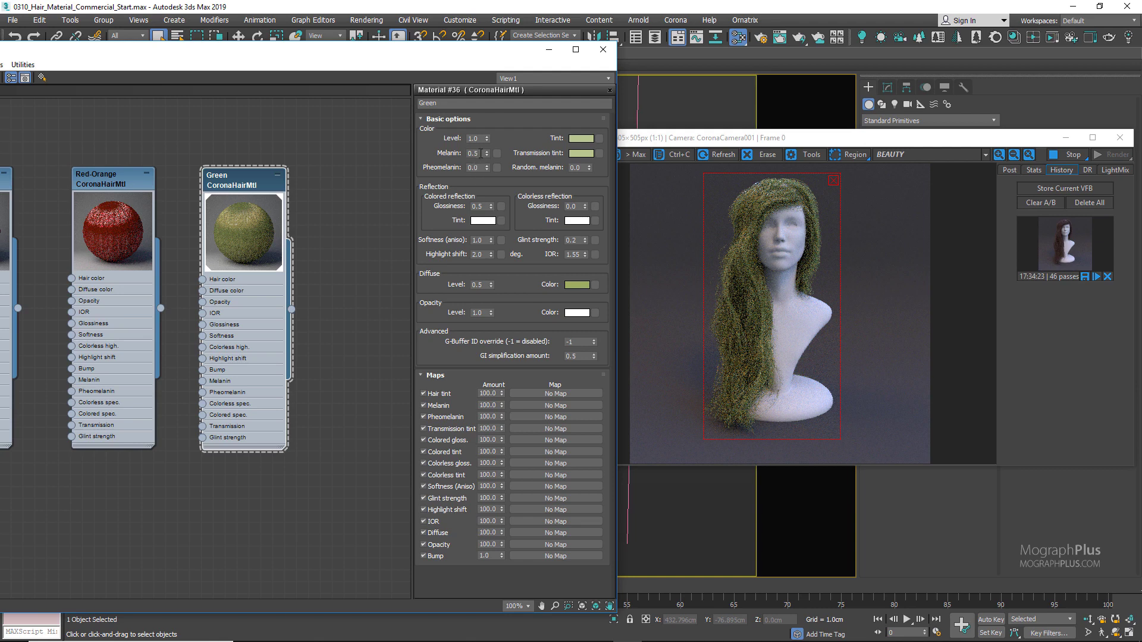
- Set the Green material's melanin to 0.1 and its random melanin to 1.0
key(Return)
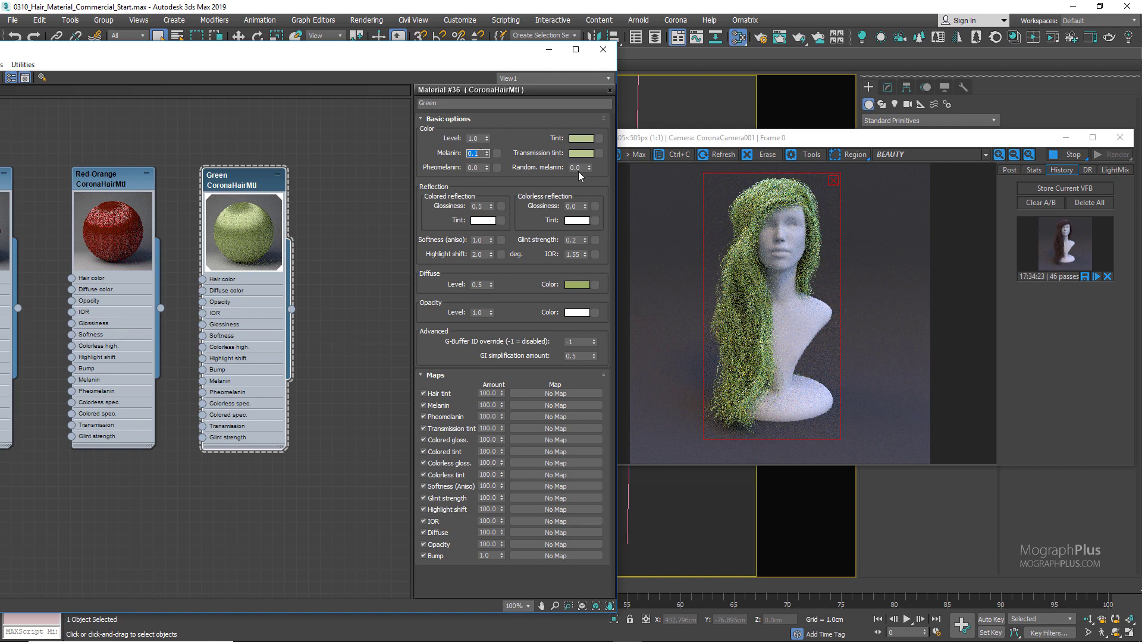
drag(582, 168, 539, 171)
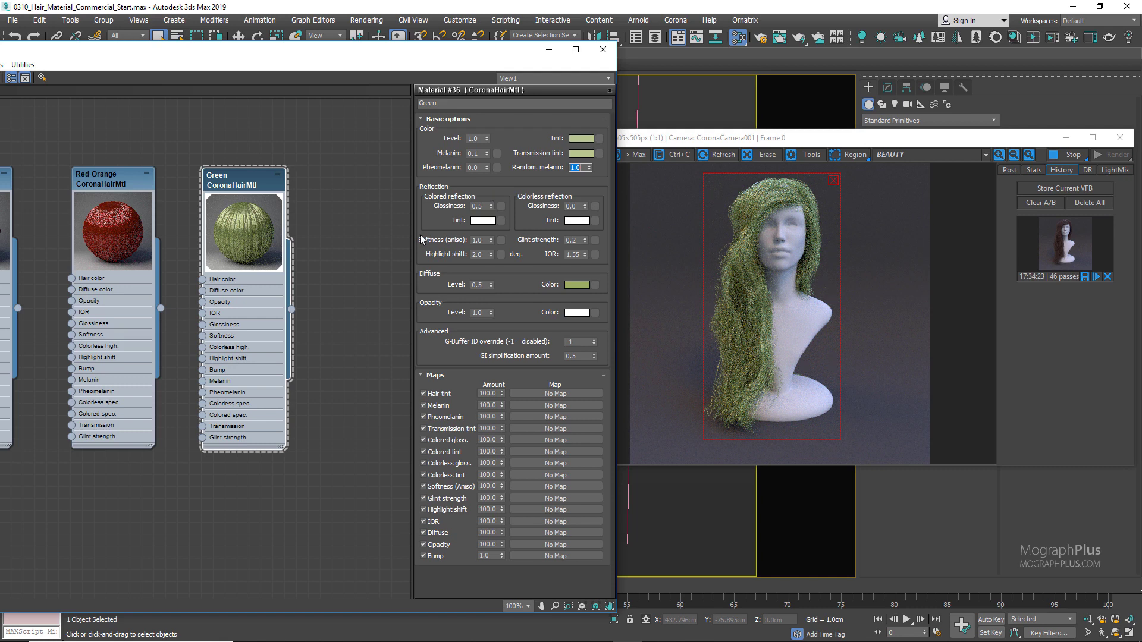
- Set the Green material's colored reflection glossiness to 0.3
double_click(481, 207)
text(0.3)
key(Return)
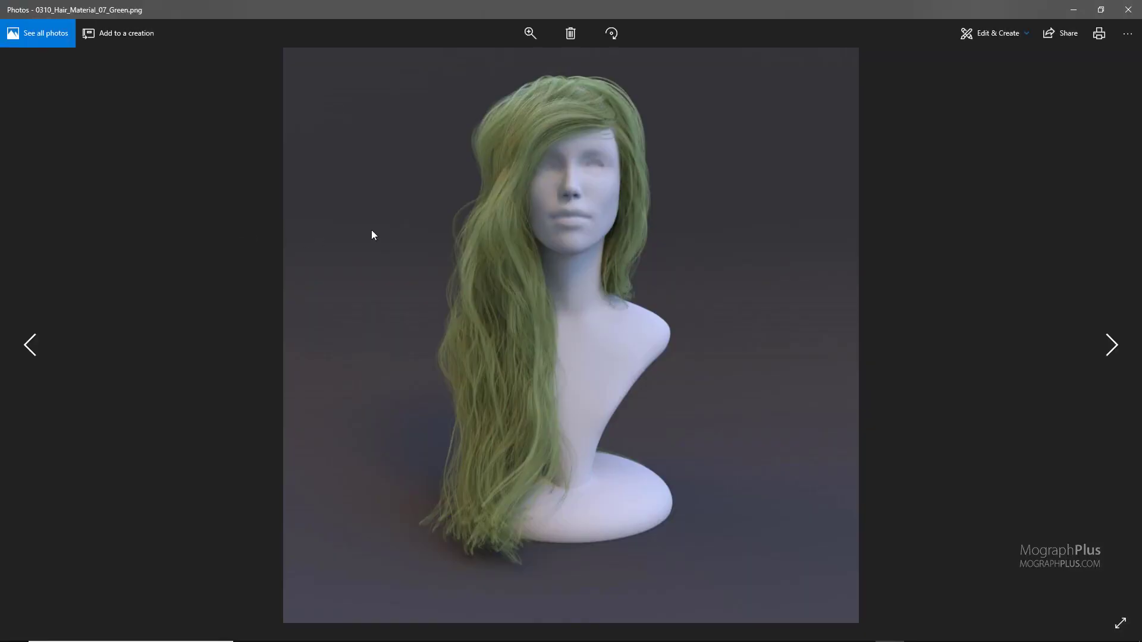
- Examine the green hair strands up close in the finished render 0310_Hair_Material_07_Green.png, and close the image
scroll(430, 195, up, 2)
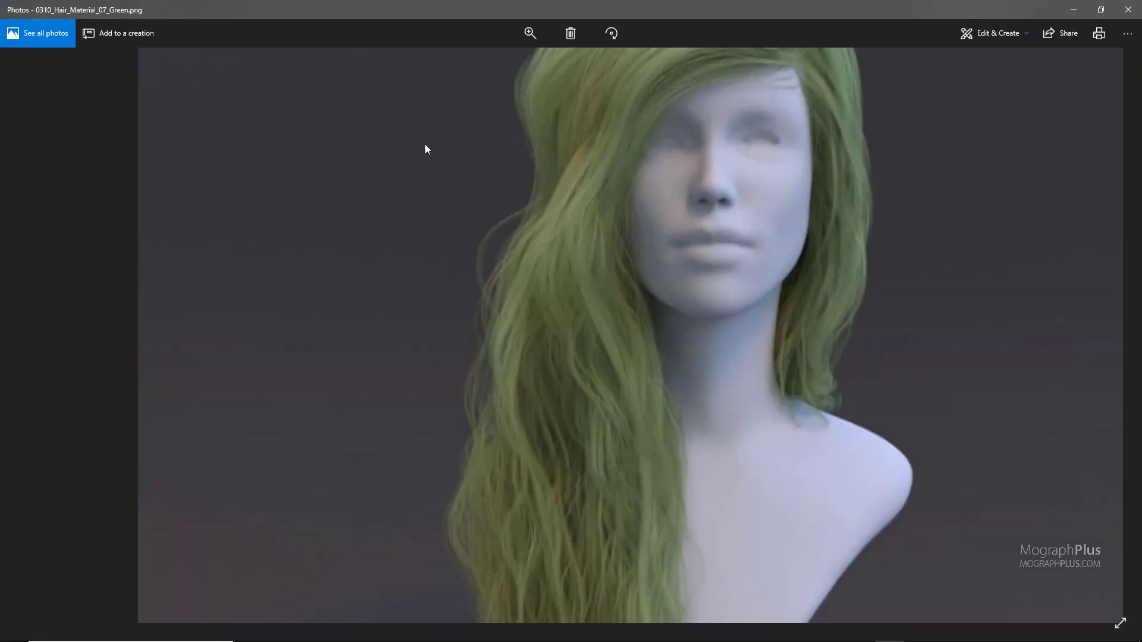
scroll(524, 246, down, 2)
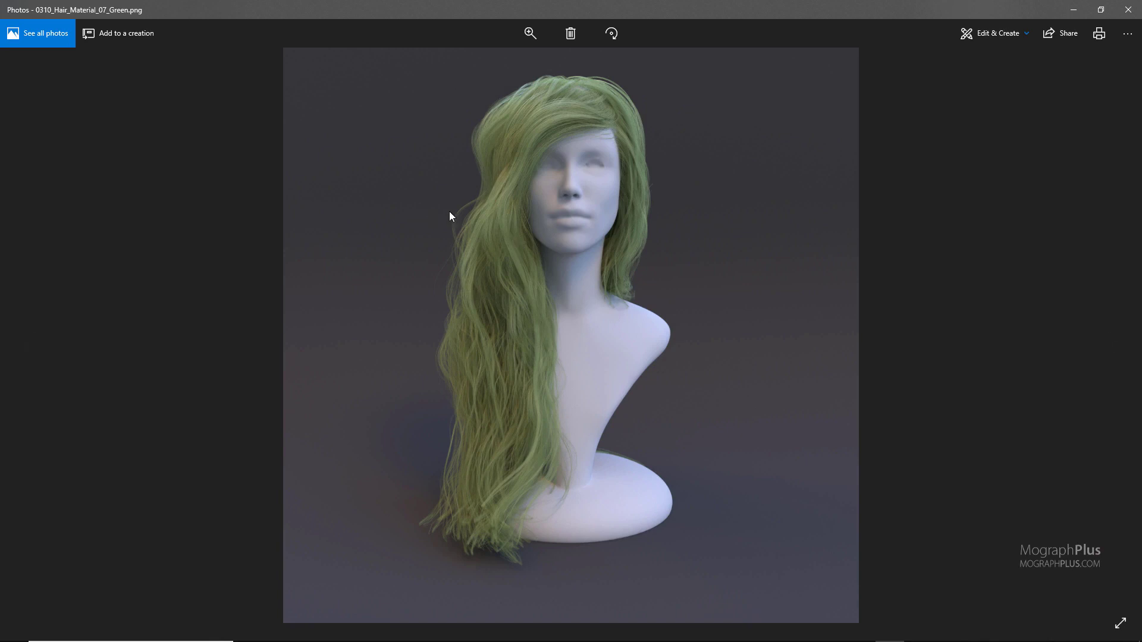
click(1130, 10)
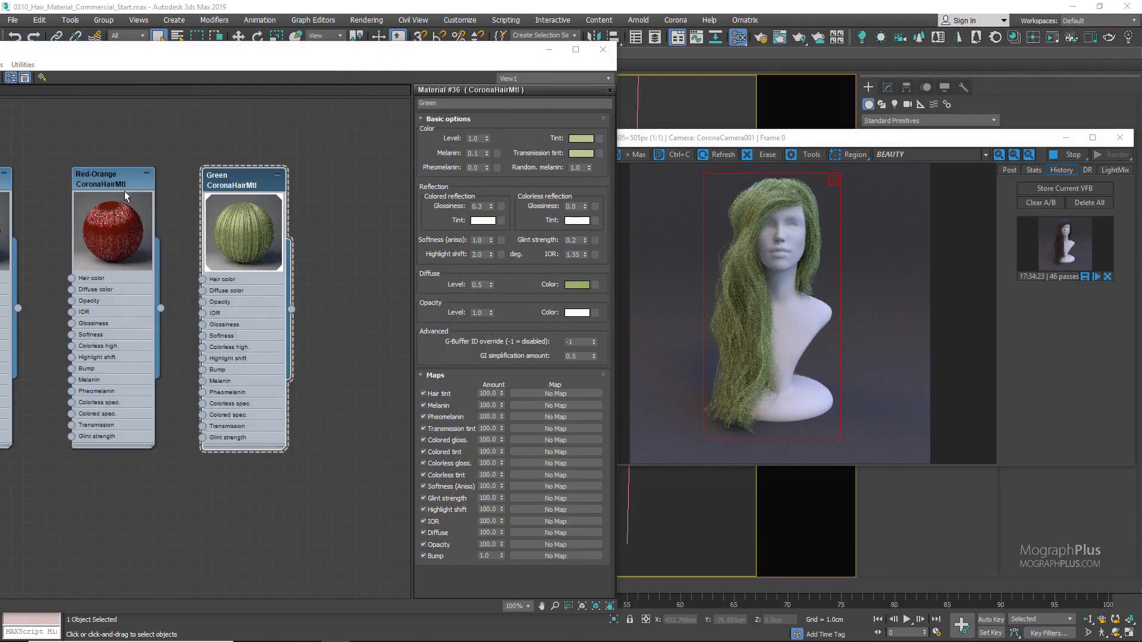
- Create a new CoronaHairMtl material in the free space beside the Green material
middle_drag(405, 288, 261, 283)
right_click(213, 194)
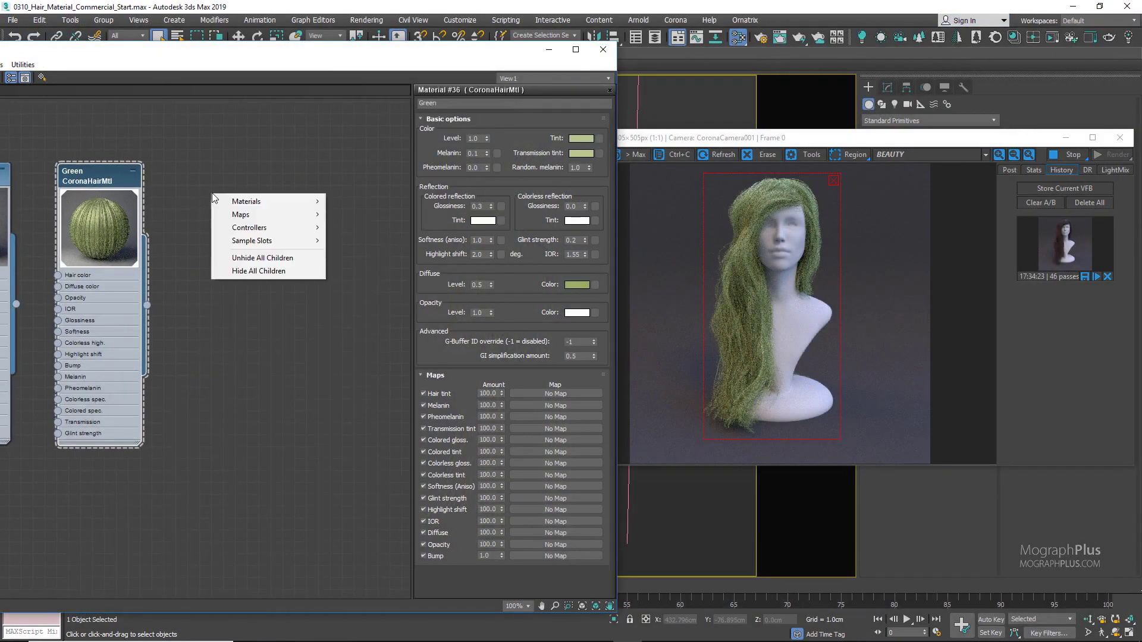
mouse_move(267, 202)
mouse_move(394, 231)
click(435, 226)
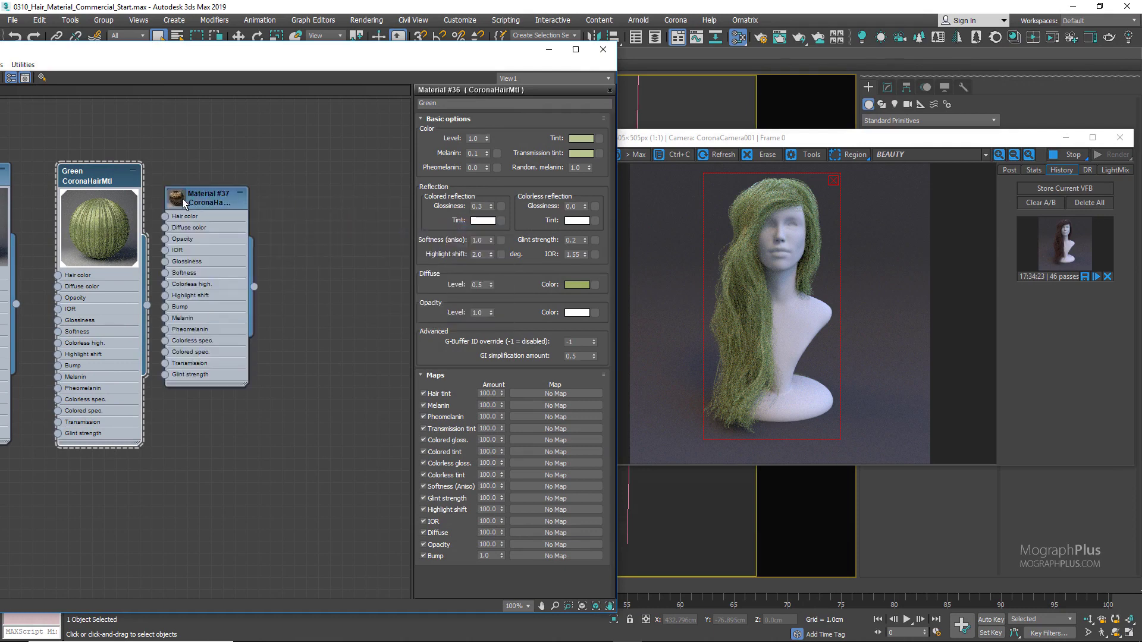
- Assign the new hair material to the selected hair and line its node up with the Green material
click(183, 199)
right_click(197, 198)
click(220, 215)
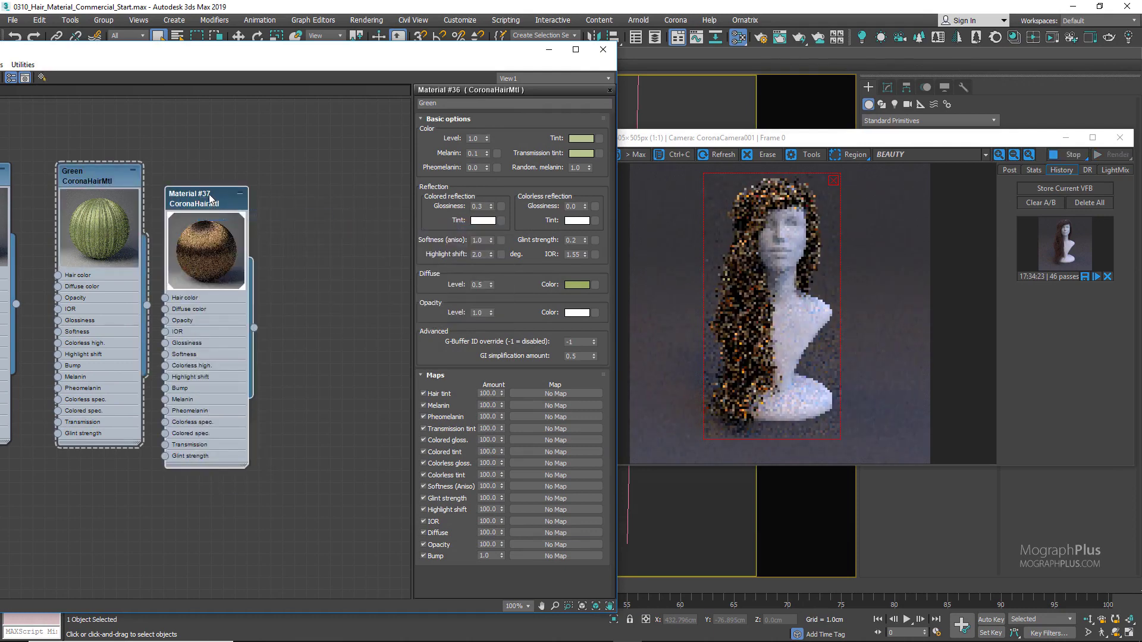
double_click(227, 196)
drag(227, 196, 247, 167)
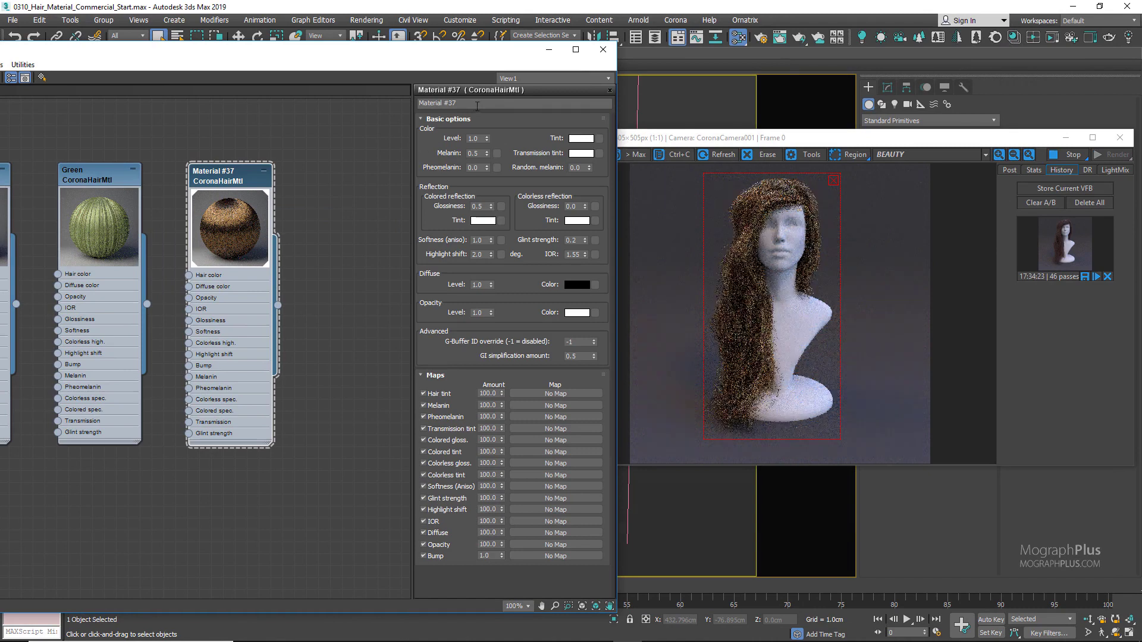
- Name the new hair material Gray and set its melanin to 0.0
drag(470, 103, 388, 106)
text(Gray)
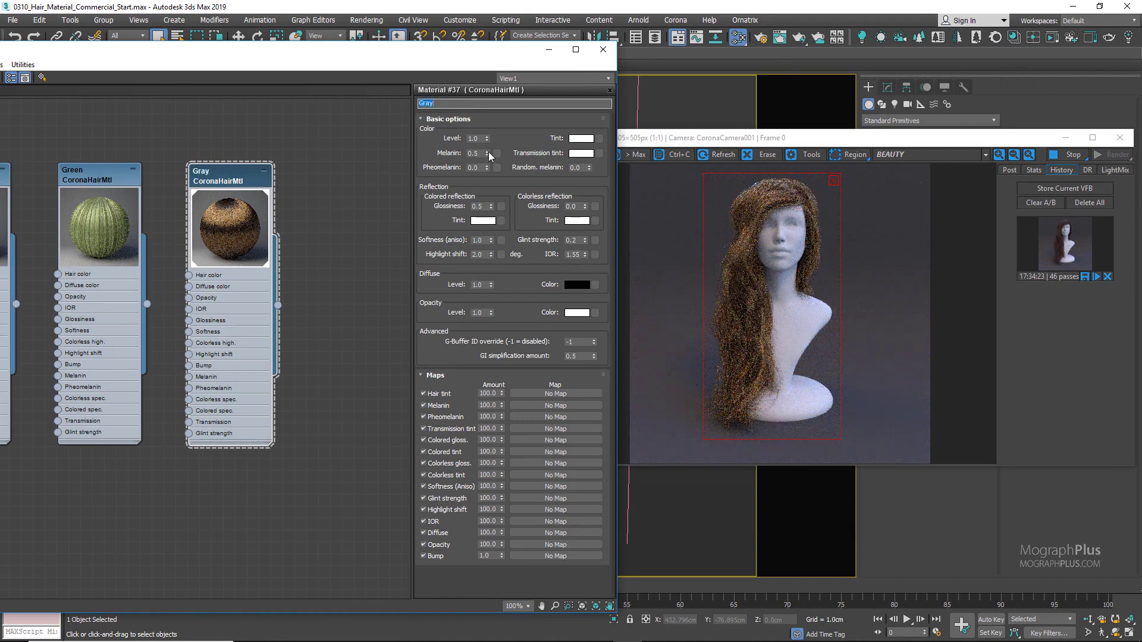
drag(487, 154, 496, 261)
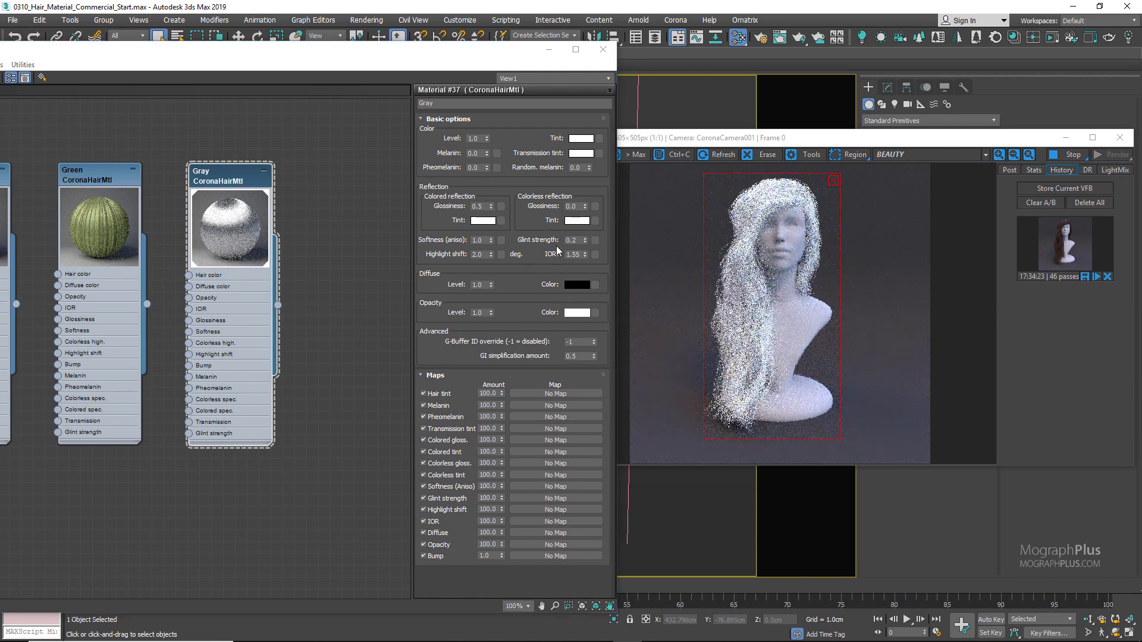
- Set the Gray material's opacity color to a neutral gray with a value of 139
click(574, 313)
click(481, 136)
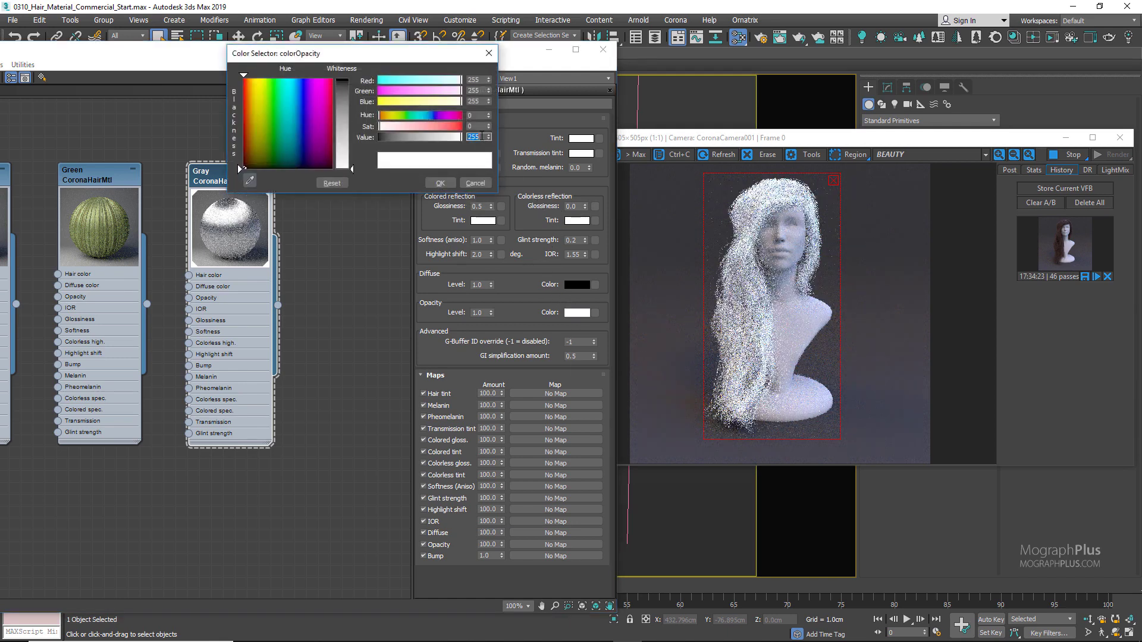
text(139)
key(Return)
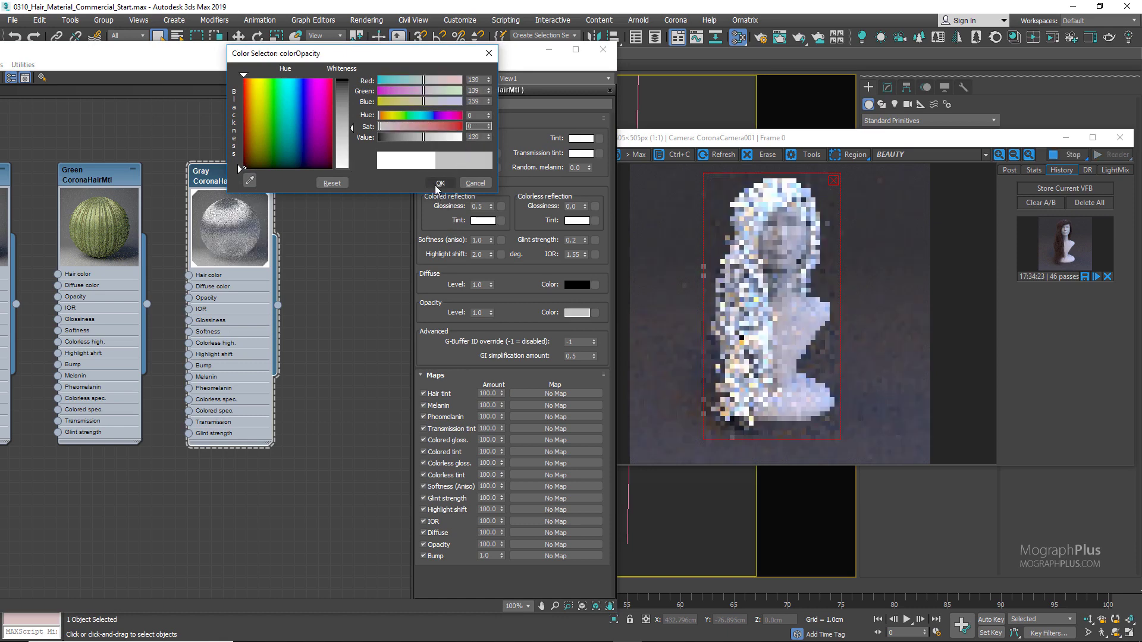
click(438, 183)
- Set the Gray material's opacity level to 0.2
click(478, 312)
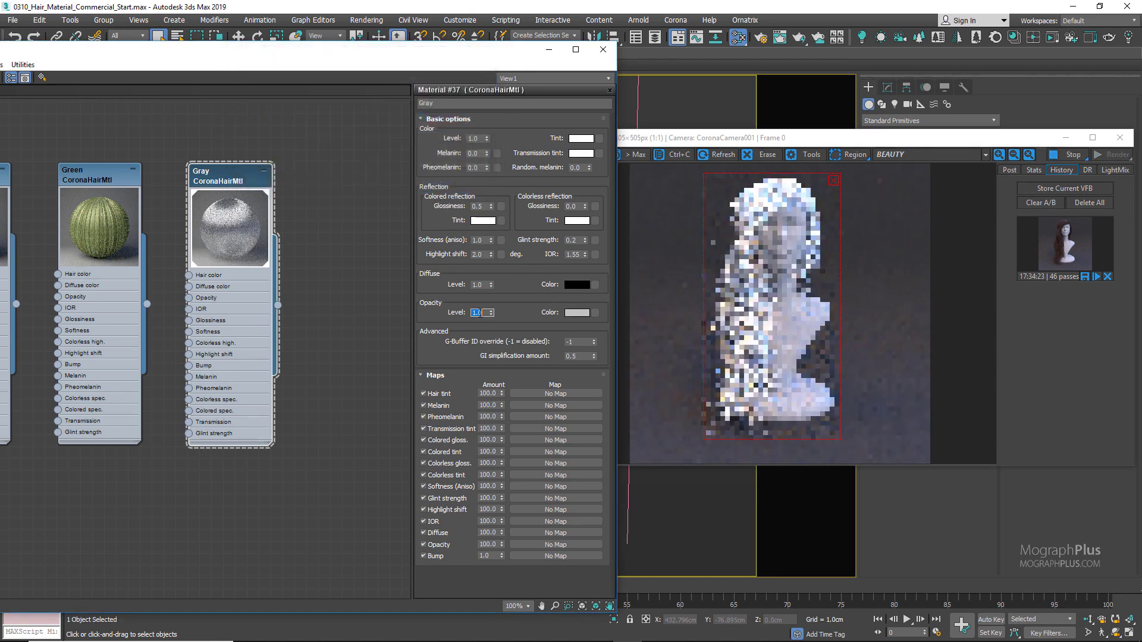
text(0.2)
key(Return)
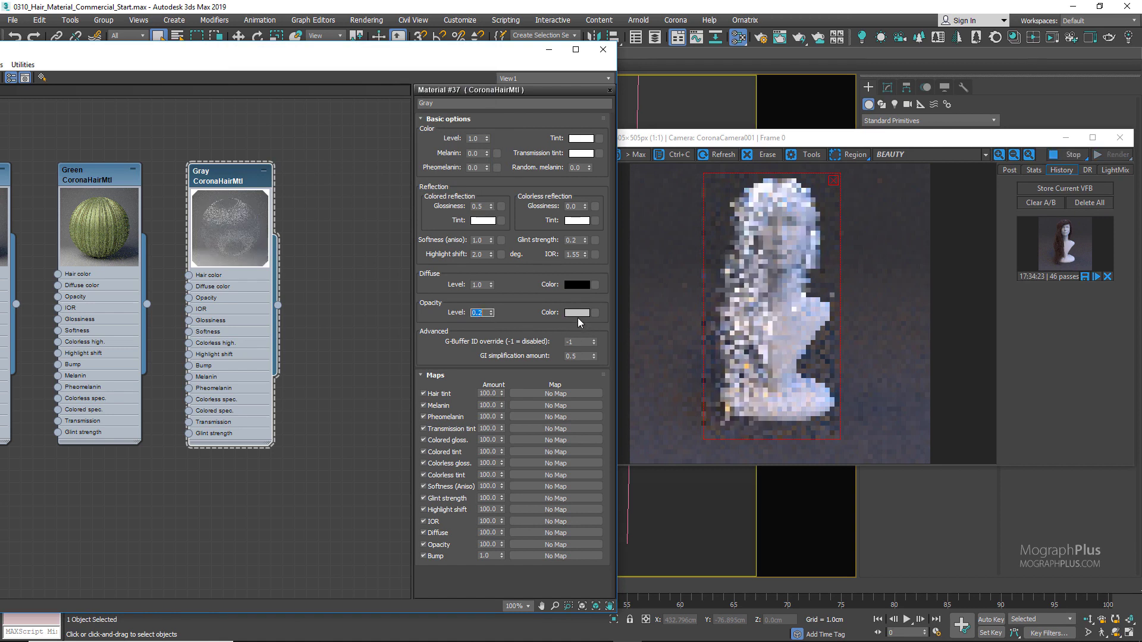
- Paste the gray opacity color into the Gray material's diffuse color and reset the opacity color to white
right_click(582, 288)
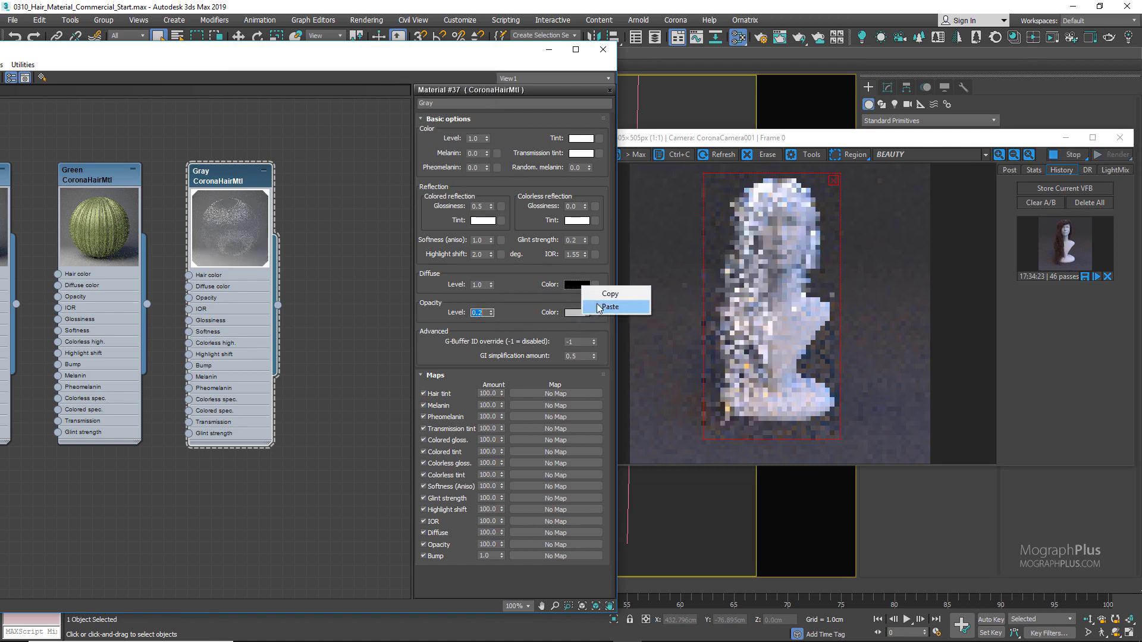
click(594, 306)
click(583, 312)
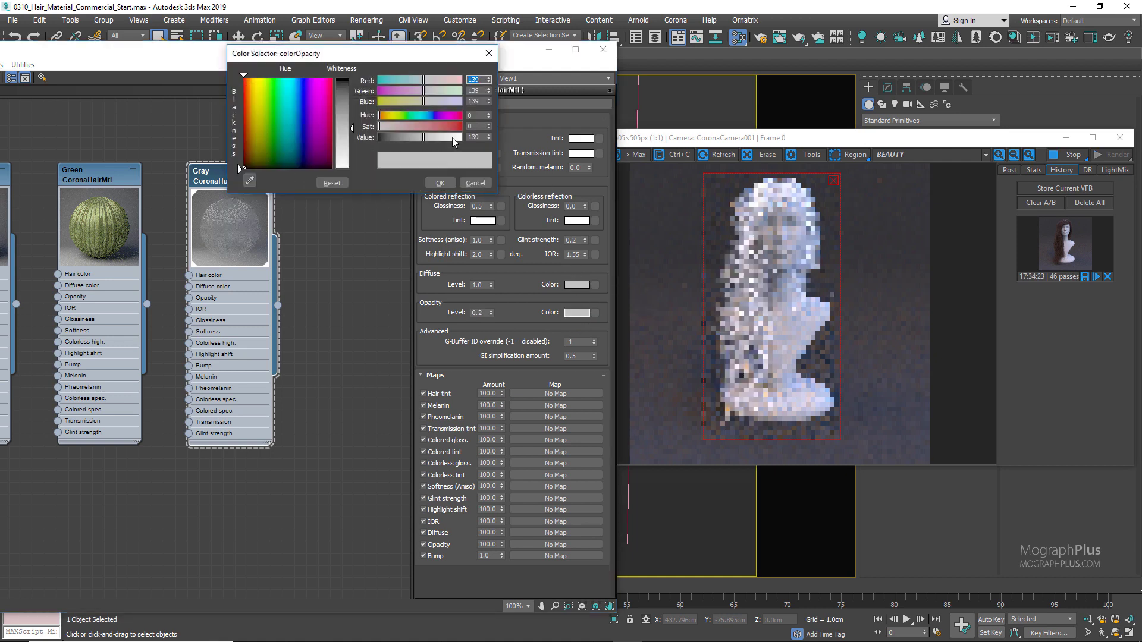
drag(452, 137, 476, 137)
click(448, 182)
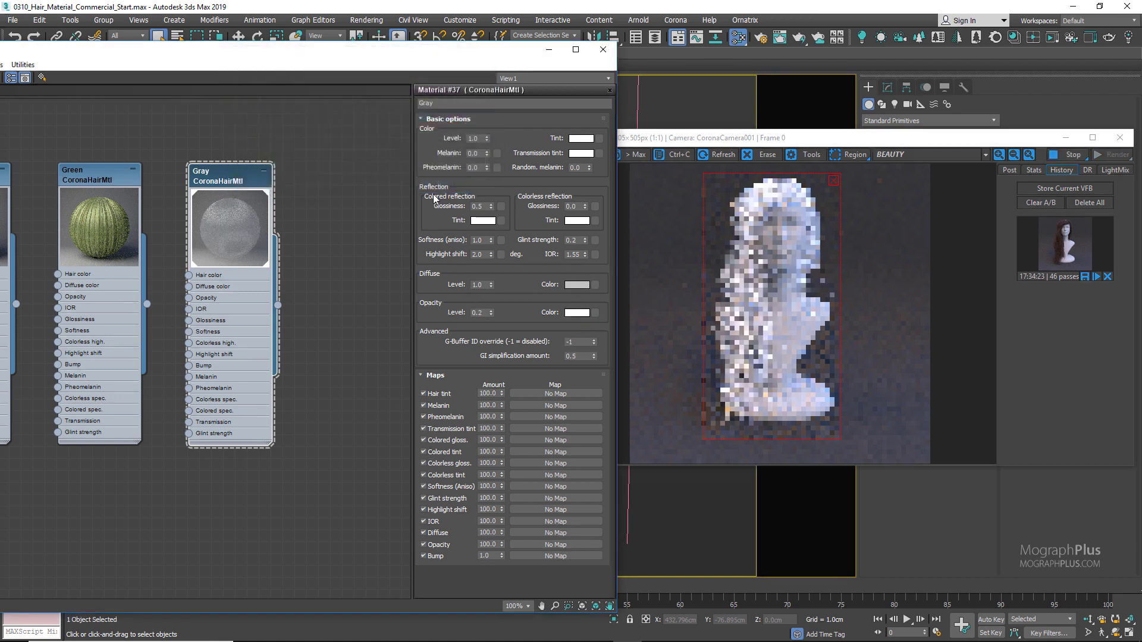
- Set the Gray material's opacity level to 1.0 and its diffuse level to 0.2
double_click(476, 313)
text(1)
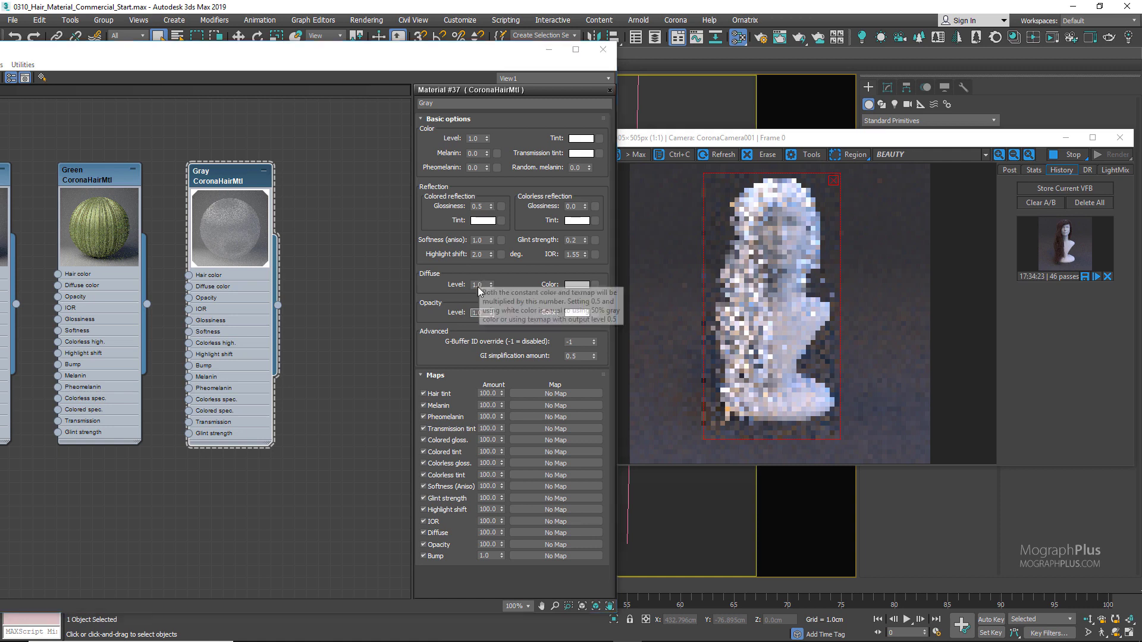
double_click(479, 286)
text(0.2)
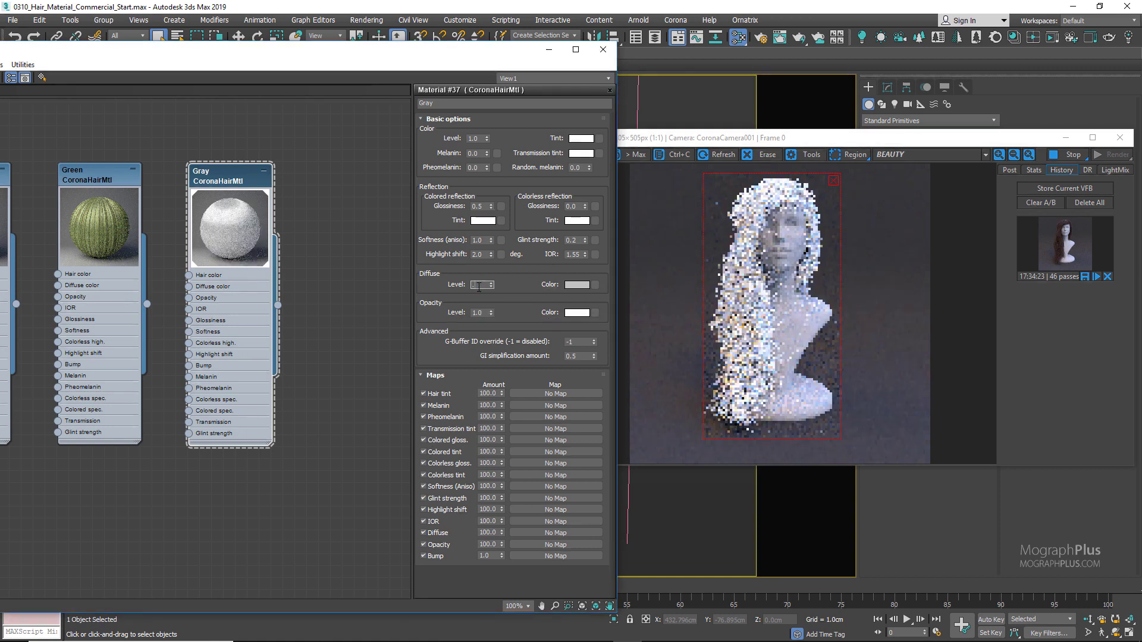
key(Return)
- Copy the Gray material's diffuse color to both its hair tint and its transmission tint
right_click(577, 284)
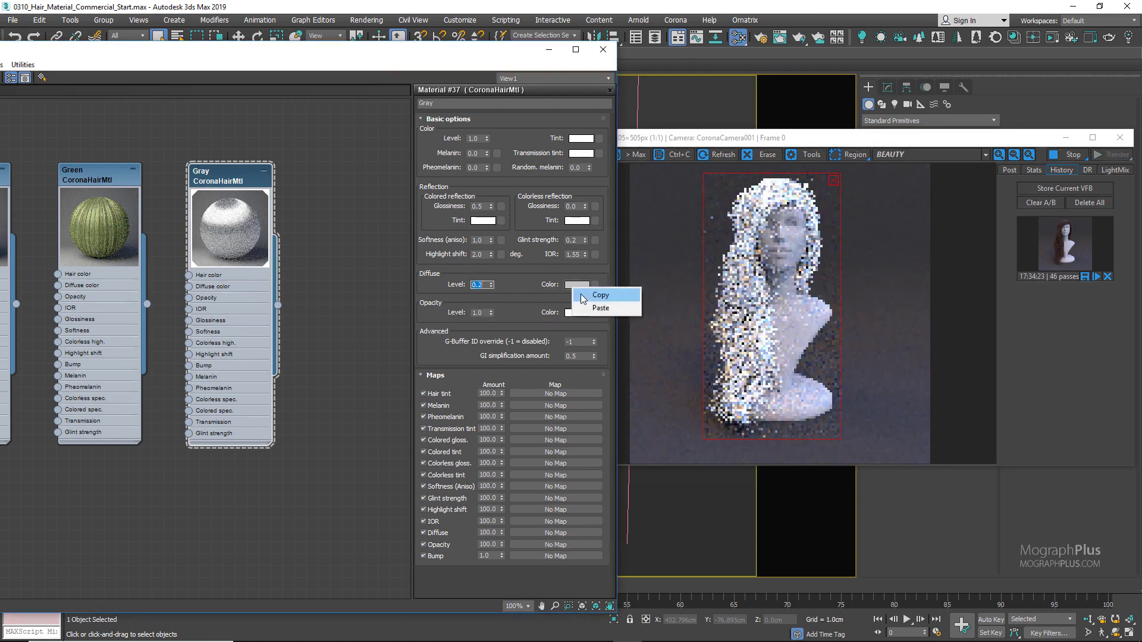
click(592, 293)
right_click(577, 145)
click(601, 167)
right_click(581, 154)
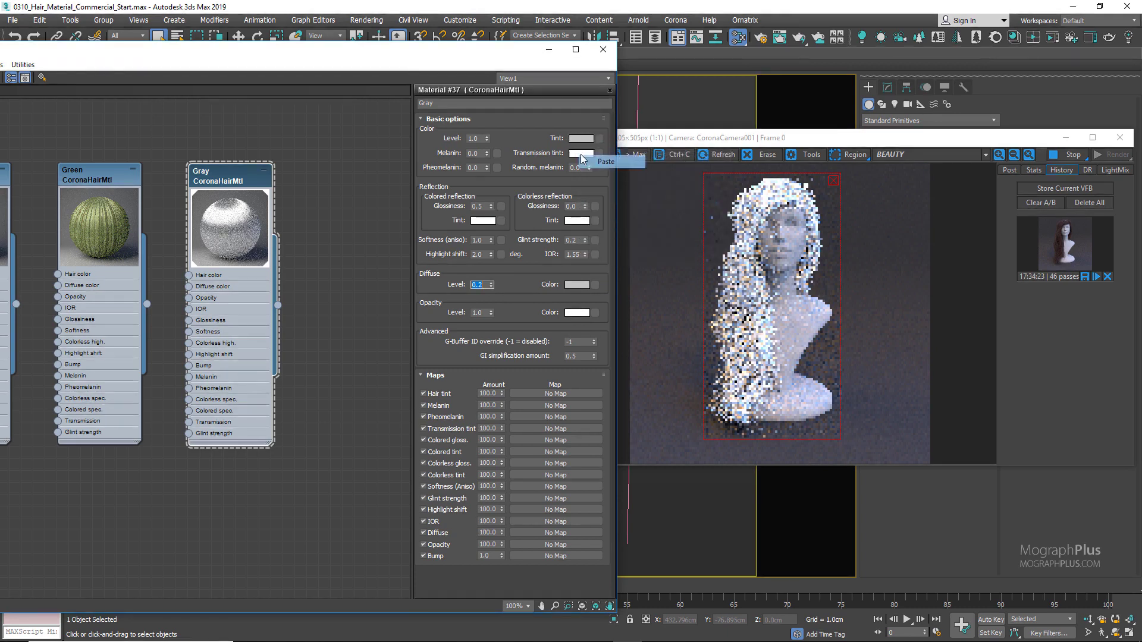
click(606, 176)
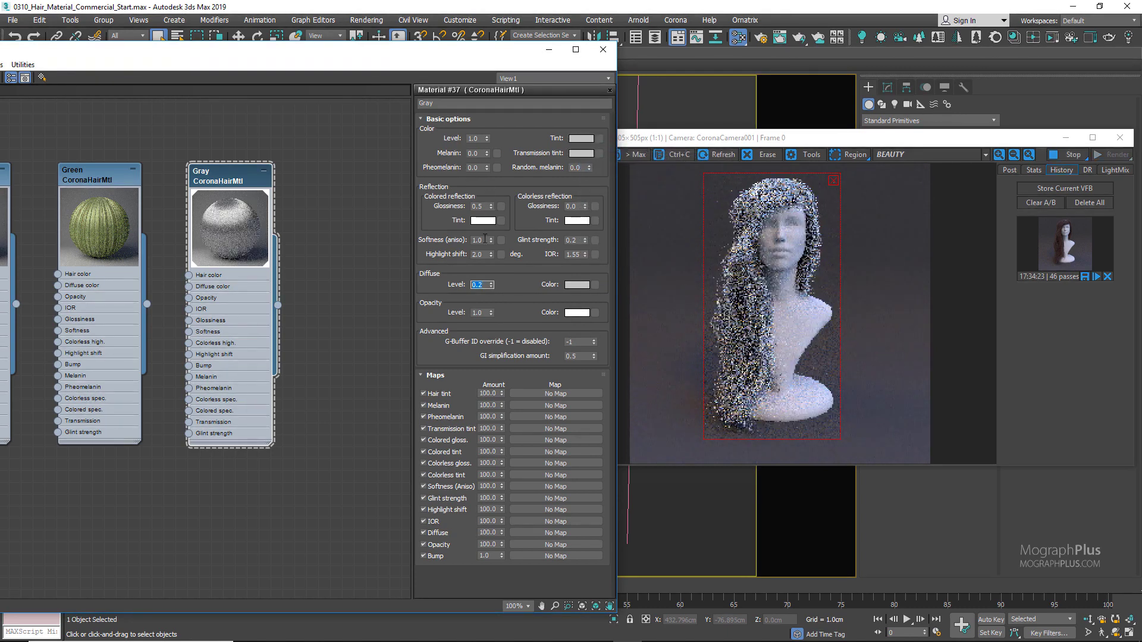
- Set the Gray material's colorless reflection glossiness to 1
double_click(577, 206)
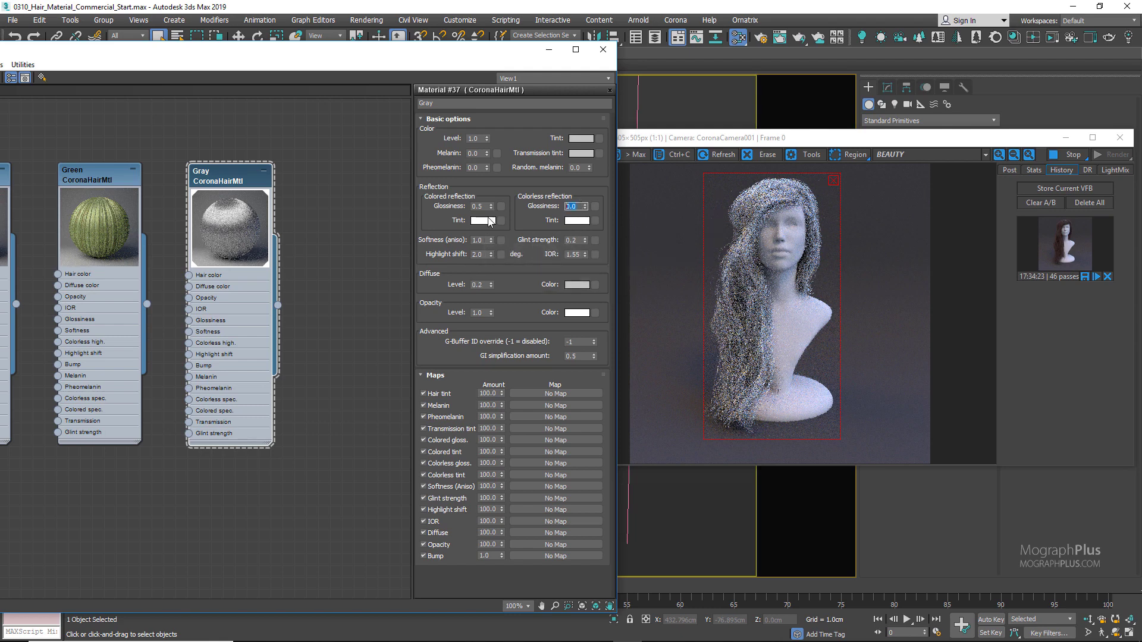
text(1)
key(Return)
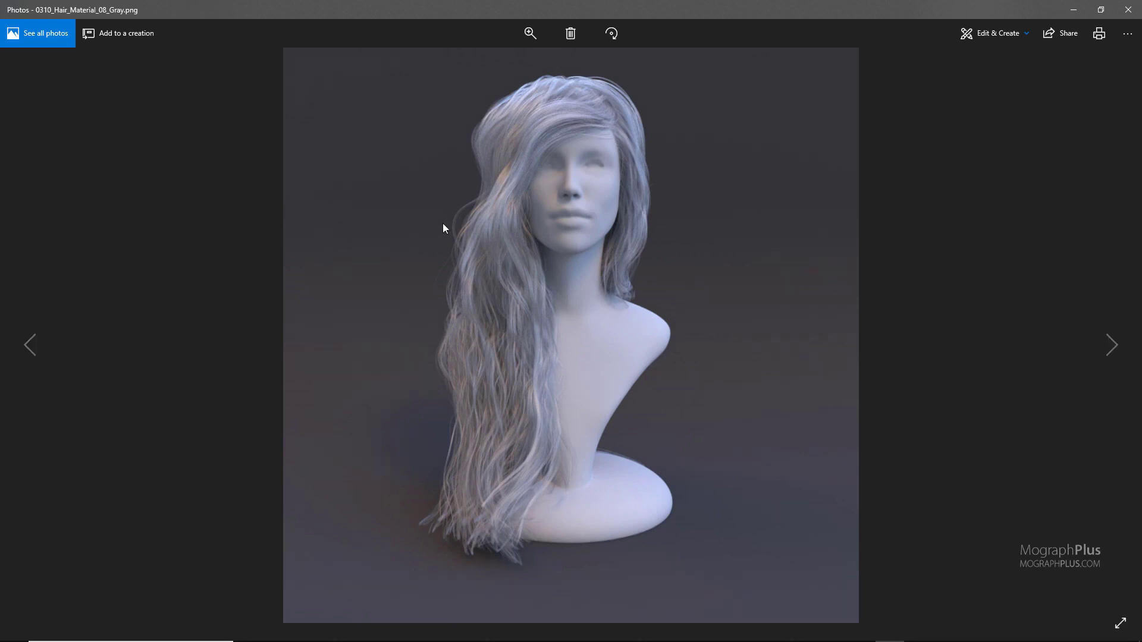
- Examine the gray hair strands up close in the finished render 0310_Hair_Material_08_Gray.png
scroll(443, 223, up, 5)
drag(490, 303, 521, 71)
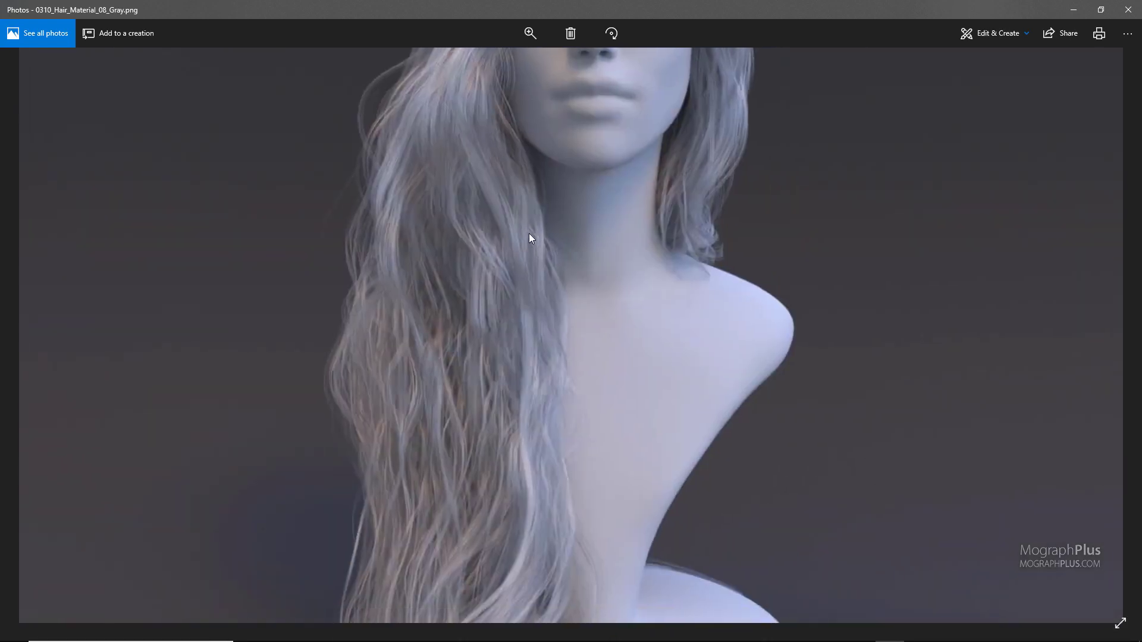
drag(518, 404, 513, 258)
scroll(512, 258, down, 5)
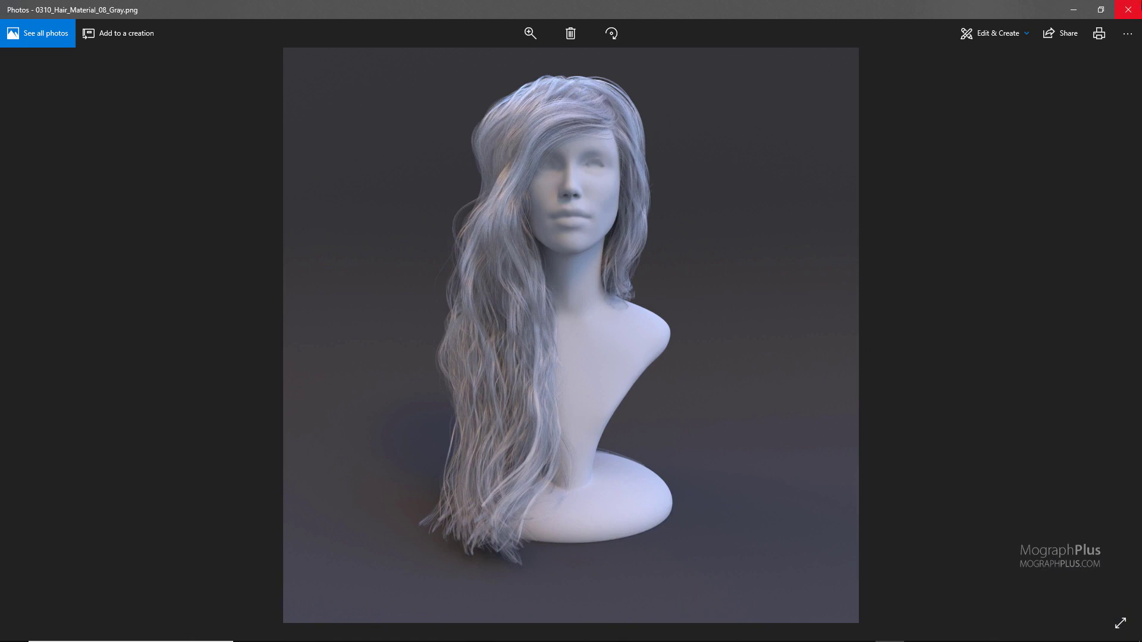
- Add a new CoronaHairMtl node beside the Gray material and enlarge its preview
click(1128, 10)
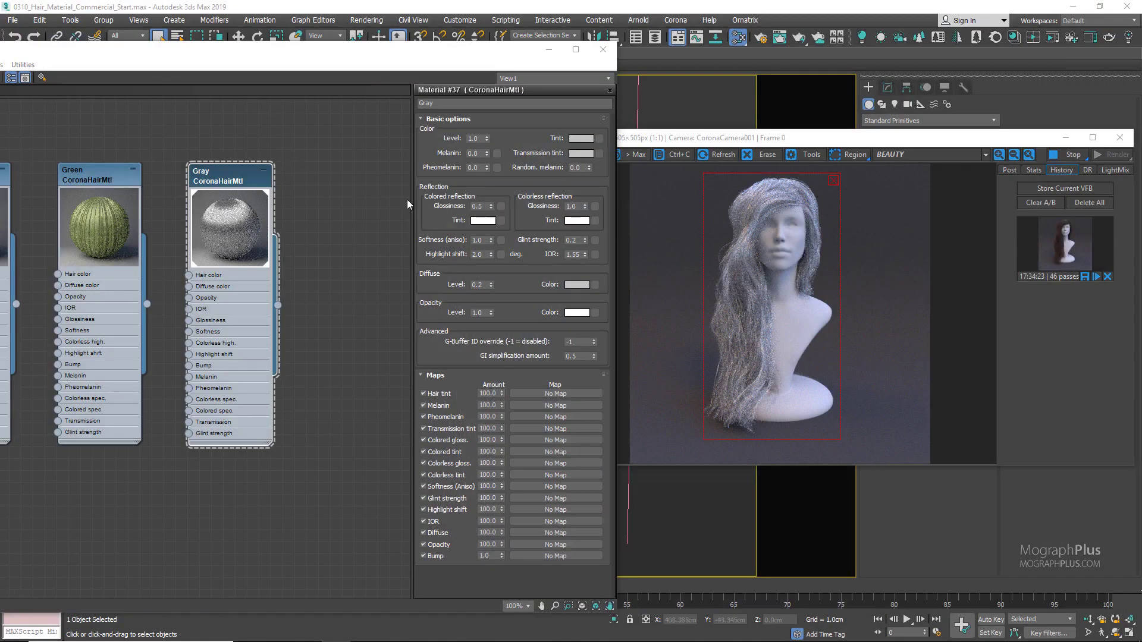
middle_drag(269, 225, 118, 225)
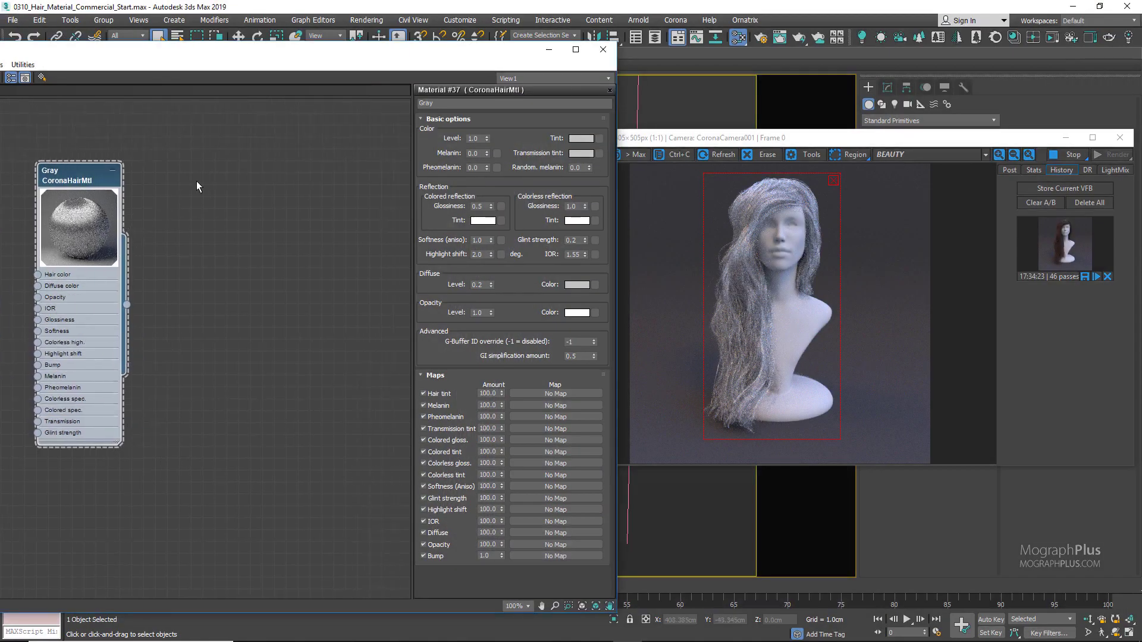
right_click(196, 181)
mouse_move(242, 197)
click(428, 217)
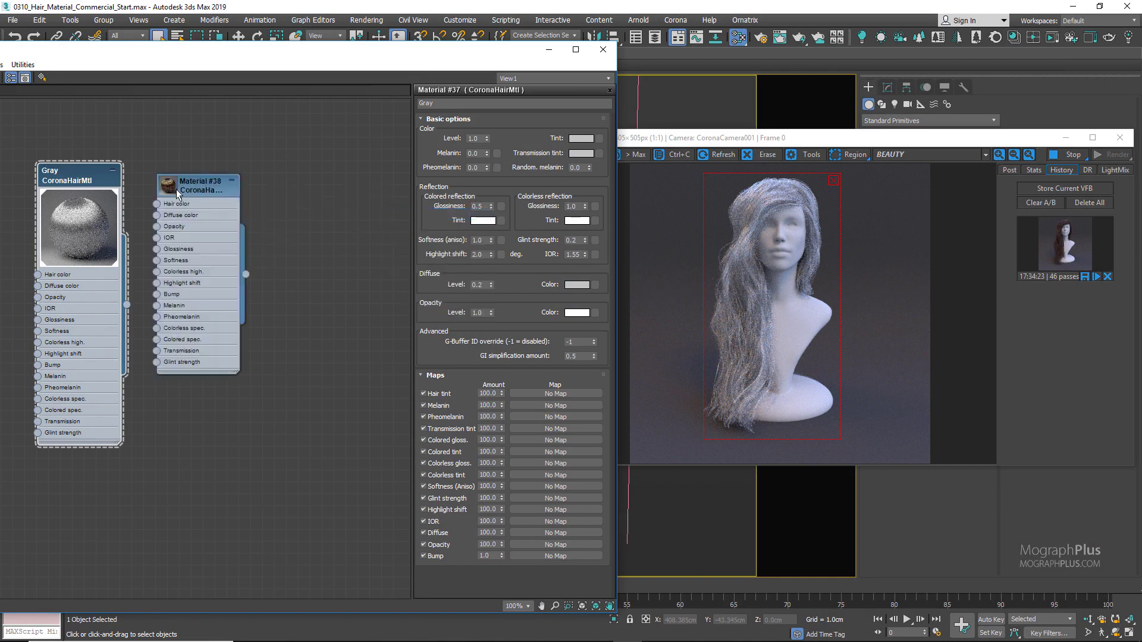
double_click(173, 183)
drag(198, 178, 222, 167)
- Assign the new hair material to the selected hair and name it Black
right_click(221, 166)
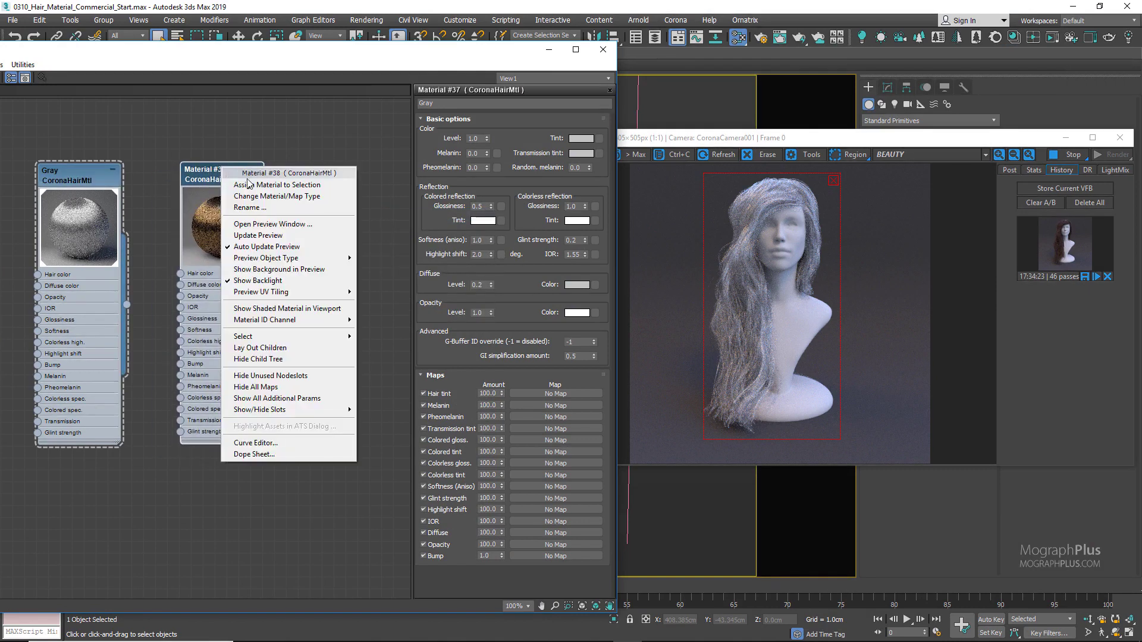
click(247, 184)
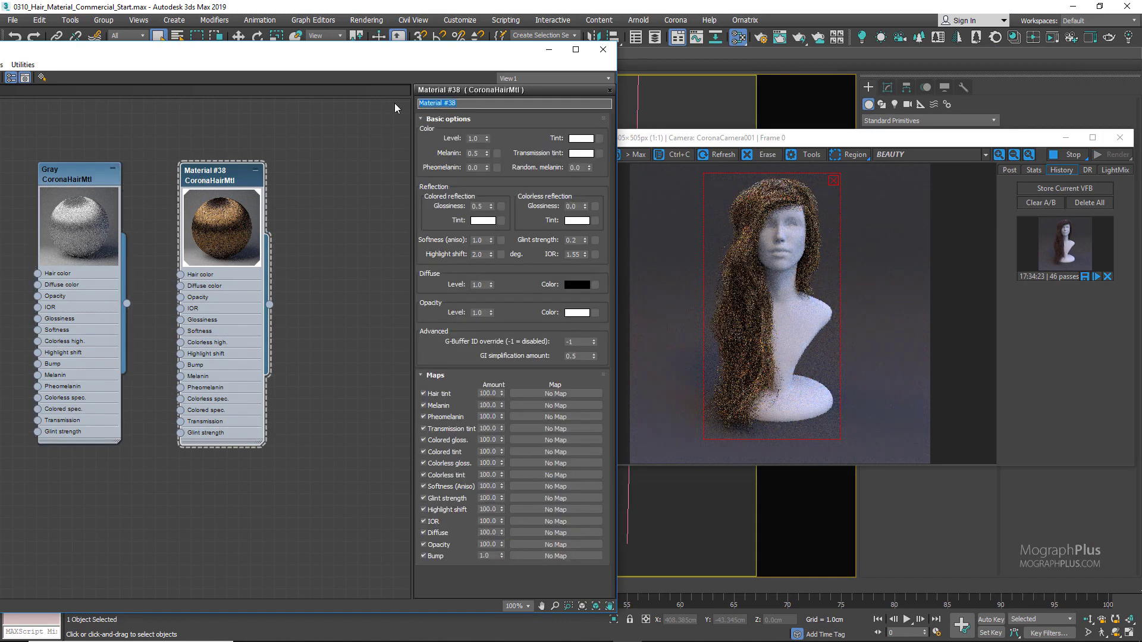
text(Black)
key(Return)
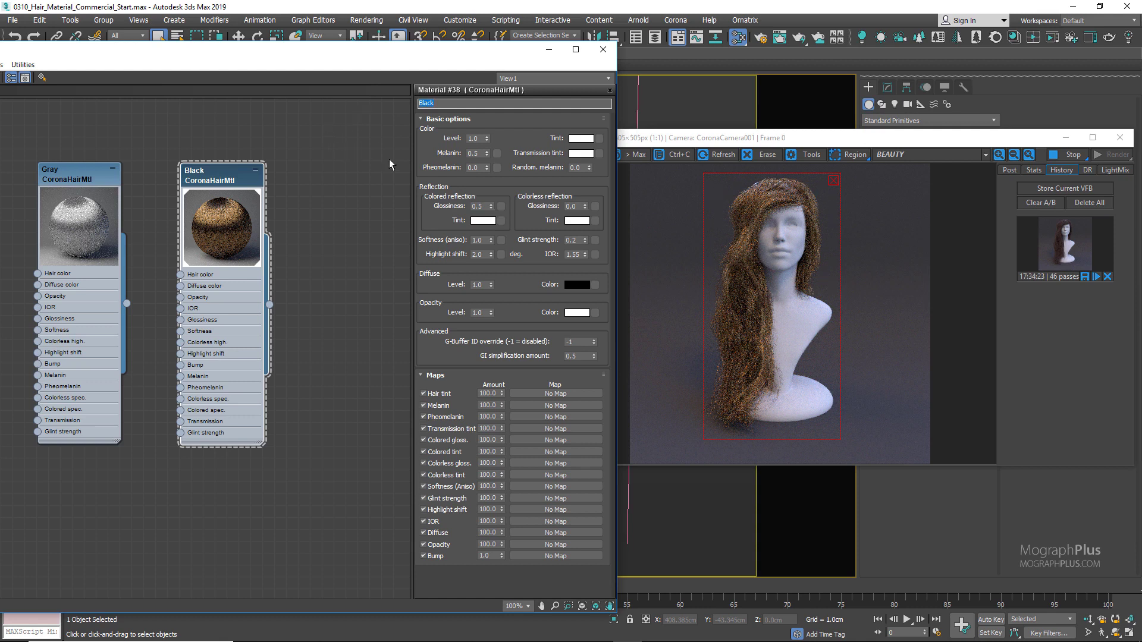
- Set the Black material's melanin to 1.0, pheomelanin to 0.2 and random melanin to 0.2
double_click(477, 153)
text(1)
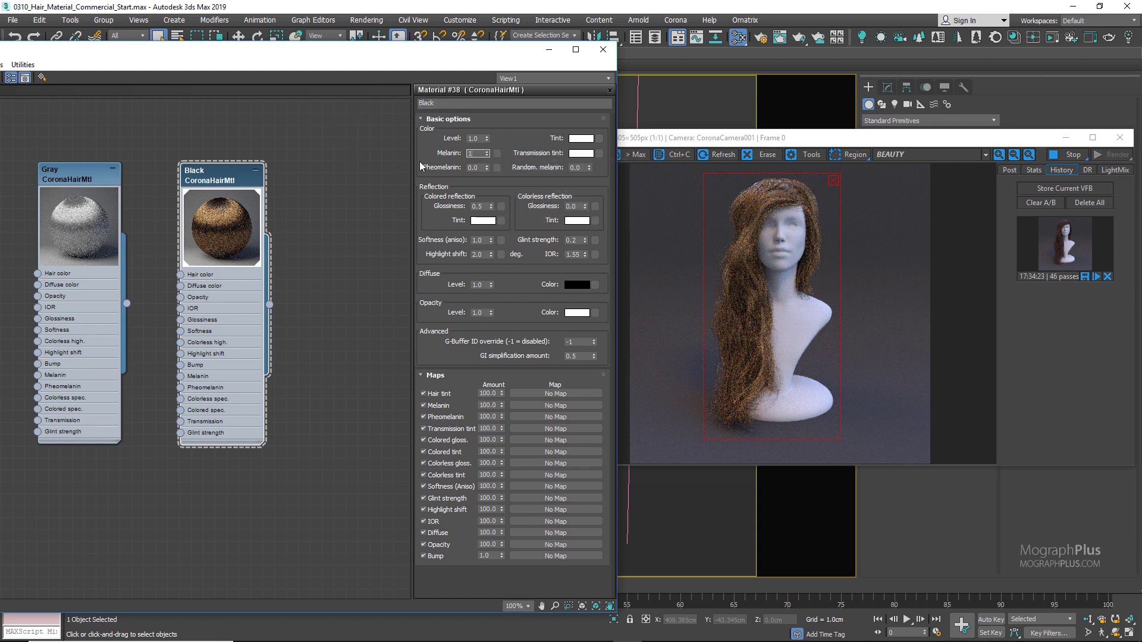
key(Return)
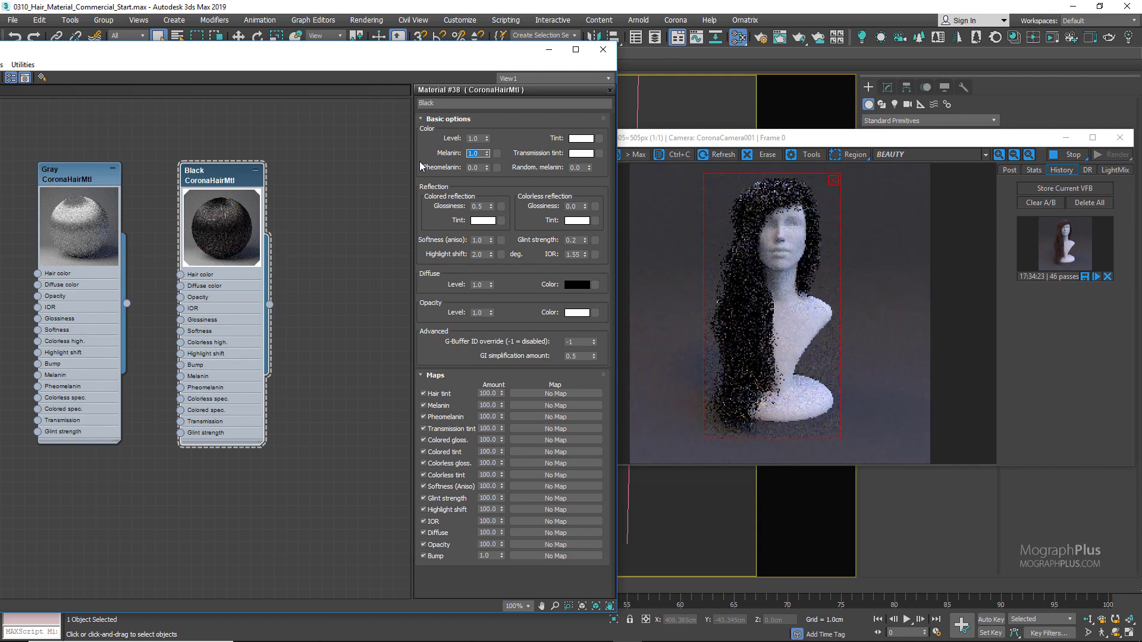
double_click(479, 168)
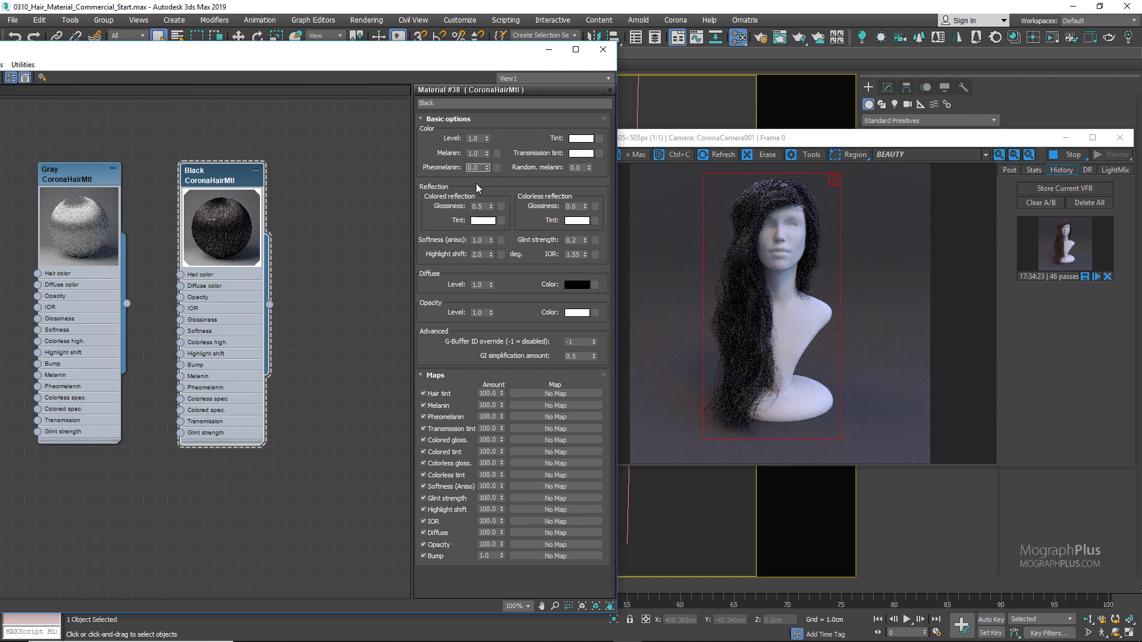
text(0.)
double_click(580, 168)
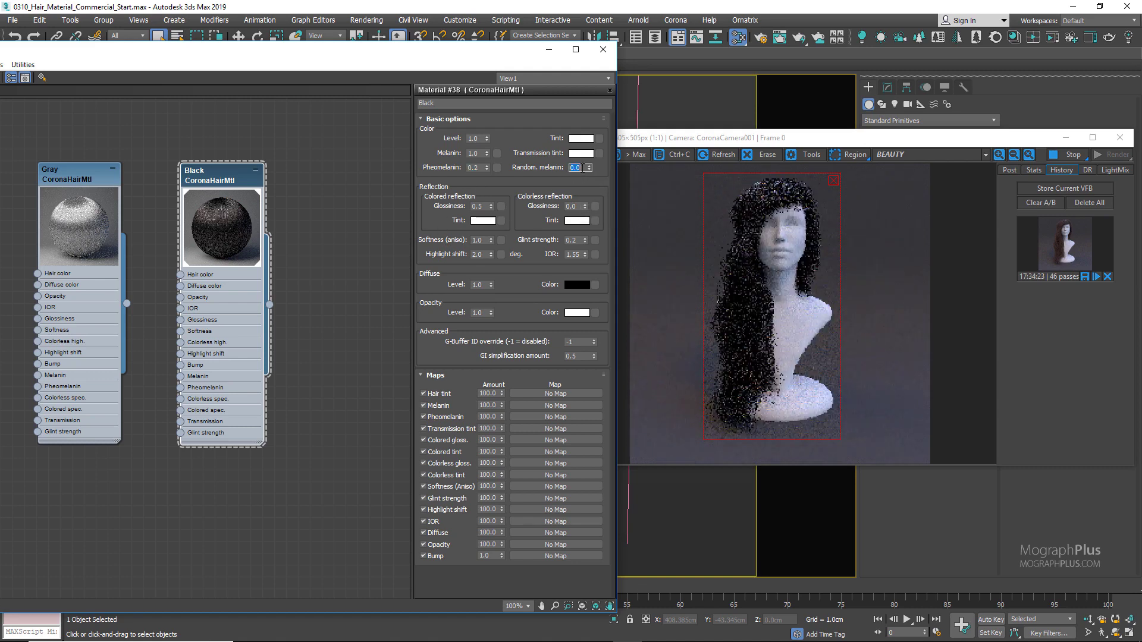
text(0.2)
key(Return)
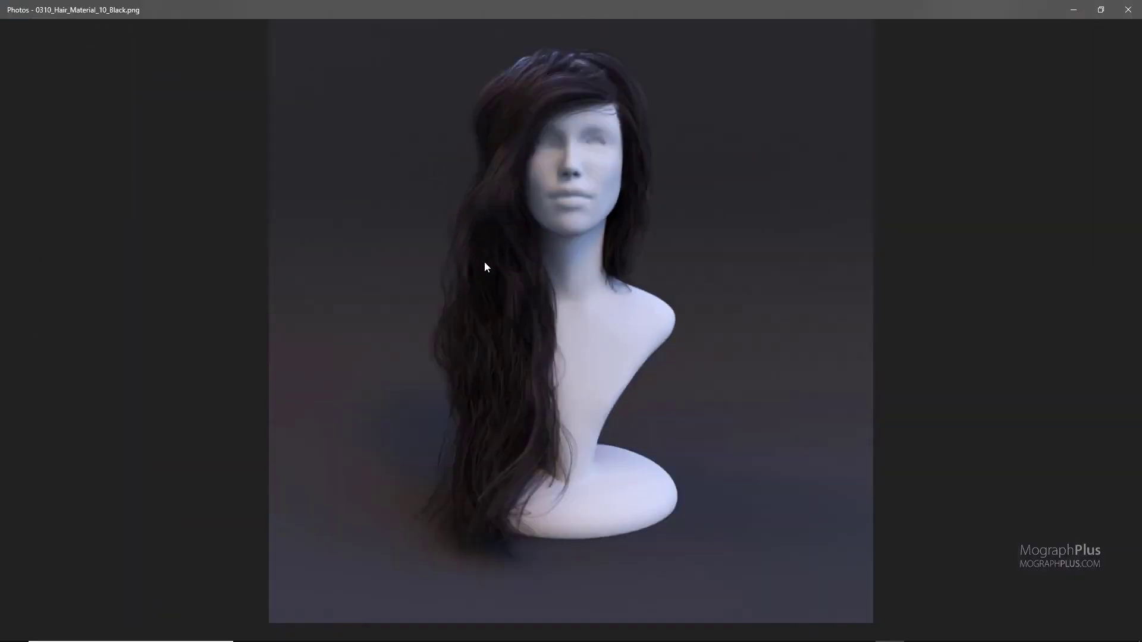
- Compare the black hair under the two lighting setups in 0310_Hair_Material_10_Black.png and 0310_Hair_Material_11_Black.png
key(Right)
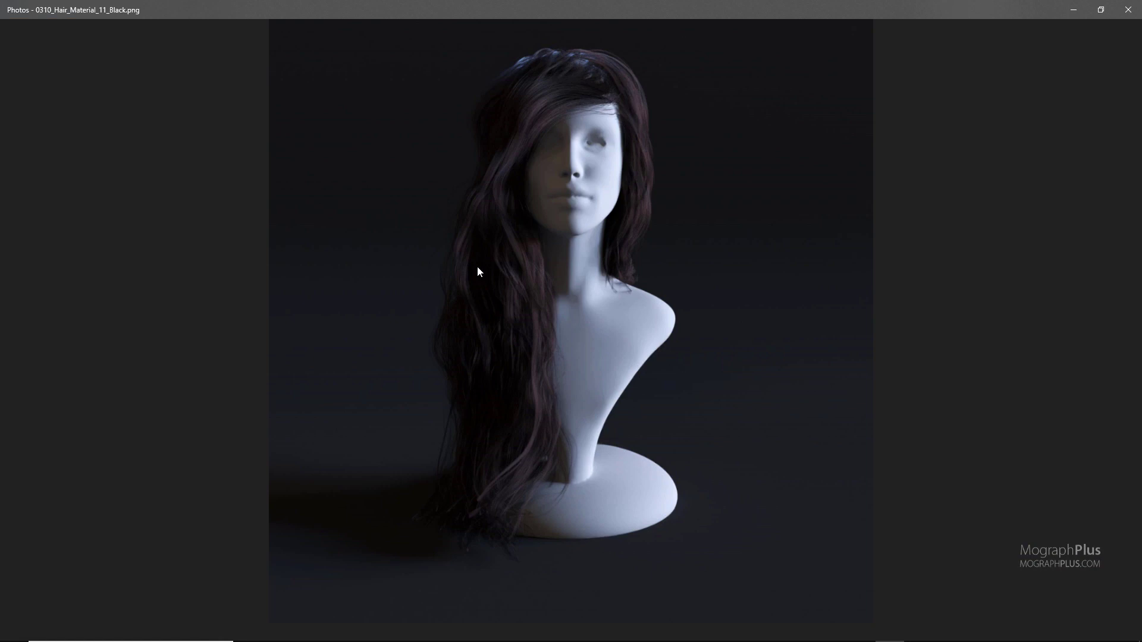
key(Left)
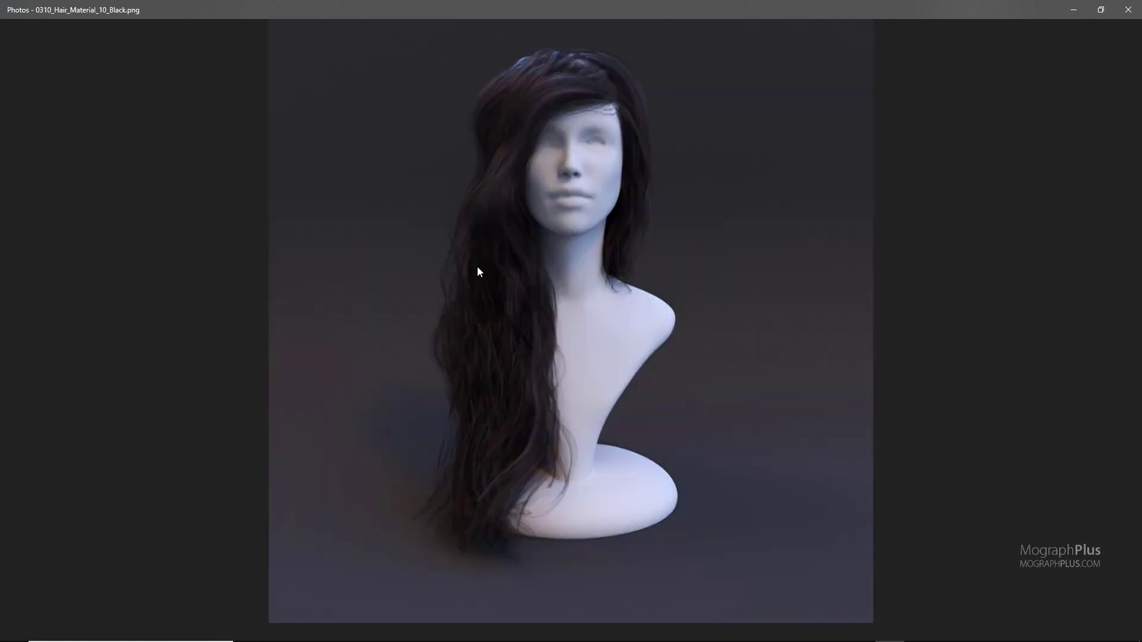
key(Right)
key(Left)
key(Right)
ctrl+scroll(553, 315, up, 2)
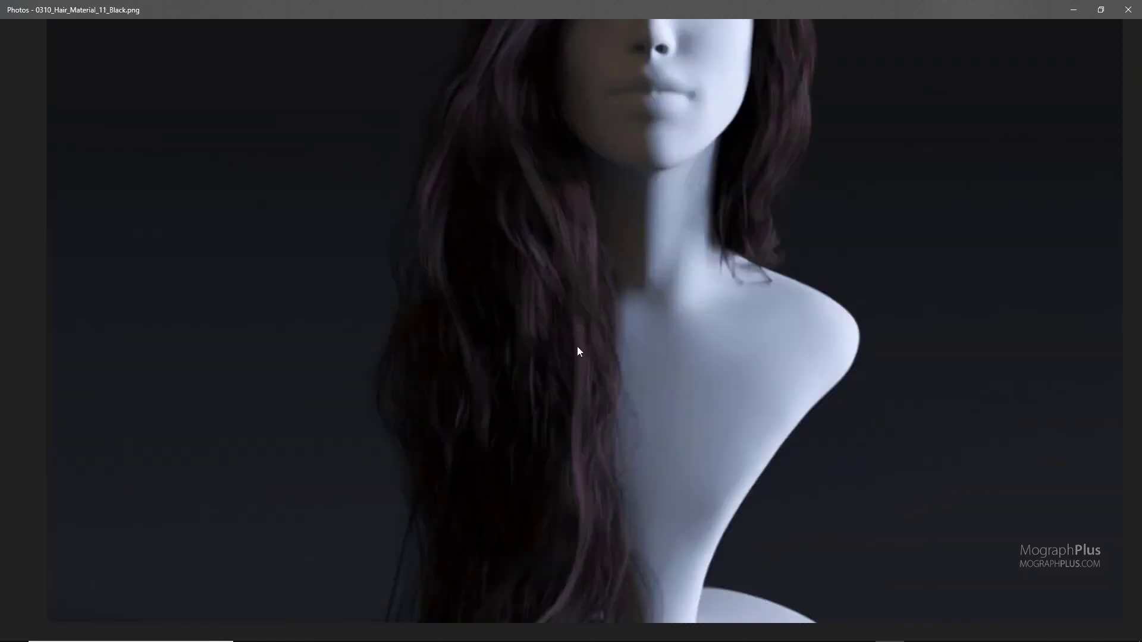
ctrl+scroll(578, 347, down, 3)
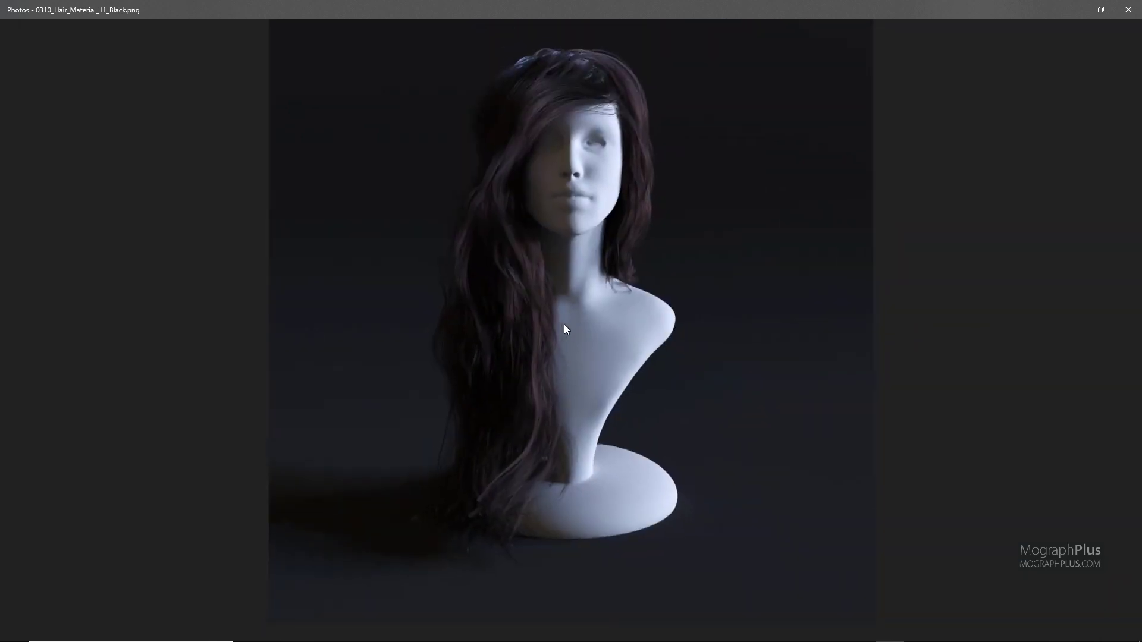
key(Left)
key(Right)
key(Left)
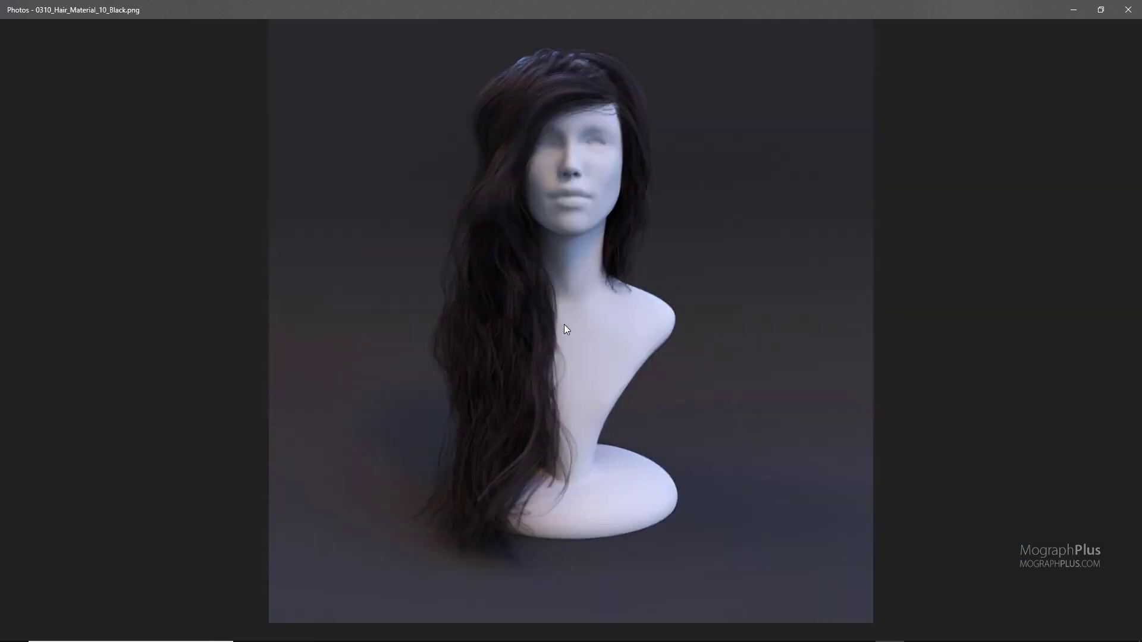
key(Right)
key(Left)
key(Right)
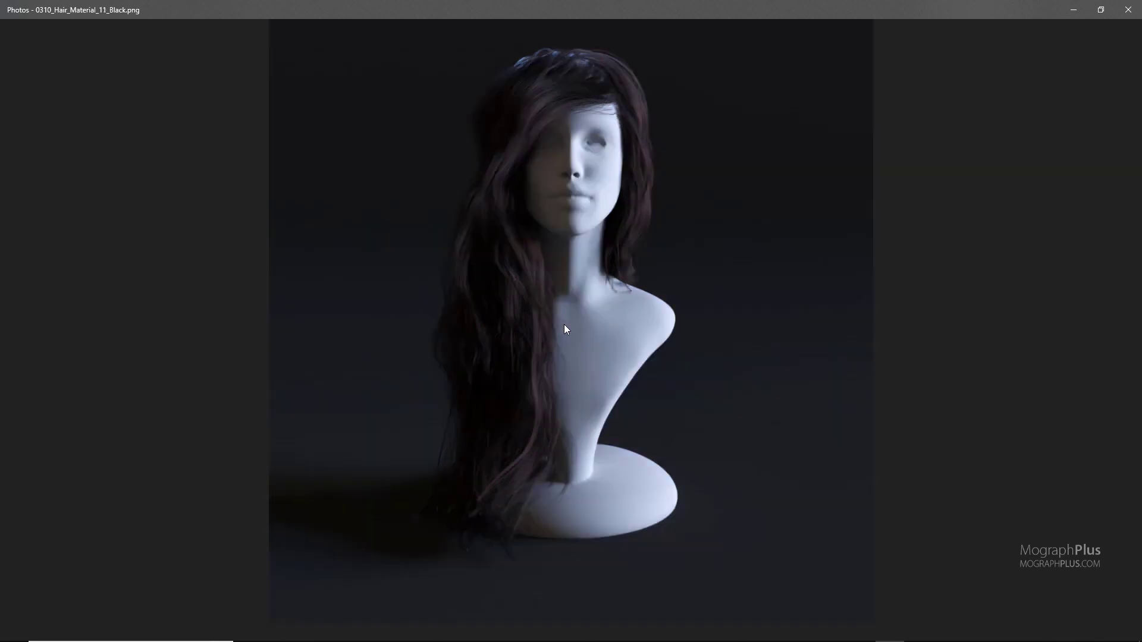
key(Left)
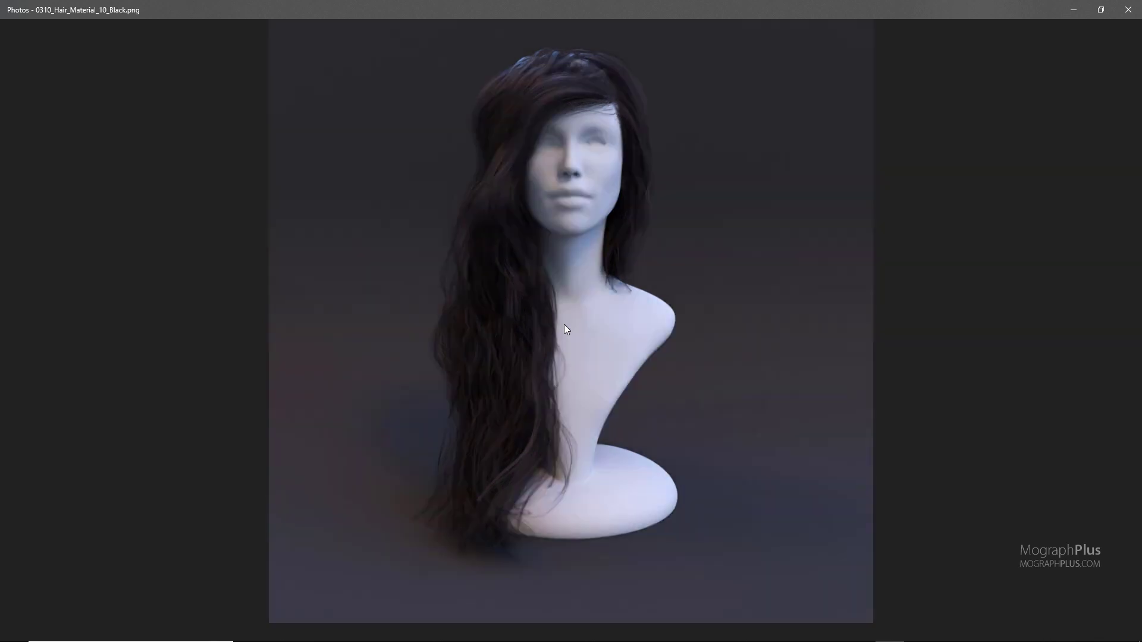
key(Right)
key(Left)
key(Right)
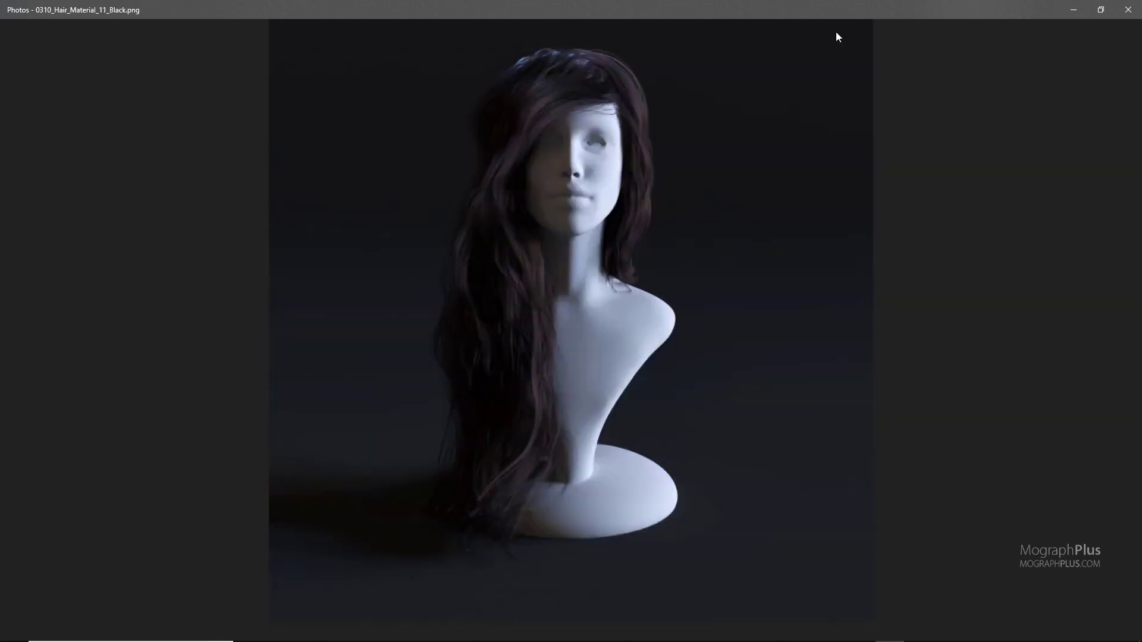
- Return to 3ds Max, stop the interactive render and close the Corona frame buffer
click(1100, 10)
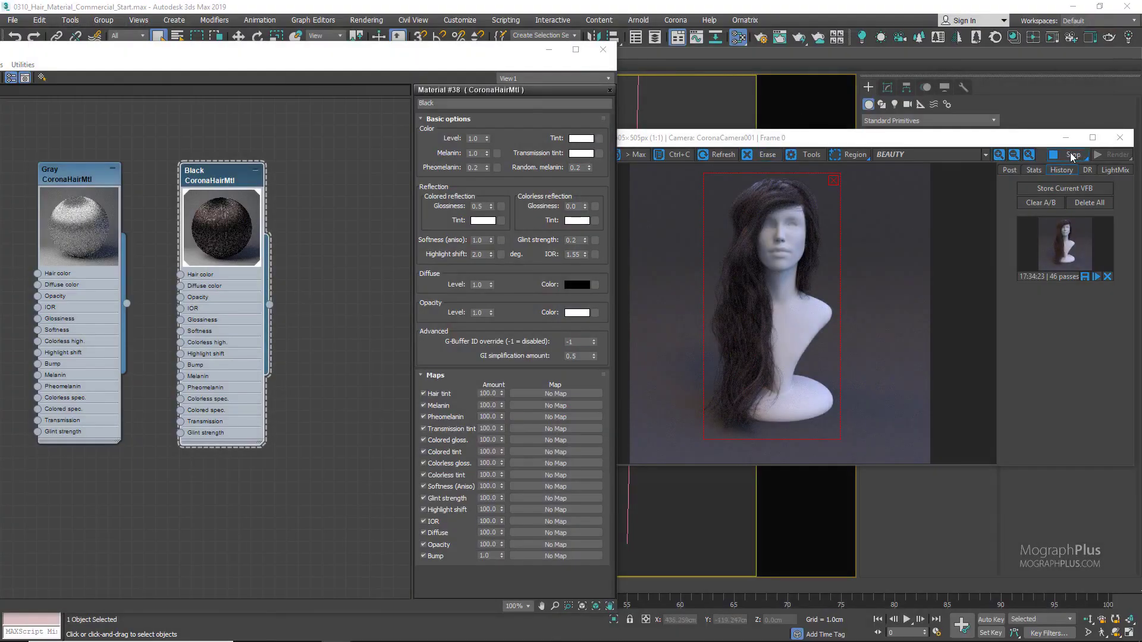
click(1071, 156)
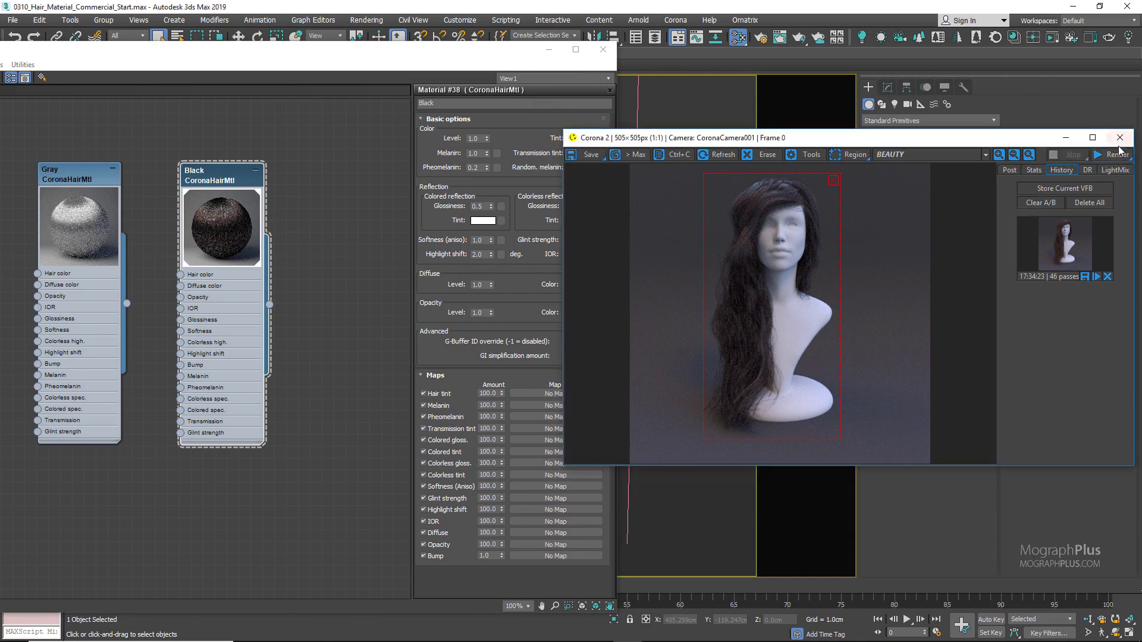
click(1119, 138)
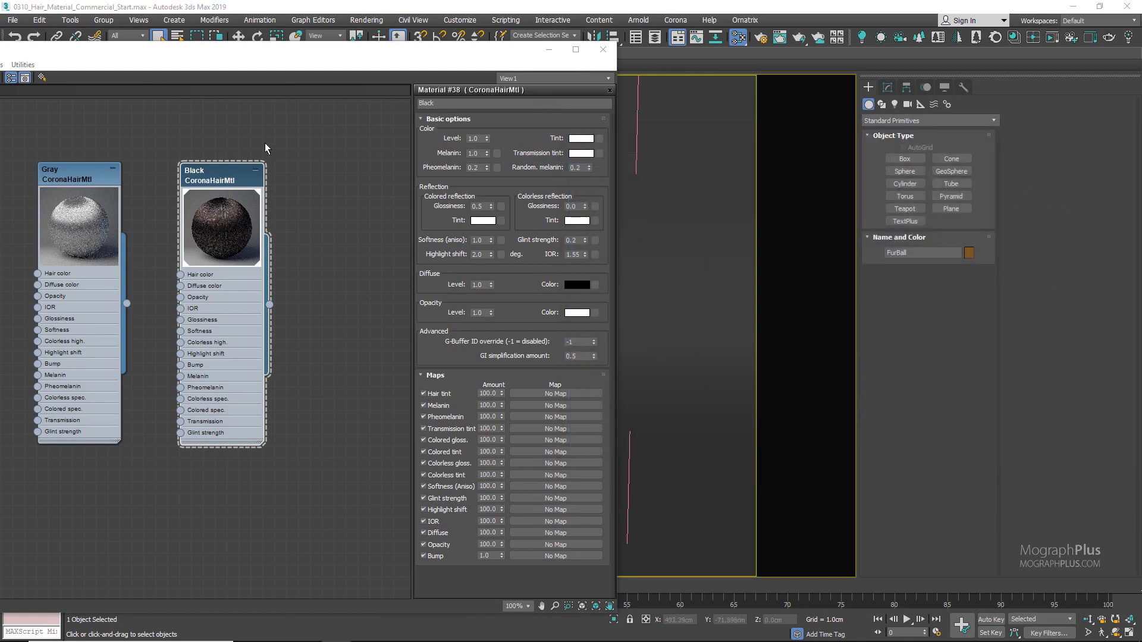
- Open the scene 0310_Hair_Material_Start.max and bring its vatican_road_8k.hdr environment map into the material editor as an instance
click(11, 20)
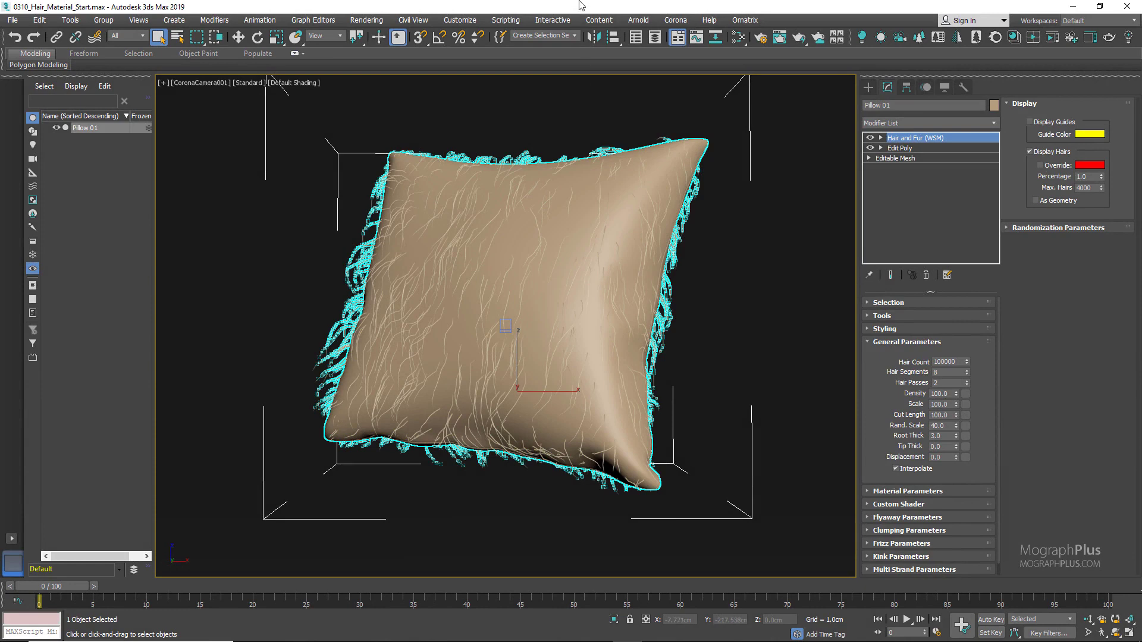
key(8)
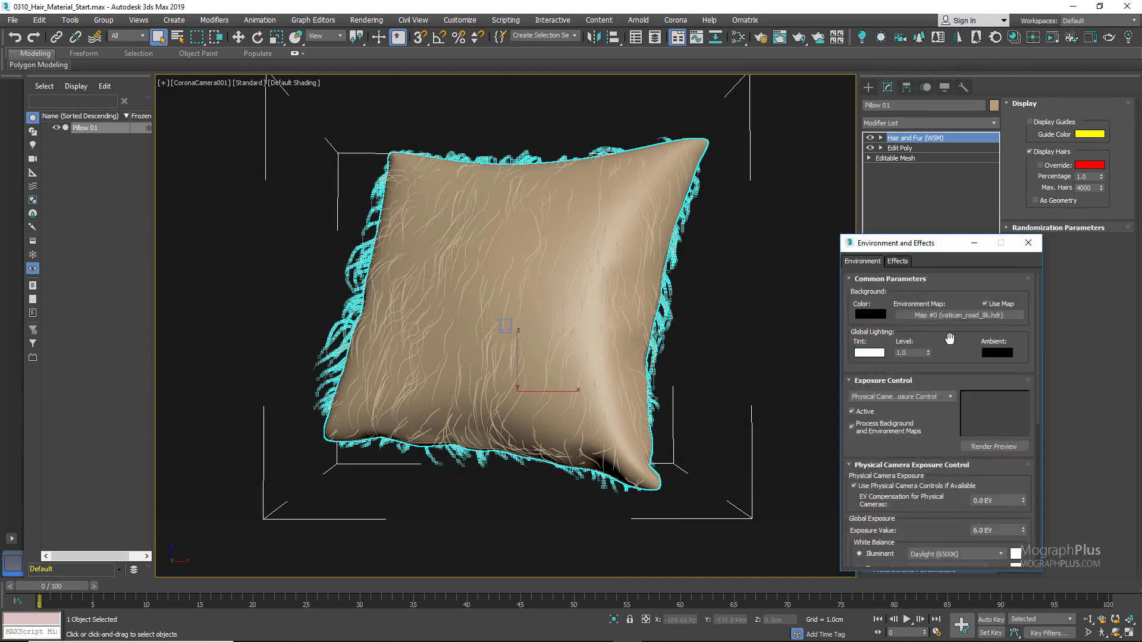
key(m)
drag(949, 321, 204, 204)
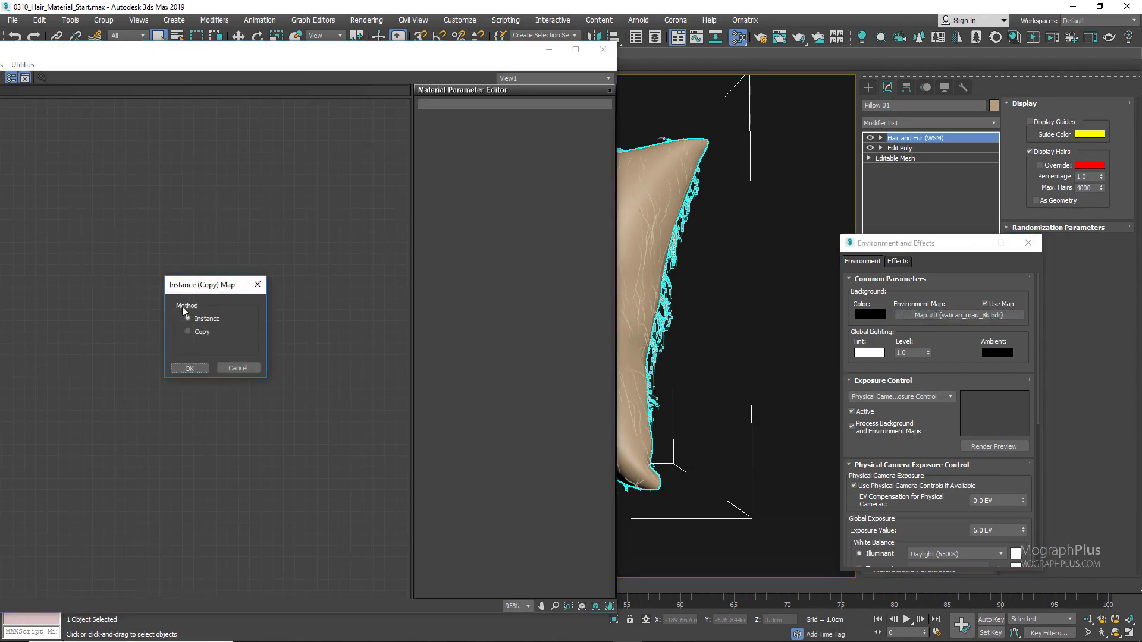
click(189, 370)
double_click(185, 205)
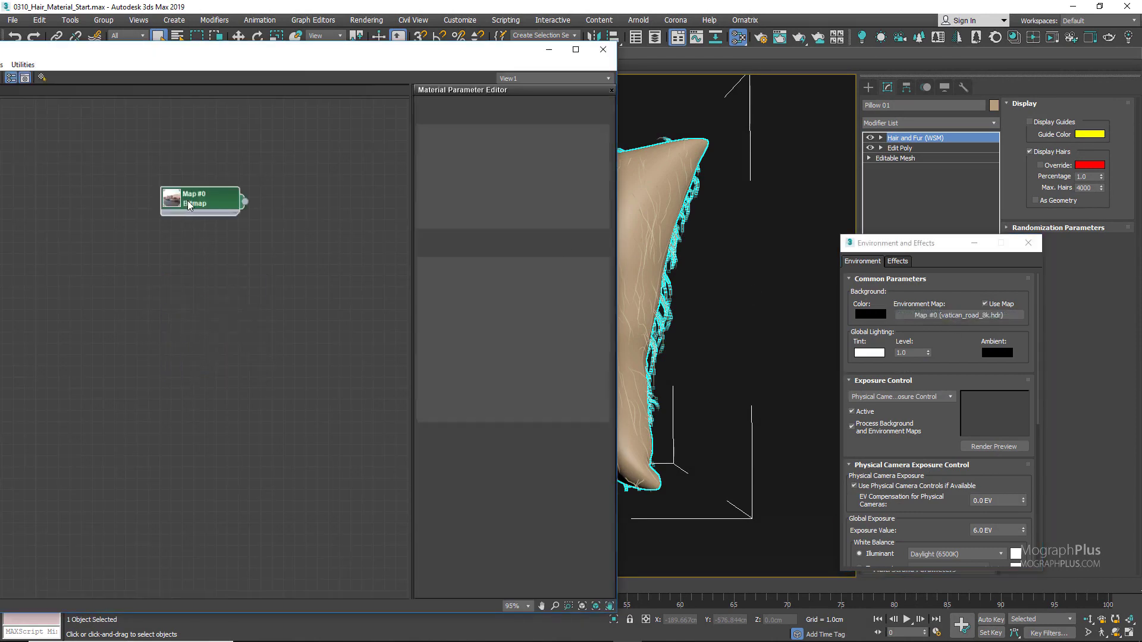
double_click(173, 199)
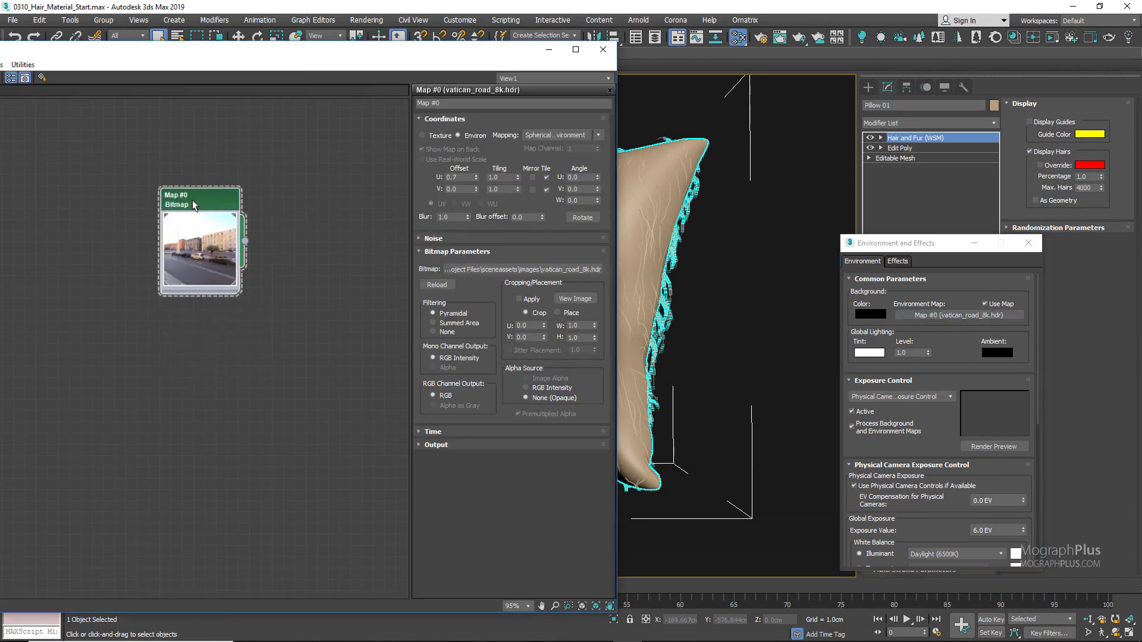
click(603, 50)
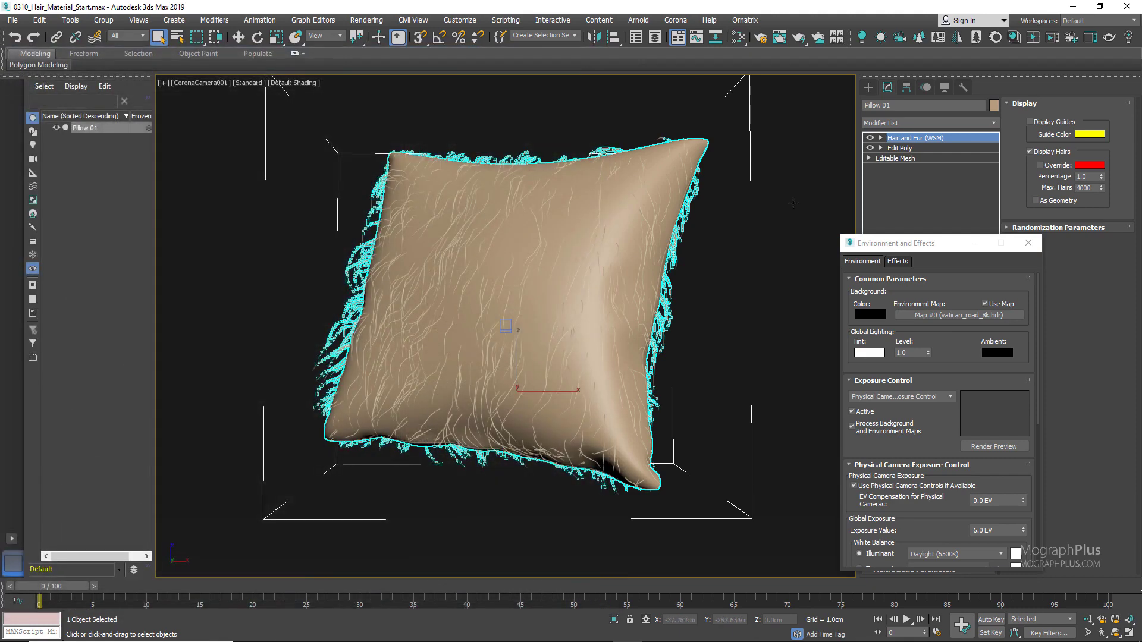
click(1027, 243)
- Create a CoronaHairMtl beside the environment map node and set its melanin to 0.2
key(m)
middle_drag(220, 157, 27, 135)
right_click(122, 172)
mouse_move(148, 181)
mouse_move(290, 211)
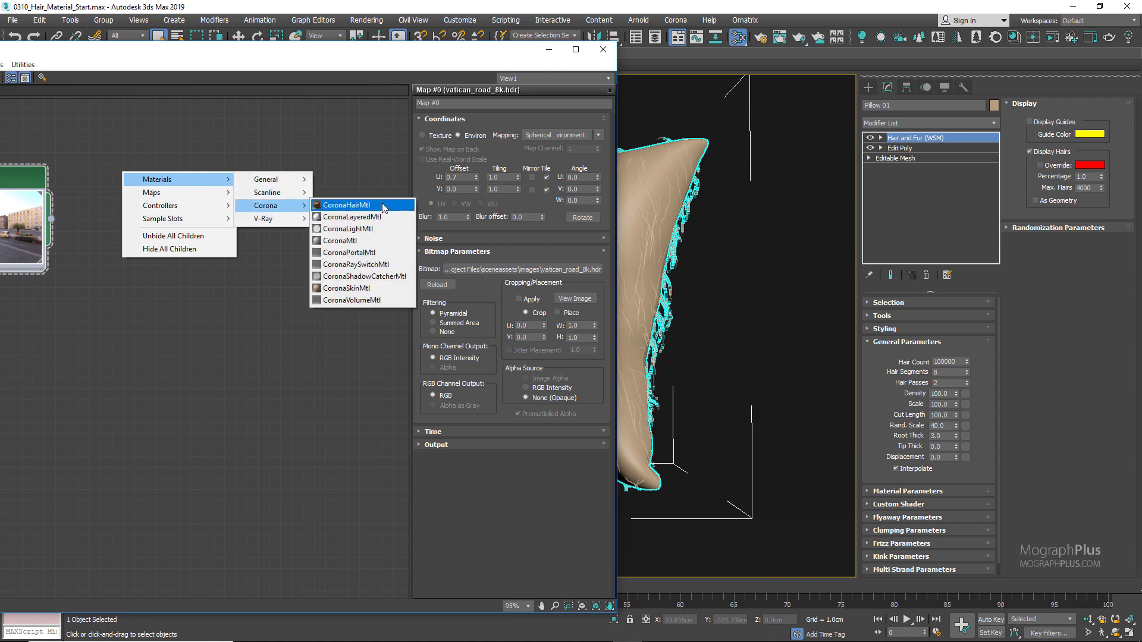
click(357, 205)
drag(99, 180, 177, 215)
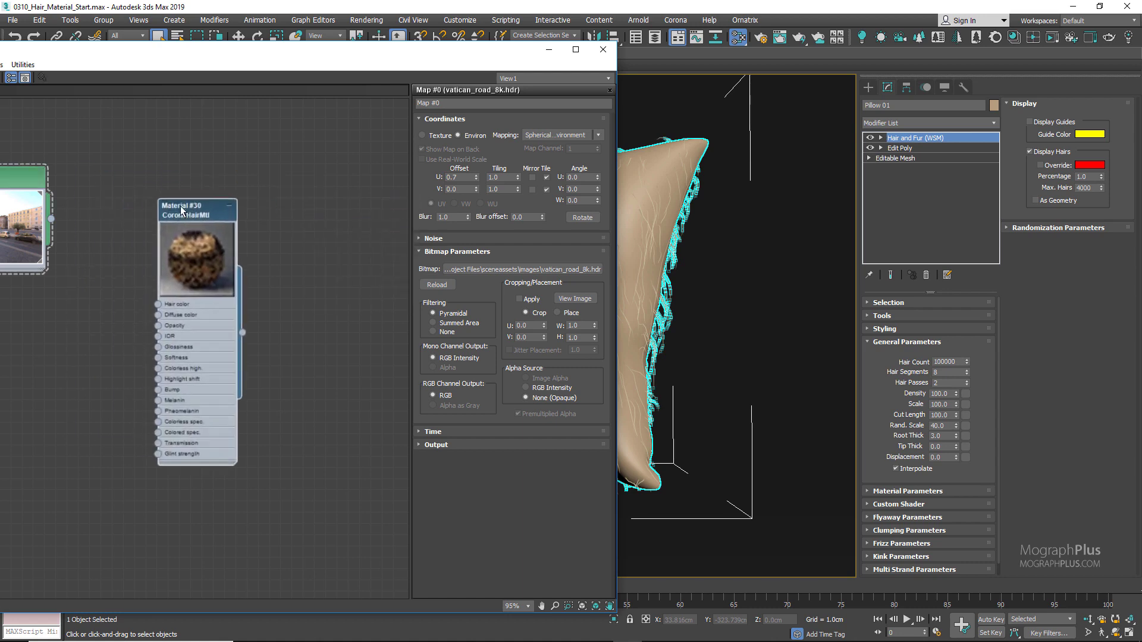
double_click(177, 214)
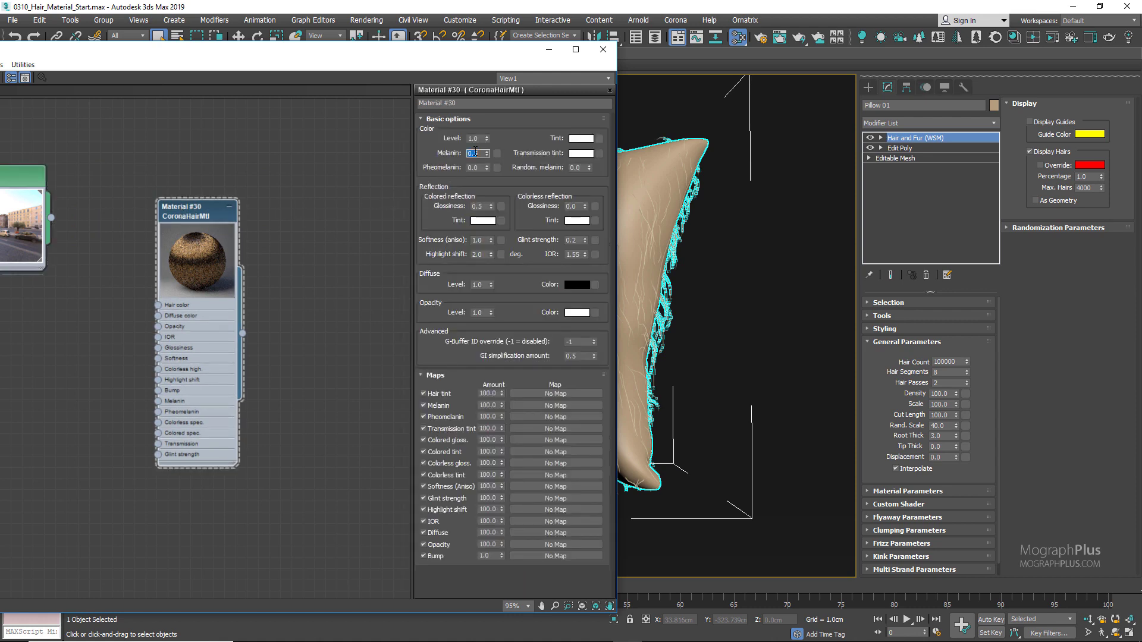
key(Return)
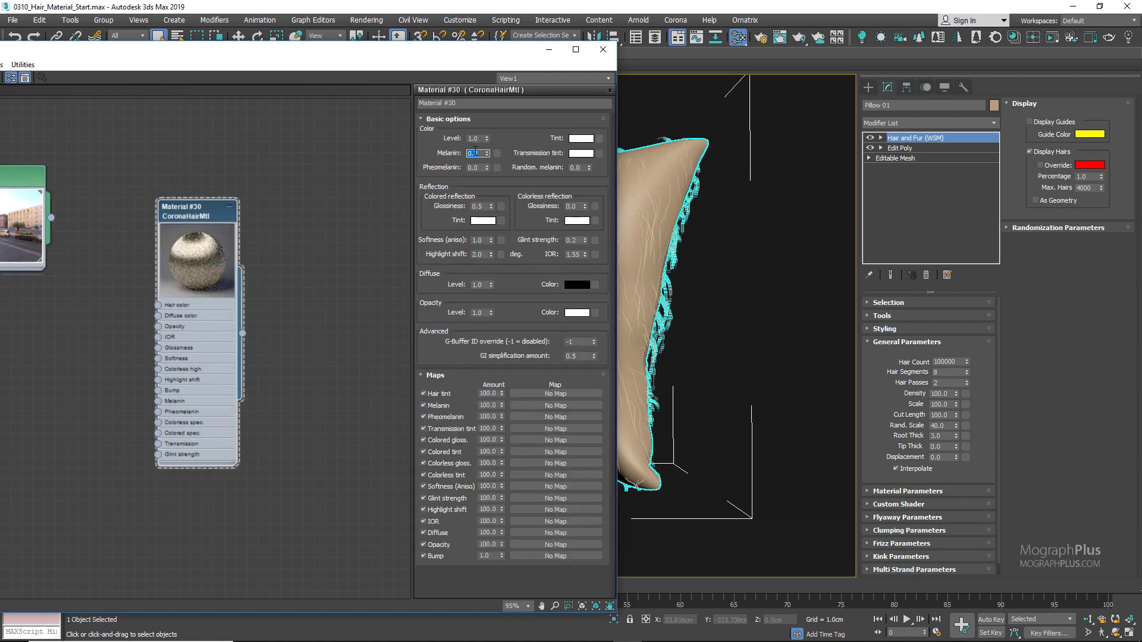
- Enable the custom shader on the Hair and Fur modifier of Pillow 01
click(673, 174)
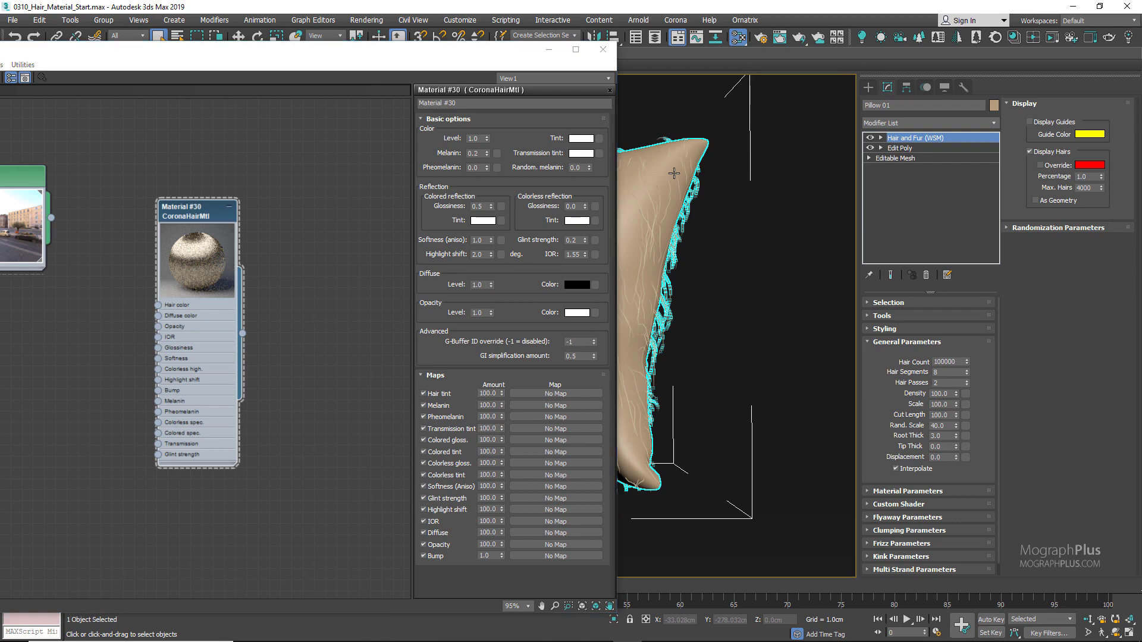
click(888, 343)
click(913, 368)
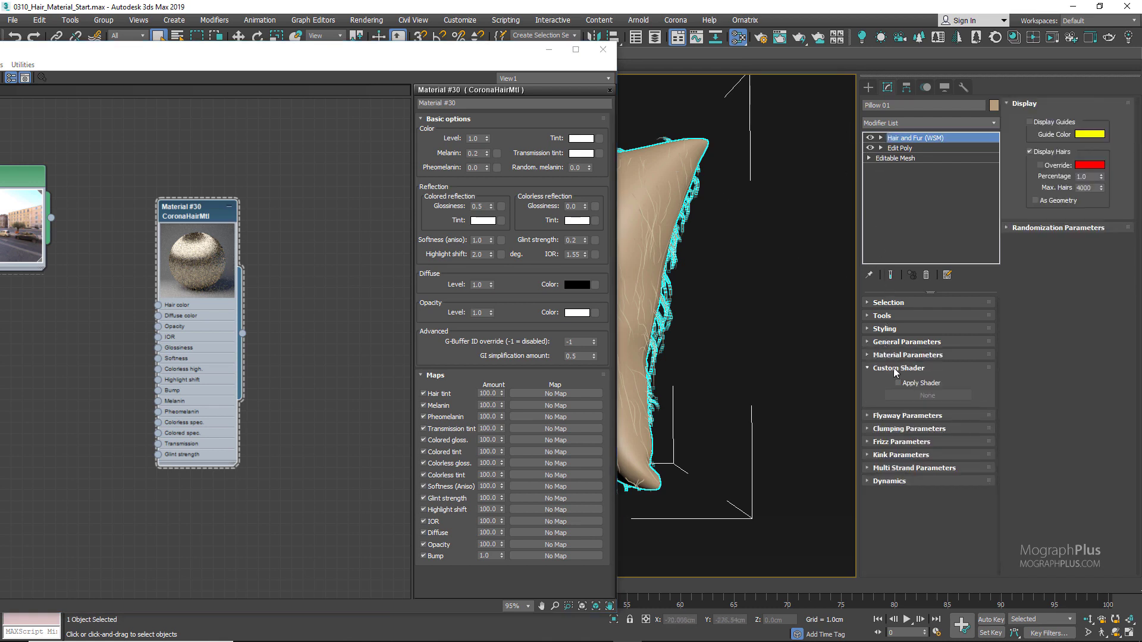
click(899, 383)
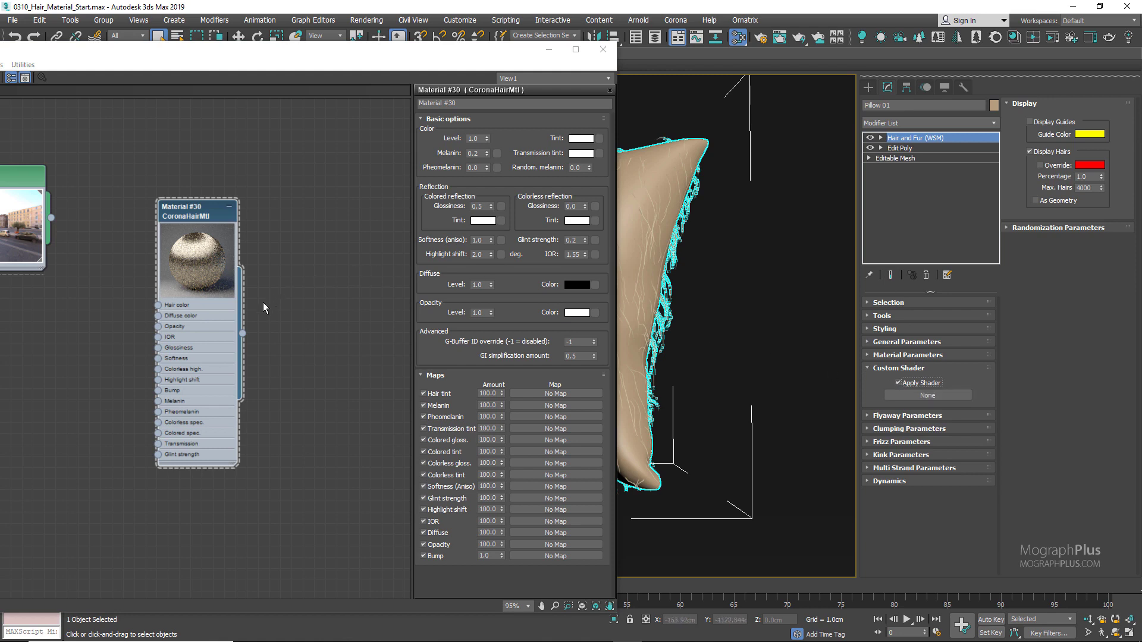
- Assign the CoronaHairMtl as an instance to the custom shader slot of Pillow 01's Hair and Fur modifier
drag(242, 334, 928, 397)
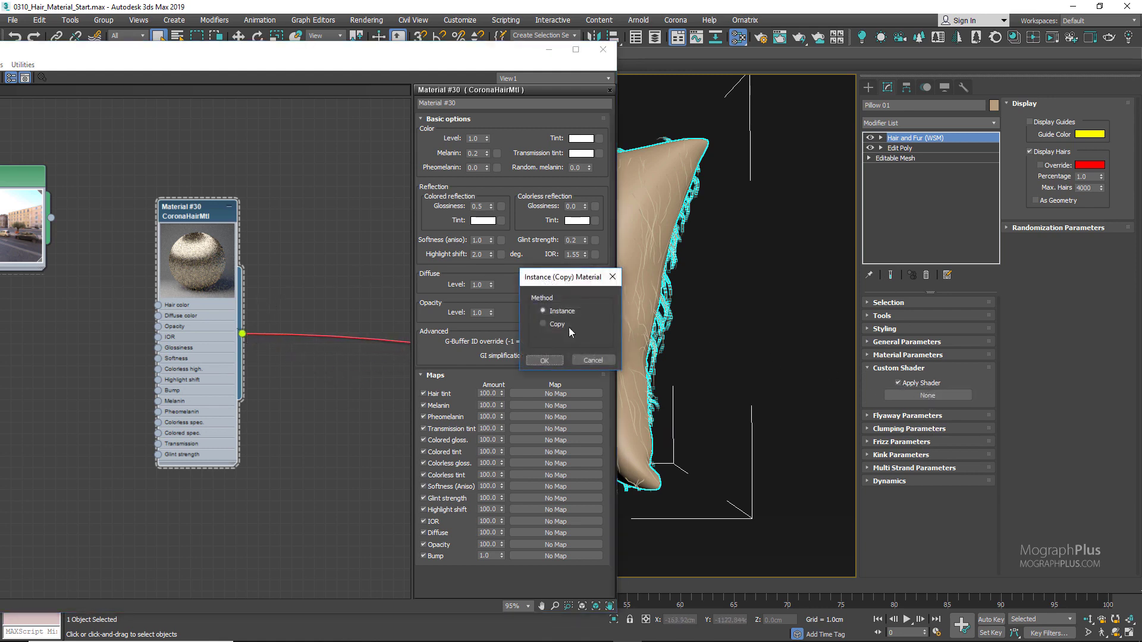
click(544, 359)
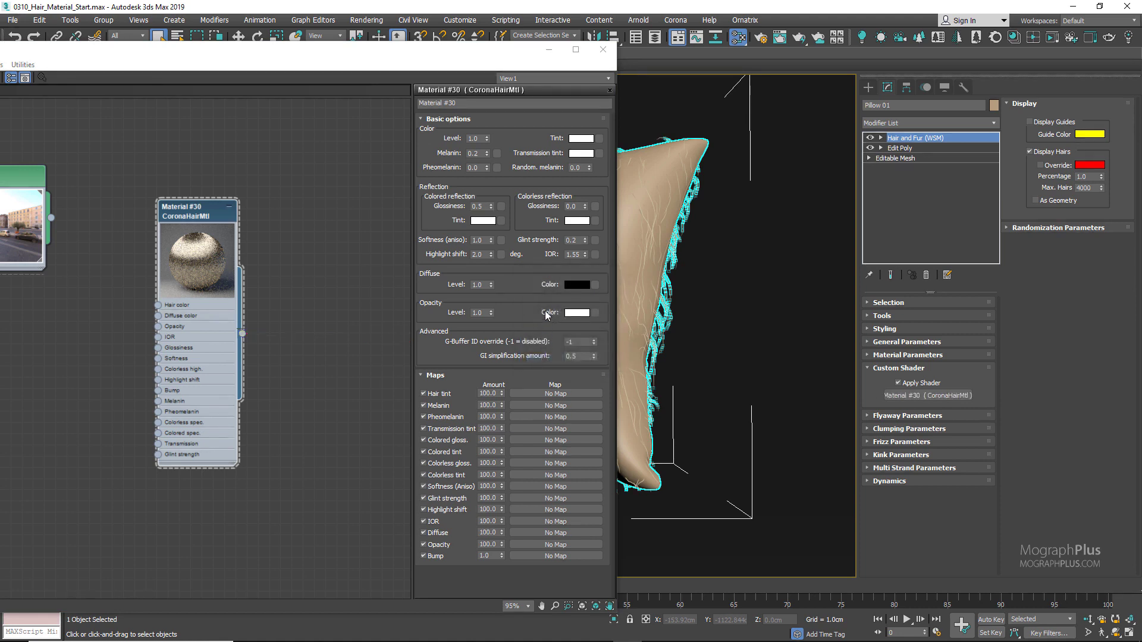
- Run an interactive Corona render of the furry pillow to preview the hair material, and stop it
click(1051, 38)
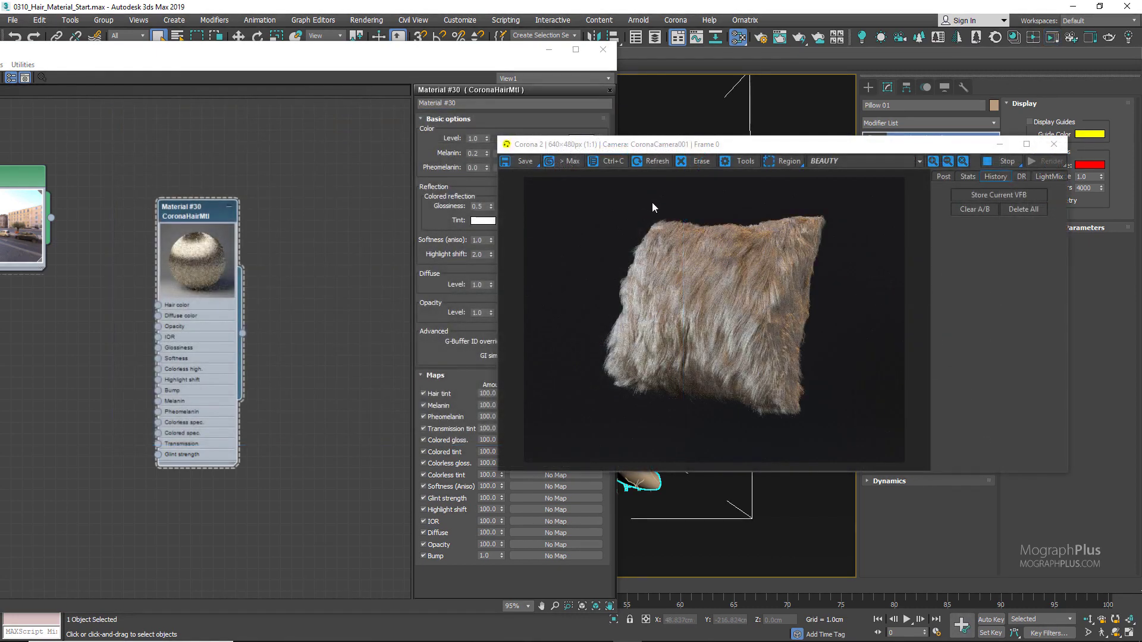
click(261, 162)
drag(201, 214, 256, 180)
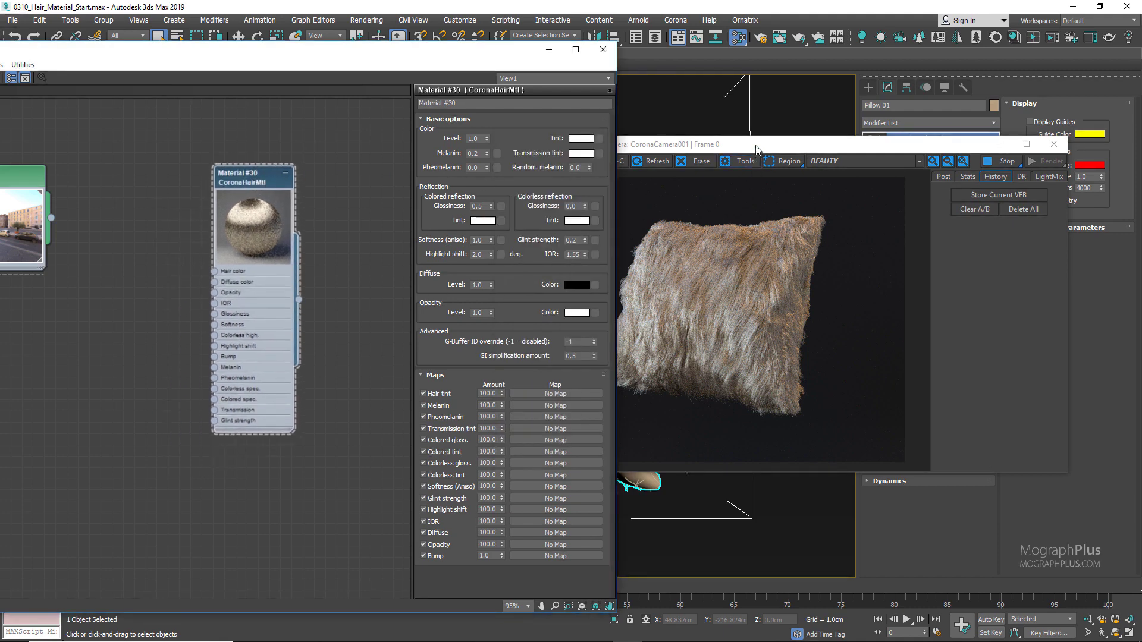
drag(757, 149, 748, 146)
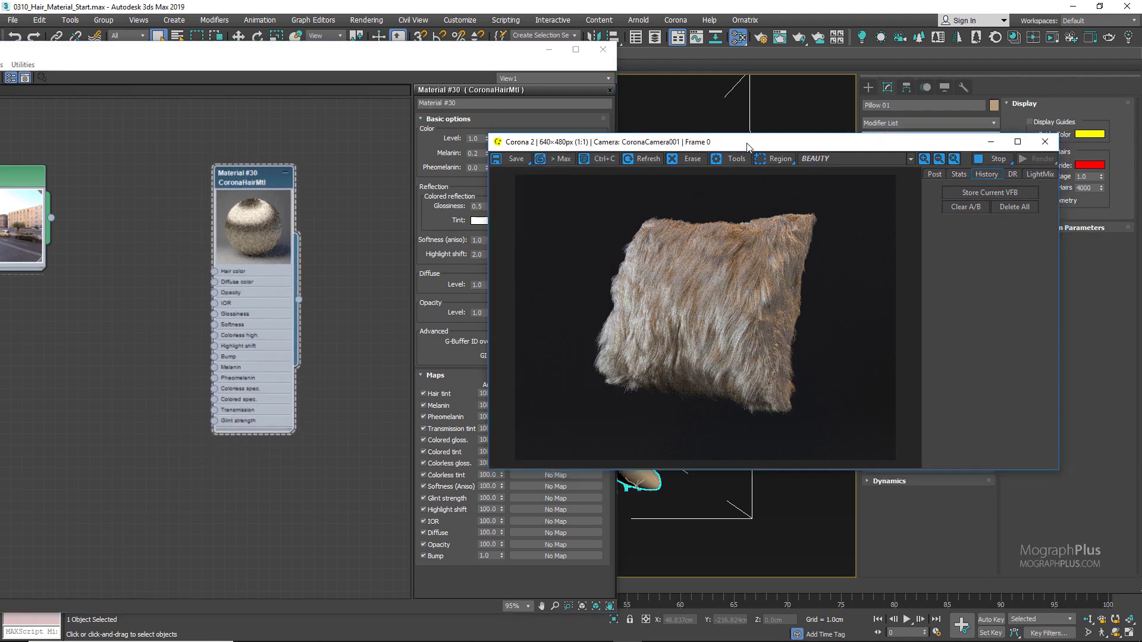
click(993, 159)
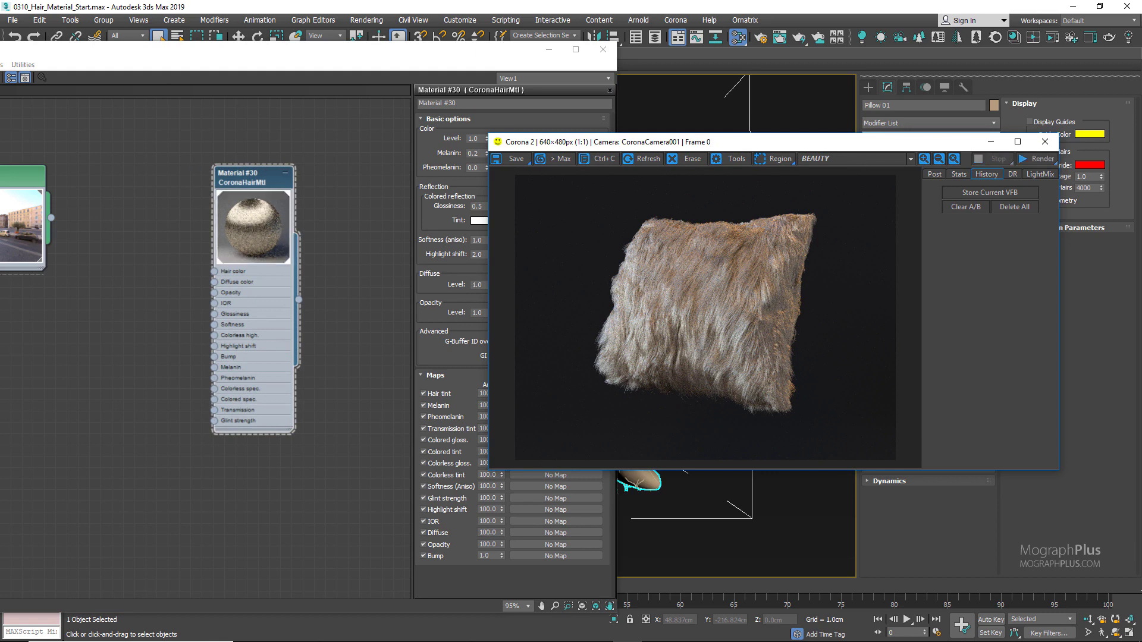